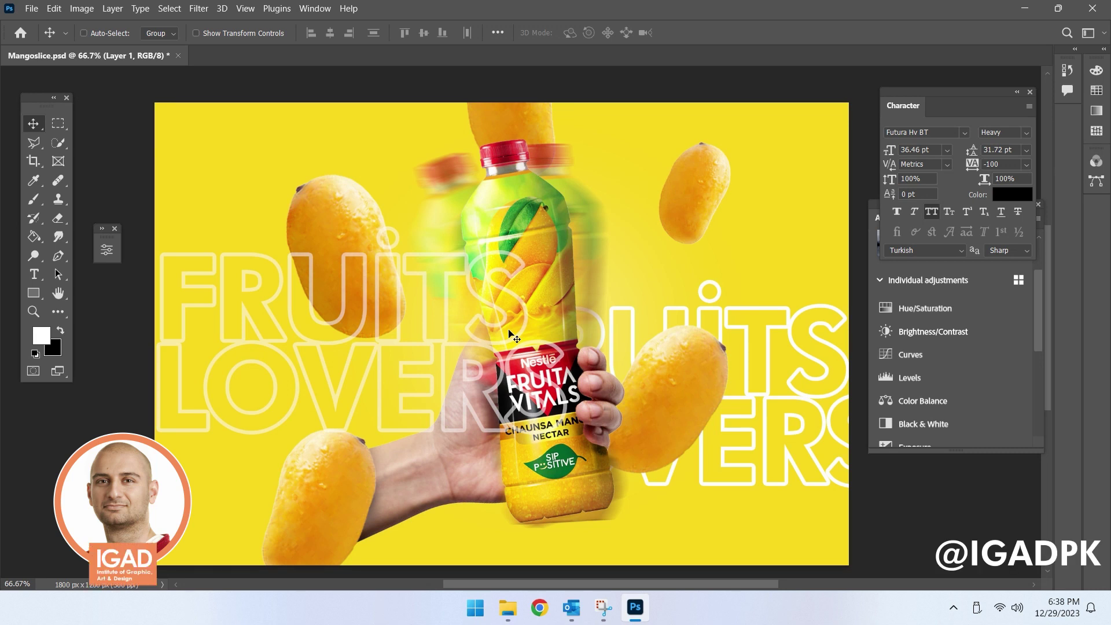
# - Zoom into the finished mango juice ad, then zoom back out to see it whole
pyautogui.moveTo(488, 332); pyautogui.dragTo(513, 326)
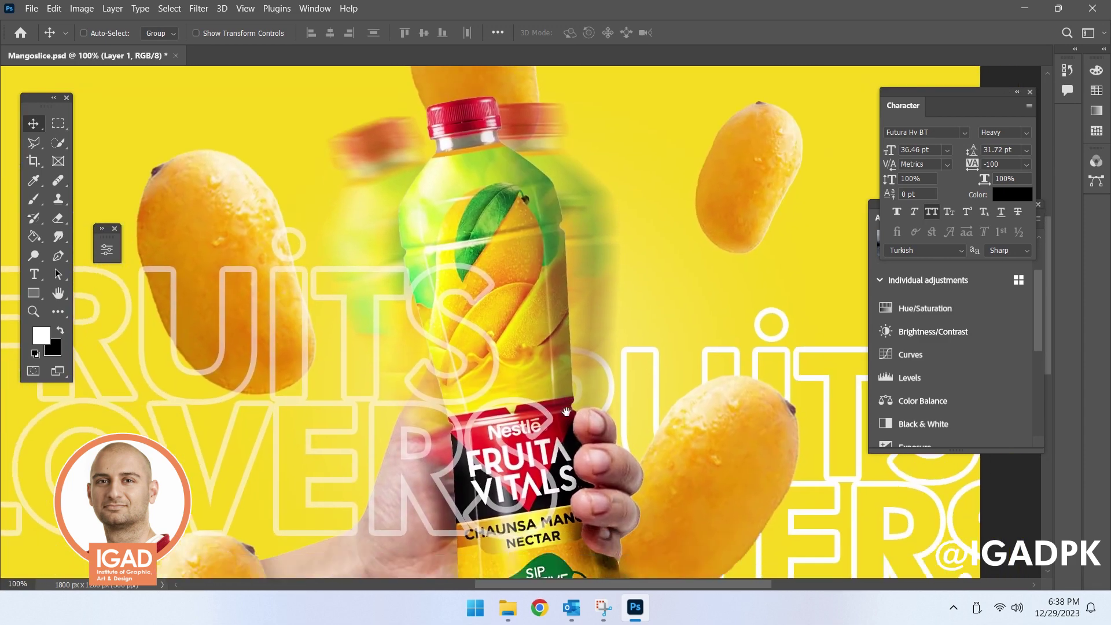
pyautogui.hotkey('ctrl', '-')
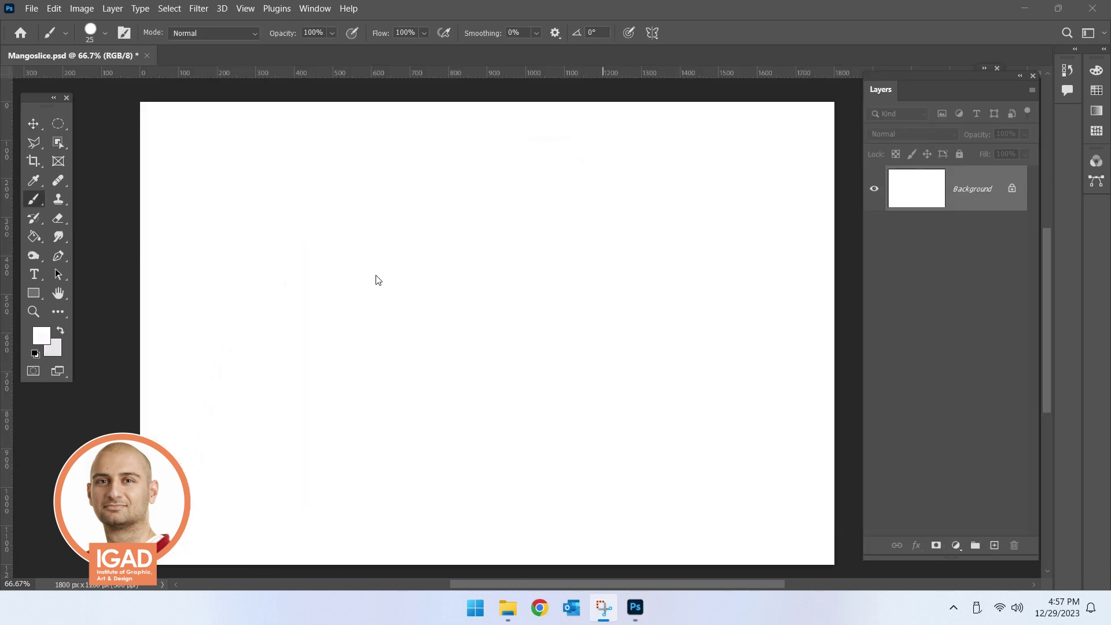
# - Confirm the canvas is 1800×1200 px at 300 ppi, leaving Image Size unchanged
pyautogui.click(81, 8)
pyautogui.click(119, 114)
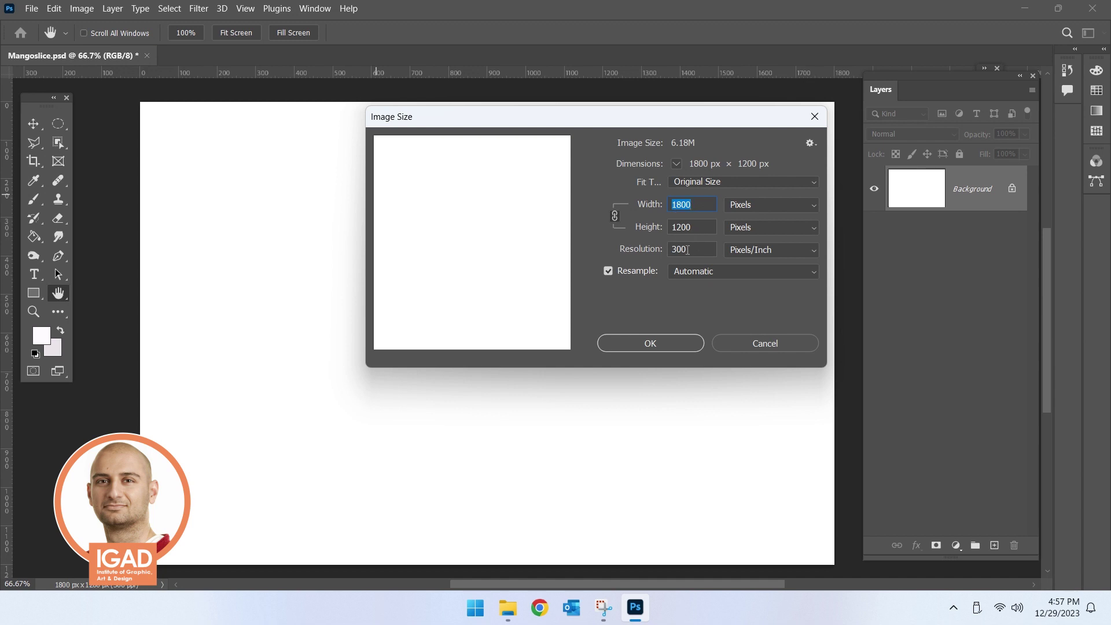
pyautogui.click(651, 343)
pyautogui.press('b')
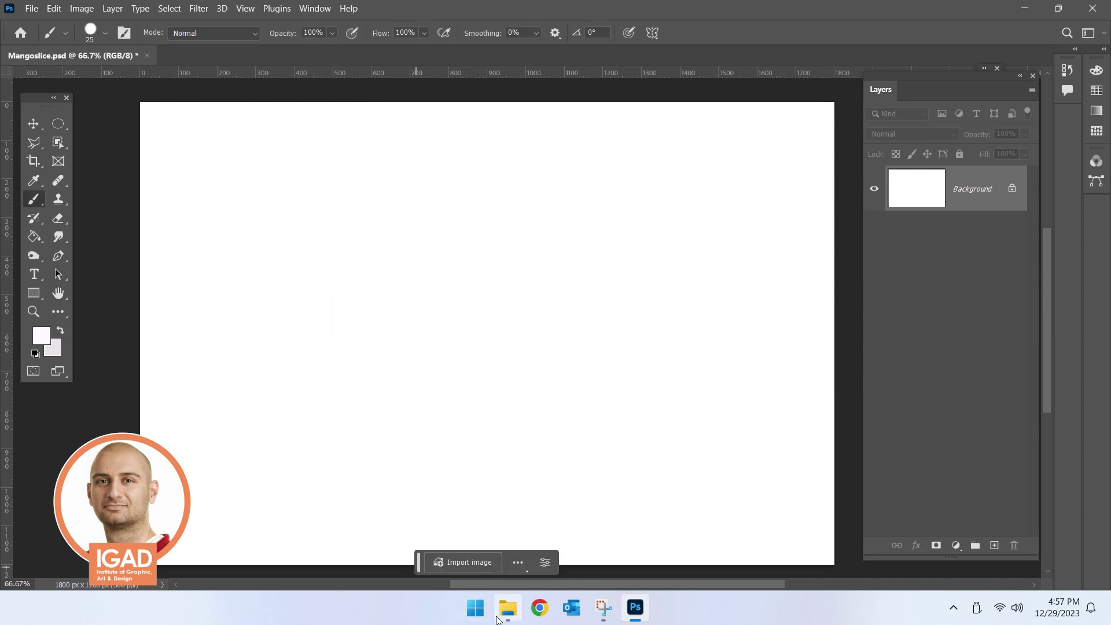
# - Drag the Juice, mango and Hand Photo images from File Explorer onto the canvas
pyautogui.click(507, 608)
pyautogui.moveTo(308, 236); pyautogui.dragTo(167, 167)
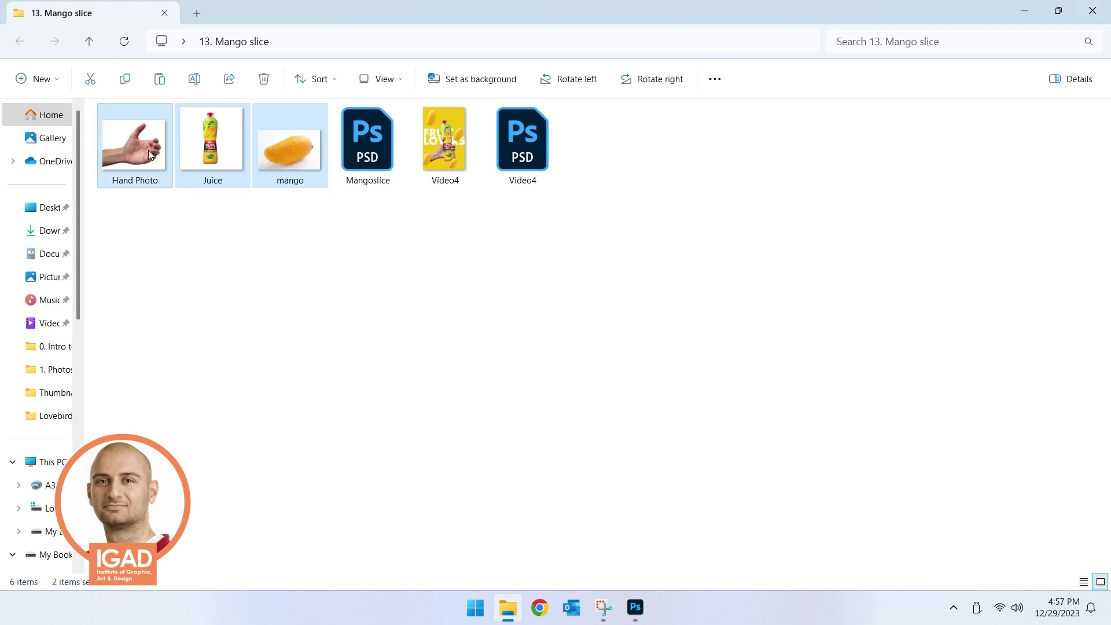
pyautogui.moveTo(302, 203); pyautogui.dragTo(120, 144)
pyautogui.moveTo(309, 230)
pyautogui.mouseDown()
pyautogui.moveTo(124, 162)
pyautogui.moveTo(519, 339)
pyautogui.mouseUp()
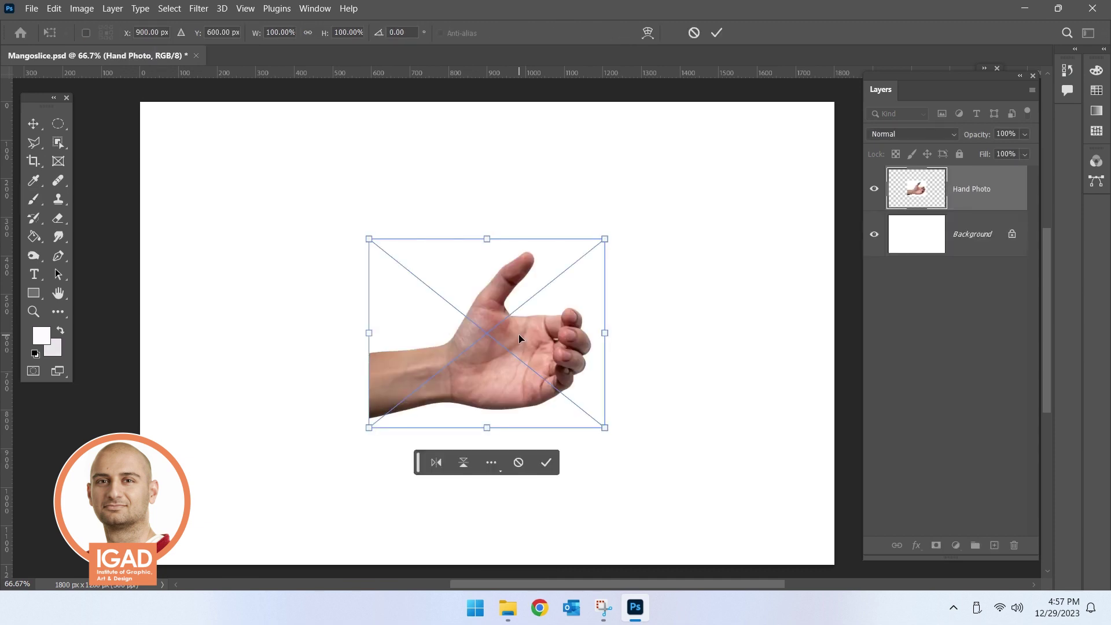
# - Commit the placed images, hide the mango and Juice layers, and select Hand Photo
pyautogui.press('Return')
pyautogui.press('Return')
pyautogui.press('Return')
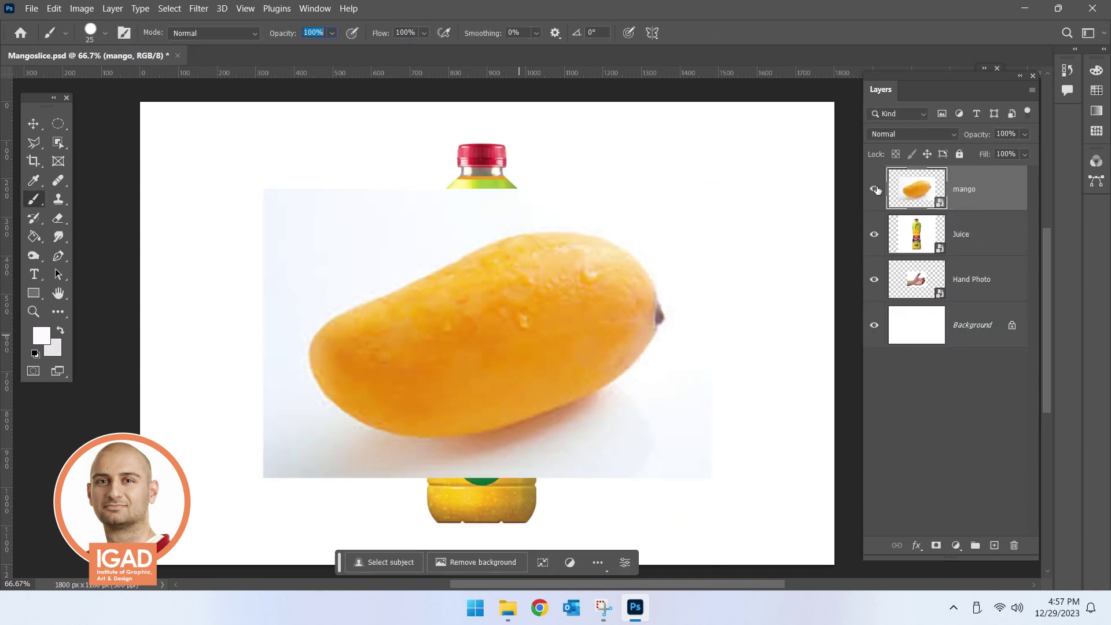
pyautogui.click(875, 190)
pyautogui.click(874, 234)
pyautogui.click(874, 280)
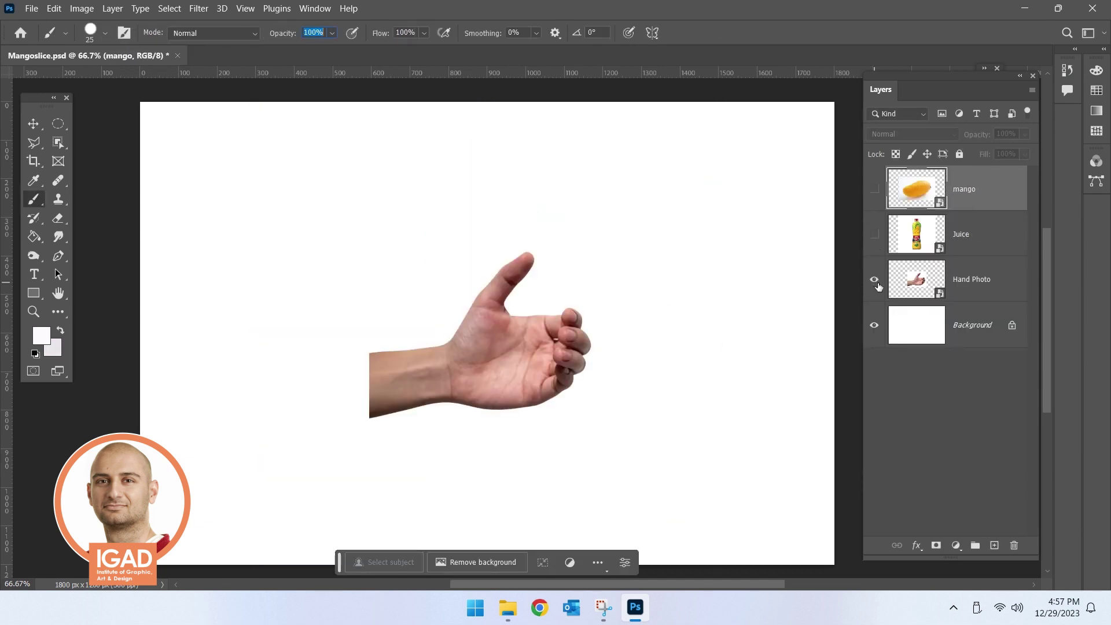
pyautogui.click(933, 285)
# - Rotate the hand about 11°, scale it to 135.69%, and shift it down-left
pyautogui.hotkey('ctrl', 't')
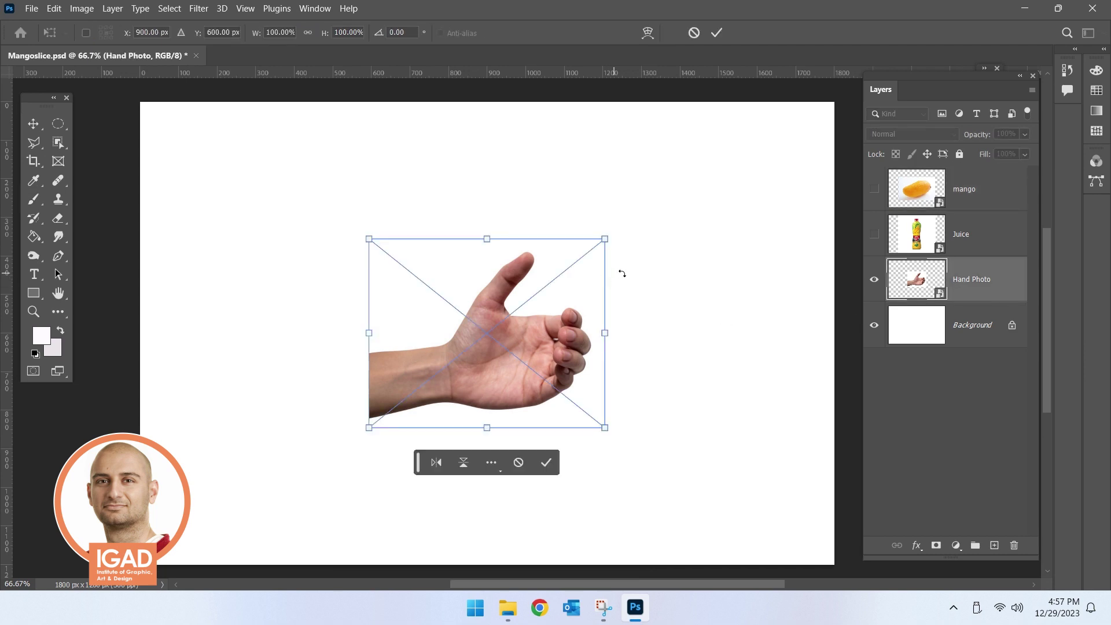
pyautogui.moveTo(617, 272); pyautogui.dragTo(669, 191)
pyautogui.moveTo(625, 399); pyautogui.dragTo(723, 439)
pyautogui.moveTo(626, 337); pyautogui.dragTo(584, 387)
pyautogui.moveTo(693, 272); pyautogui.dragTo(703, 290)
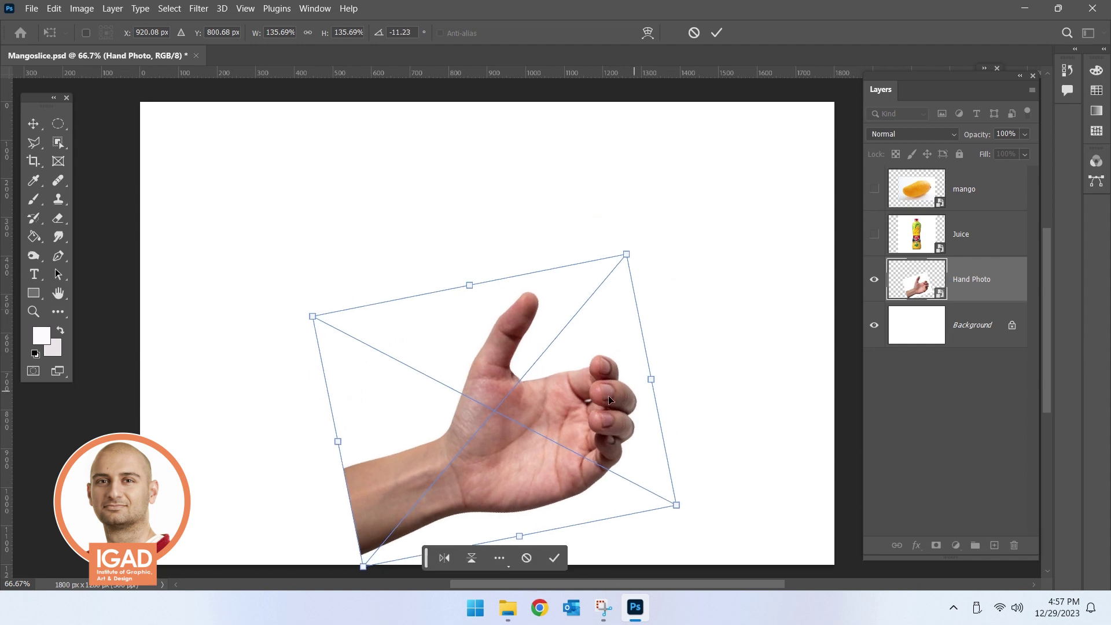
pyautogui.press('Return')
pyautogui.press('b')
pyautogui.click(537, 415)
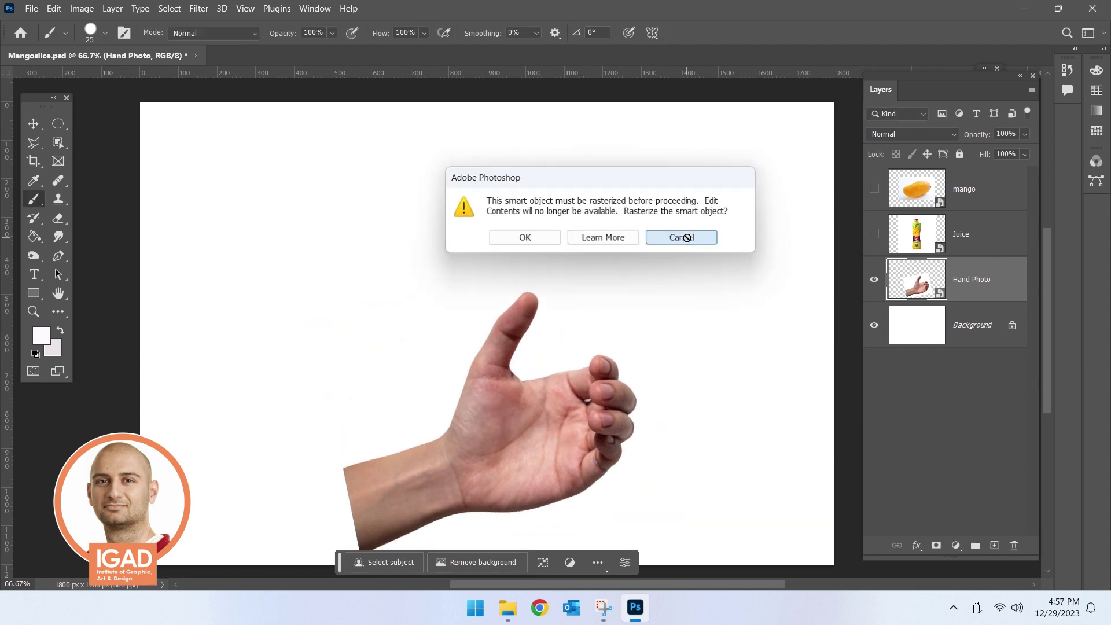
pyautogui.click(679, 235)
# - Nudge the hand up-left with the Move tool, then show and select the Juice layer
pyautogui.click(33, 125)
pyautogui.moveTo(561, 437); pyautogui.dragTo(521, 422)
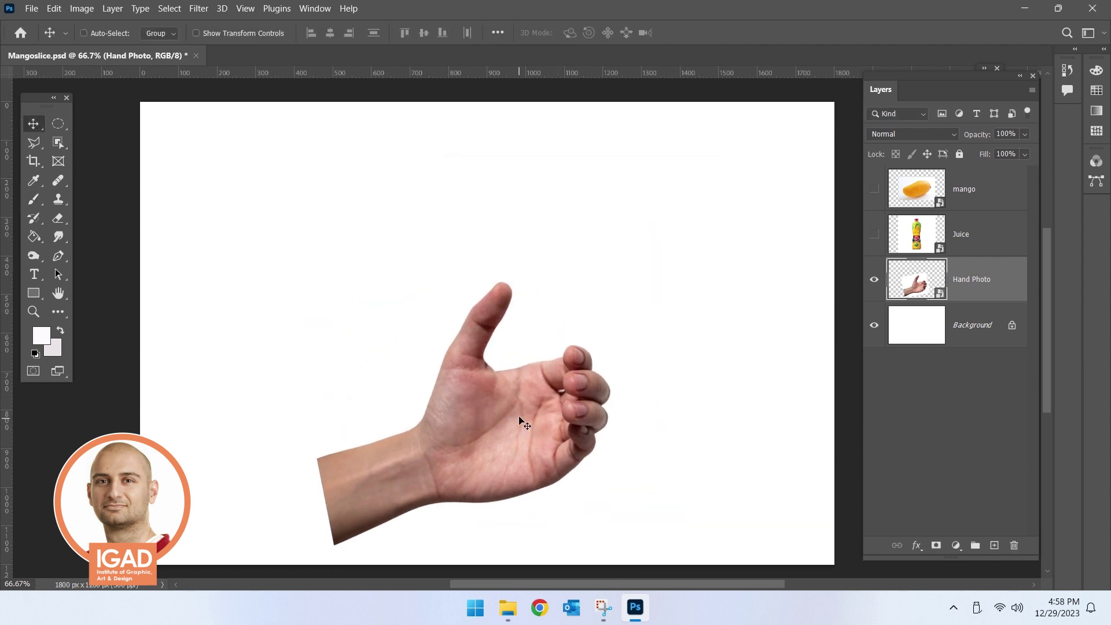
pyautogui.click(875, 234)
pyautogui.click(964, 246)
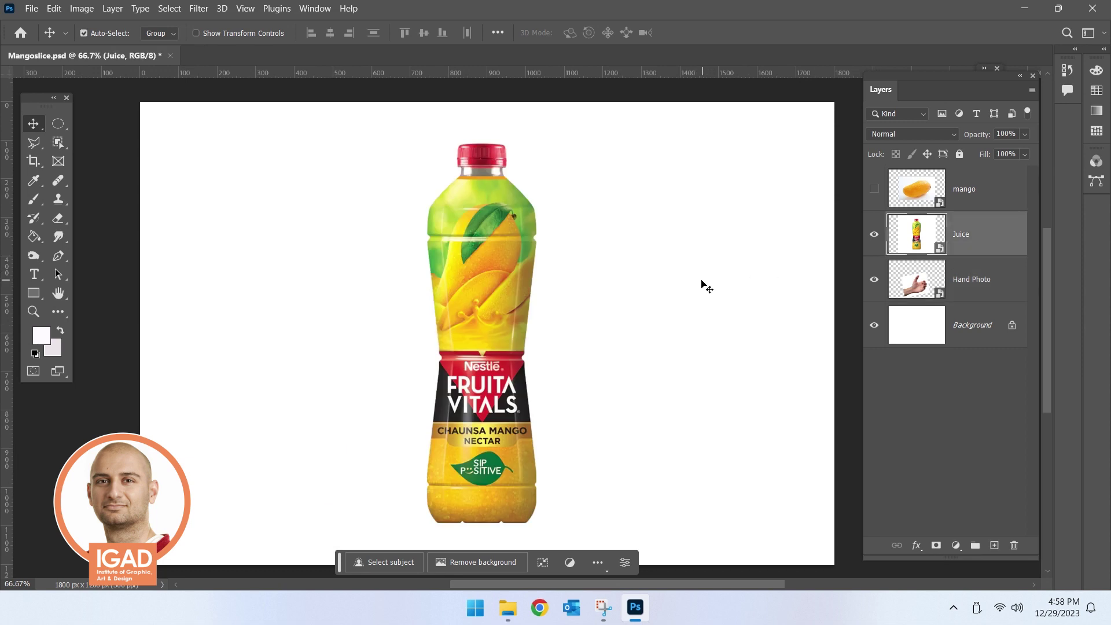
# - Tilt the juice bottle to -9.37° and remove its white background
pyautogui.hotkey('ctrl', 't')
pyautogui.moveTo(746, 191); pyautogui.dragTo(739, 149)
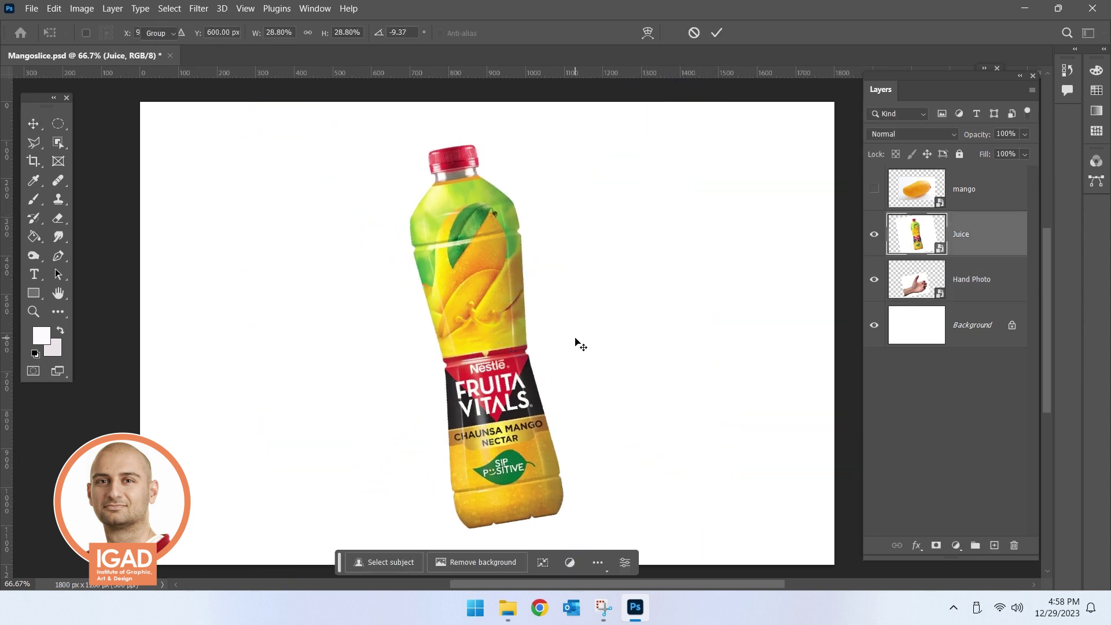
pyautogui.press('Return')
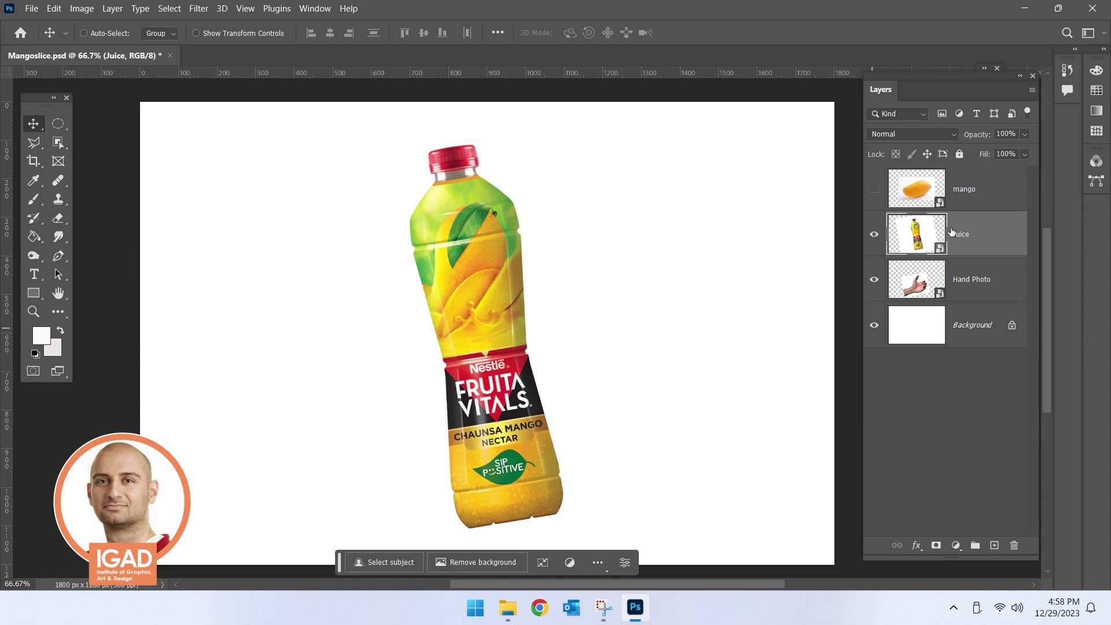
pyautogui.click(474, 562)
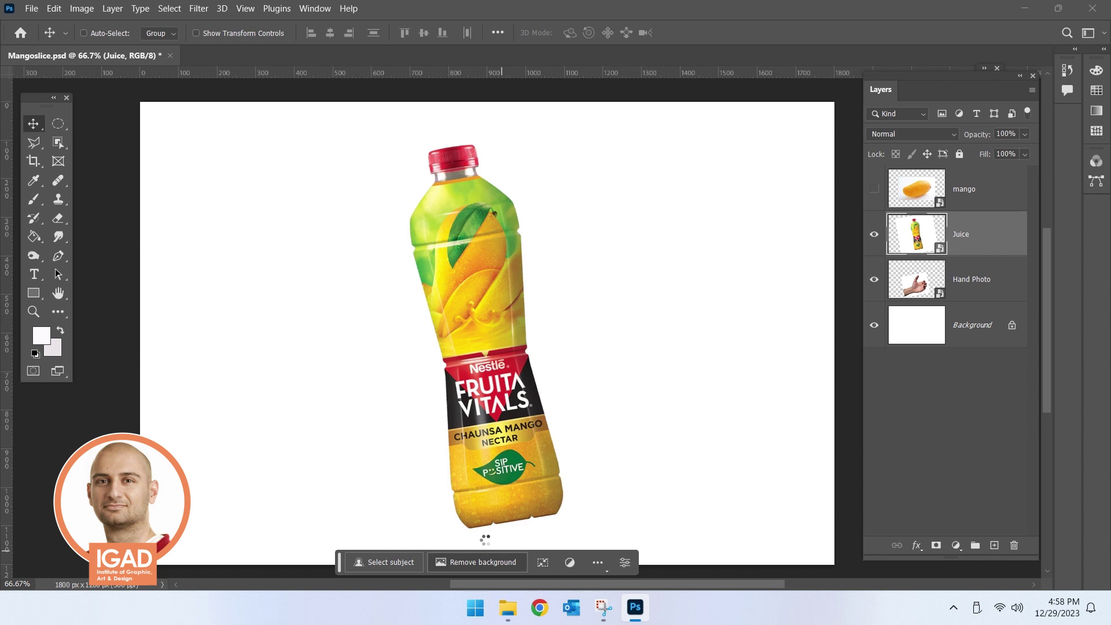
# - Position the bottle in the hand's grip, inspect it zoomed in, then hide the Juice layer
pyautogui.moveTo(512, 482)
pyautogui.mouseDown()
pyautogui.moveTo(533, 486)
pyautogui.moveTo(539, 475)
pyautogui.mouseUp()
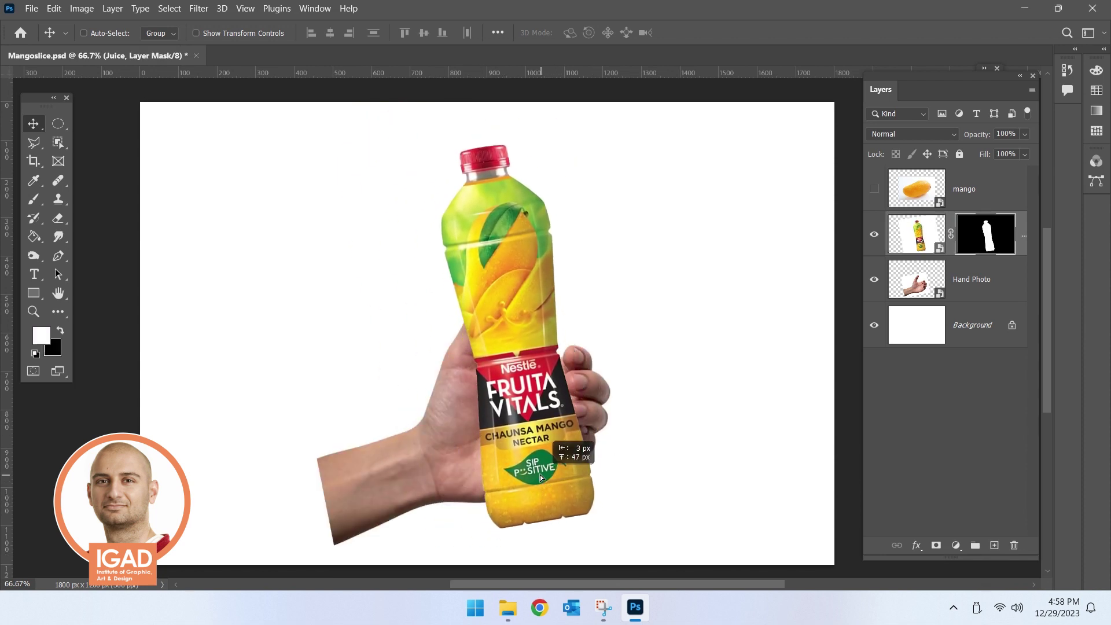
pyautogui.moveTo(539, 475)
pyautogui.mouseDown()
pyautogui.moveTo(537, 499)
pyautogui.moveTo(577, 438)
pyautogui.mouseUp()
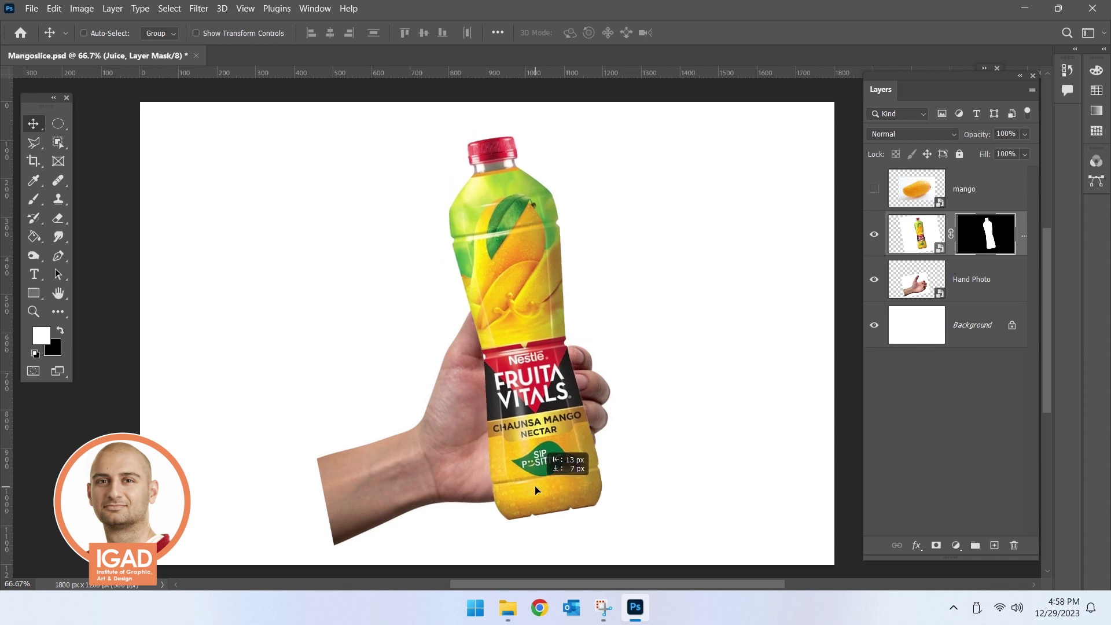
pyautogui.hotkey('ctrl', '+')
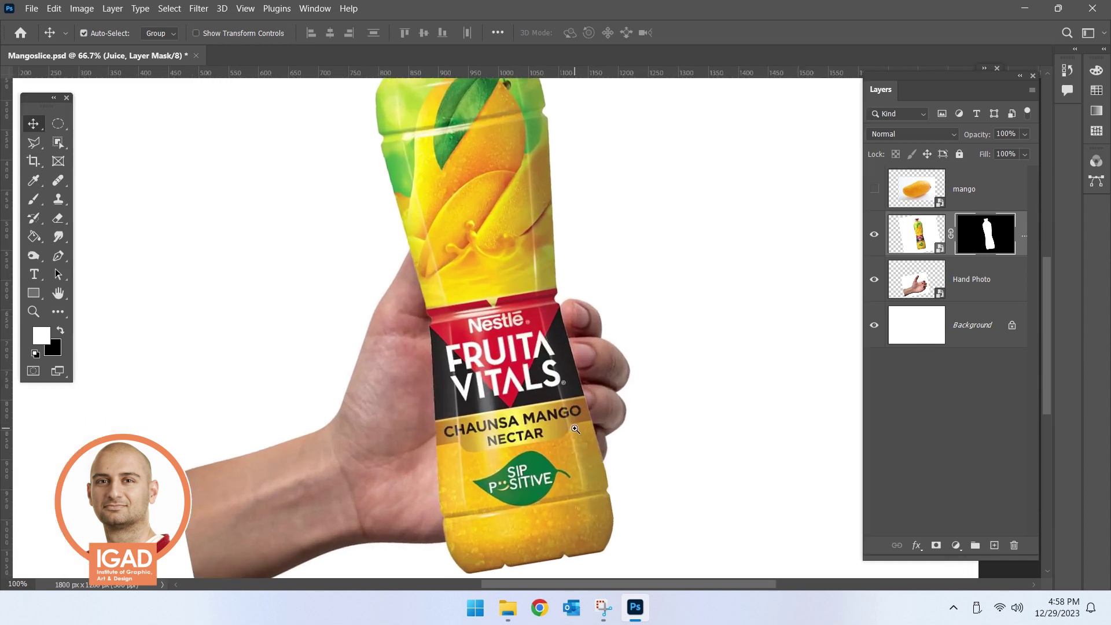
pyautogui.hotkey('ctrl', '+')
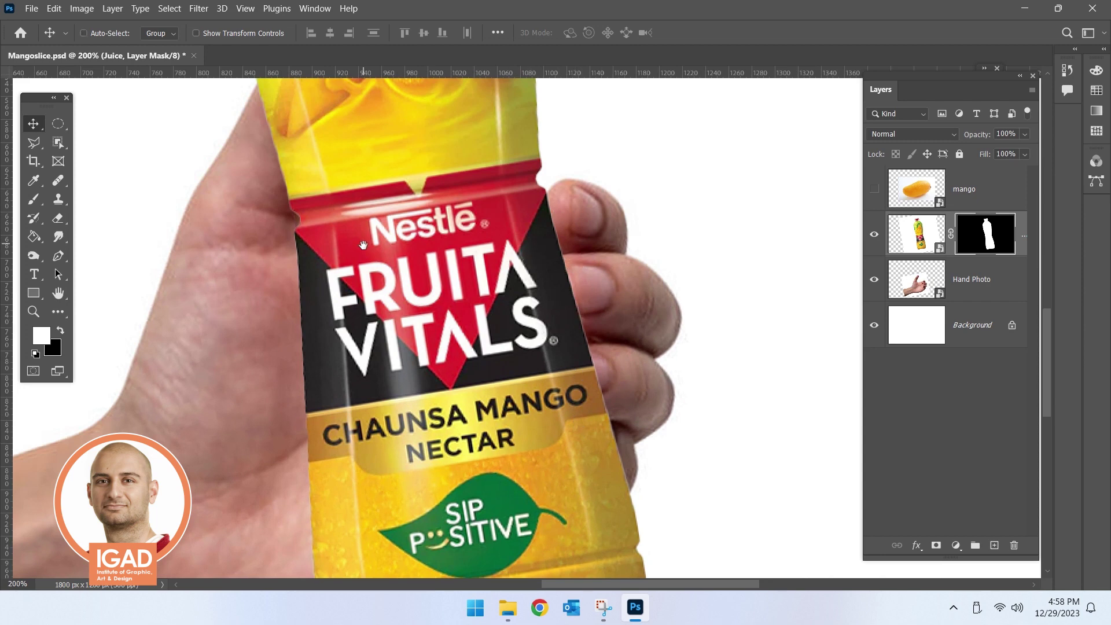
pyautogui.moveTo(363, 242); pyautogui.dragTo(465, 399)
pyautogui.moveTo(461, 358)
pyautogui.mouseDown()
pyautogui.moveTo(508, 445)
pyautogui.moveTo(455, 403)
pyautogui.mouseUp()
pyautogui.click(873, 234)
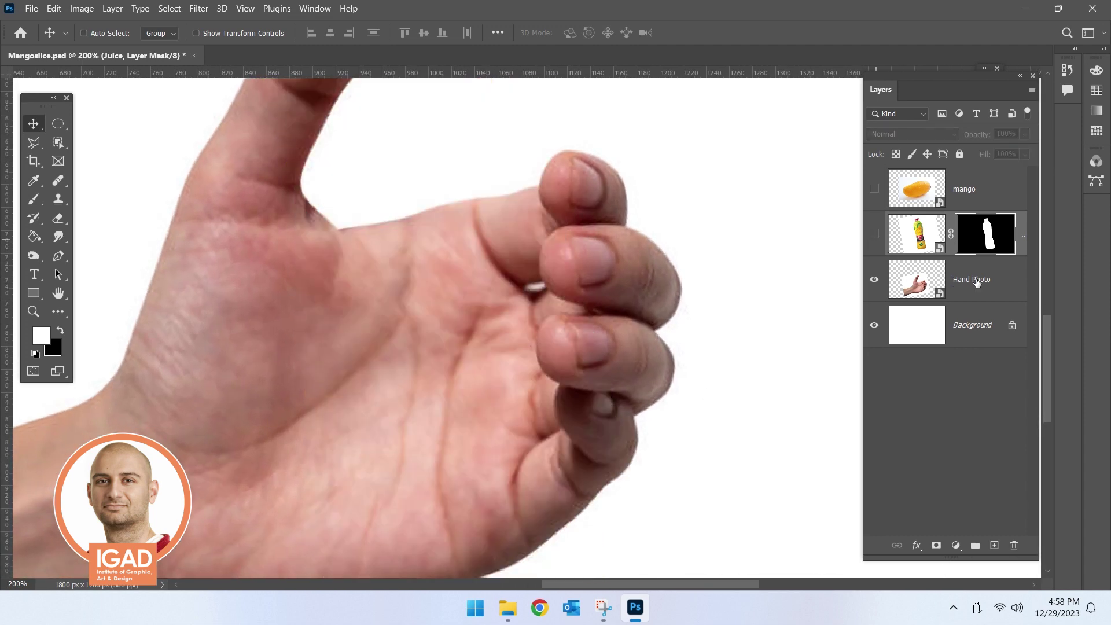
# - Object-select the hand on Hand Photo, then show Juice and target its layer mask
pyautogui.click(975, 281)
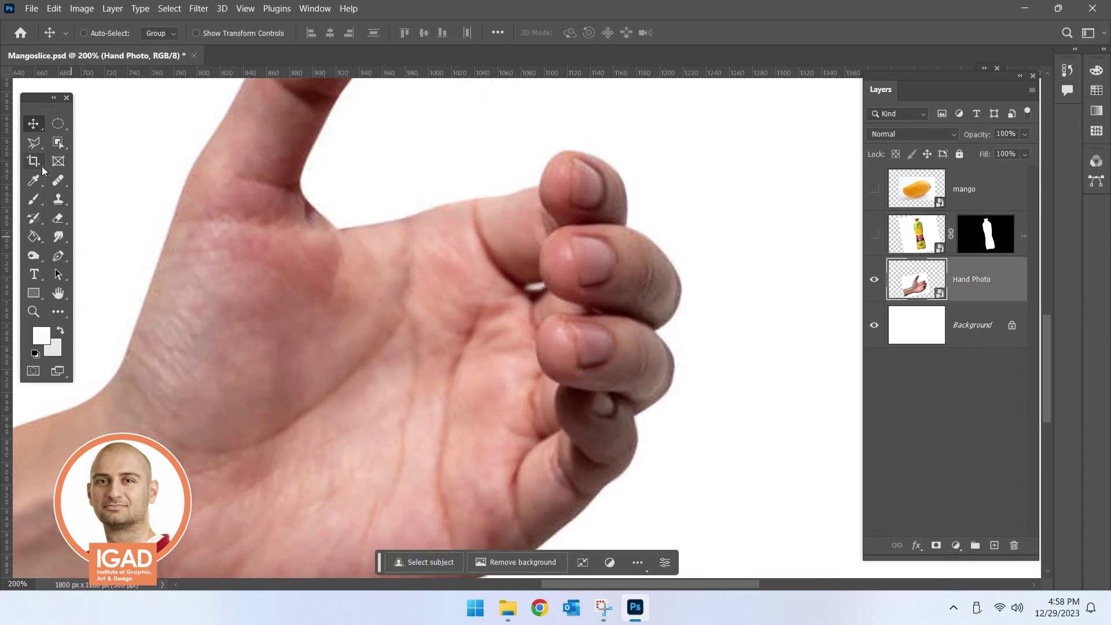
pyautogui.click(57, 143)
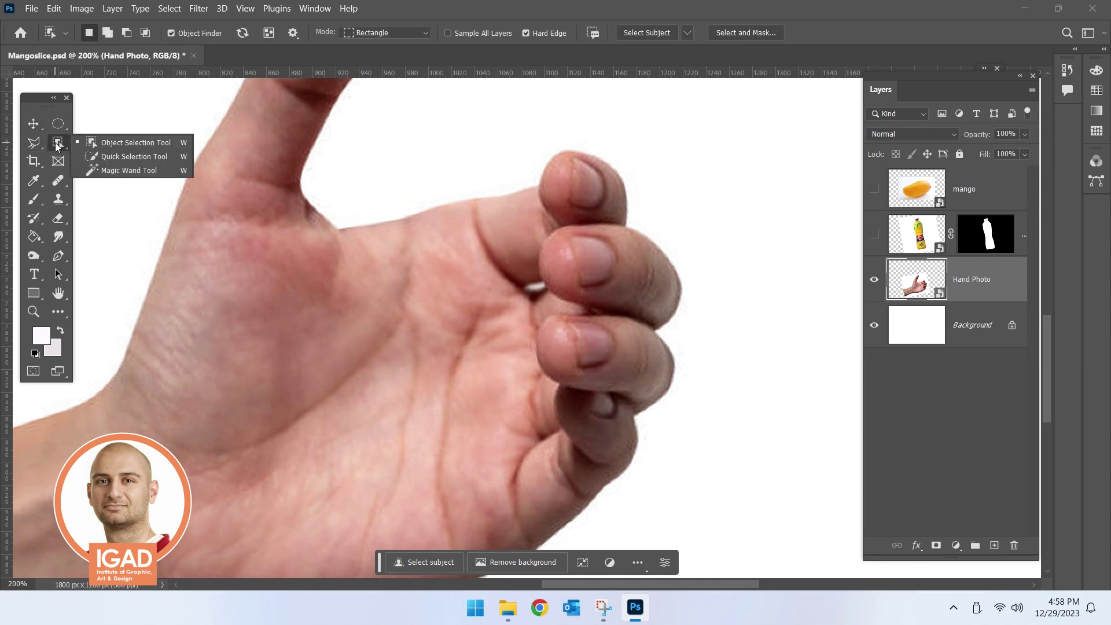
pyautogui.click(136, 143)
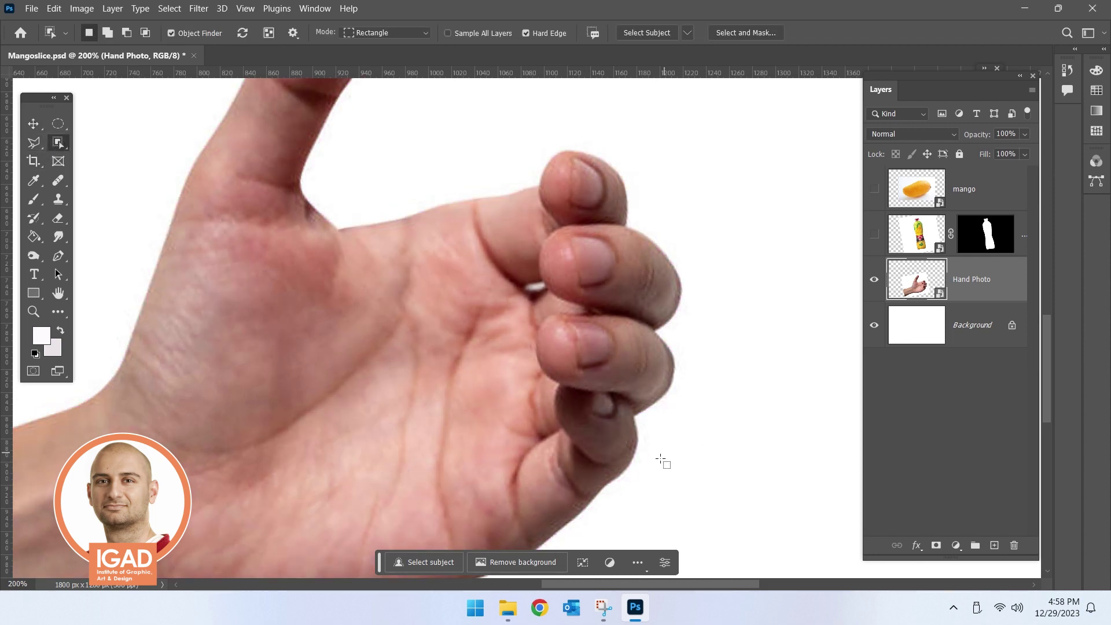
pyautogui.moveTo(553, 480); pyautogui.dragTo(578, 405)
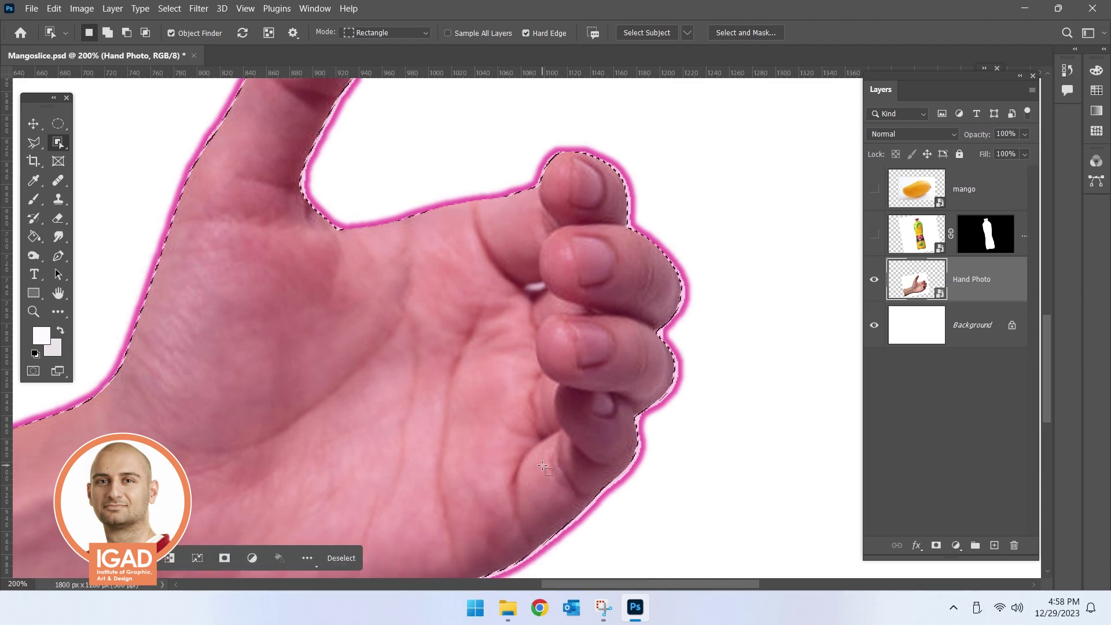
pyautogui.click(512, 414)
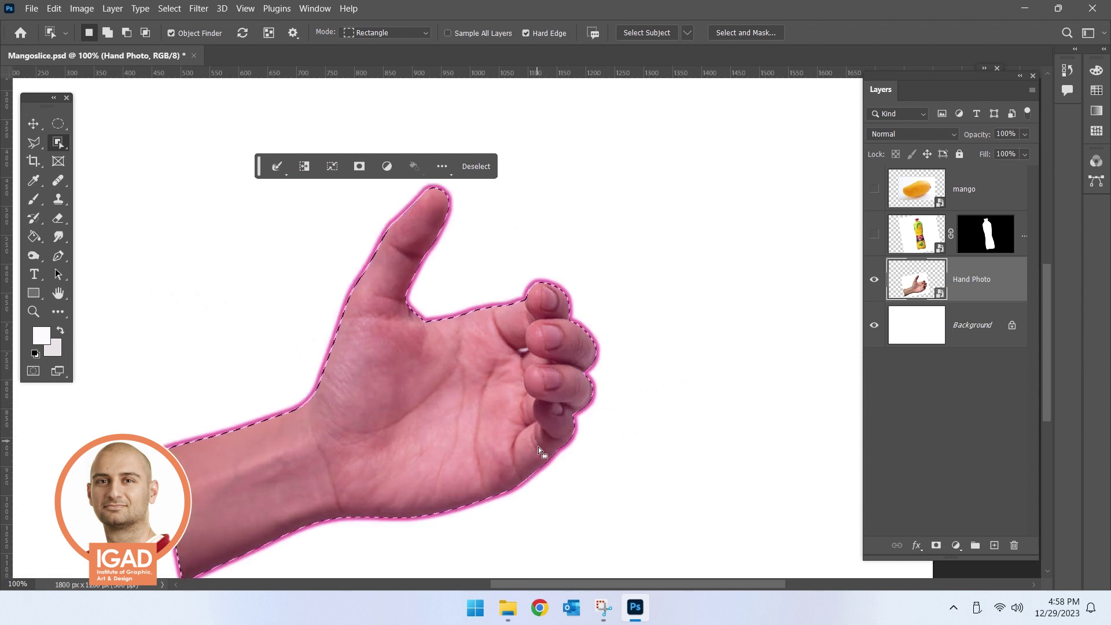
pyautogui.click(874, 233)
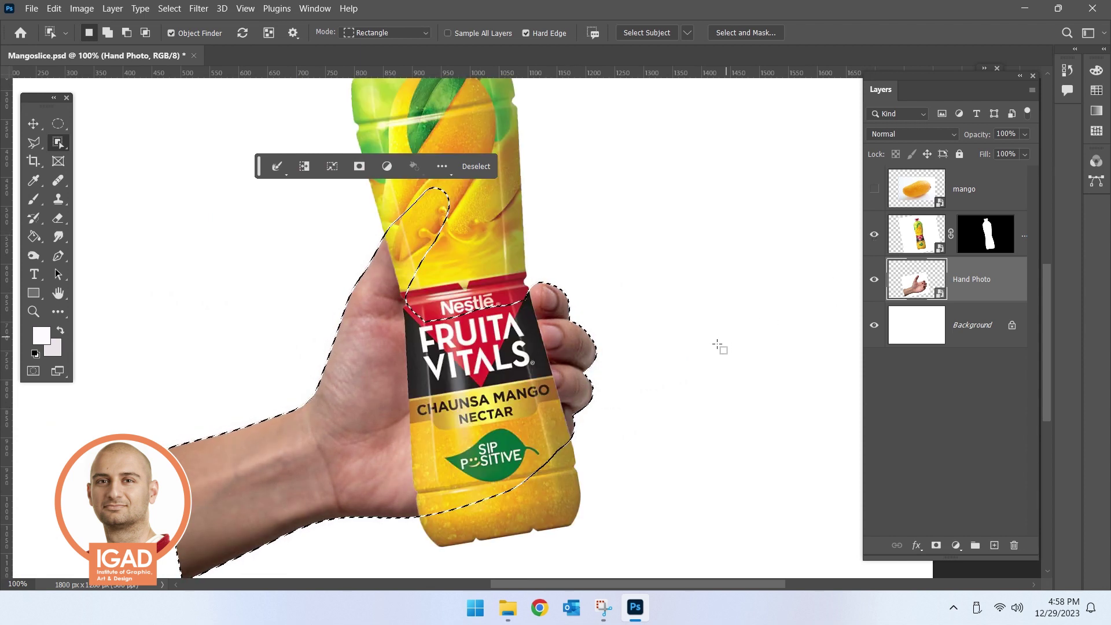
pyautogui.click(985, 234)
pyautogui.scroll(1, 540, 356)
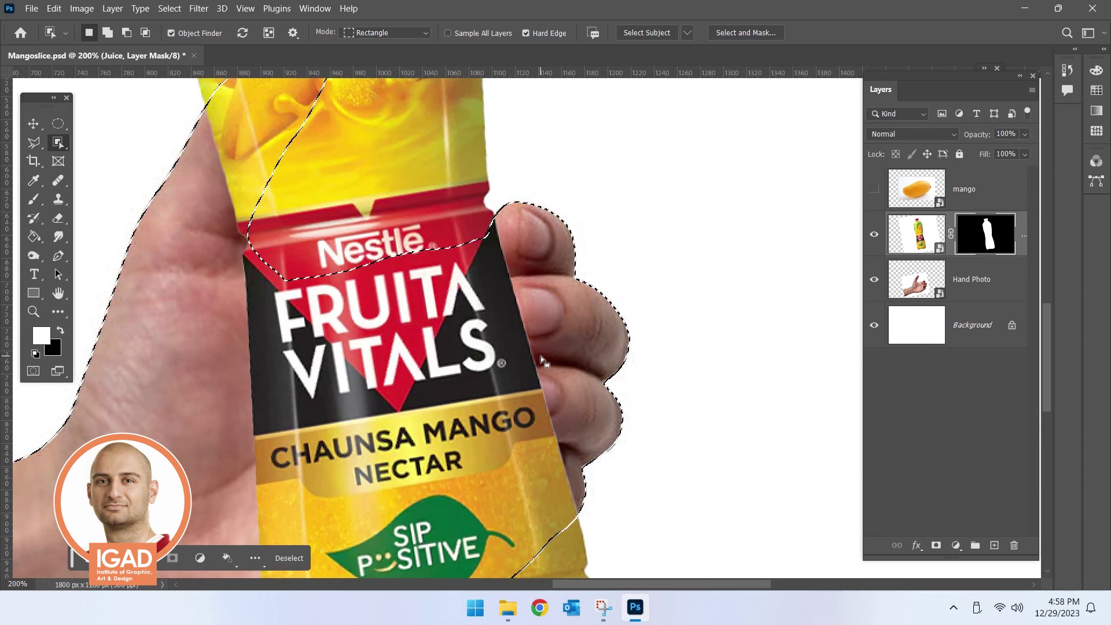
# - Paint black on the Juice mask to hide the bottle edge over the thumb and fingers
pyautogui.press('b')
pyautogui.press('x')
pyautogui.moveTo(520, 327)
pyautogui.mouseDown()
pyautogui.moveTo(517, 308)
pyautogui.moveTo(514, 323)
pyautogui.mouseUp()
pyautogui.moveTo(492, 283)
pyautogui.mouseDown()
pyautogui.moveTo(502, 319)
pyautogui.moveTo(546, 372)
pyautogui.moveTo(538, 411)
pyautogui.moveTo(507, 393)
pyautogui.moveTo(550, 426)
pyautogui.moveTo(497, 399)
pyautogui.moveTo(504, 353)
pyautogui.mouseUp()
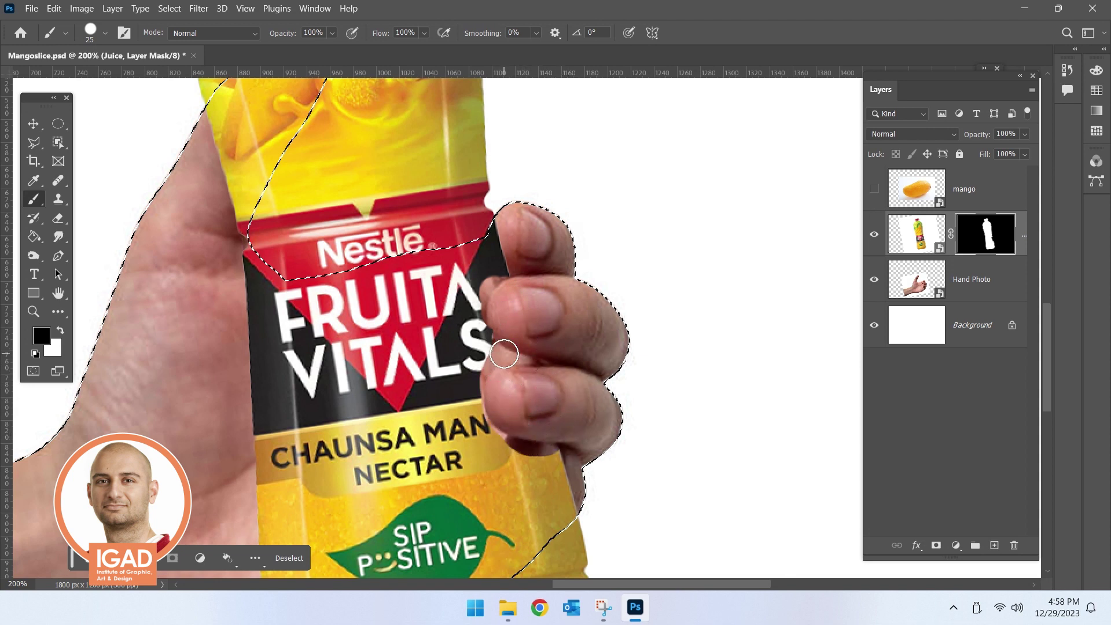
pyautogui.scroll(-5, 543, 285)
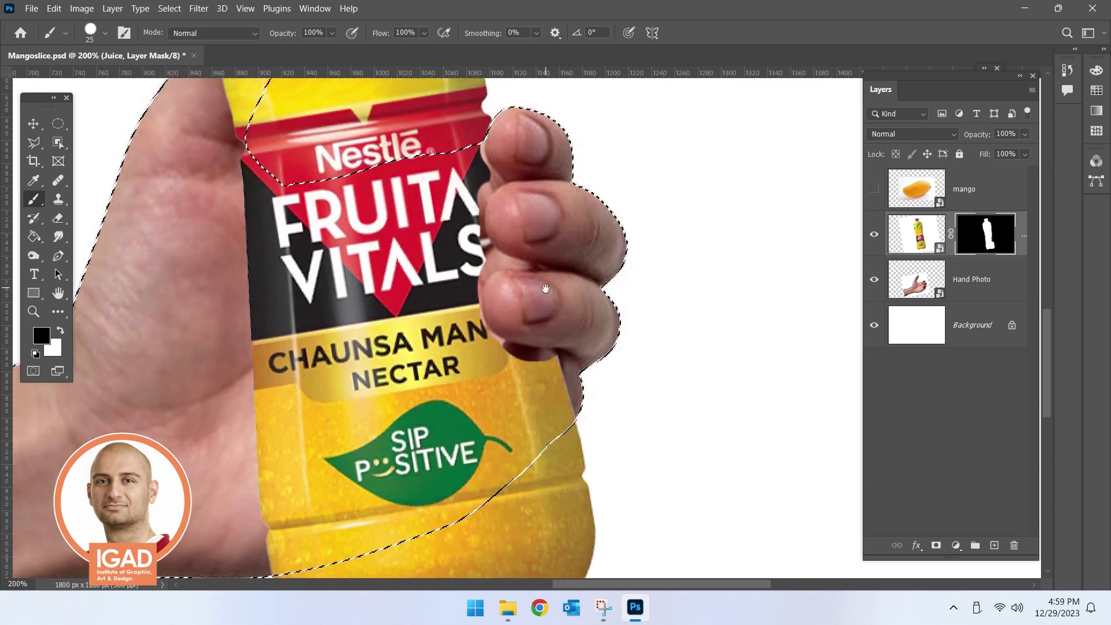
pyautogui.moveTo(357, 316)
pyautogui.mouseDown()
pyautogui.moveTo(426, 435)
pyautogui.moveTo(463, 578)
pyautogui.mouseUp()
pyautogui.keyDown('alt'); pyautogui.scroll(2, 575, 494); pyautogui.keyUp('alt')
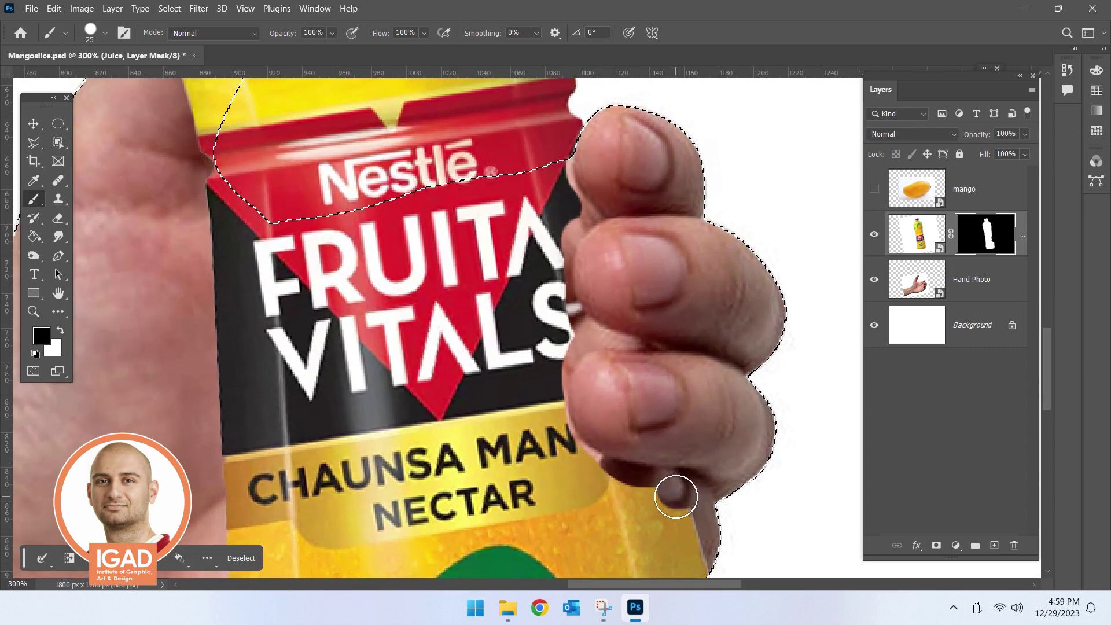
pyautogui.moveTo(676, 503); pyautogui.dragTo(682, 518)
# - Paint white to restore the label, use an 18 px brush, deselect, and hide Juice
pyautogui.press('x')
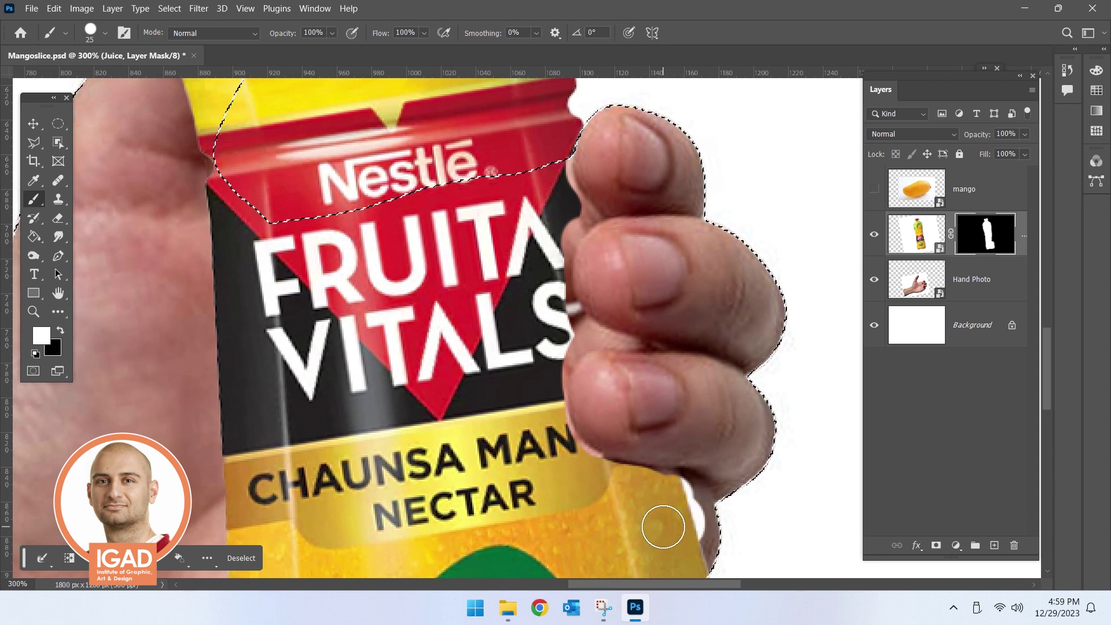
pyautogui.moveTo(583, 483)
pyautogui.mouseDown()
pyautogui.moveTo(585, 466)
pyautogui.moveTo(545, 435)
pyautogui.mouseUp()
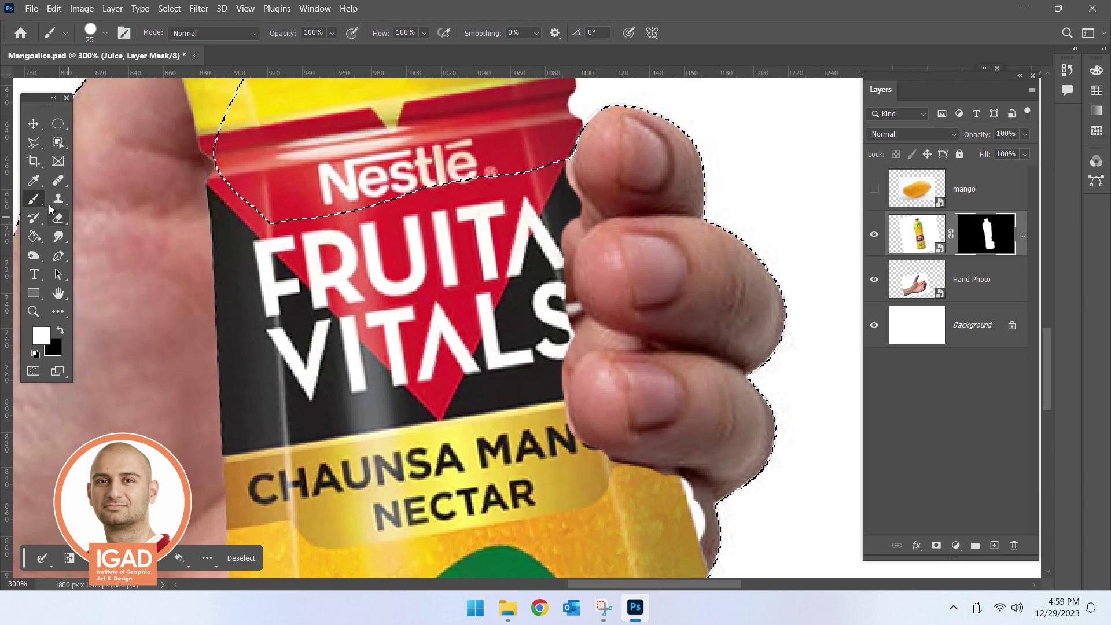
pyautogui.rightClick(535, 408)
pyautogui.moveTo(618, 363); pyautogui.dragTo(611, 364)
pyautogui.press('Return')
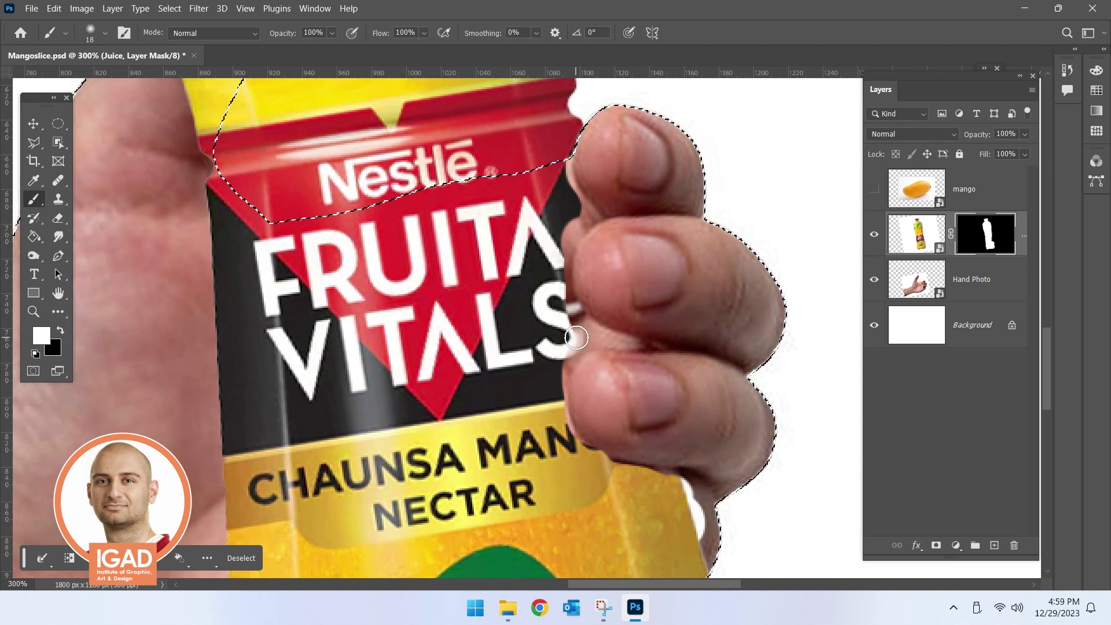
pyautogui.hotkey('ctrl', 'd')
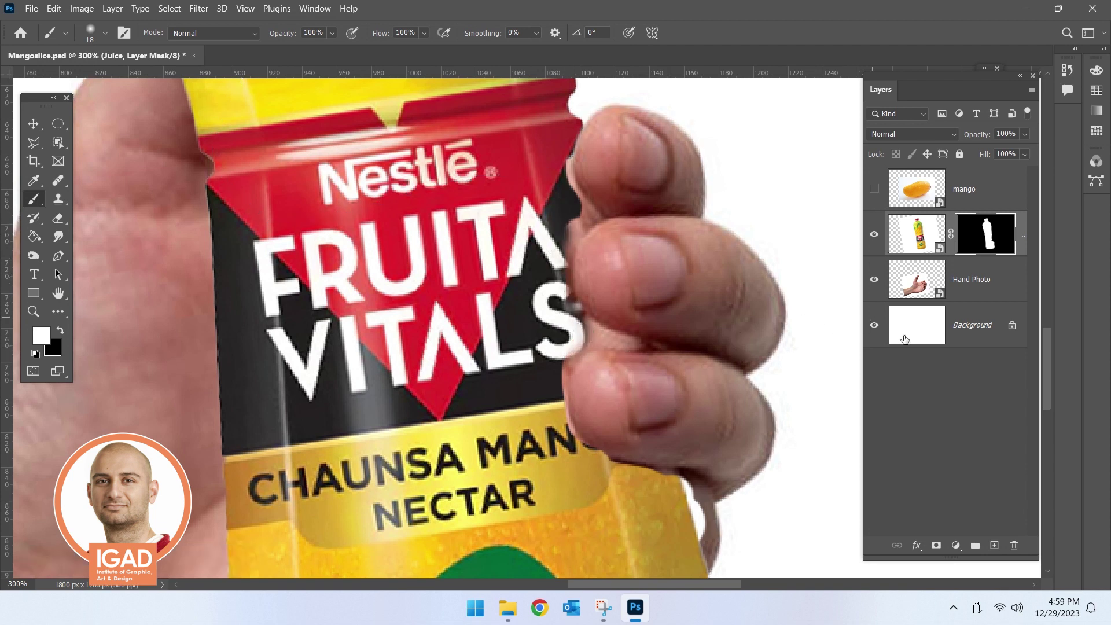
pyautogui.click(874, 235)
pyautogui.click(913, 289)
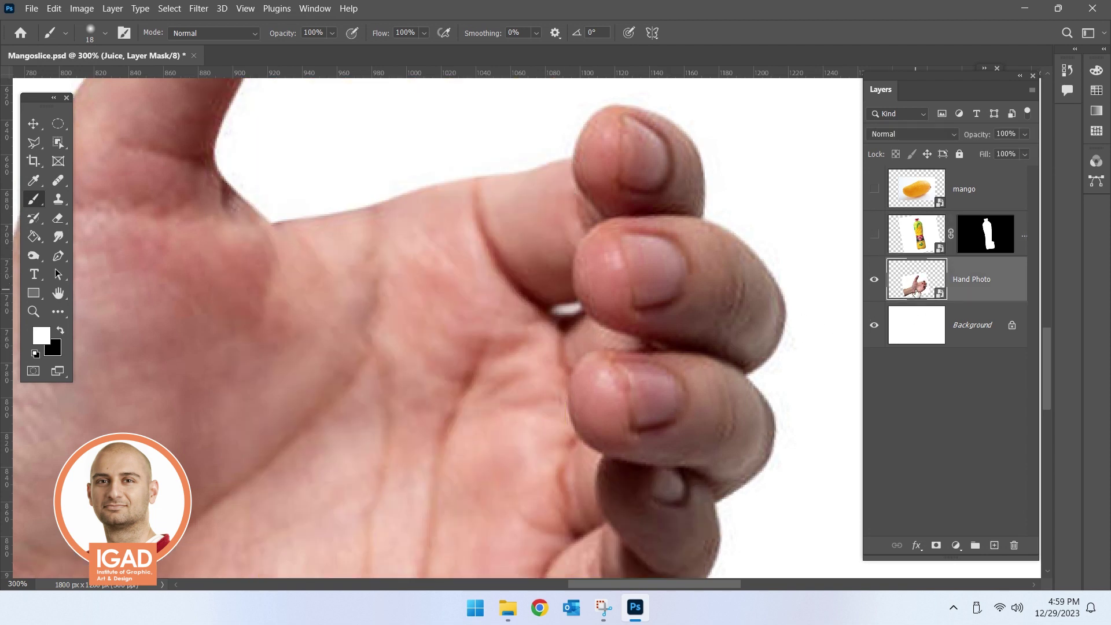
# - Quick-select the lower, upper and top gripping fingers on Hand Photo
pyautogui.rightClick(56, 144)
pyautogui.click(99, 154)
pyautogui.rightClick(58, 145)
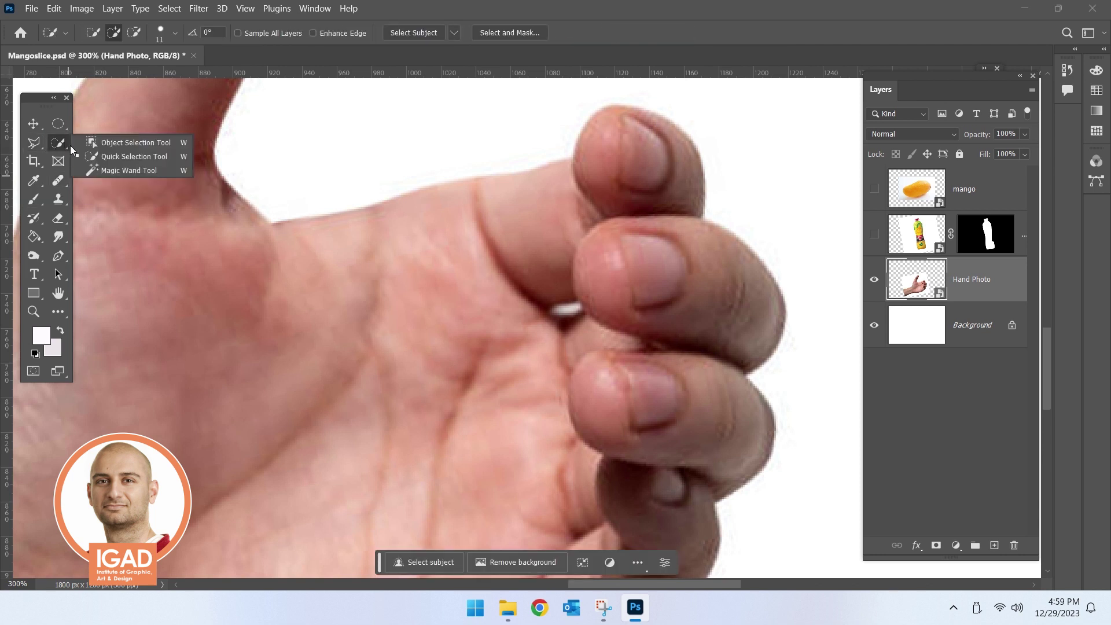
pyautogui.click(99, 154)
pyautogui.moveTo(601, 442); pyautogui.dragTo(612, 416)
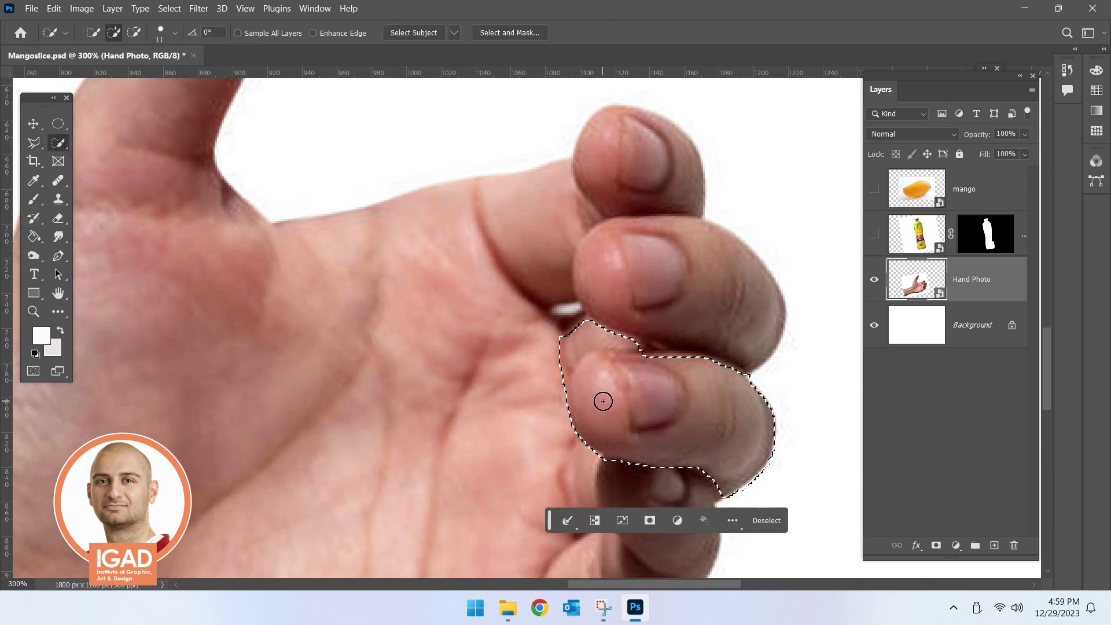
pyautogui.keyDown('alt'); pyautogui.click(575, 334); pyautogui.keyUp('alt')
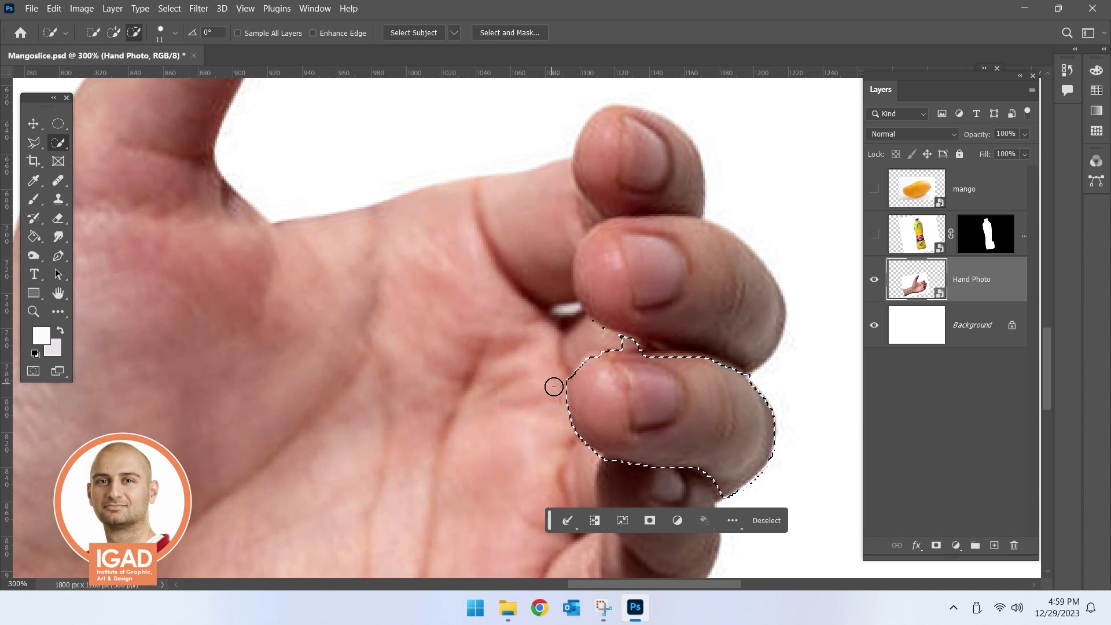
pyautogui.moveTo(644, 350); pyautogui.dragTo(645, 300)
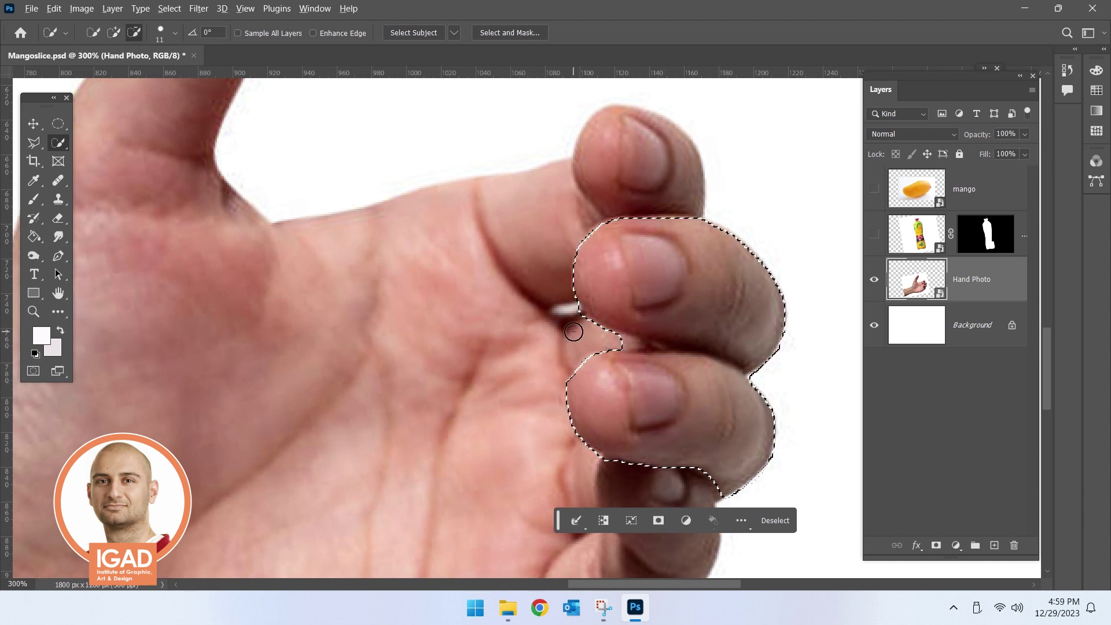
pyautogui.moveTo(661, 451); pyautogui.dragTo(629, 501)
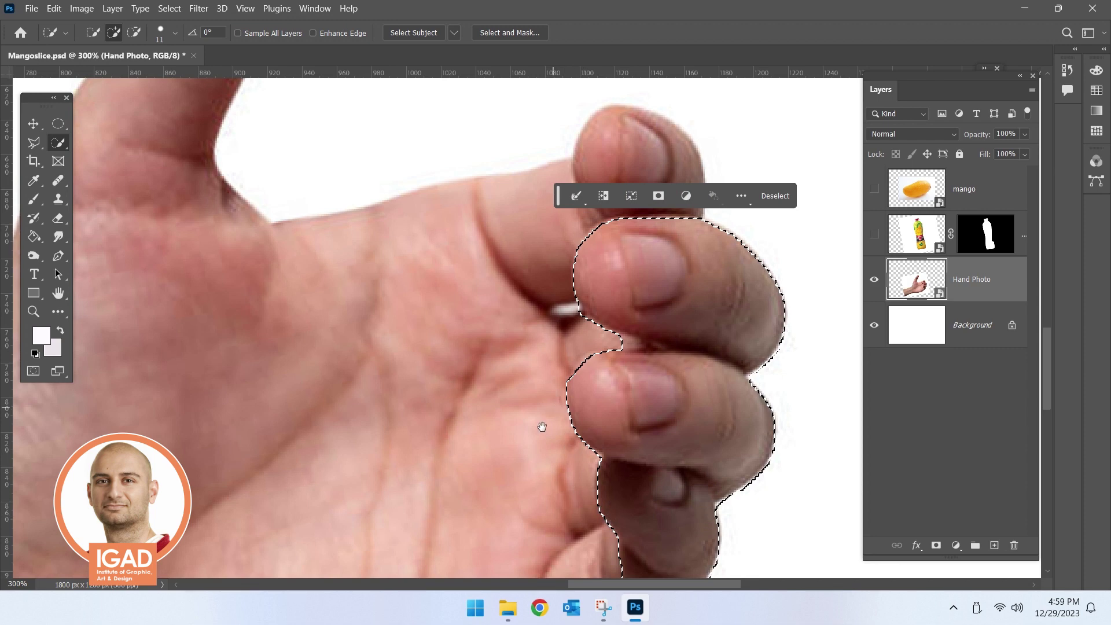
pyautogui.moveTo(542, 426); pyautogui.dragTo(516, 471)
pyautogui.moveTo(625, 280); pyautogui.dragTo(613, 218)
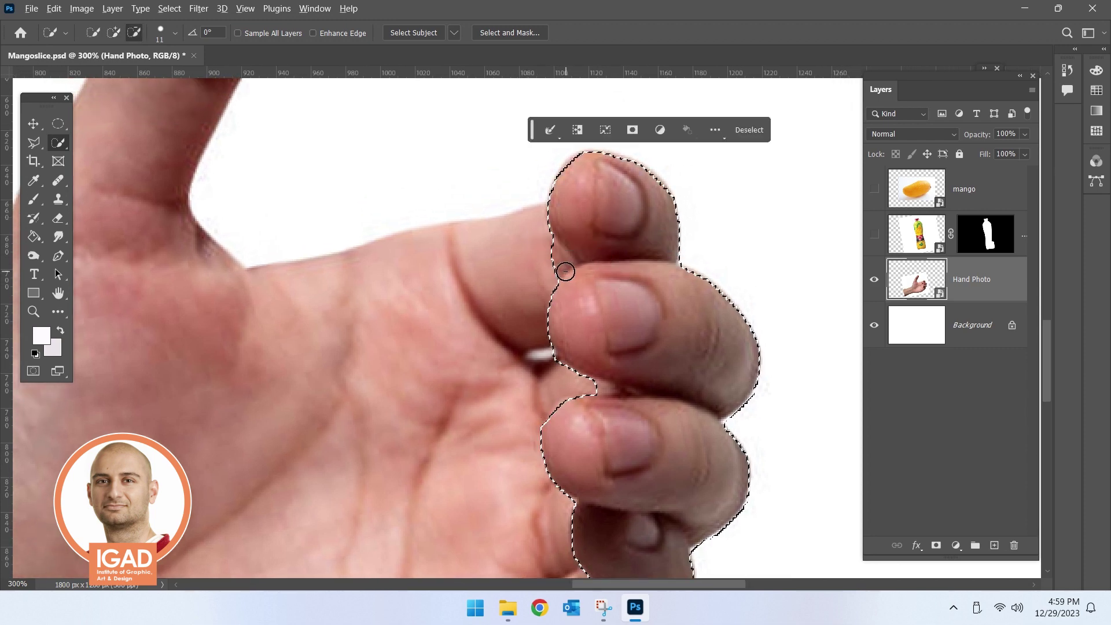
# - Refine the finger selection near the thumb, then show Juice and target its layer mask
pyautogui.scroll(-3, 572, 347)
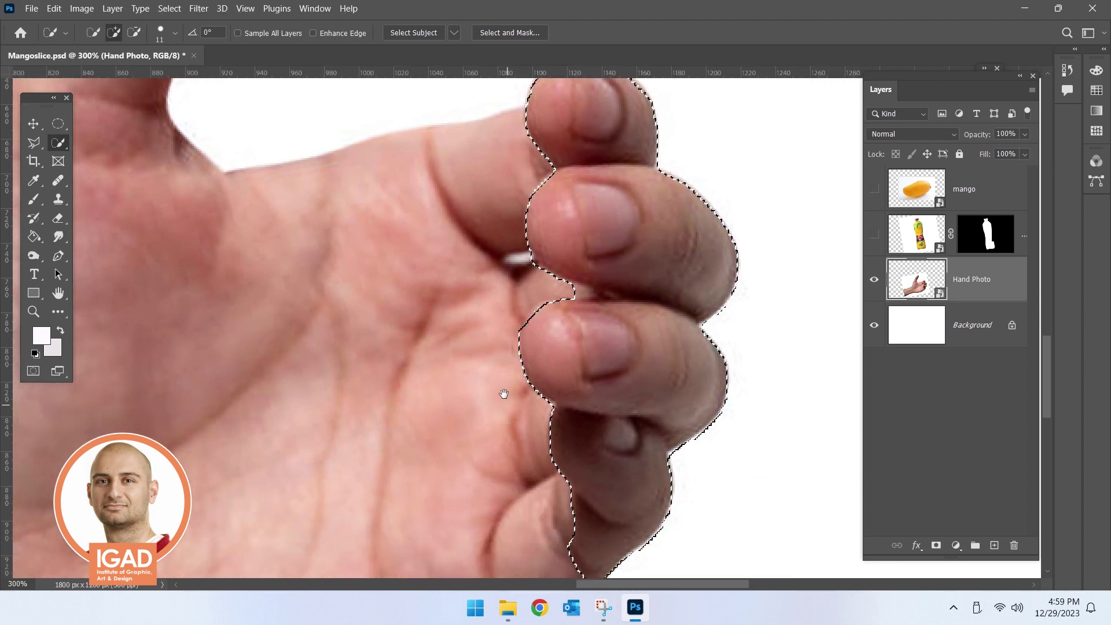
pyautogui.scroll(-5, 555, 405)
pyautogui.hscroll(2, 556, 405)
pyautogui.moveTo(543, 373); pyautogui.dragTo(534, 385)
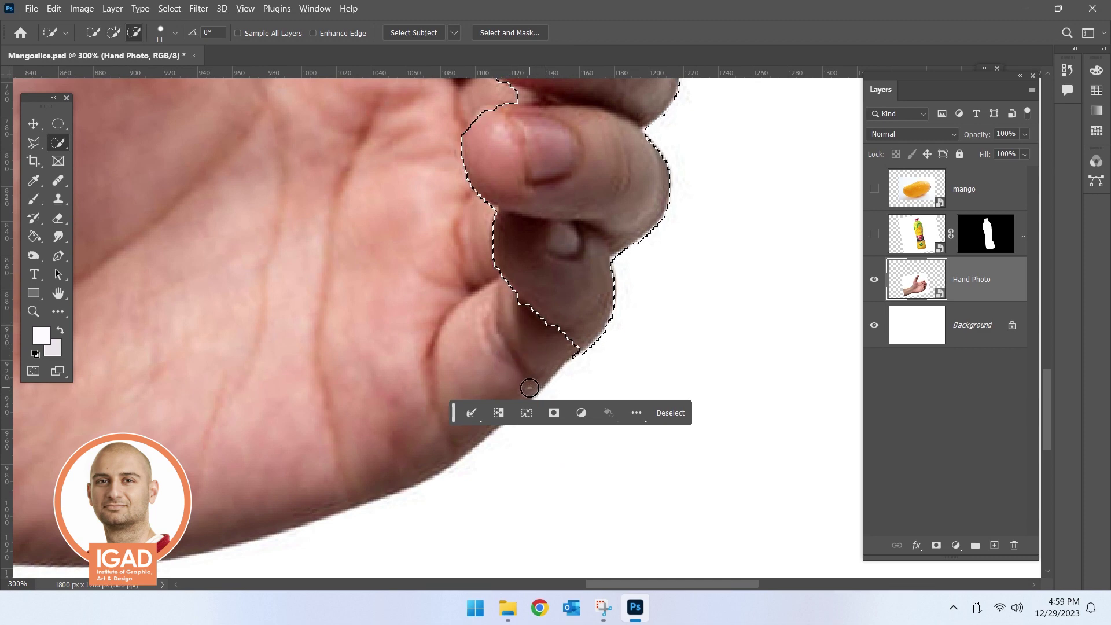
pyautogui.moveTo(531, 387); pyautogui.dragTo(442, 264)
pyautogui.scroll(-2, 453, 347)
pyautogui.scroll(2, 488, 372)
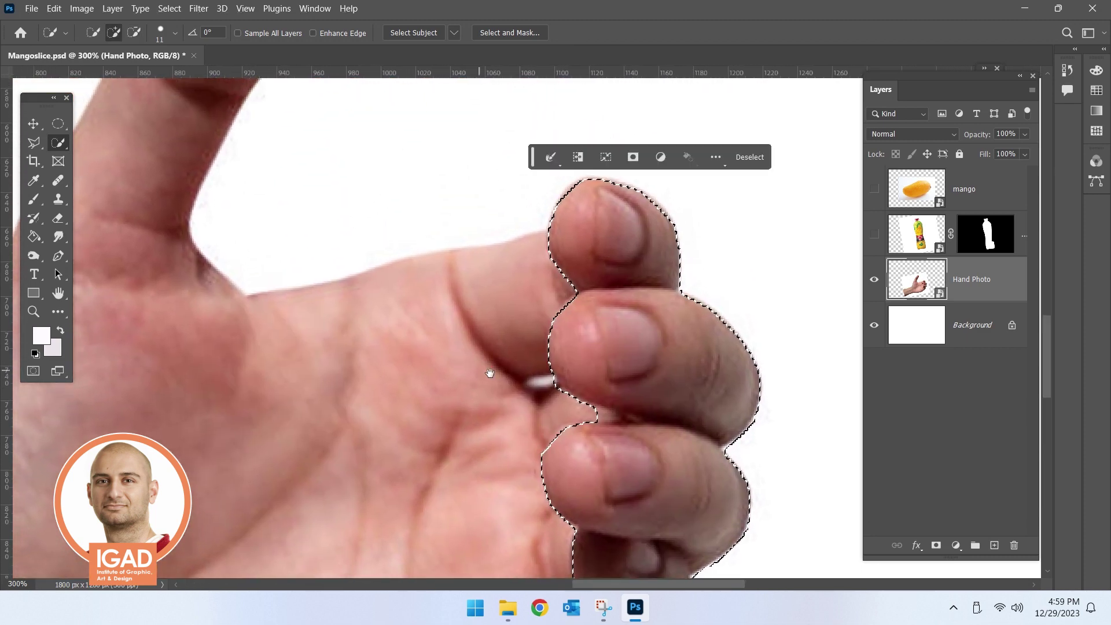
pyautogui.scroll(1, 505, 401)
pyautogui.scroll(1, 506, 401)
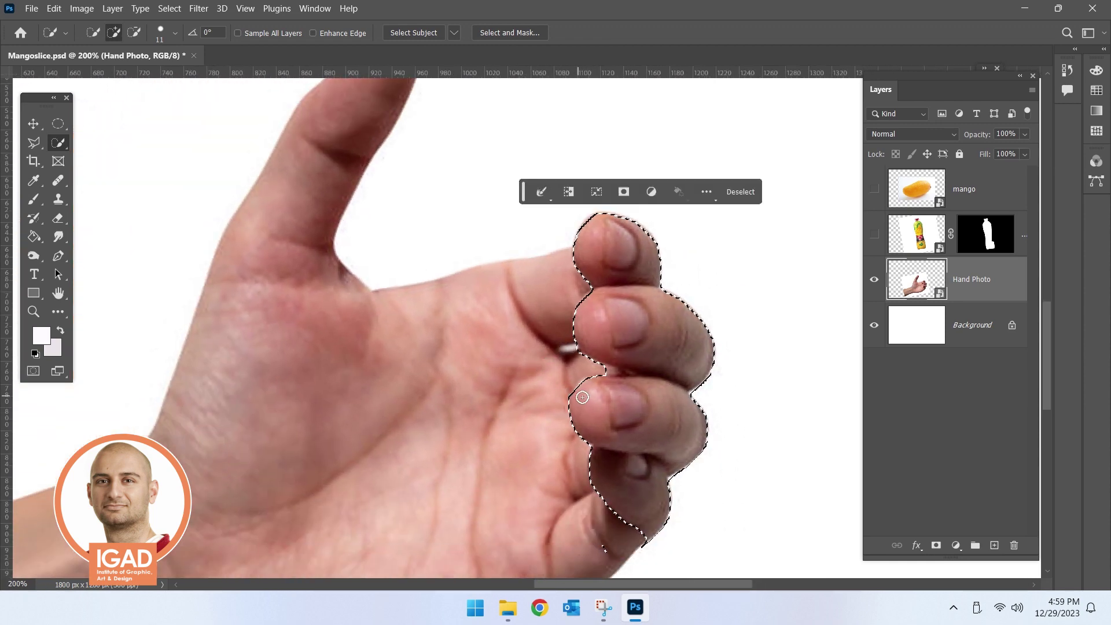
pyautogui.scroll(-2, 573, 389)
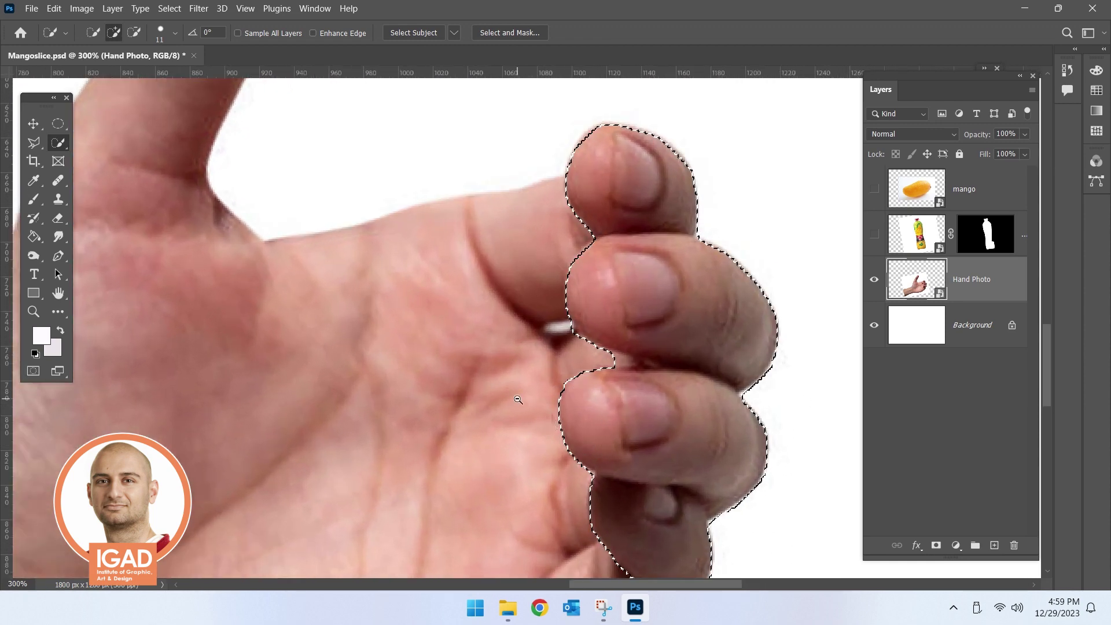
pyautogui.scroll(-1, 521, 396)
pyautogui.click(873, 236)
pyautogui.scroll(1, 582, 373)
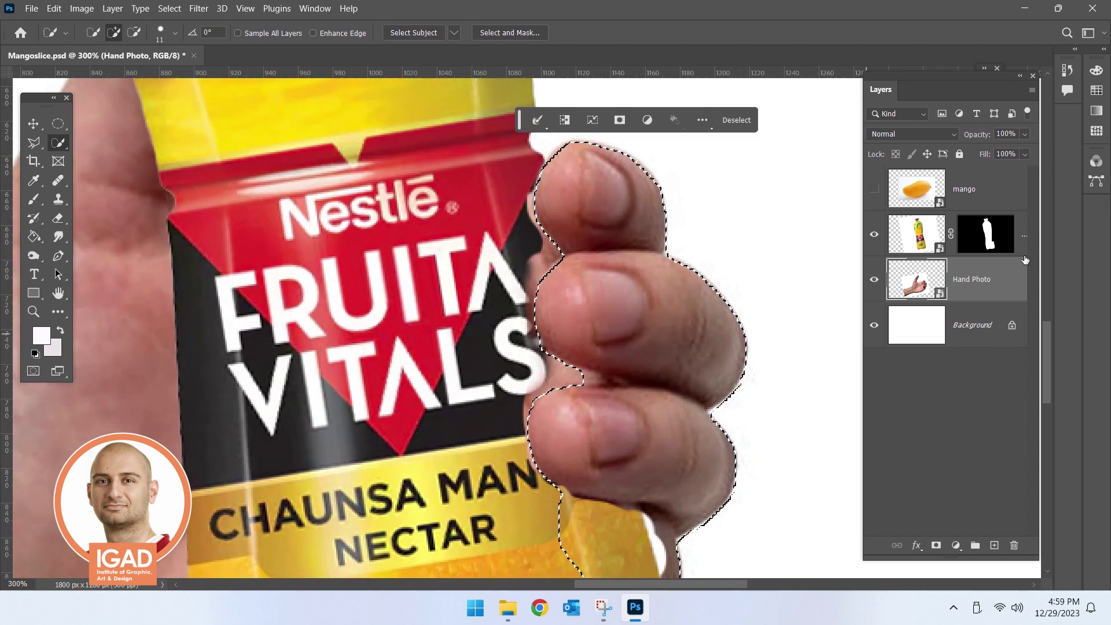
pyautogui.click(991, 240)
# - Set up a 21 px brush painting black on the Juice mask
pyautogui.press('b')
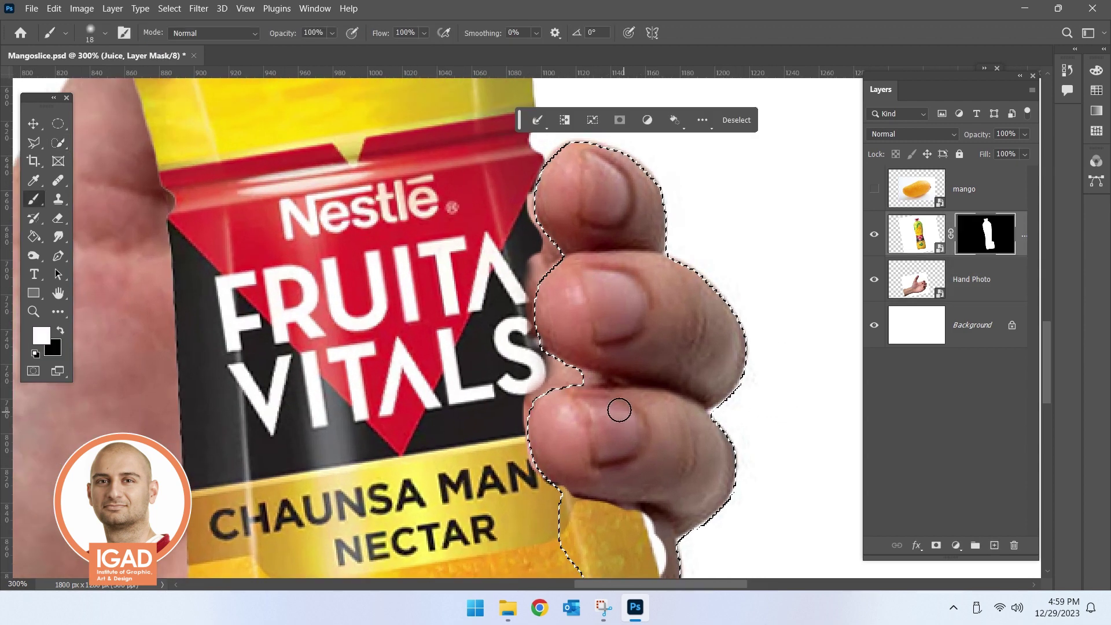
pyautogui.press('x')
pyautogui.moveTo(619, 492)
pyautogui.mouseDown()
pyautogui.moveTo(588, 421)
pyautogui.moveTo(607, 408)
pyautogui.moveTo(530, 399)
pyautogui.moveTo(511, 364)
pyautogui.mouseUp()
pyautogui.rightClick(588, 422)
pyautogui.write('21')
pyautogui.press('Return')
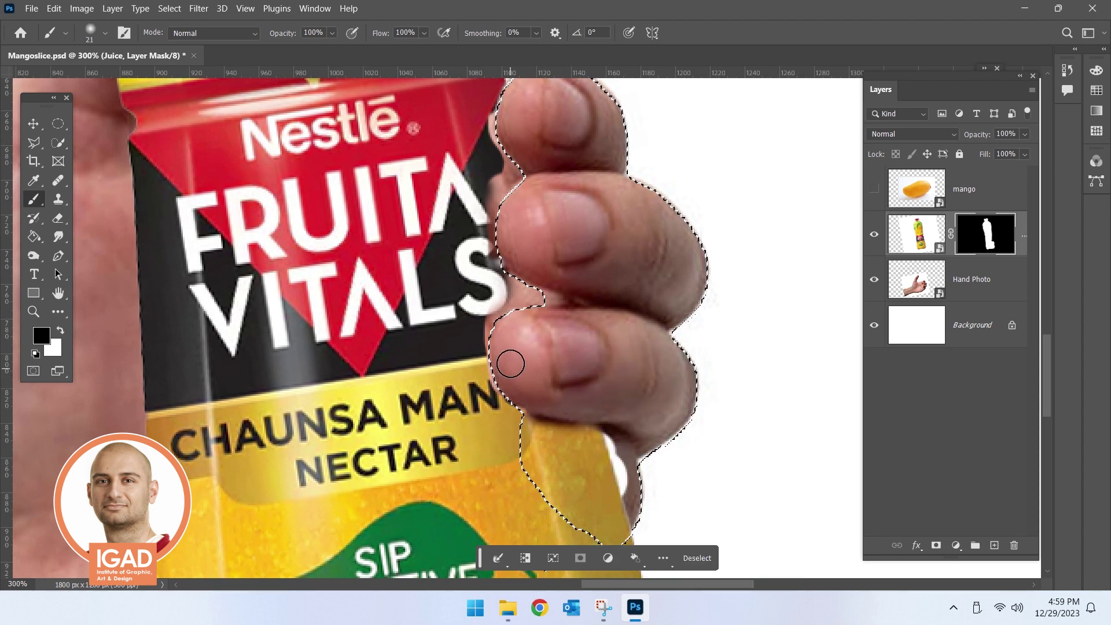
pyautogui.scroll(2, 546, 272)
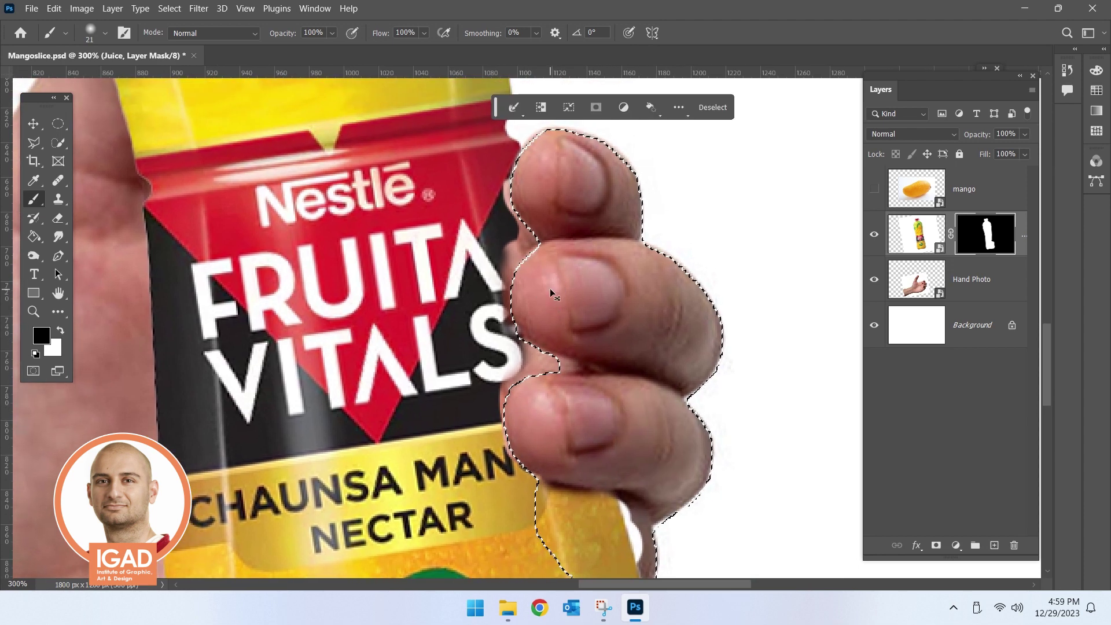
# - Paint white along the thumb's left edge, deselect, and touch up the finger edge
pyautogui.press('x')
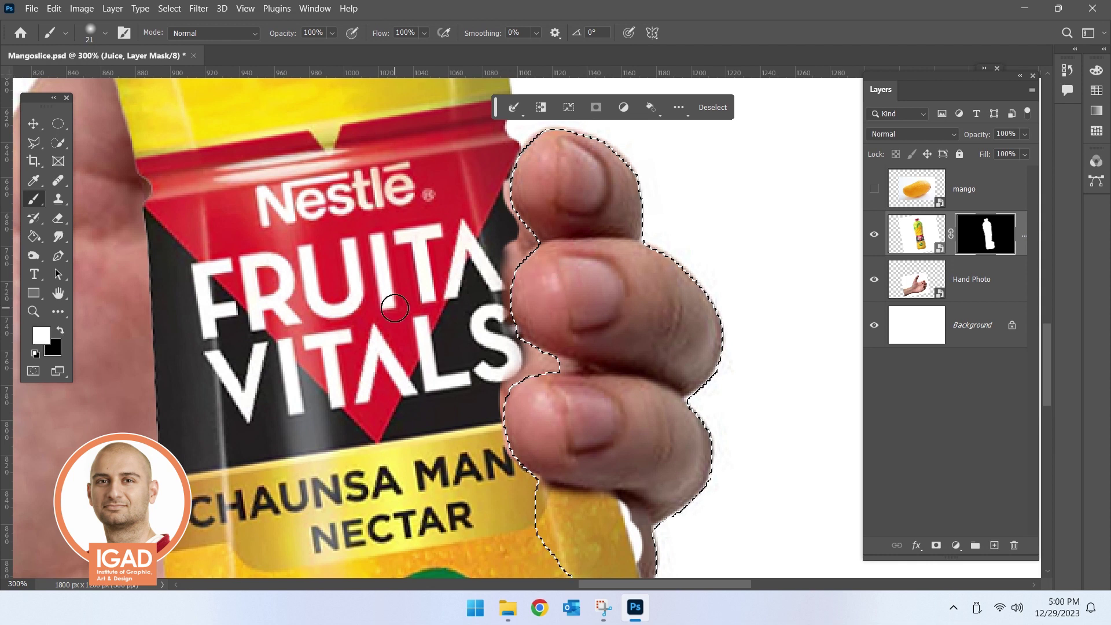
pyautogui.moveTo(509, 231)
pyautogui.mouseDown()
pyautogui.moveTo(510, 193)
pyautogui.moveTo(532, 369)
pyautogui.mouseUp()
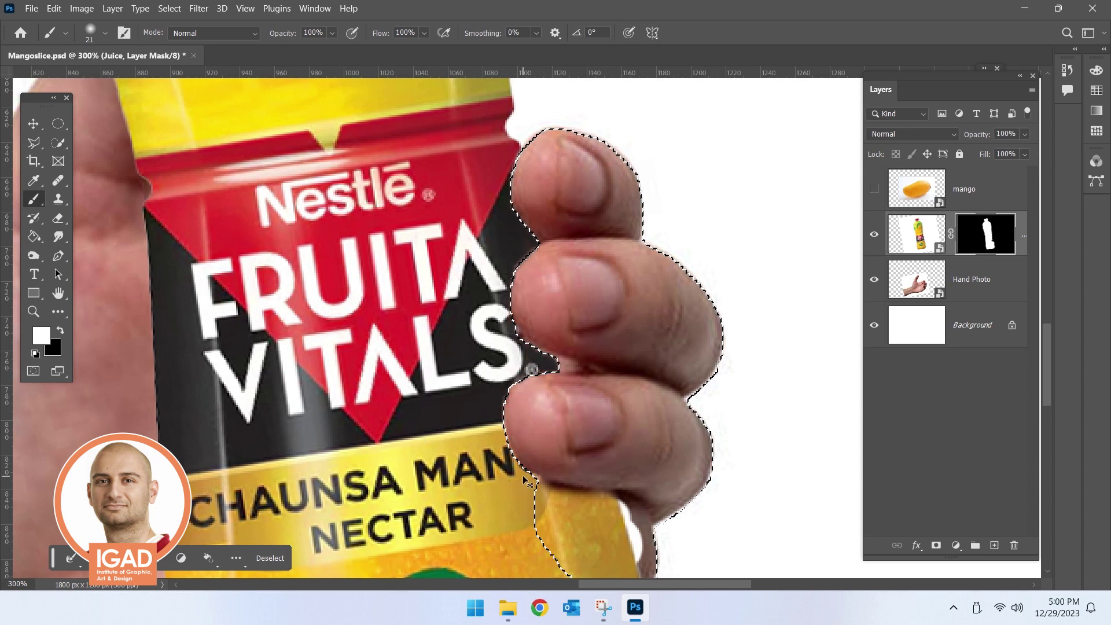
pyautogui.hotkey('ctrl', 'd')
pyautogui.scroll(-3, 520, 324)
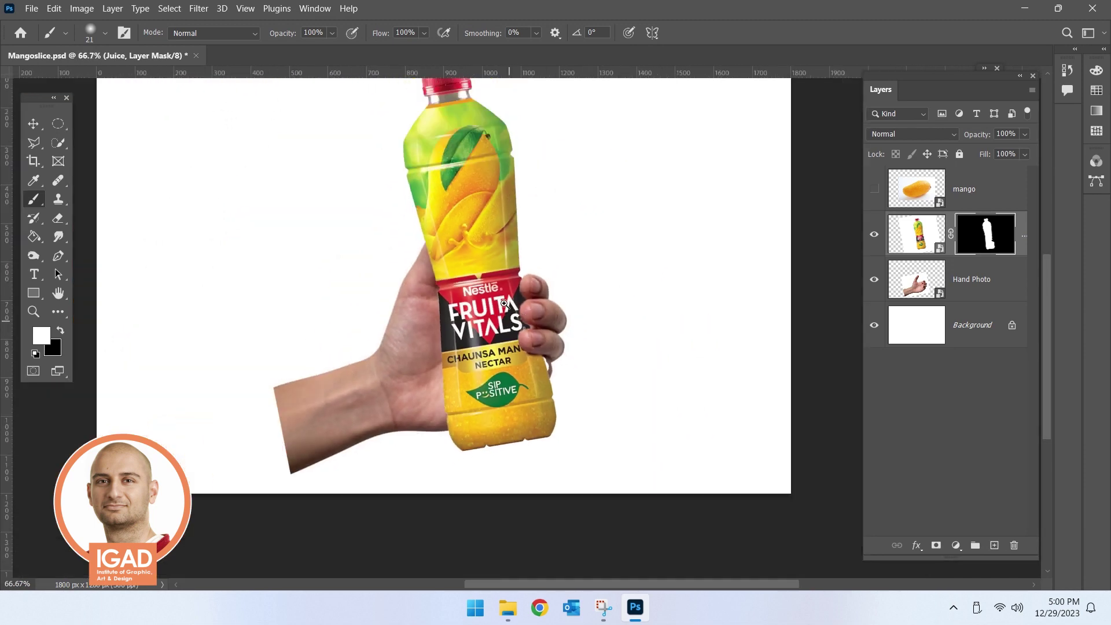
pyautogui.scroll(5, 536, 346)
pyautogui.moveTo(514, 281); pyautogui.dragTo(532, 346)
pyautogui.press('x')
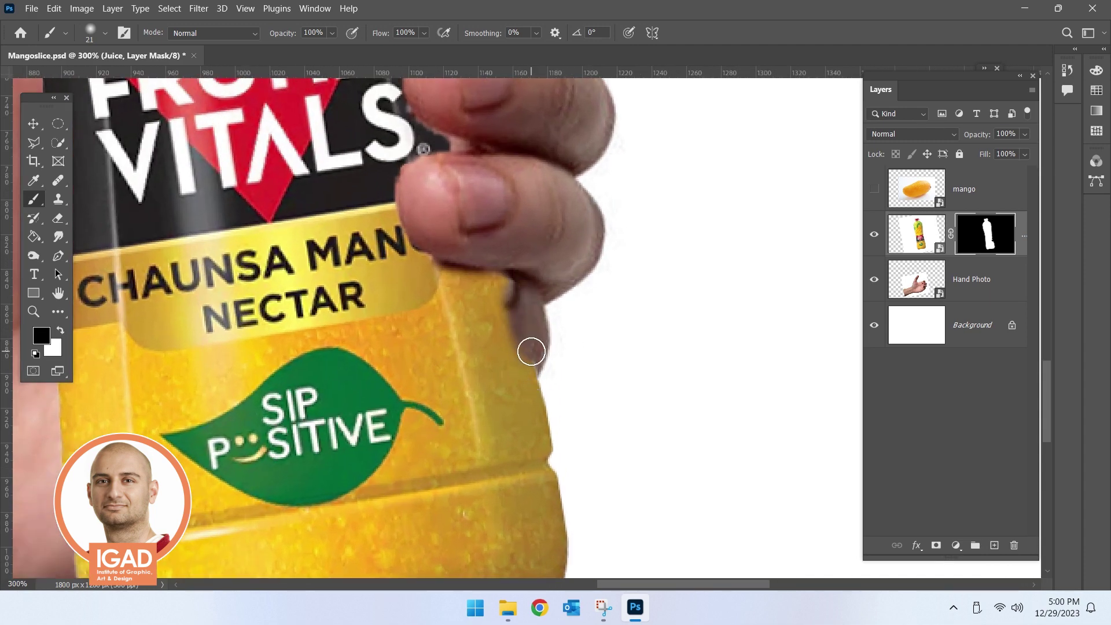
# - Draw a polygonal lasso selection below the finger, then deselect it
pyautogui.click(44, 141)
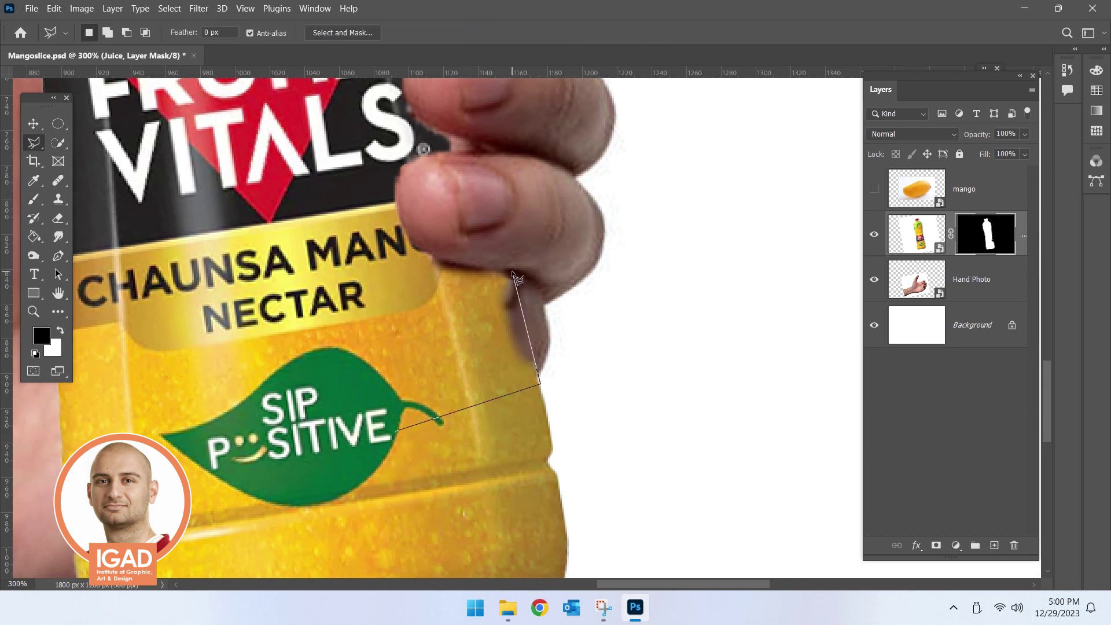
pyautogui.click(380, 303)
pyautogui.doubleClick(398, 384)
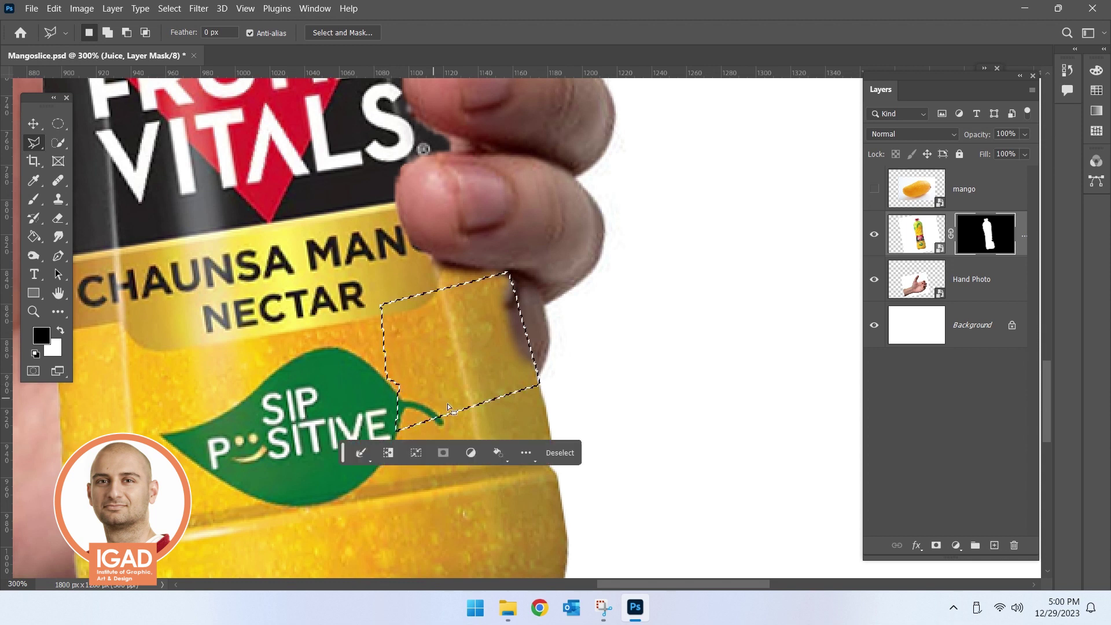
pyautogui.hotkey('ctrl', 'd')
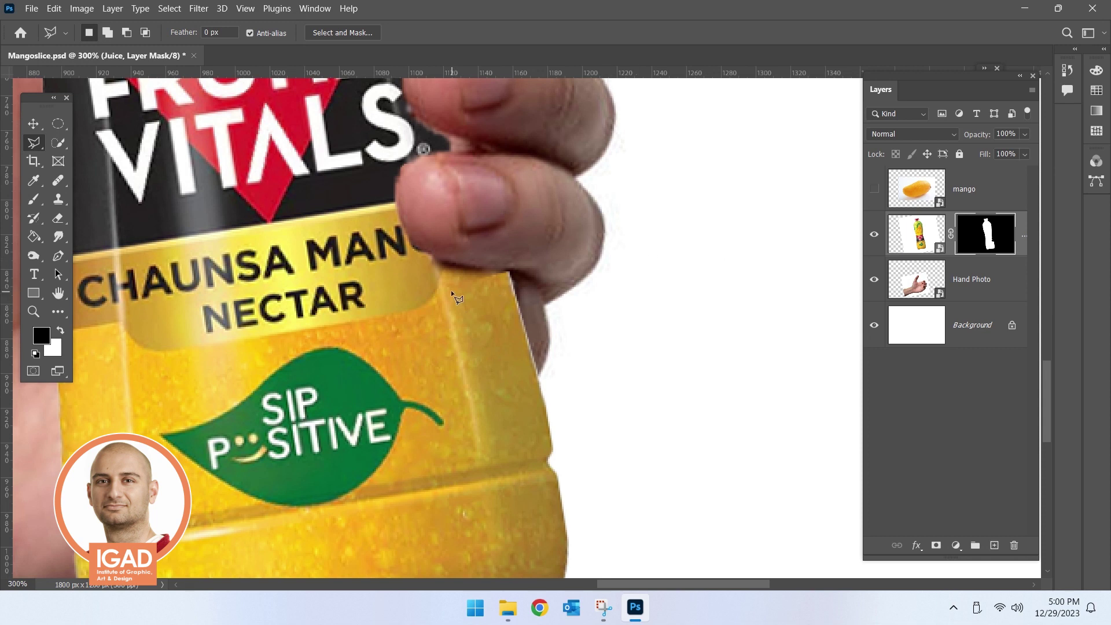
# - Paint black on the mask near the finger with a hard round brush, then fit the view
pyautogui.press('b')
pyautogui.rightClick(474, 298)
pyautogui.click(521, 424)
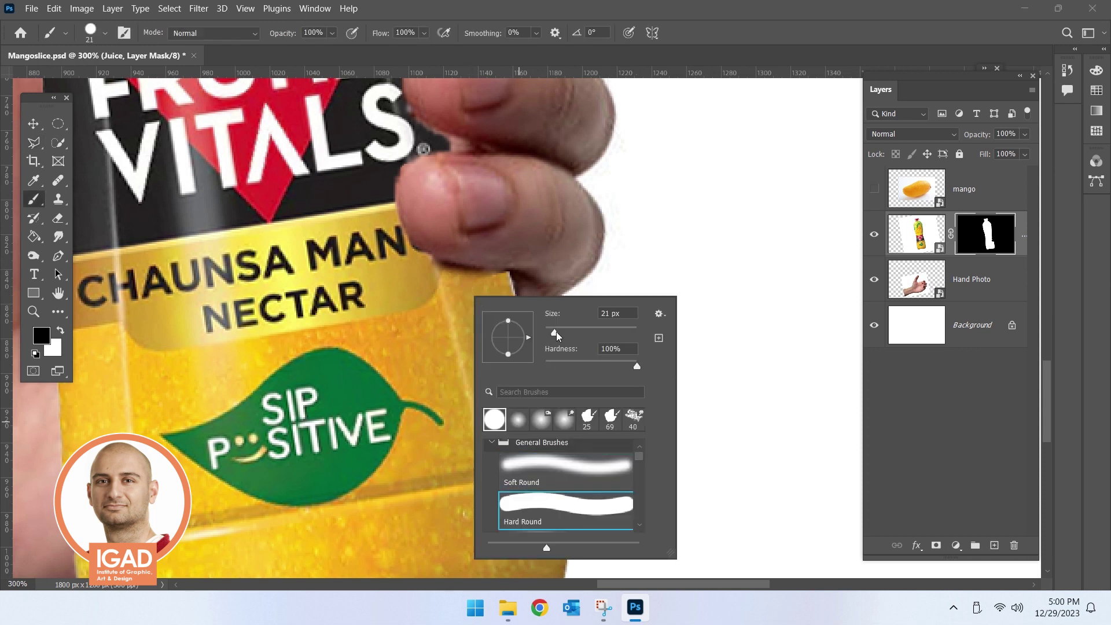
pyautogui.moveTo(453, 301); pyautogui.dragTo(457, 299)
pyautogui.press('x')
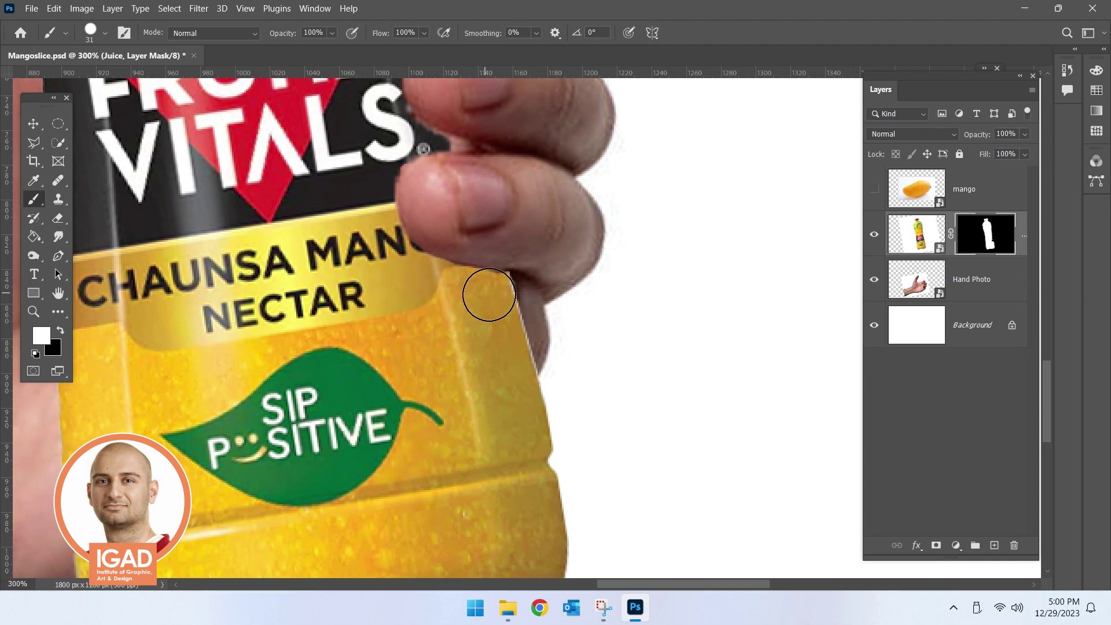
pyautogui.keyDown('alt'); pyautogui.click(441, 311); pyautogui.keyUp('alt')
pyautogui.keyDown('alt'); pyautogui.click(441, 311); pyautogui.keyUp('alt')
pyautogui.keyDown('ctrl'); pyautogui.click(445, 255); pyautogui.keyUp('ctrl')
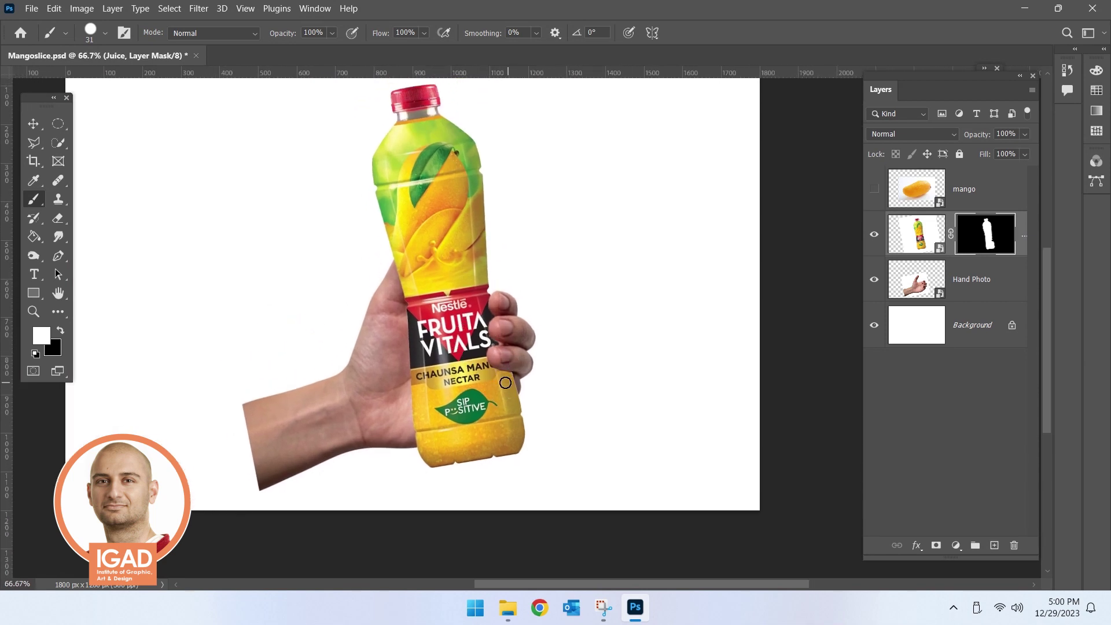
pyautogui.scroll(1, 505, 398)
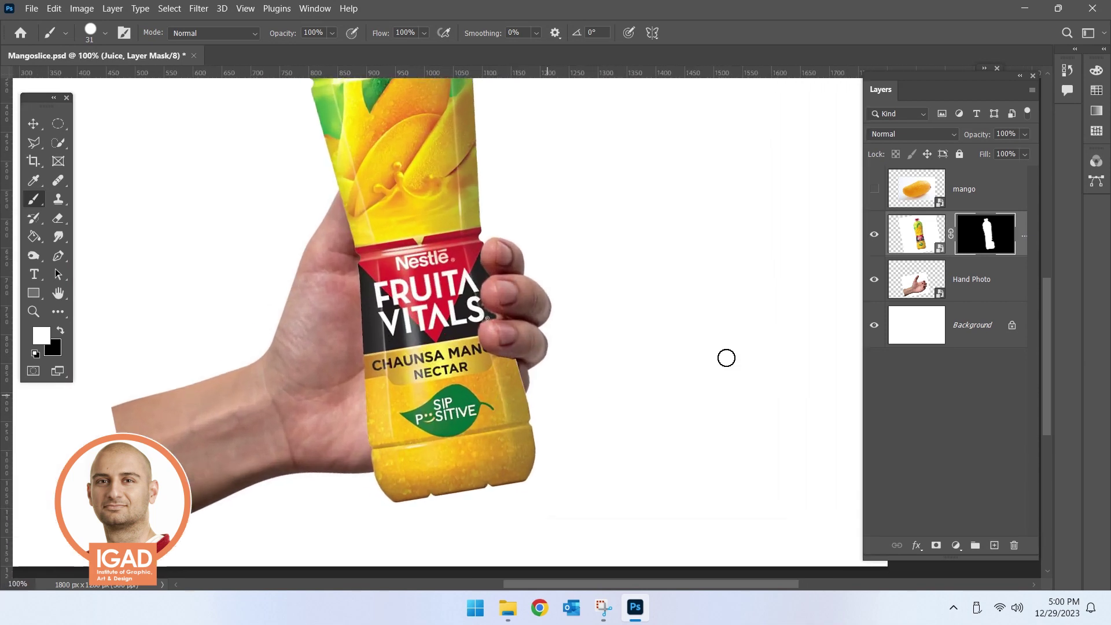
# - Toggle the Juice layer's visibility to compare, leaving the bottle hidden
pyautogui.click(875, 234)
pyautogui.click(874, 234)
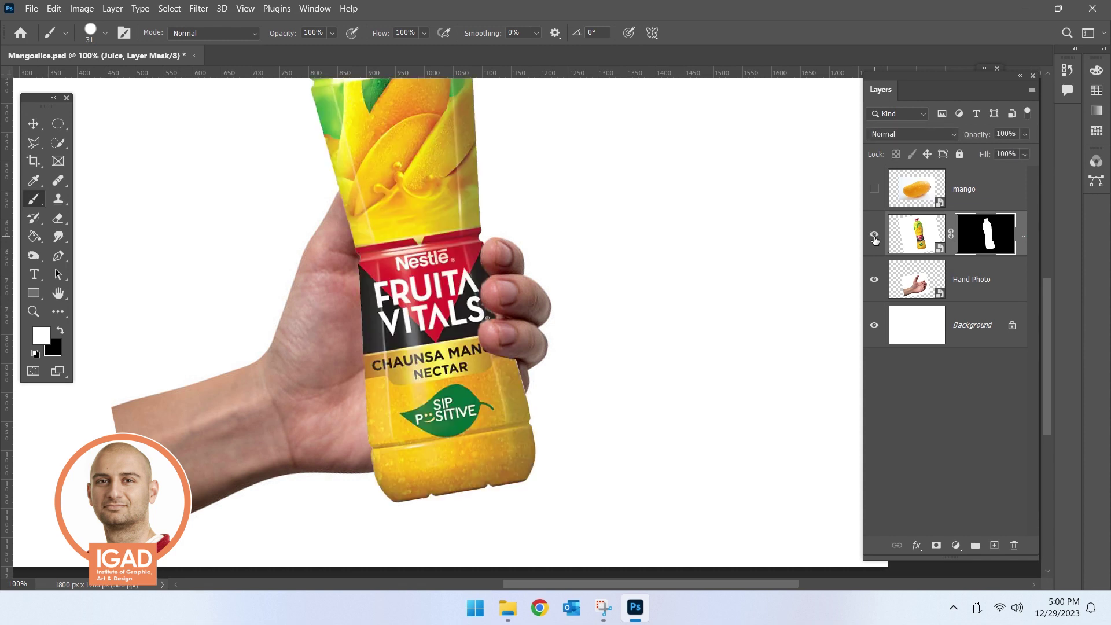
pyautogui.click(874, 234)
pyautogui.click(874, 234)
pyautogui.scroll(3, 559, 309)
pyautogui.click(478, 230)
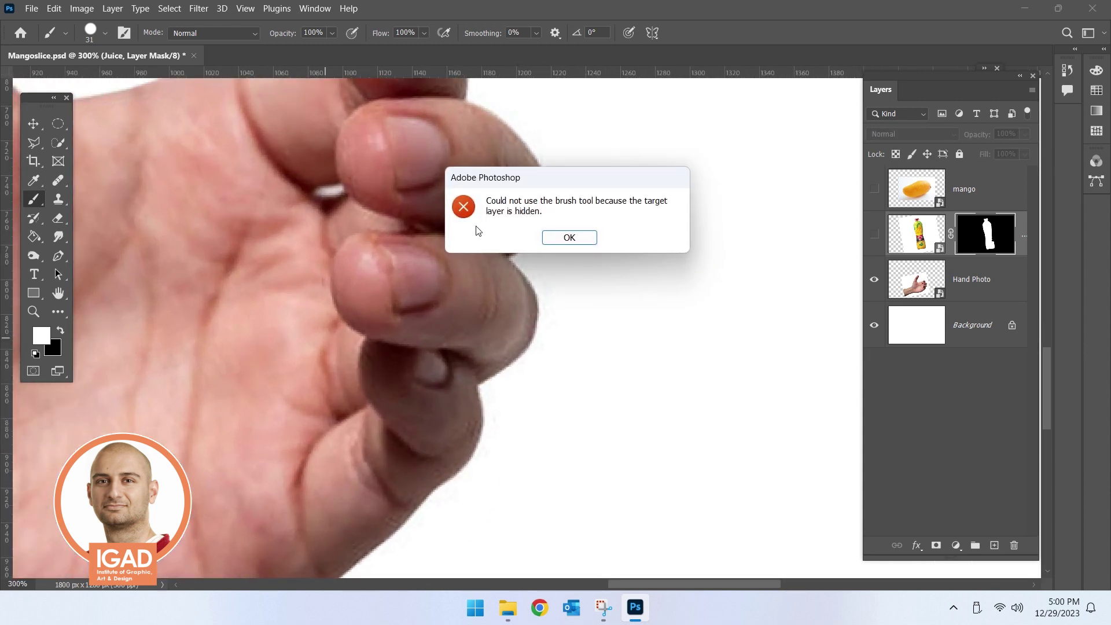
# - Quick-select the hand's lowest finger on Hand Photo, trimming the fingertip out
pyautogui.click(569, 237)
pyautogui.moveTo(58, 142); pyautogui.dragTo(97, 159)
pyautogui.click(97, 157)
pyautogui.click(888, 292)
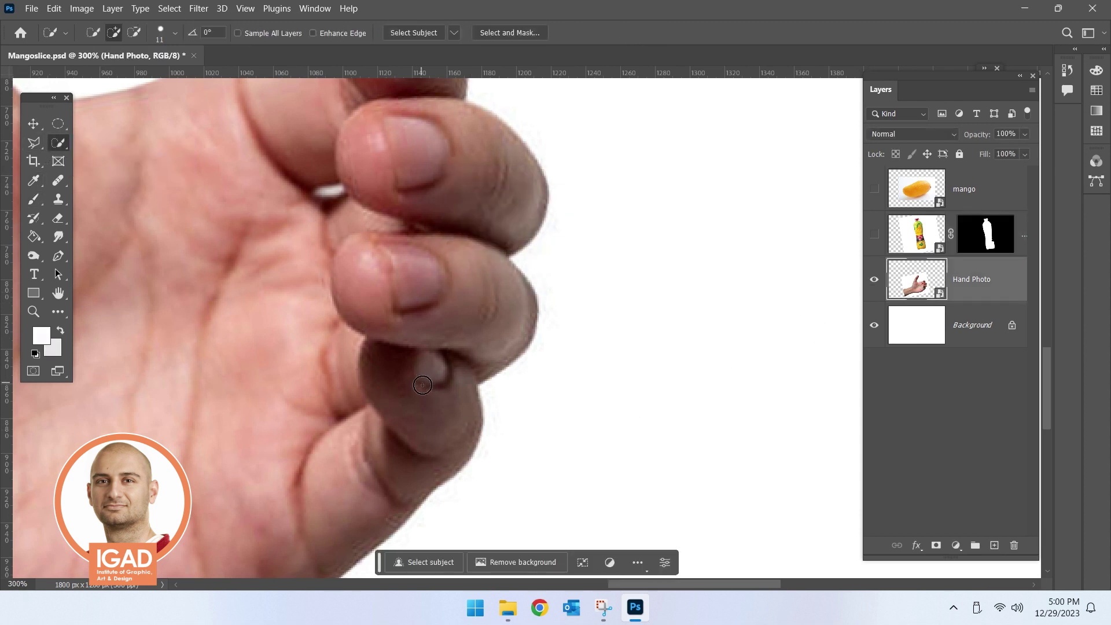
pyautogui.moveTo(422, 385); pyautogui.dragTo(405, 380)
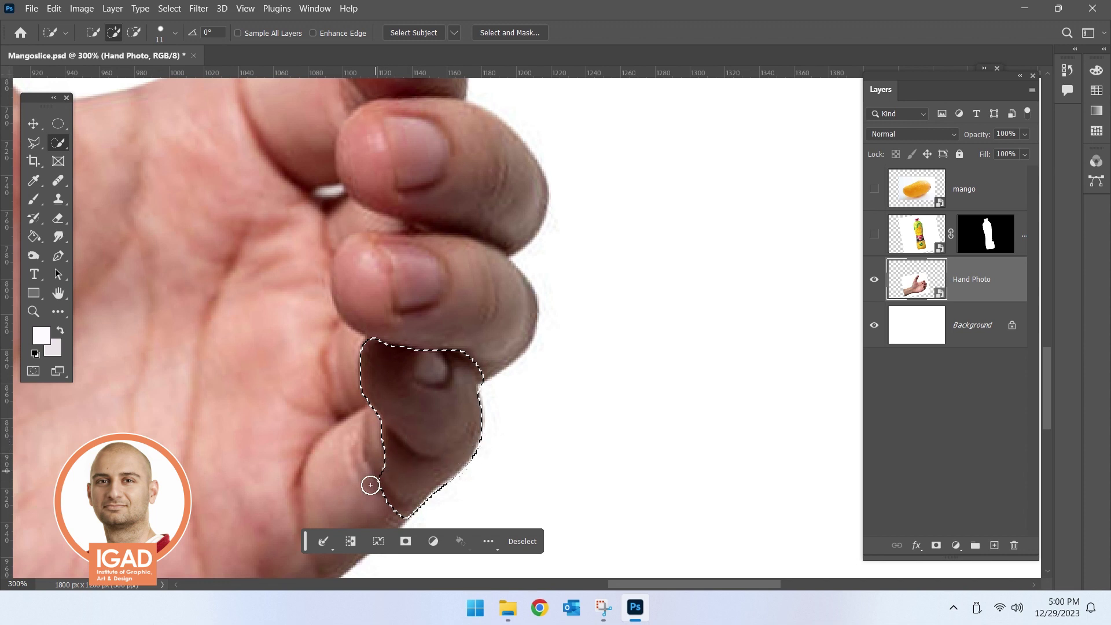
pyautogui.press('alt')
pyautogui.moveTo(399, 475); pyautogui.dragTo(389, 459)
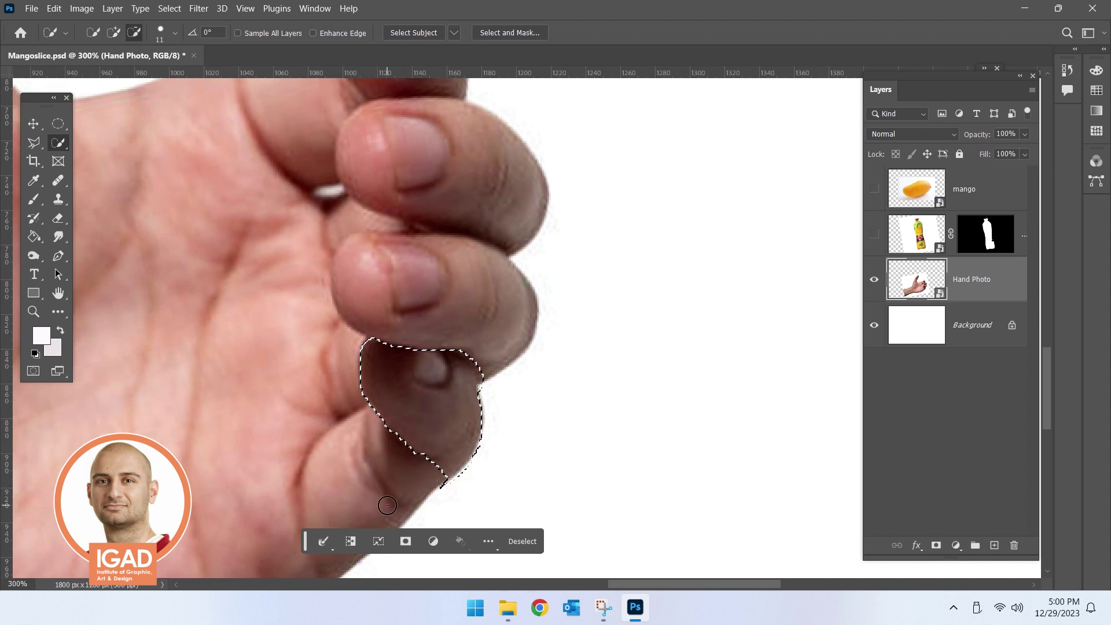
# - Show Juice, paint its mask black inside the selection, then restore the fingertip in white
pyautogui.click(875, 233)
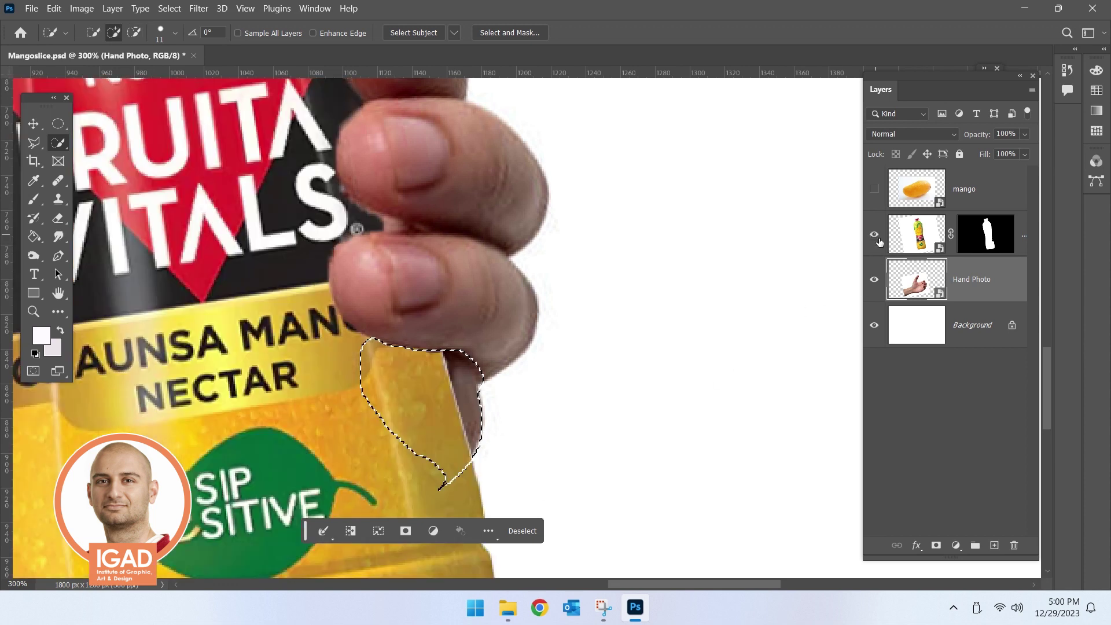
pyautogui.click(985, 237)
pyautogui.press('b')
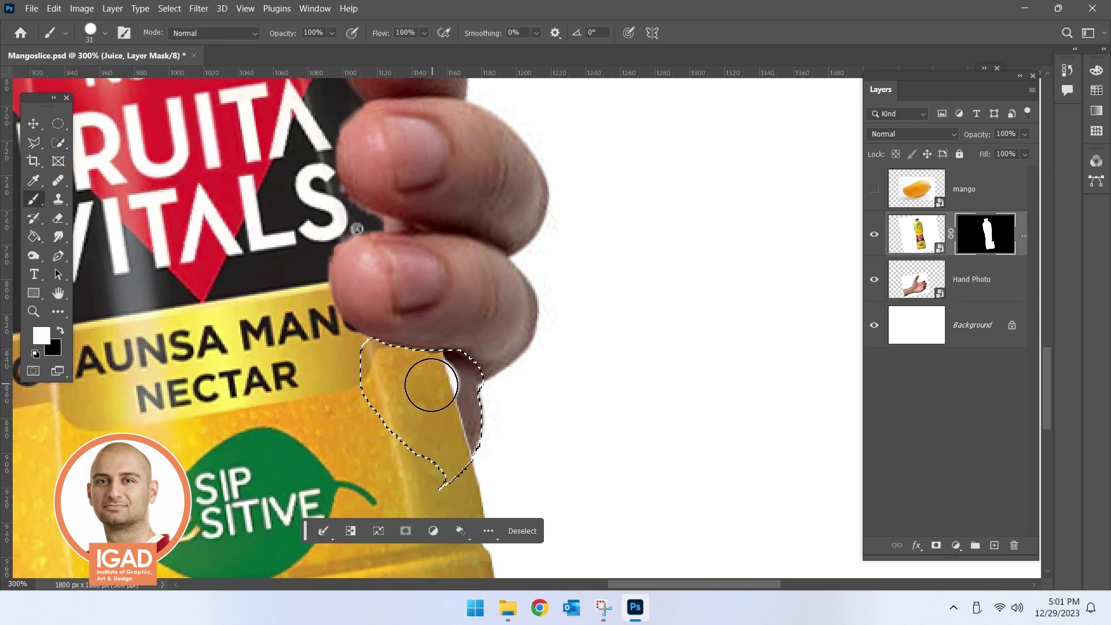
pyautogui.press('x')
pyautogui.moveTo(436, 372)
pyautogui.mouseDown()
pyautogui.moveTo(395, 377)
pyautogui.moveTo(456, 443)
pyautogui.mouseUp()
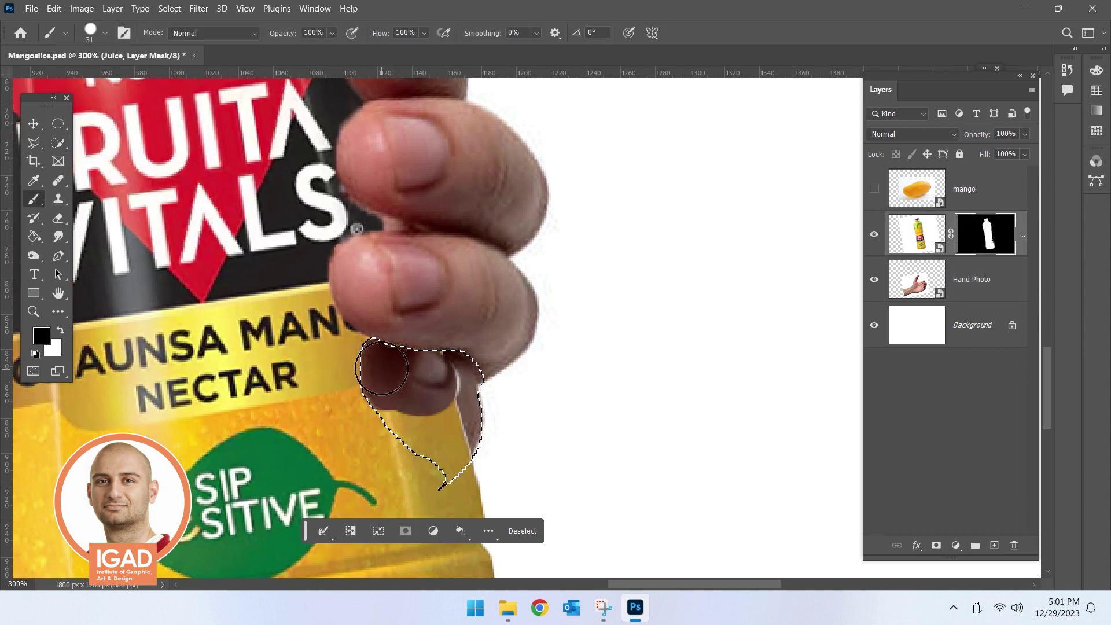
pyautogui.moveTo(455, 443); pyautogui.dragTo(471, 454)
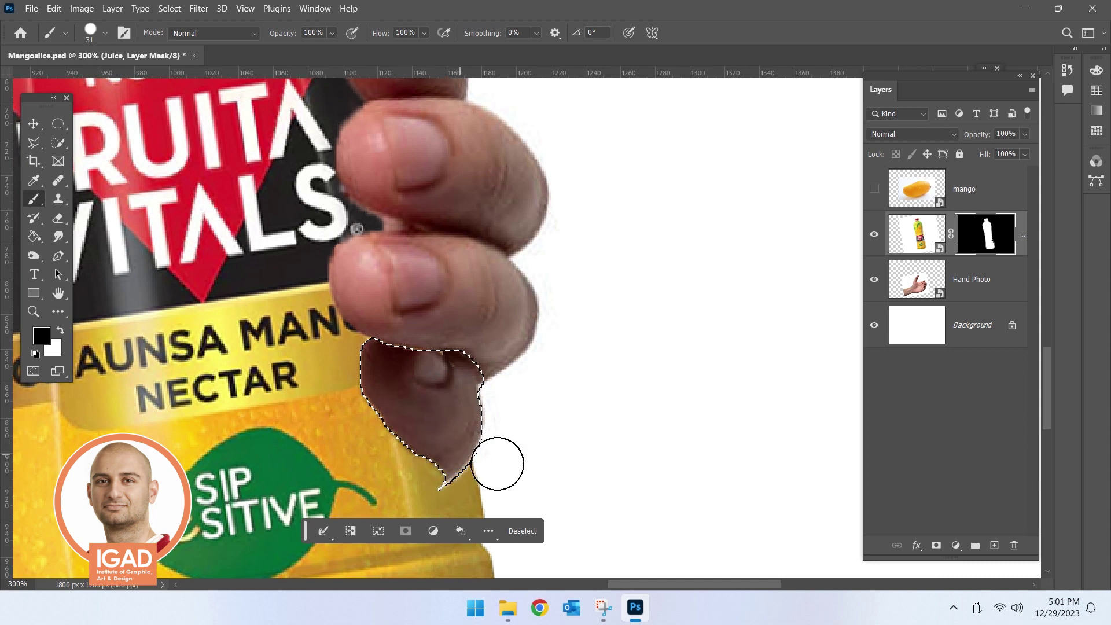
pyautogui.hotkey('ctrl', 'd')
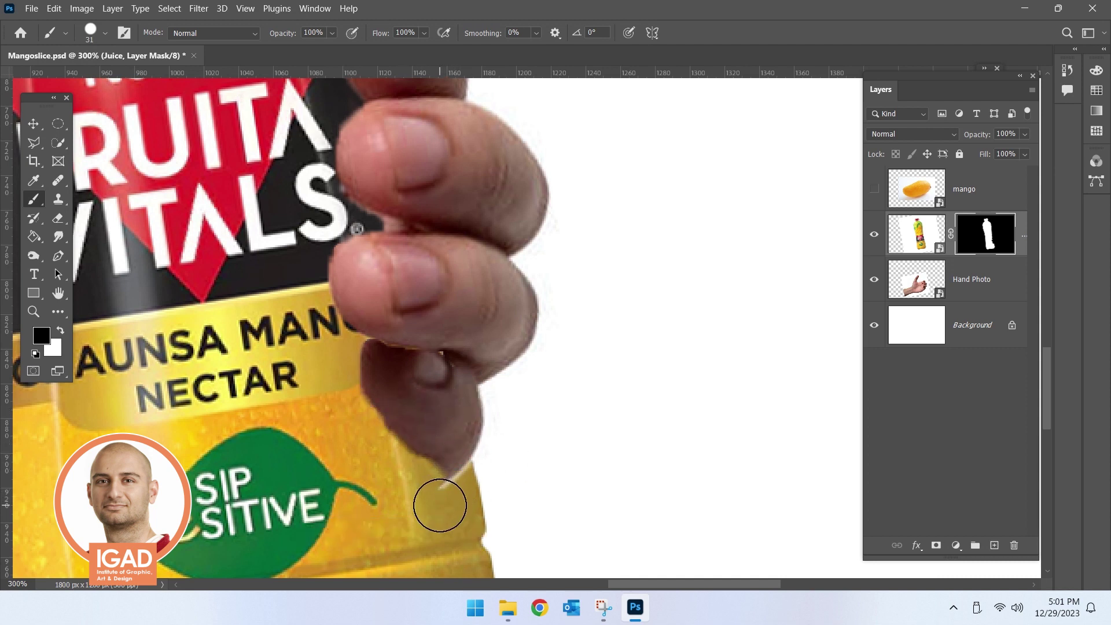
pyautogui.press('x')
pyautogui.moveTo(452, 482)
pyautogui.mouseDown()
pyautogui.moveTo(396, 476)
pyautogui.moveTo(364, 451)
pyautogui.moveTo(422, 472)
pyautogui.moveTo(365, 441)
pyautogui.moveTo(454, 476)
pyautogui.moveTo(361, 436)
pyautogui.mouseUp()
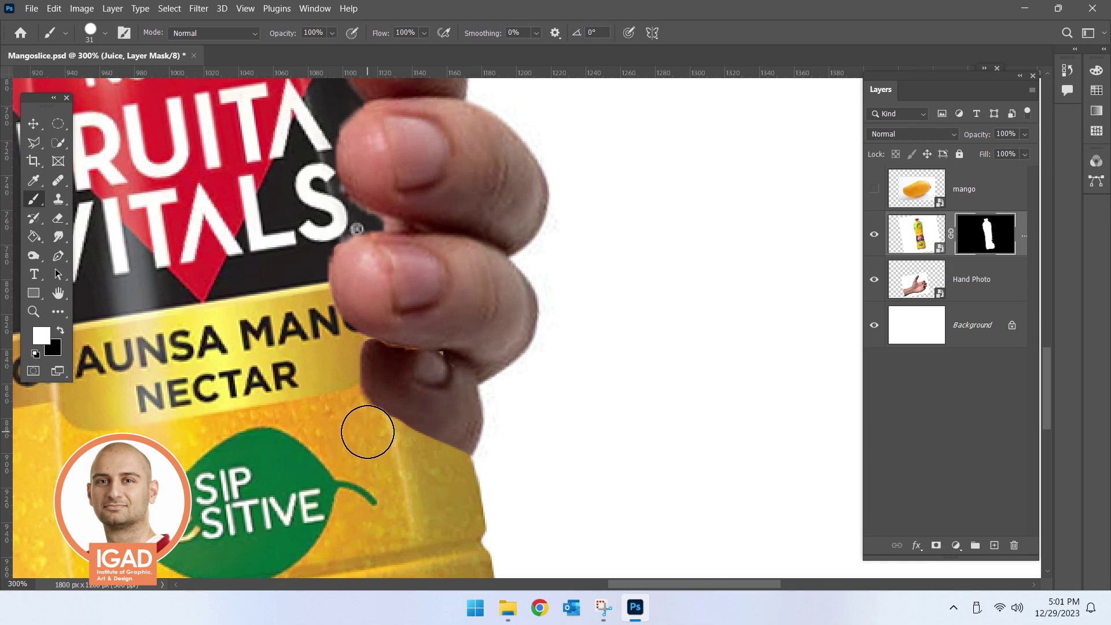
pyautogui.scroll(-2, 368, 431)
pyautogui.scroll(-3, 315, 456)
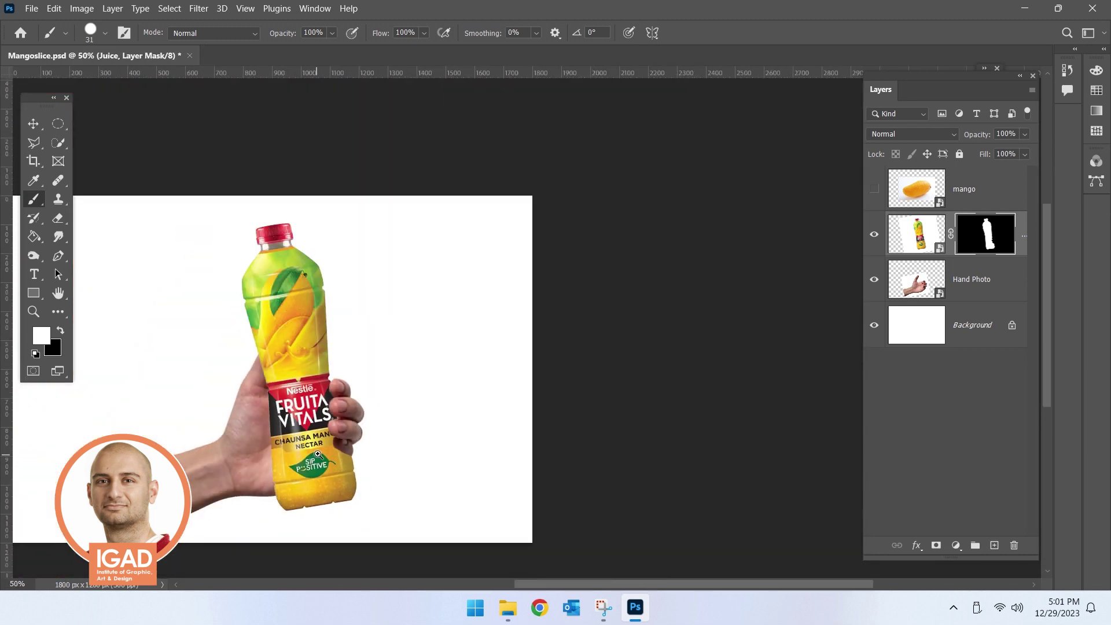
# - Paint the Juice mask with a hard round brush along the finger and bottle edge
pyautogui.scroll(1, 315, 456)
pyautogui.scroll(2, 316, 456)
pyautogui.rightClick(354, 422)
pyautogui.click(388, 450)
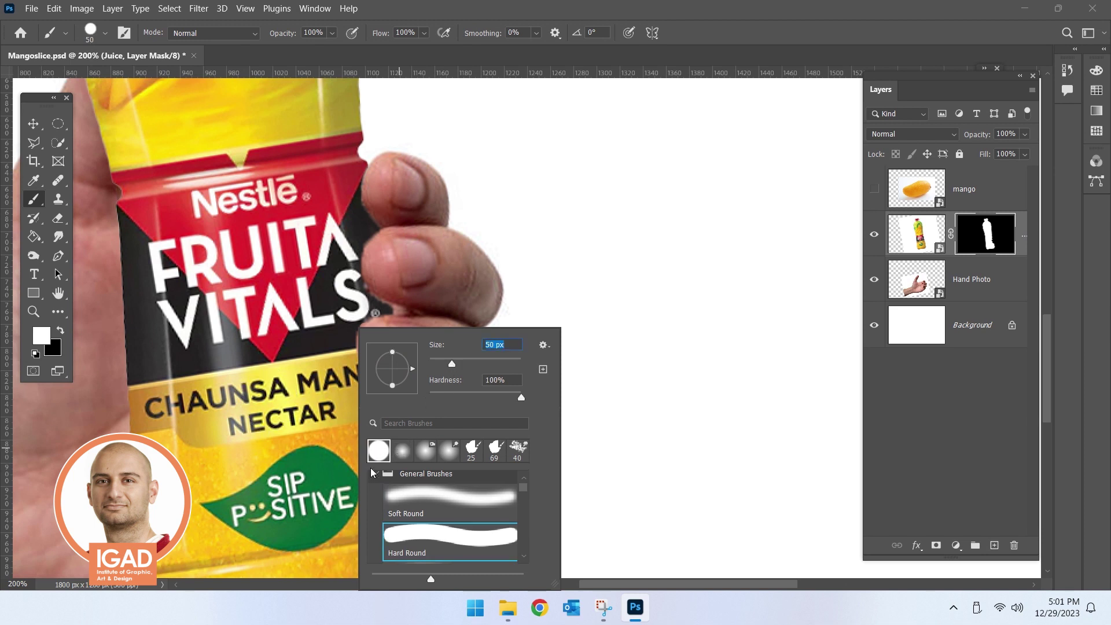
pyautogui.press('Return')
pyautogui.moveTo(382, 461)
pyautogui.mouseDown()
pyautogui.moveTo(372, 397)
pyautogui.moveTo(402, 402)
pyautogui.moveTo(384, 422)
pyautogui.moveTo(426, 446)
pyautogui.moveTo(448, 423)
pyautogui.moveTo(453, 469)
pyautogui.mouseUp()
pyautogui.press('x')
pyautogui.press('x')
pyautogui.moveTo(422, 409)
pyautogui.mouseDown()
pyautogui.moveTo(436, 478)
pyautogui.moveTo(426, 416)
pyautogui.moveTo(392, 409)
pyautogui.mouseUp()
# - Toggle the bottle to inspect the finger, then draw and discard a polygonal selection around it
pyautogui.hotkey('ctrl', '+')
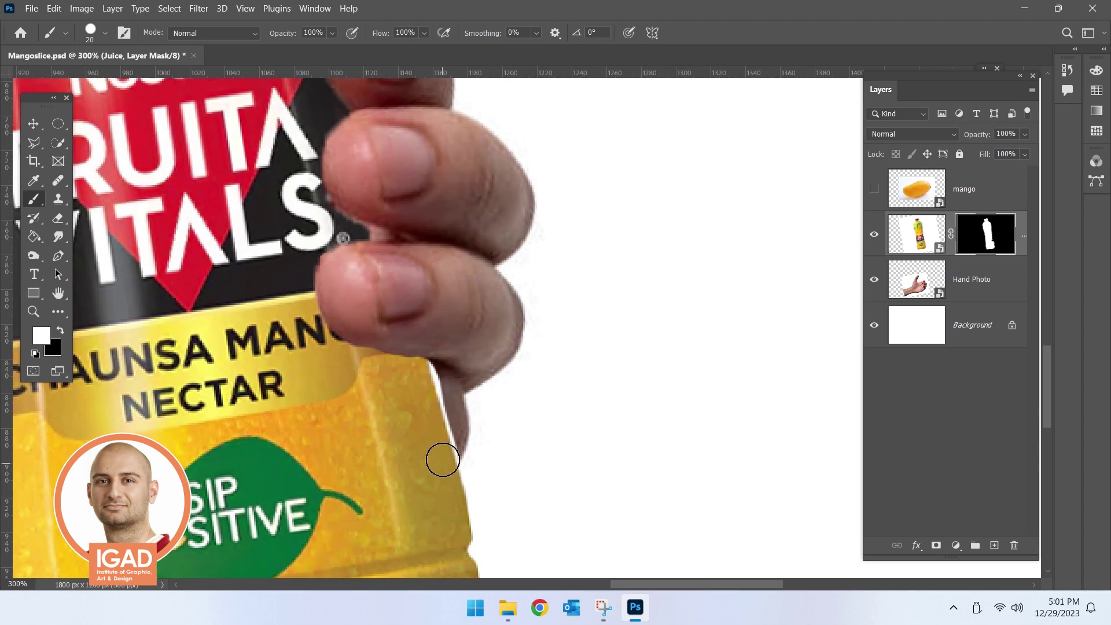
pyautogui.click(874, 234)
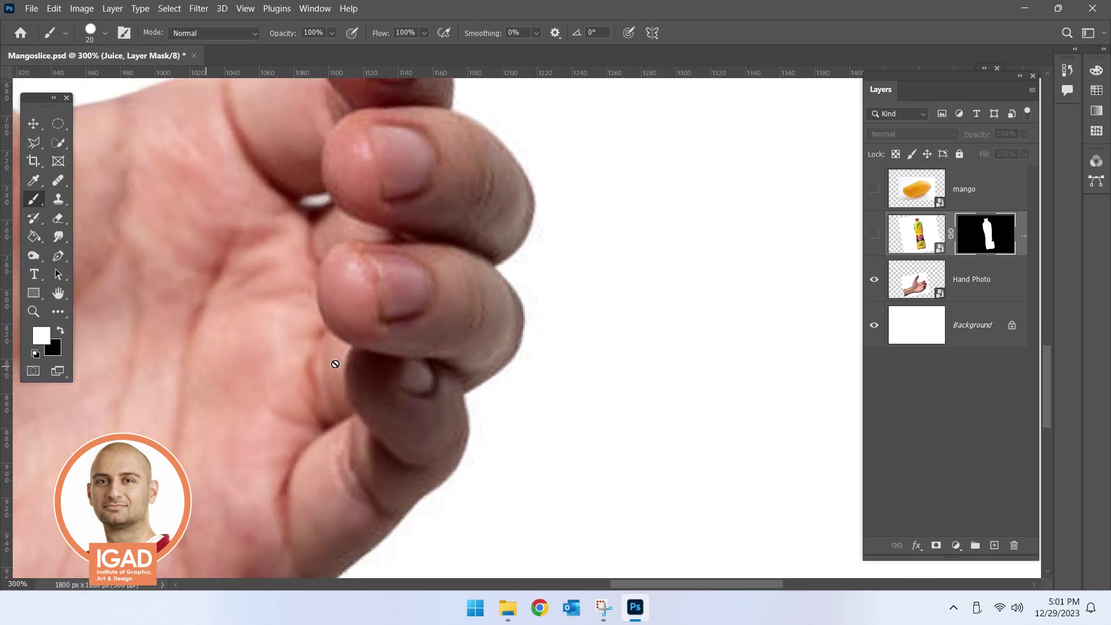
pyautogui.click(873, 235)
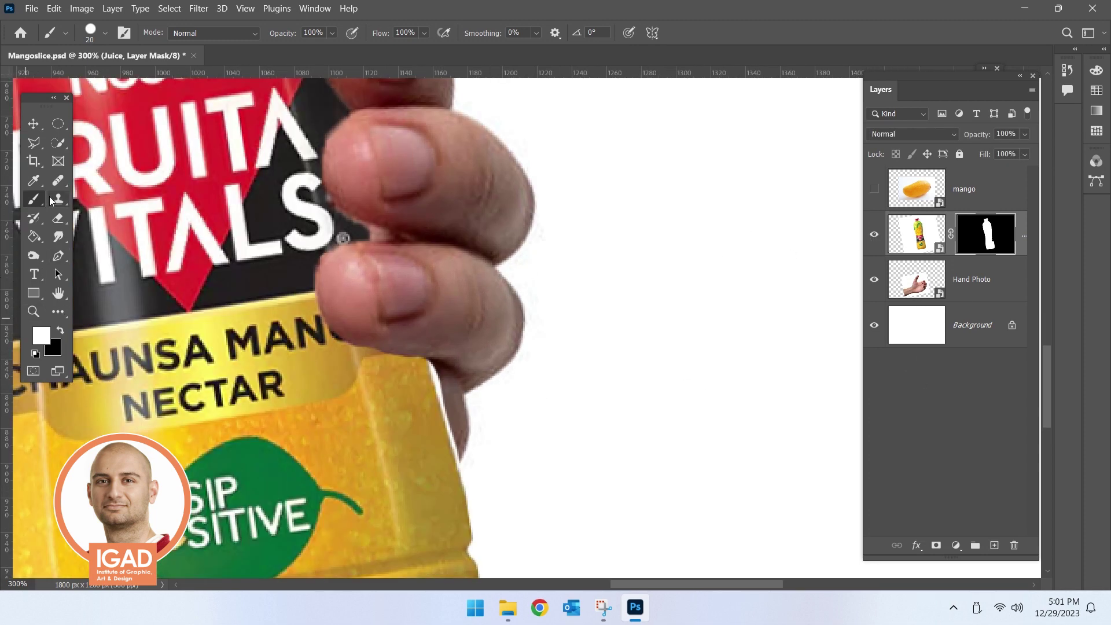
pyautogui.click(34, 142)
pyautogui.click(427, 359)
pyautogui.click(470, 520)
pyautogui.click(227, 499)
pyautogui.click(220, 317)
pyautogui.scroll(-2, 347, 408)
pyautogui.scroll(2, 347, 408)
pyautogui.hotkey('ctrl', 'd')
pyautogui.press('Escape')
# - Paint black to reveal the little finger and white to restore the bottle below it
pyautogui.click(874, 235)
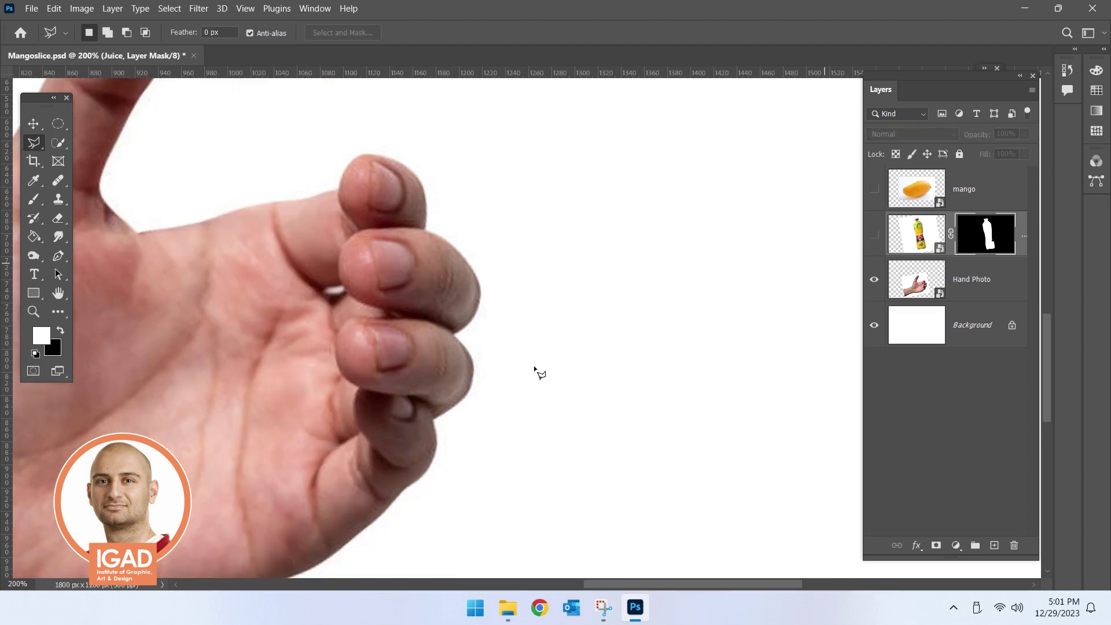
pyautogui.hotkey('ctrl', '+')
pyautogui.click(874, 241)
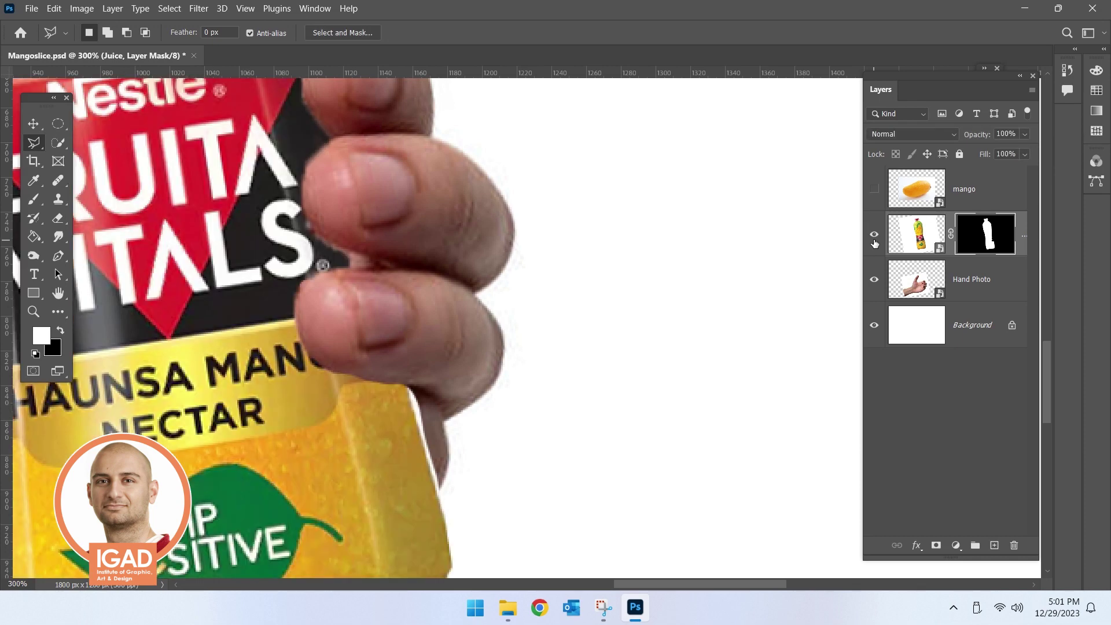
pyautogui.hotkey('ctrl', '-')
pyautogui.hotkey('ctrl', '-')
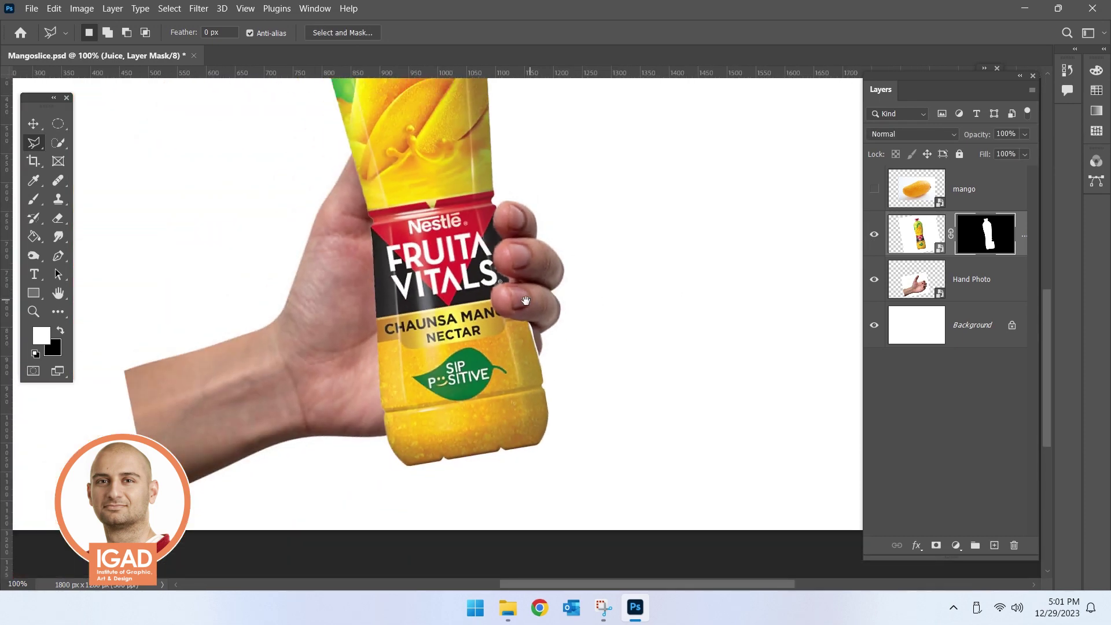
pyautogui.click(518, 299)
pyautogui.press('b')
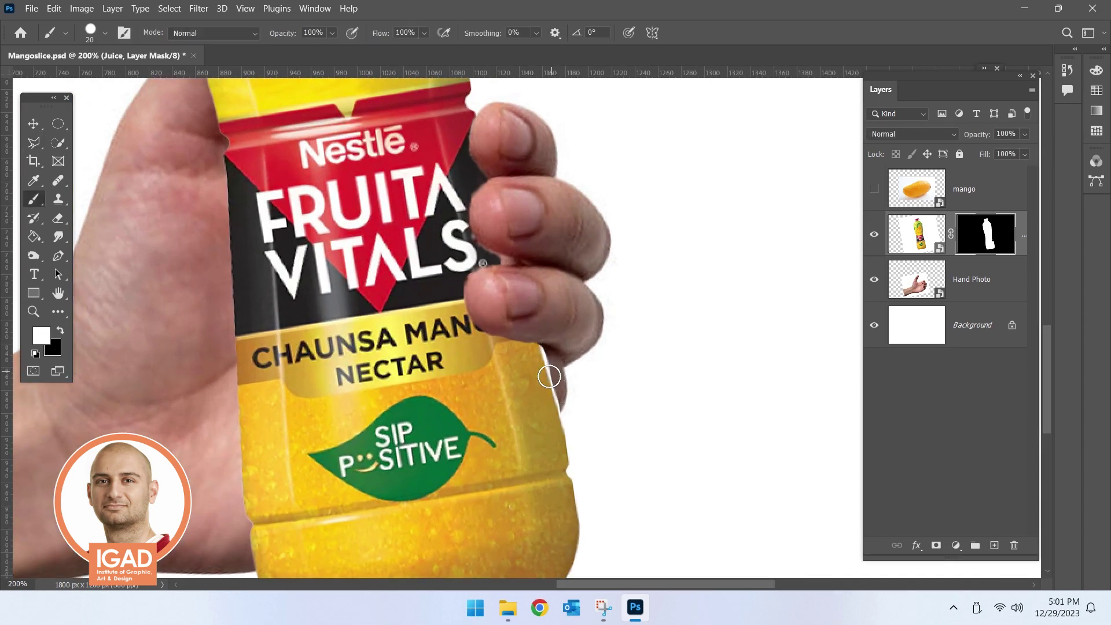
pyautogui.press('x')
pyautogui.moveTo(521, 354)
pyautogui.mouseDown()
pyautogui.moveTo(536, 366)
pyautogui.moveTo(513, 347)
pyautogui.moveTo(565, 392)
pyautogui.moveTo(526, 380)
pyautogui.moveTo(506, 353)
pyautogui.moveTo(540, 352)
pyautogui.moveTo(561, 414)
pyautogui.moveTo(518, 380)
pyautogui.moveTo(519, 391)
pyautogui.moveTo(501, 341)
pyautogui.mouseUp()
pyautogui.press('x')
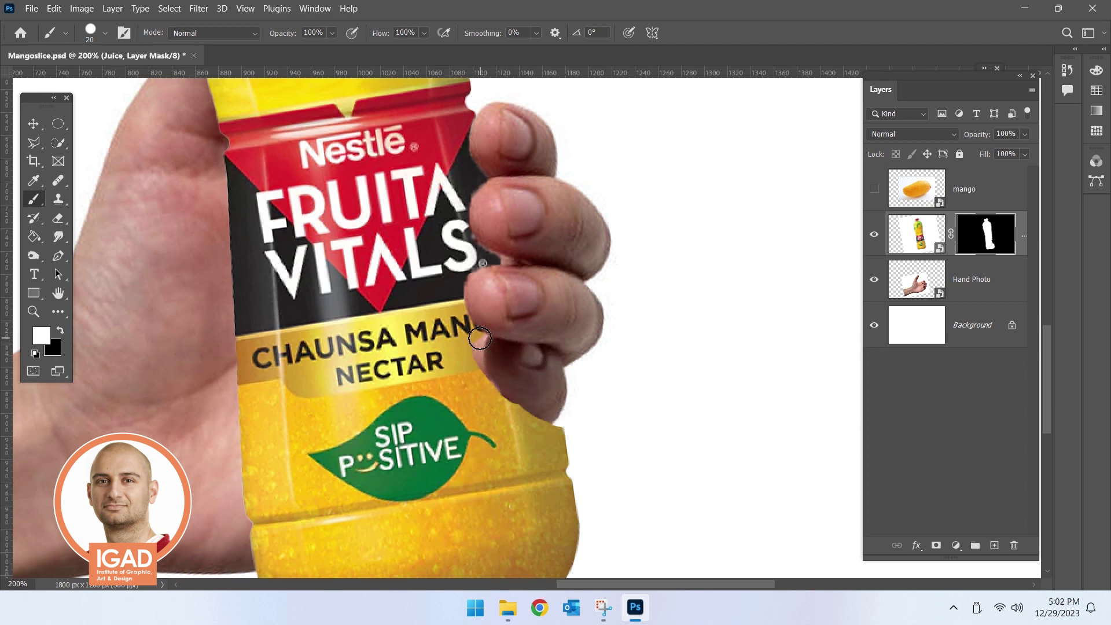
pyautogui.moveTo(473, 357)
pyautogui.mouseDown()
pyautogui.moveTo(488, 397)
pyautogui.moveTo(565, 431)
pyautogui.mouseUp()
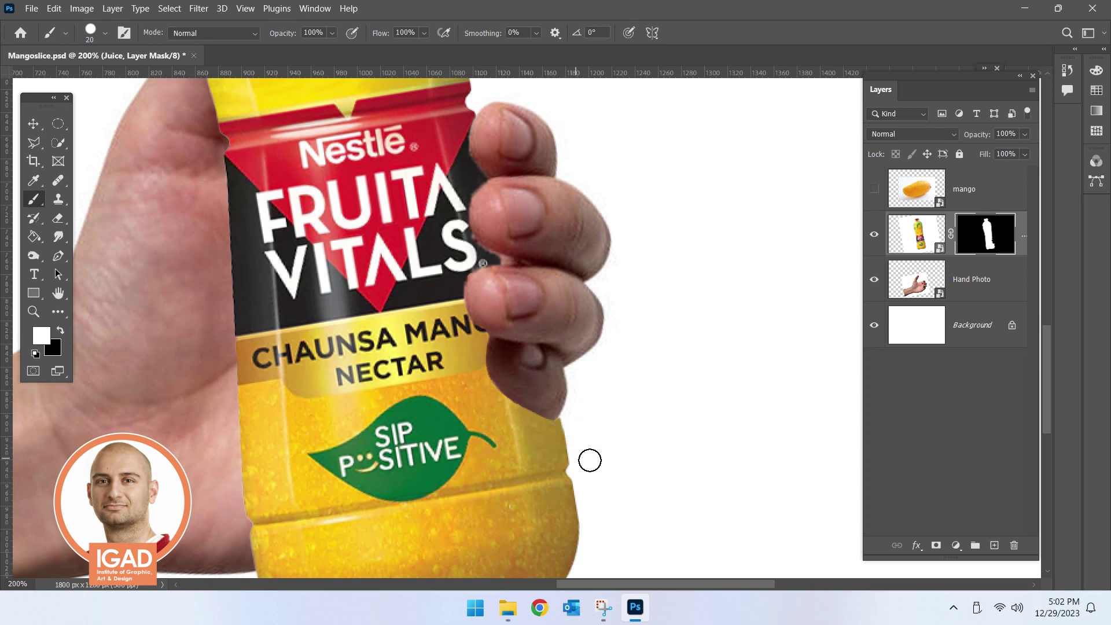
# - Make Hand Photo the active layer and float the Layers panel out of its dock
pyautogui.keyDown('ctrl'); pyautogui.keyDown('alt'); pyautogui.click(493, 396); pyautogui.keyUp('alt'); pyautogui.keyUp('ctrl')
pyautogui.keyDown('ctrl'); pyautogui.keyDown('alt'); pyautogui.click(493, 396); pyautogui.keyUp('alt'); pyautogui.keyUp('ctrl')
pyautogui.keyDown('ctrl'); pyautogui.keyDown('alt'); pyautogui.click(474, 422); pyautogui.keyUp('alt'); pyautogui.keyUp('ctrl')
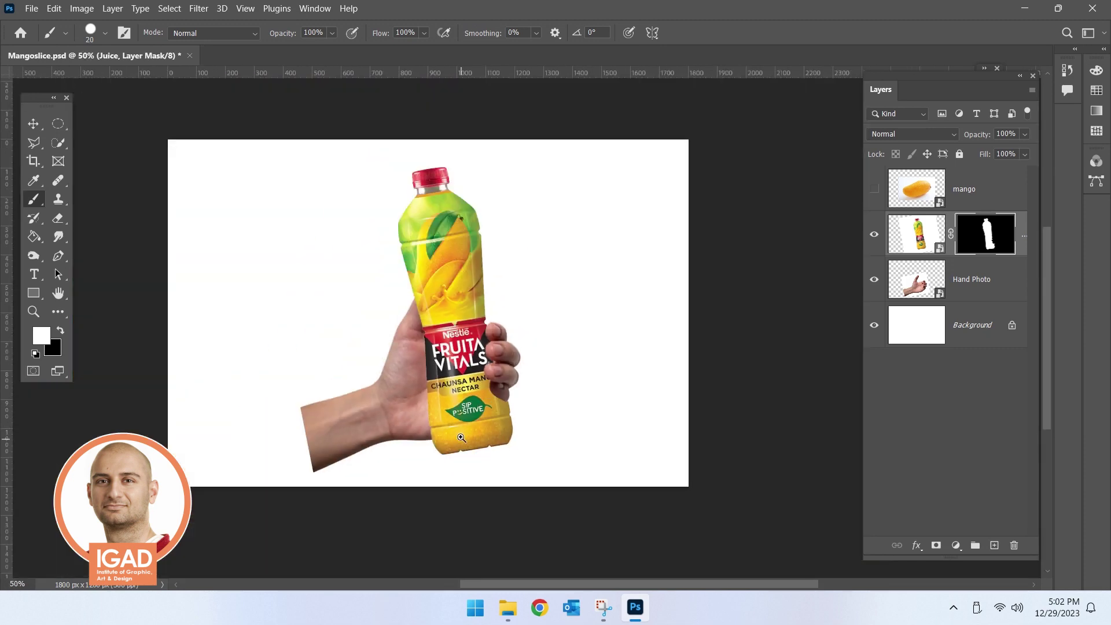
pyautogui.keyDown('ctrl'); pyautogui.click(478, 387); pyautogui.keyUp('ctrl')
pyautogui.click(960, 288)
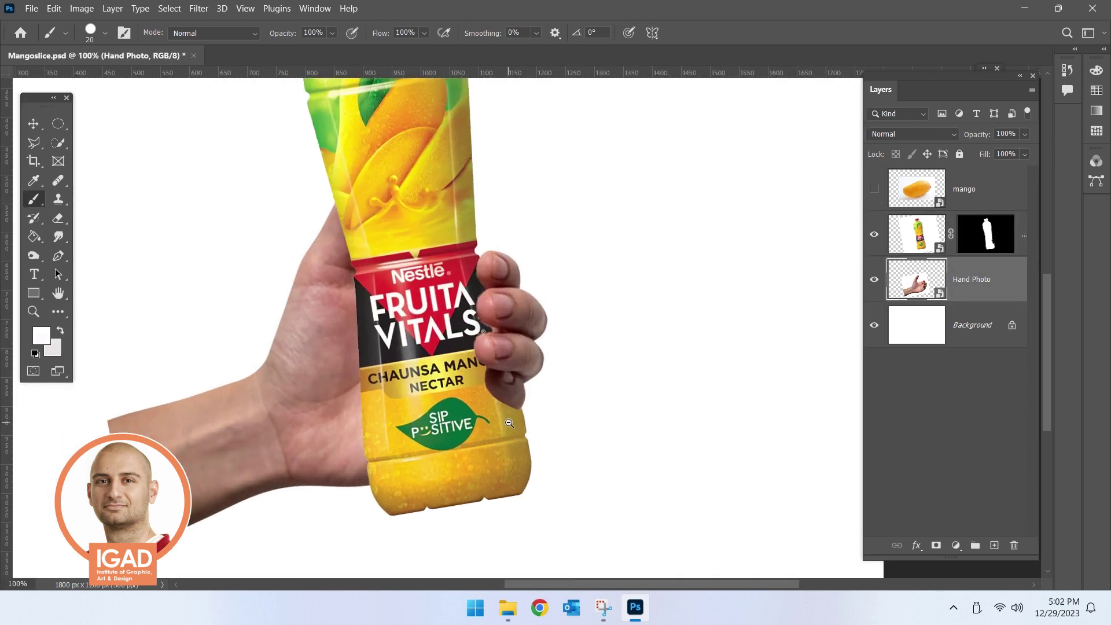
pyautogui.moveTo(668, 330); pyautogui.dragTo(644, 419)
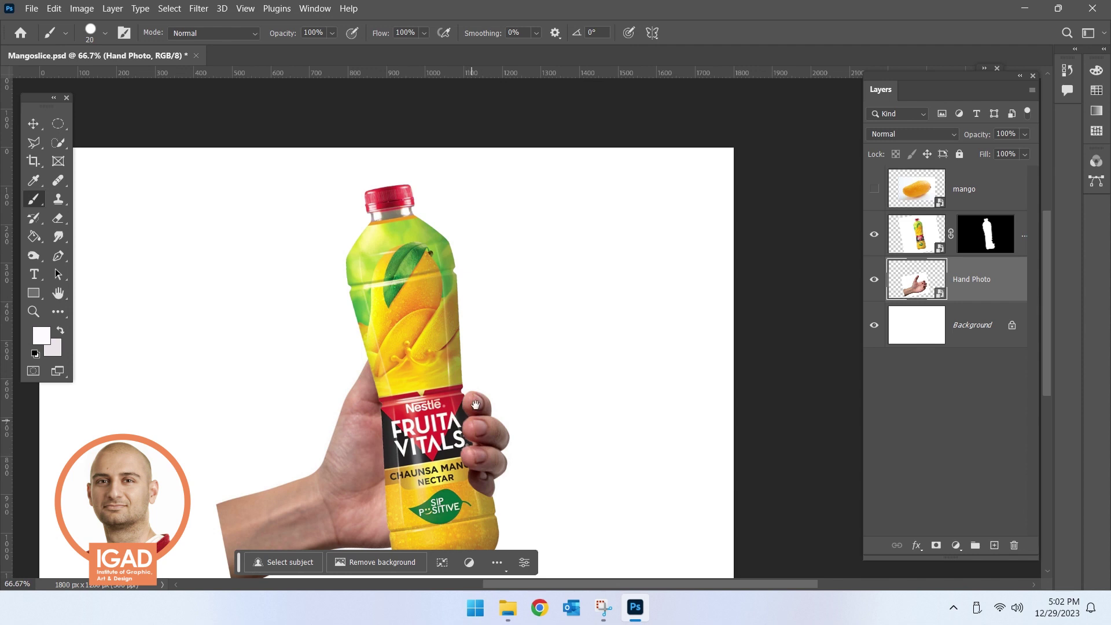
pyautogui.hotkey('ctrl', '+')
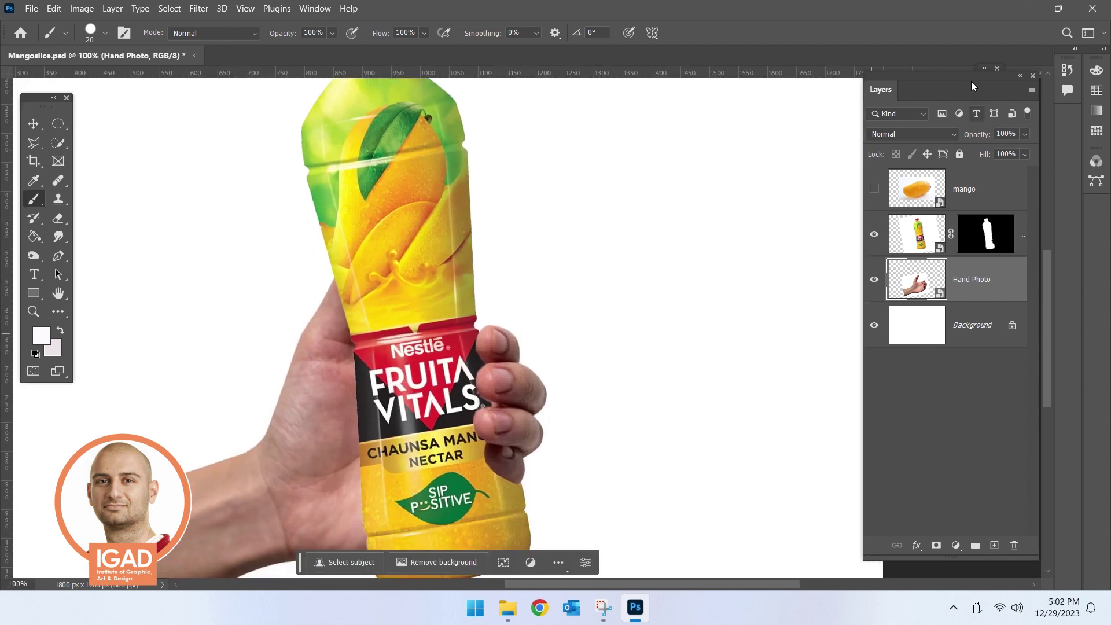
pyautogui.moveTo(973, 88); pyautogui.dragTo(791, 96)
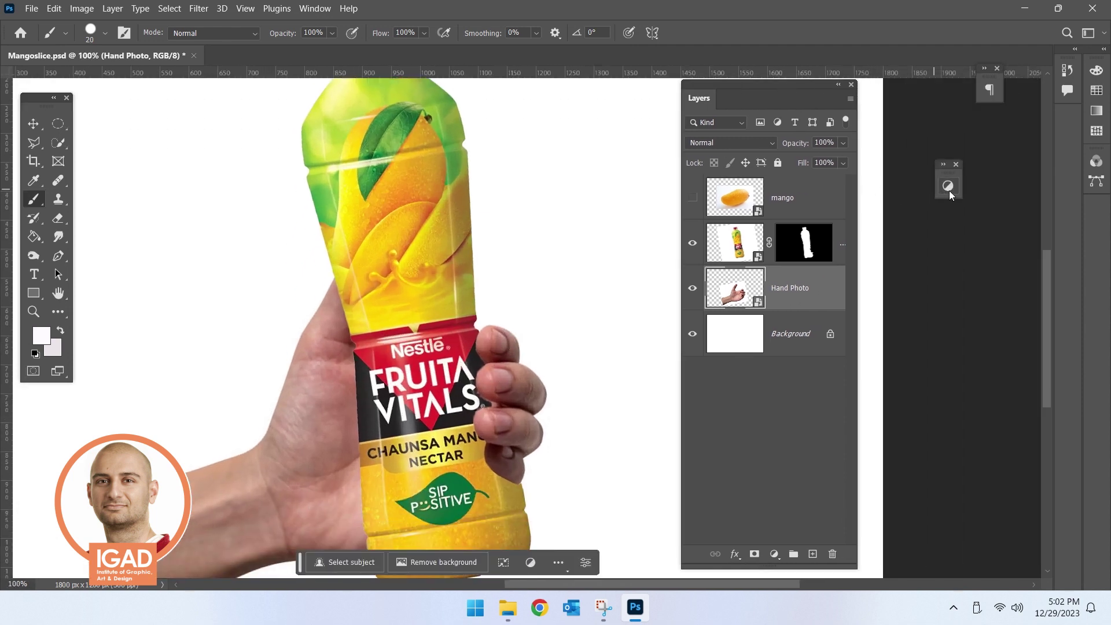
# - Add a Curves adjustment and clip it to the Hand Photo layer
pyautogui.click(948, 192)
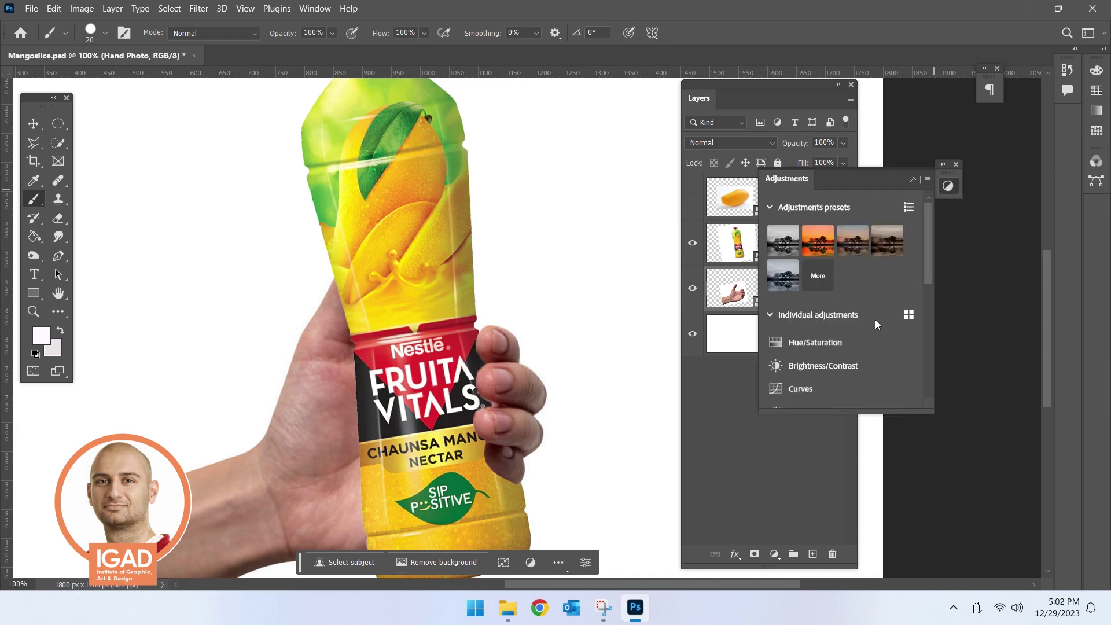
pyautogui.scroll(-3, 856, 324)
pyautogui.click(798, 317)
pyautogui.click(733, 461)
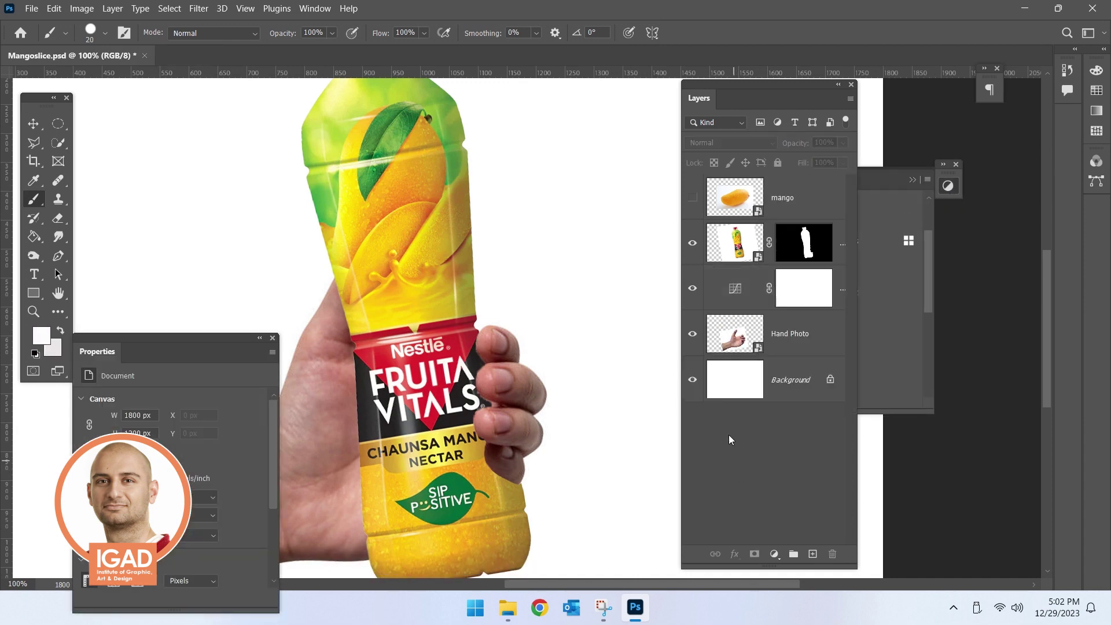
pyautogui.click(259, 340)
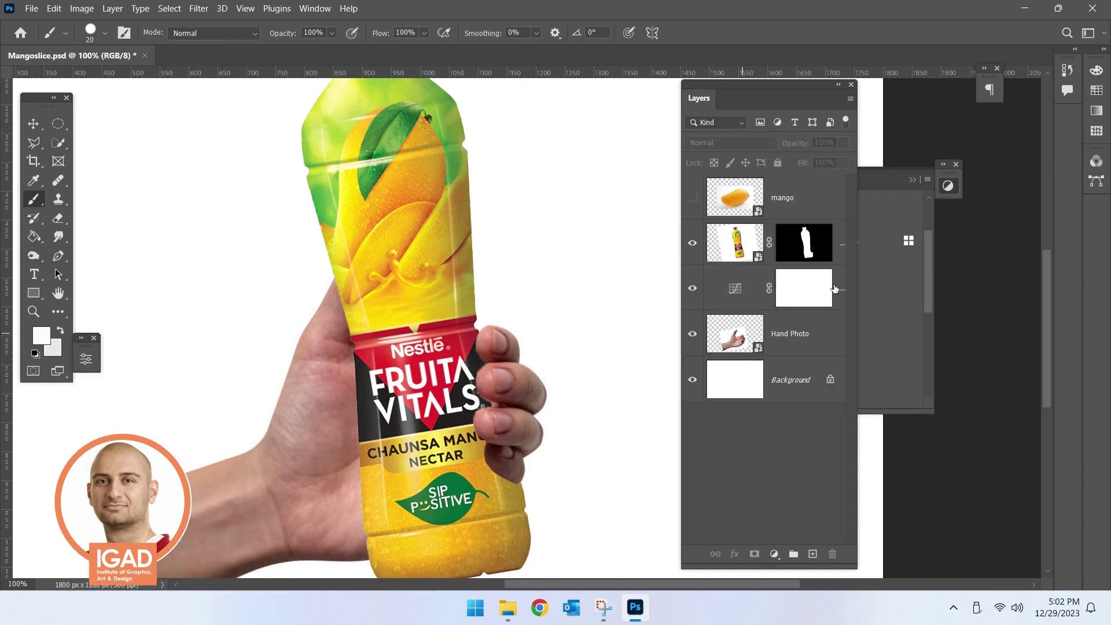
pyautogui.rightClick(832, 290)
pyautogui.click(874, 302)
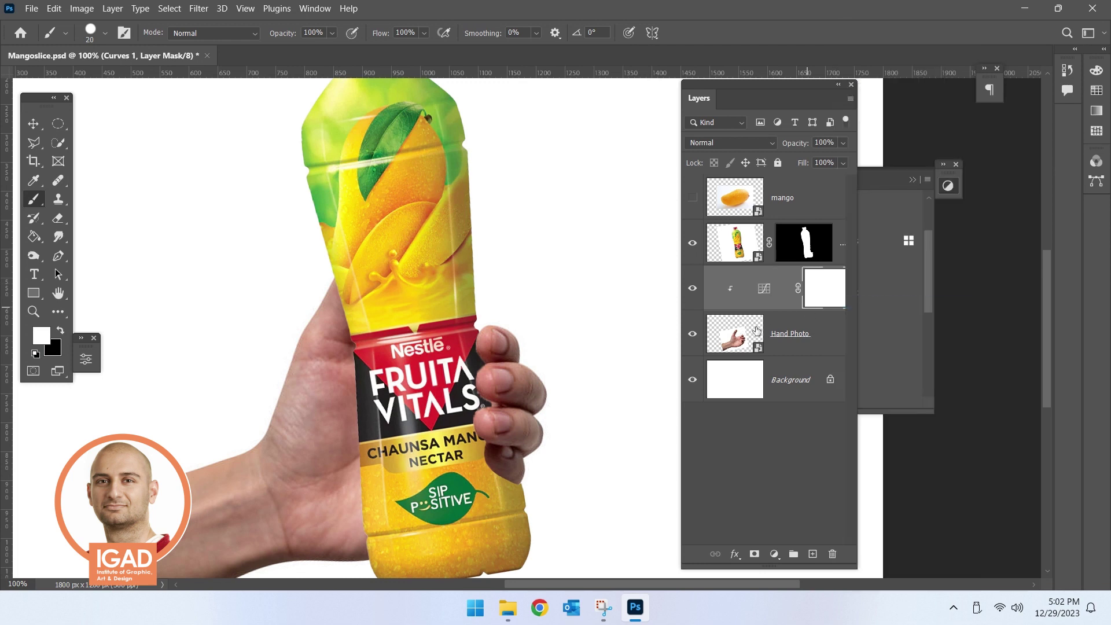
# - Raise the curve to brighten the hand, fine-tune its dark end, and hide the bottle
pyautogui.doubleClick(764, 293)
pyautogui.moveTo(241, 463); pyautogui.dragTo(216, 444)
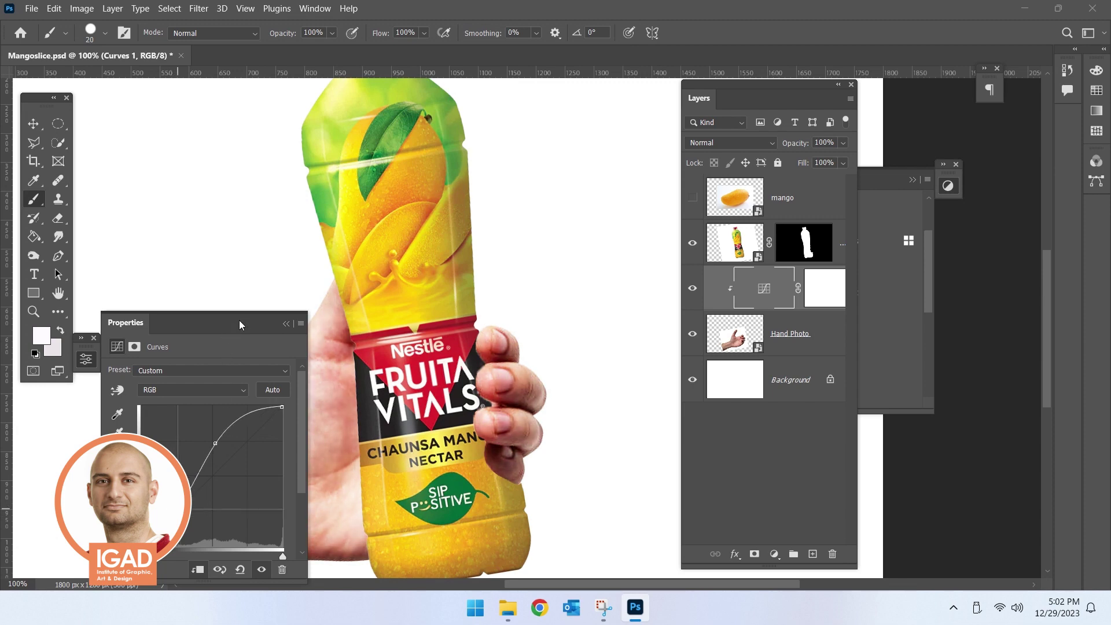
pyautogui.moveTo(240, 324); pyautogui.dragTo(192, 212)
pyautogui.keyDown('ctrl'); pyautogui.keyDown('alt'); pyautogui.click(420, 398); pyautogui.keyUp('alt'); pyautogui.keyUp('ctrl')
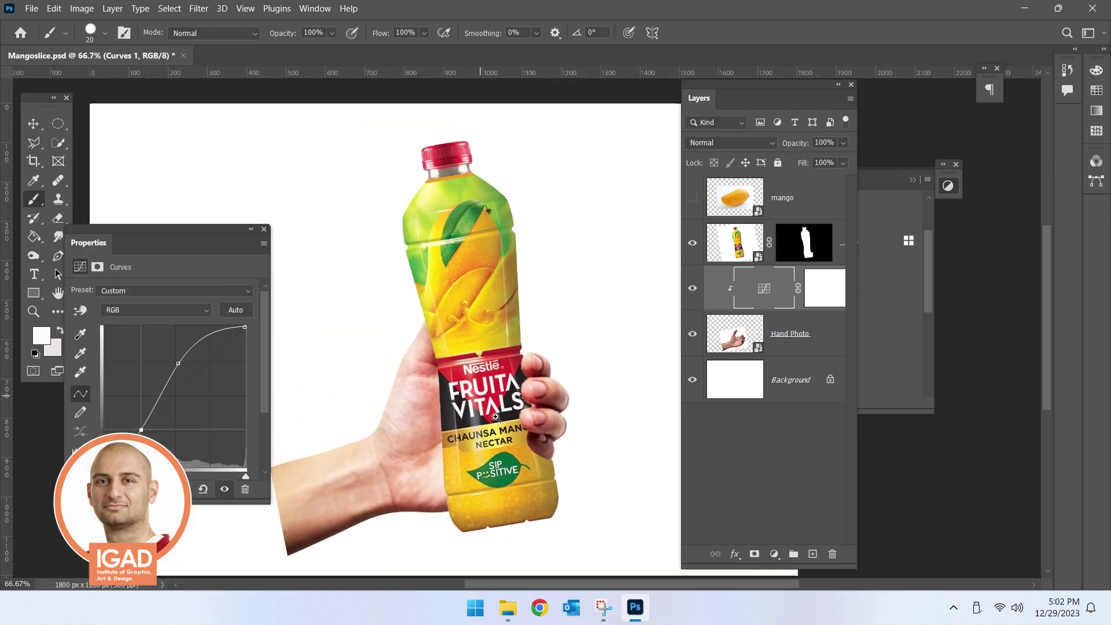
pyautogui.keyDown('ctrl'); pyautogui.click(347, 399); pyautogui.keyUp('ctrl')
pyautogui.moveTo(177, 370); pyautogui.dragTo(184, 376)
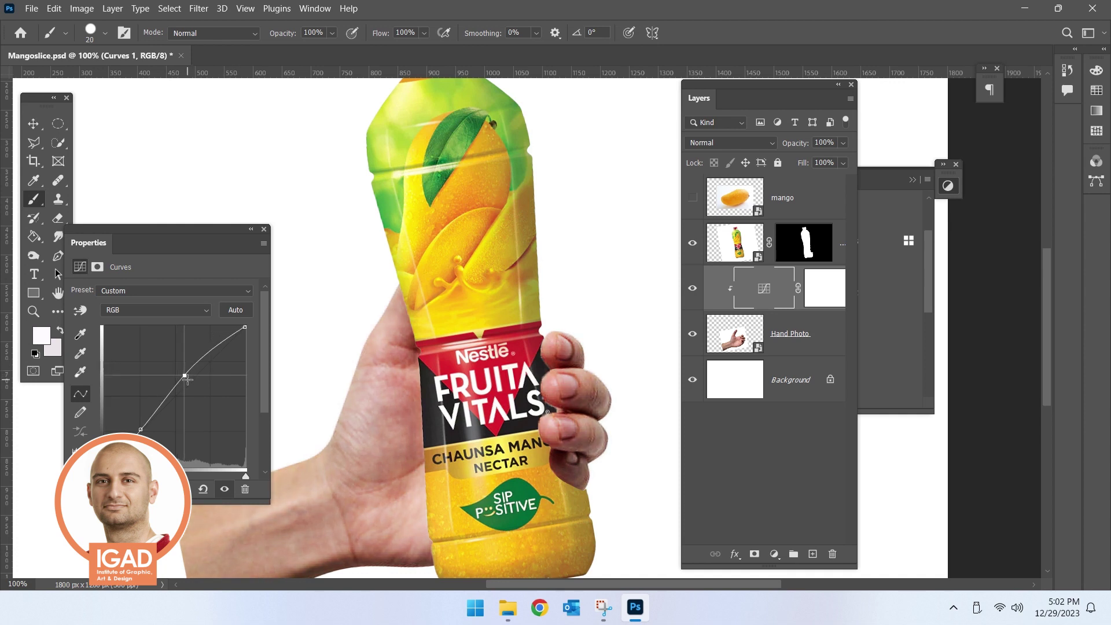
pyautogui.moveTo(141, 429); pyautogui.dragTo(134, 429)
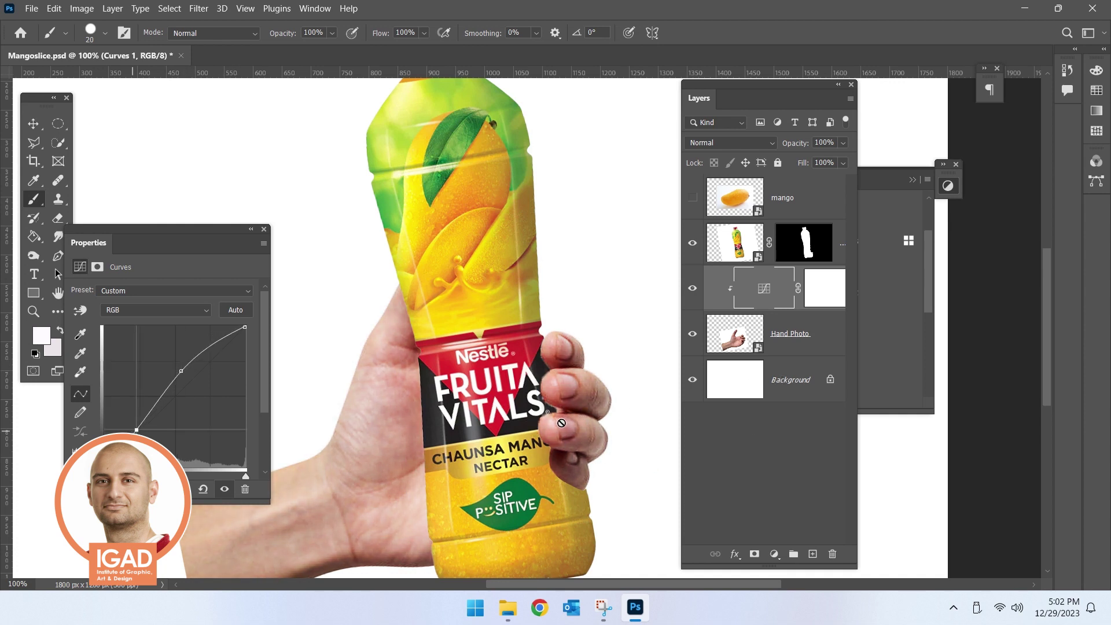
pyautogui.moveTo(561, 423); pyautogui.dragTo(646, 354)
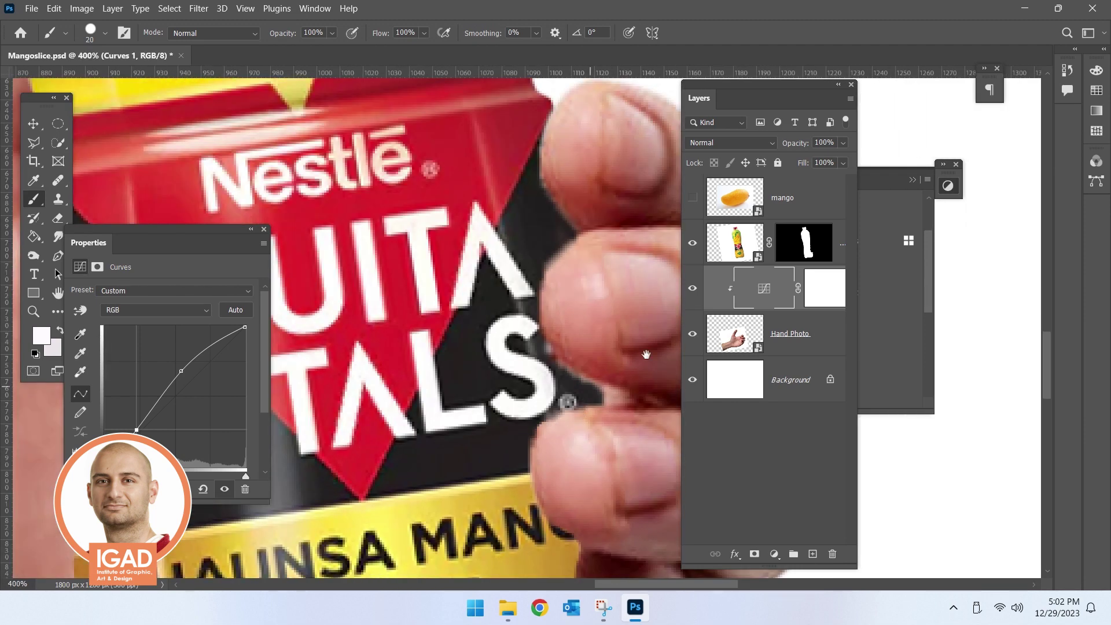
pyautogui.click(781, 321)
# - Show the bottle and paint its mask white with a 6 px brush along the finger edges
pyautogui.click(692, 243)
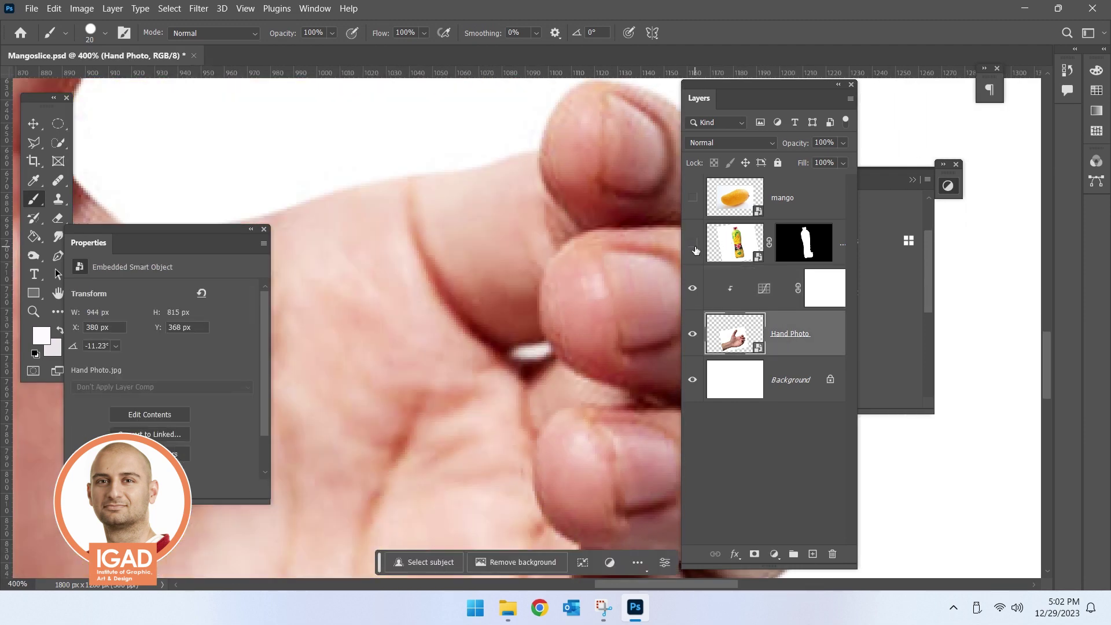
pyautogui.click(803, 242)
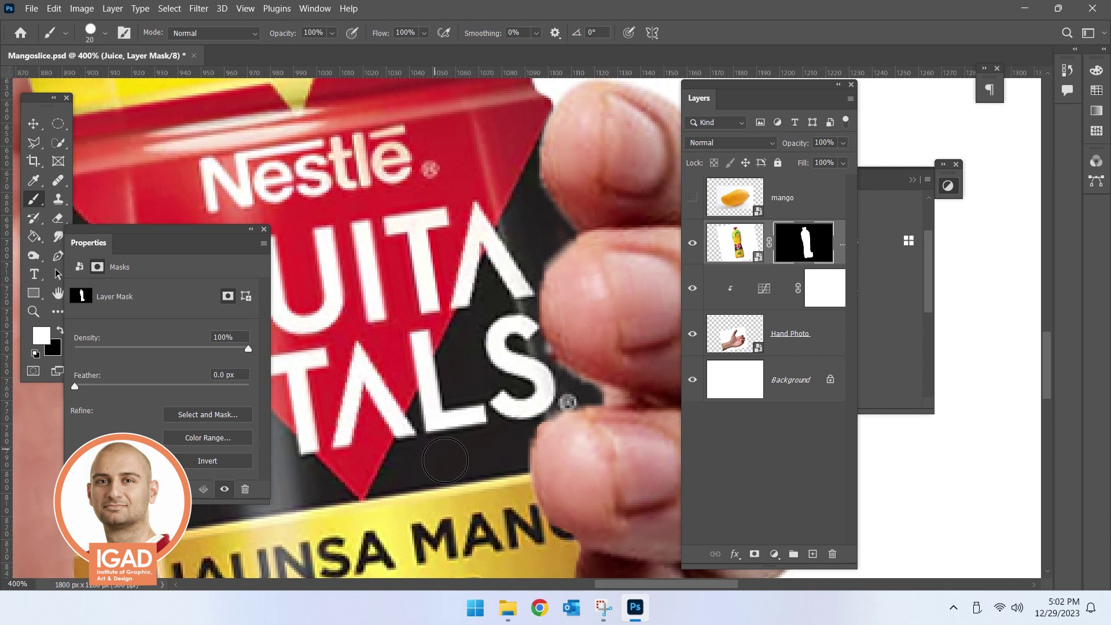
pyautogui.rightClick(472, 427)
pyautogui.moveTo(551, 360); pyautogui.dragTo(549, 361)
pyautogui.press('Return')
pyautogui.moveTo(530, 270); pyautogui.dragTo(578, 384)
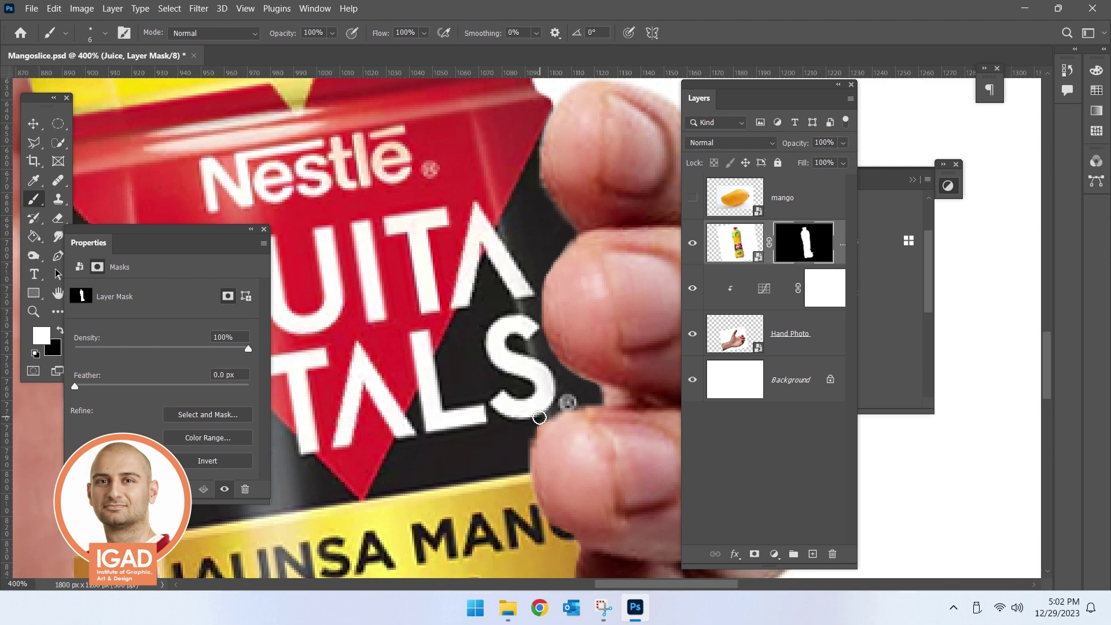
pyautogui.moveTo(524, 441); pyautogui.dragTo(605, 390)
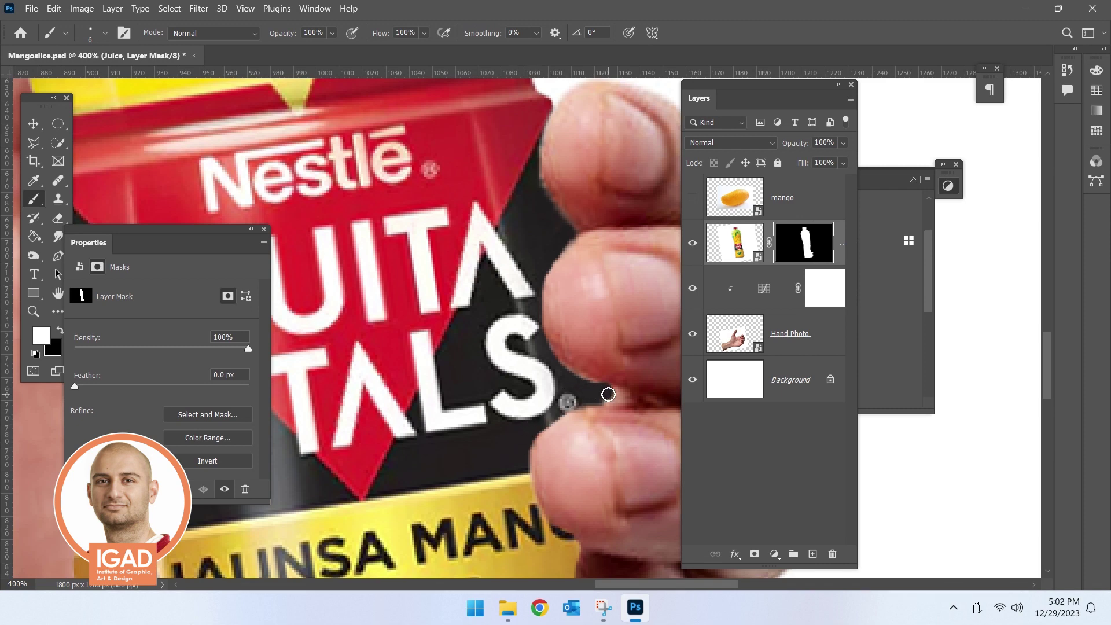
# - Touch up the finger gap, painting black for fingertip skin and white for the bottle label
pyautogui.hotkey('ctrl', '2')
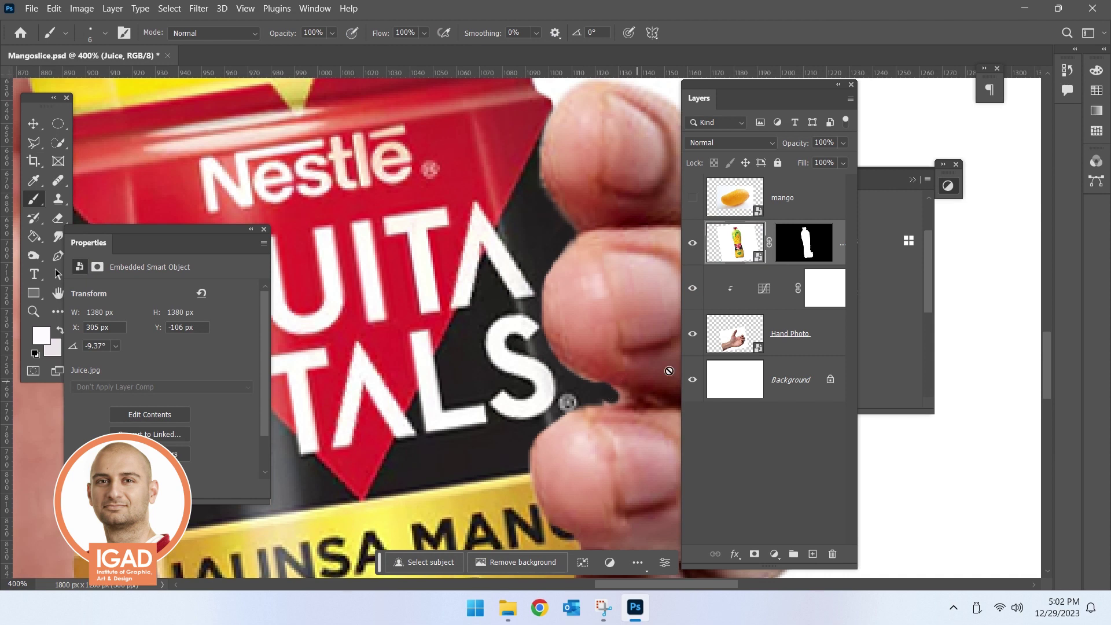
pyautogui.hotkey('ctrl', '\\')
pyautogui.press('d')
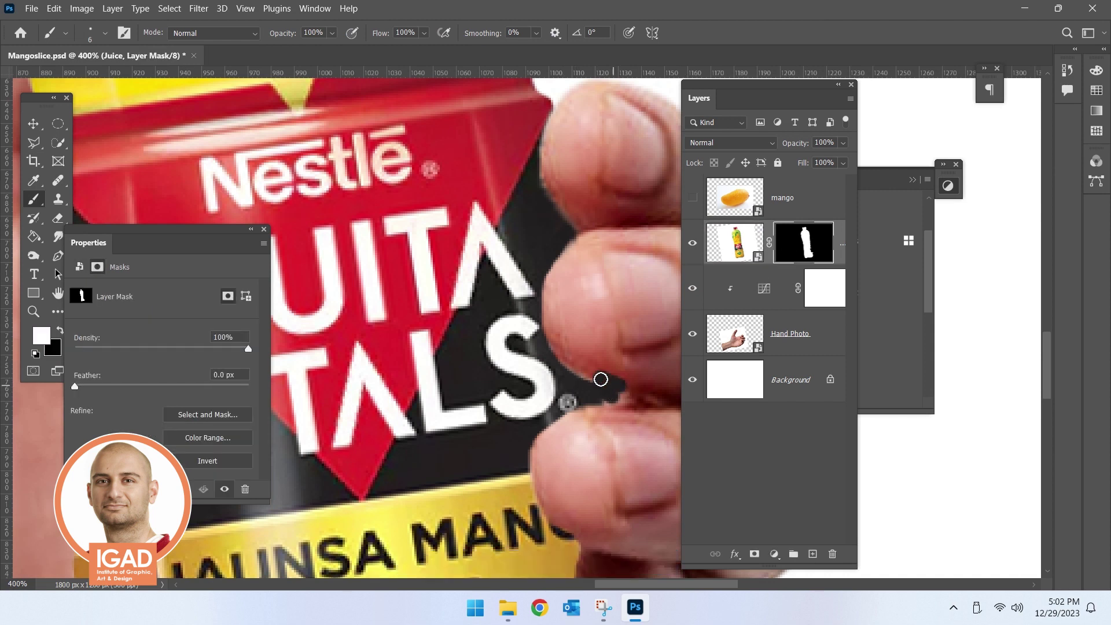
pyautogui.press('x')
pyautogui.moveTo(600, 379); pyautogui.dragTo(625, 389)
pyautogui.press('x')
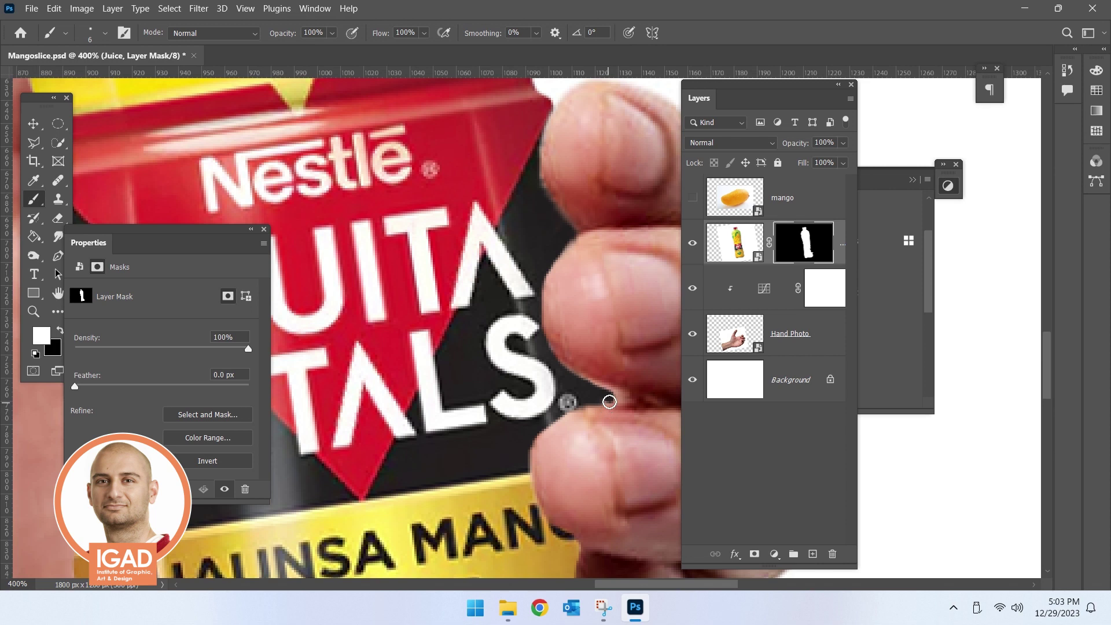
pyautogui.moveTo(620, 399); pyautogui.dragTo(599, 400)
pyautogui.press('x')
pyautogui.moveTo(621, 395)
pyautogui.mouseDown()
pyautogui.moveTo(583, 393)
pyautogui.moveTo(607, 400)
pyautogui.mouseUp()
pyautogui.press('x')
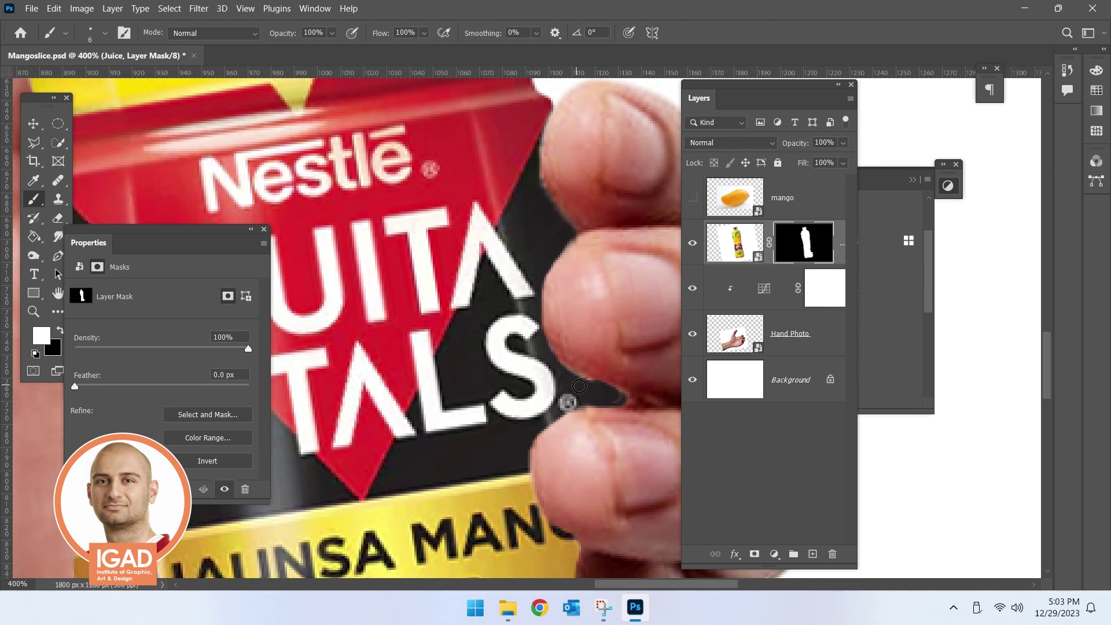
pyautogui.press('x')
pyautogui.press('x')
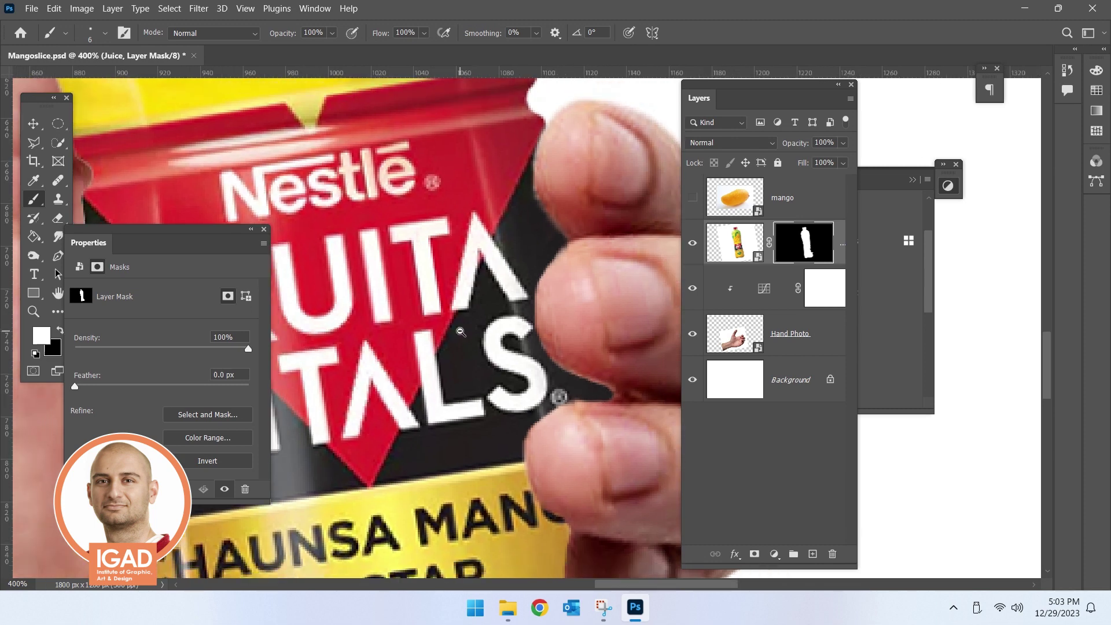
pyautogui.hotkey('ctrl', '0')
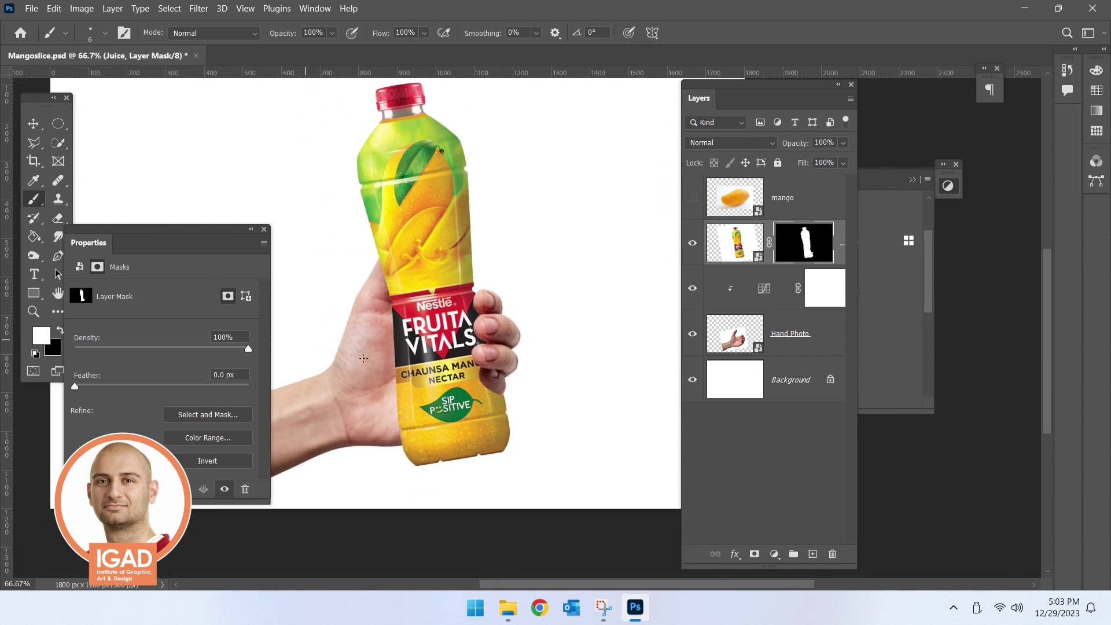
# - Add a new layer above Background and fill it with the Paint Bucket
pyautogui.click(792, 389)
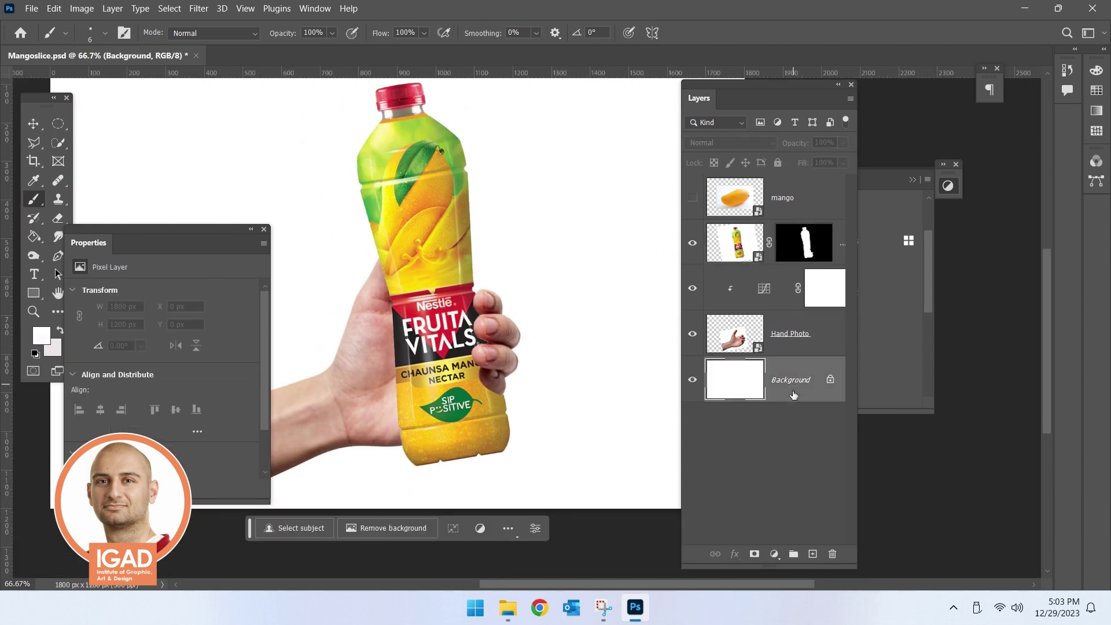
pyautogui.click(813, 554)
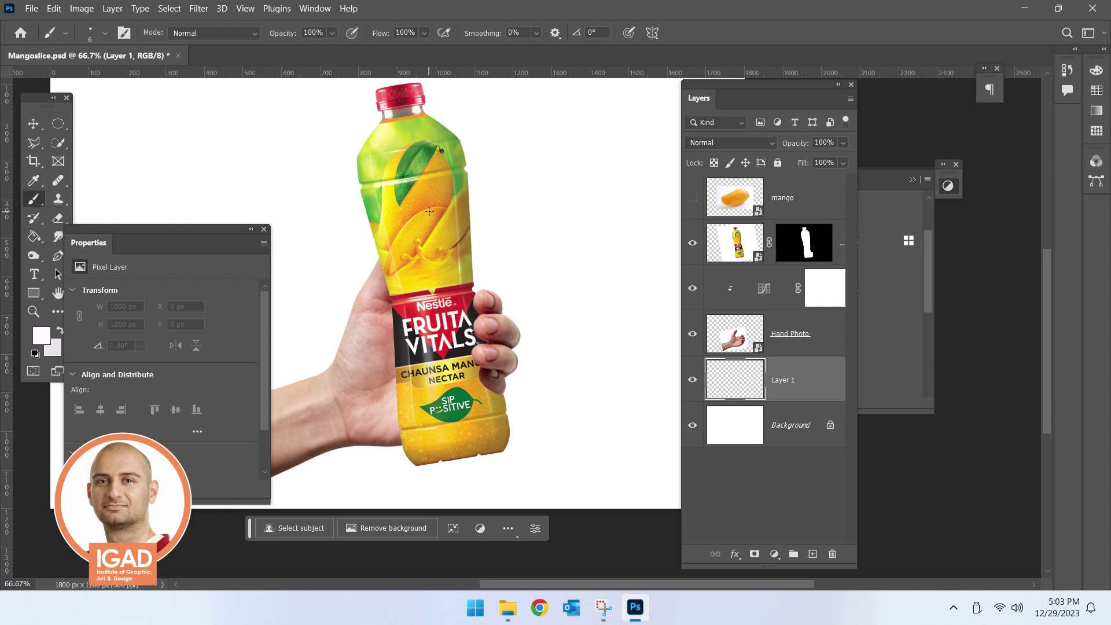
pyautogui.click(34, 236)
pyautogui.click(231, 211)
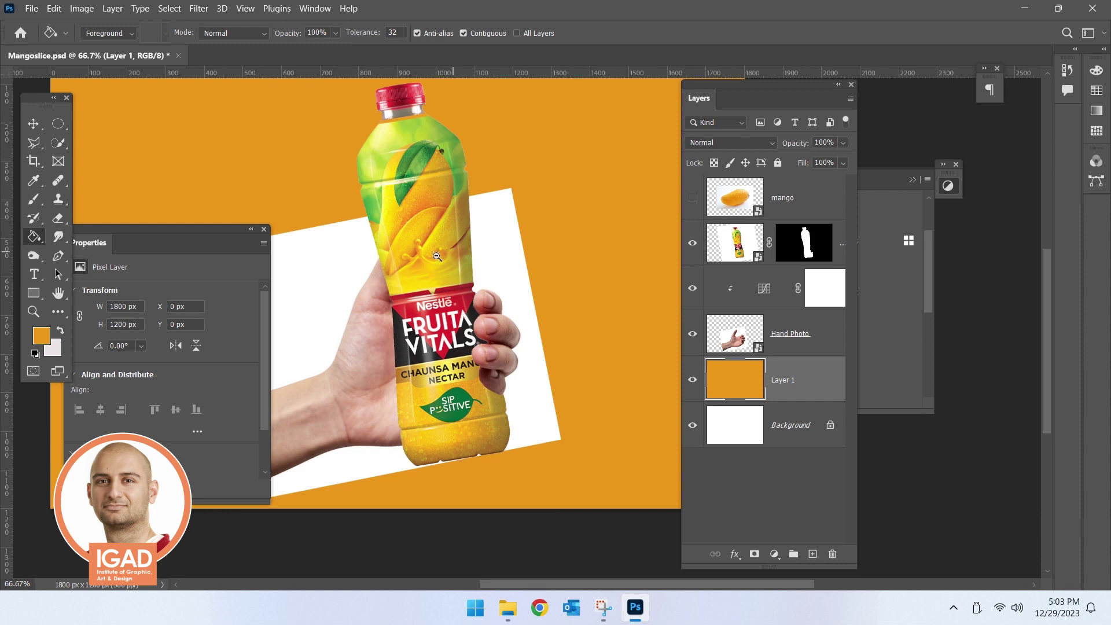
pyautogui.hotkey('ctrl', '-')
pyautogui.click(262, 230)
pyautogui.hotkey('ctrl', '+')
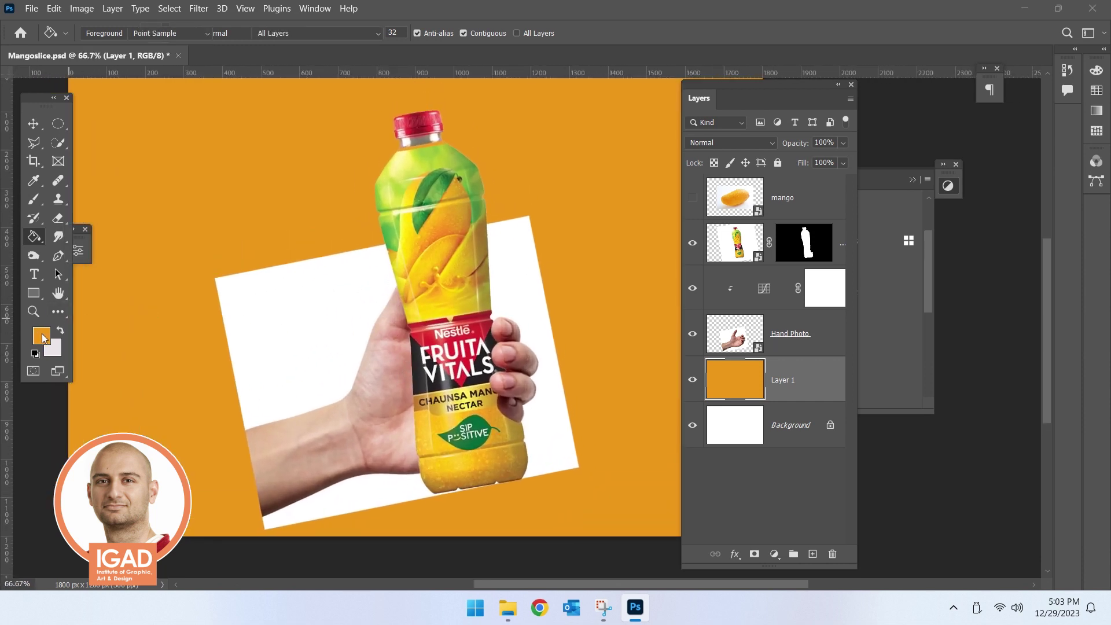
# - Sample a bright yellow from the bottle and refill the new layer with it
pyautogui.click(41, 335)
pyautogui.moveTo(480, 96); pyautogui.dragTo(431, 305)
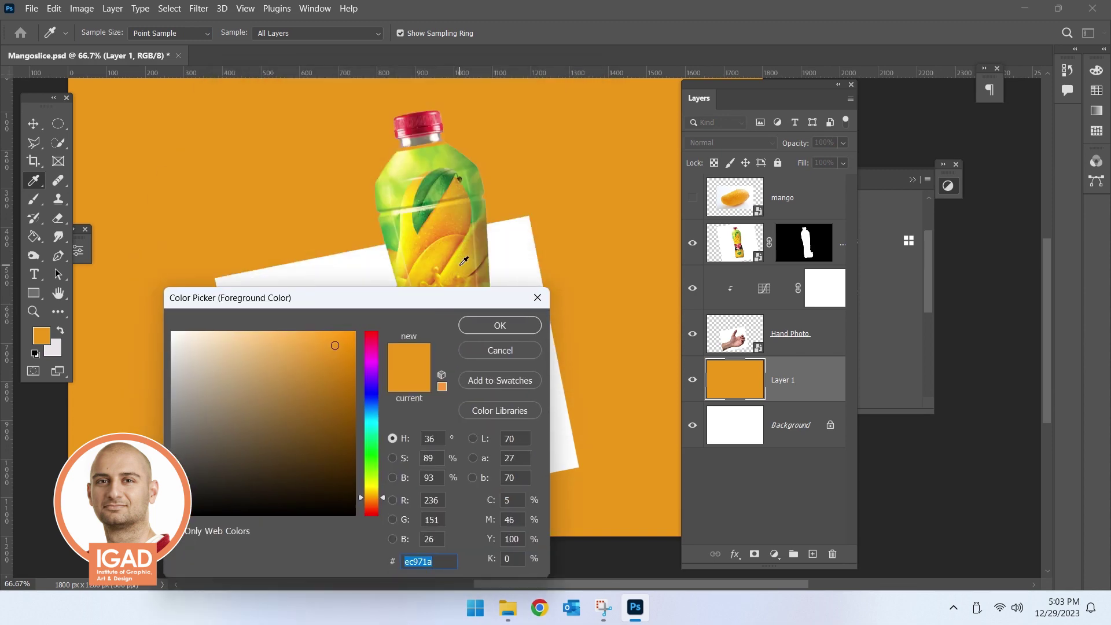
pyautogui.click(462, 261)
pyautogui.click(491, 326)
pyautogui.click(538, 219)
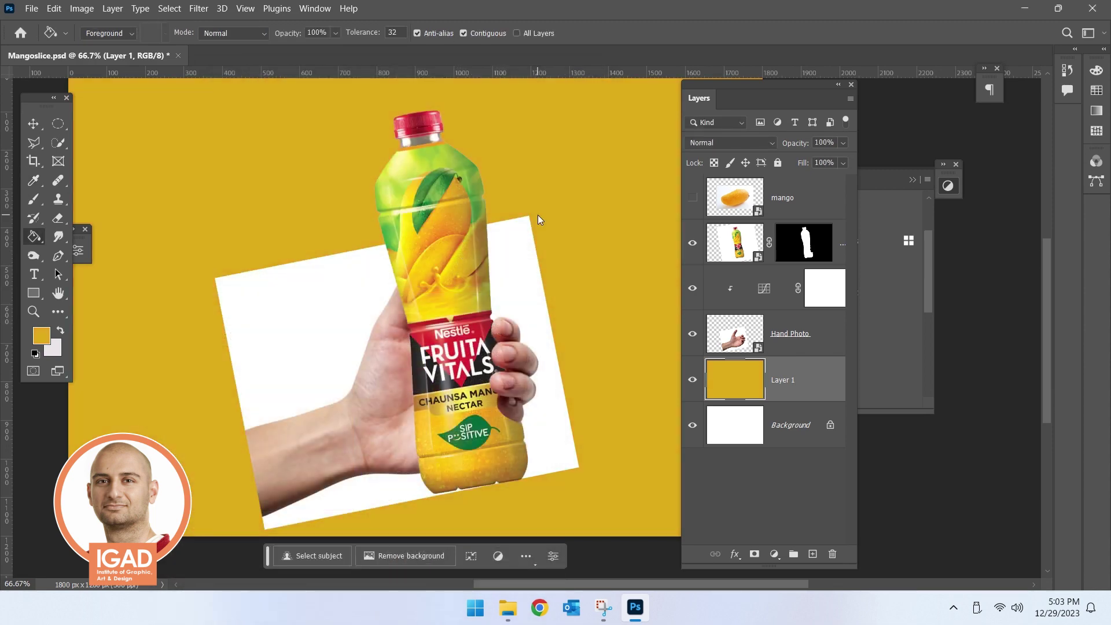
pyautogui.click(39, 339)
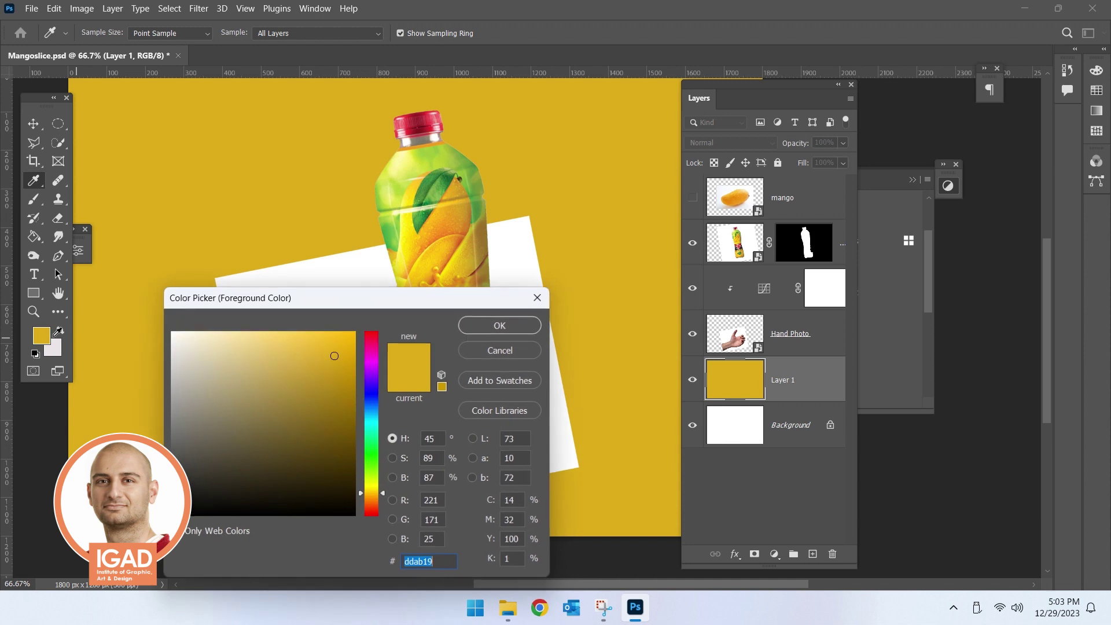
pyautogui.click(407, 220)
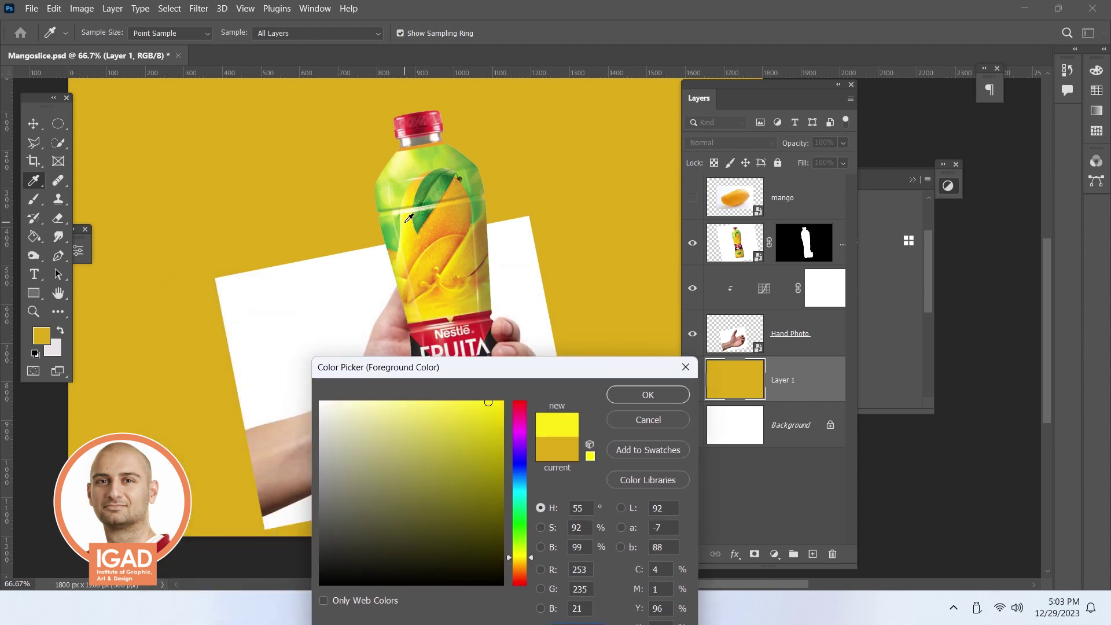
pyautogui.click(647, 394)
pyautogui.click(591, 287)
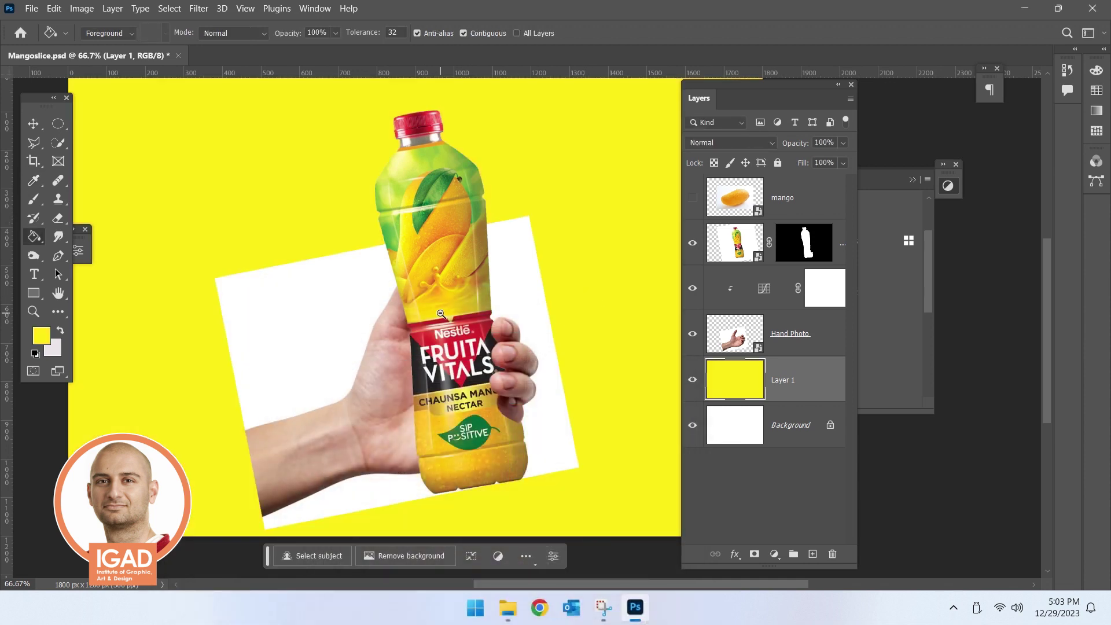
pyautogui.moveTo(441, 315); pyautogui.dragTo(372, 286)
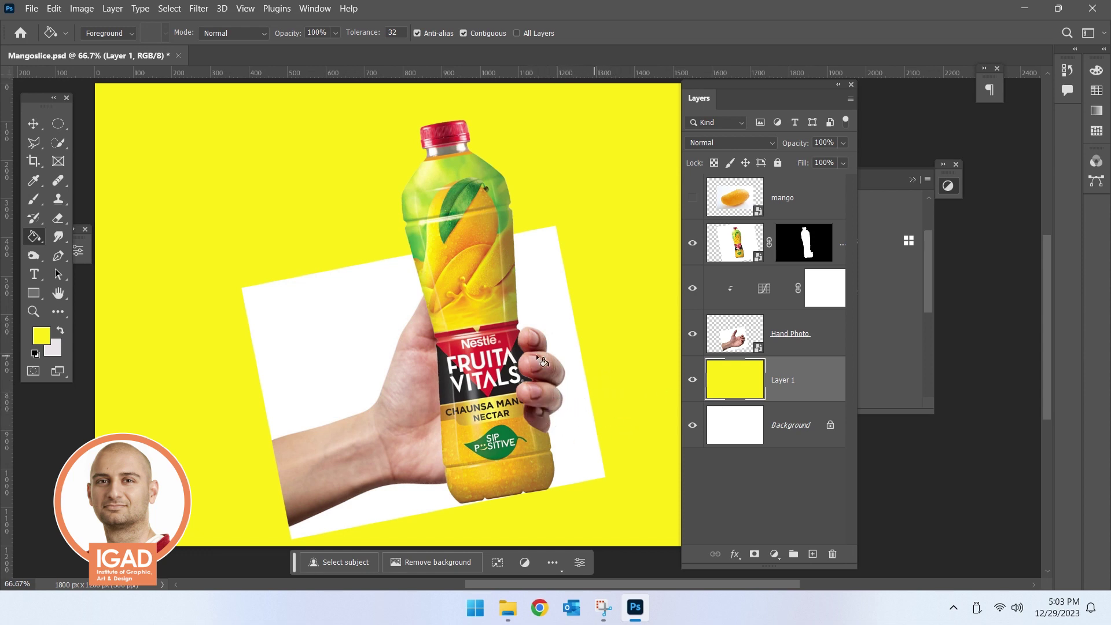
pyautogui.click(33, 125)
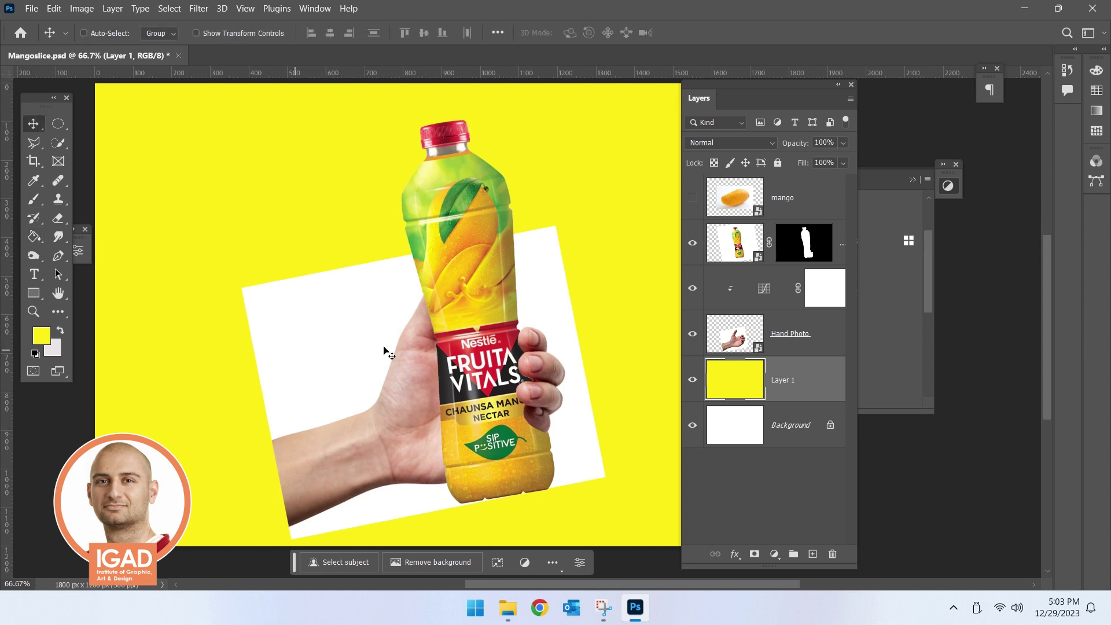
pyautogui.click(692, 243)
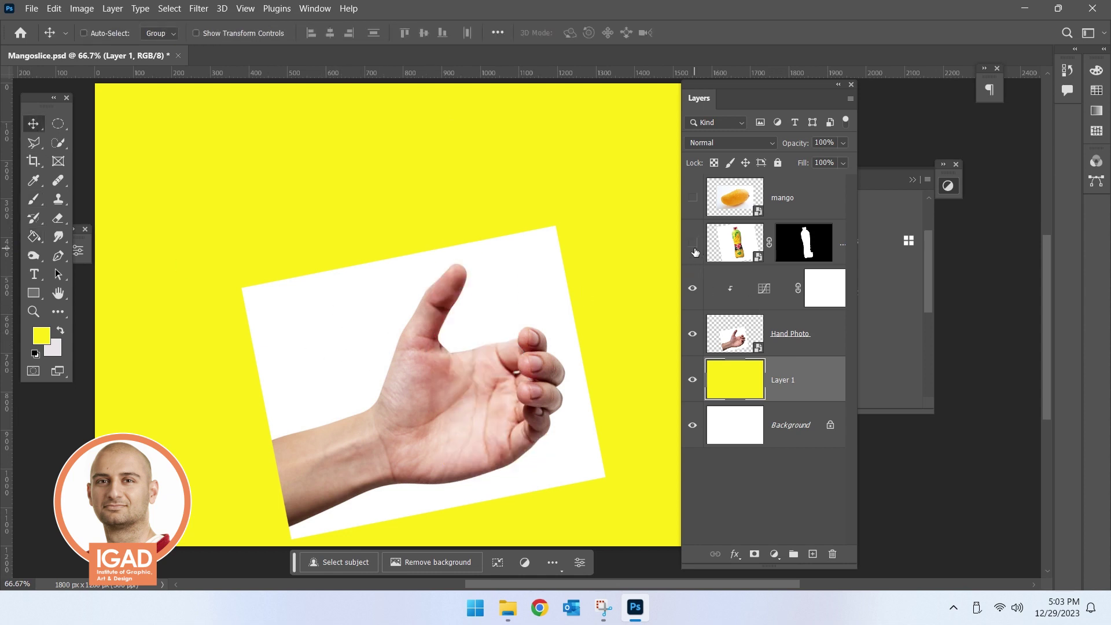
pyautogui.click(790, 322)
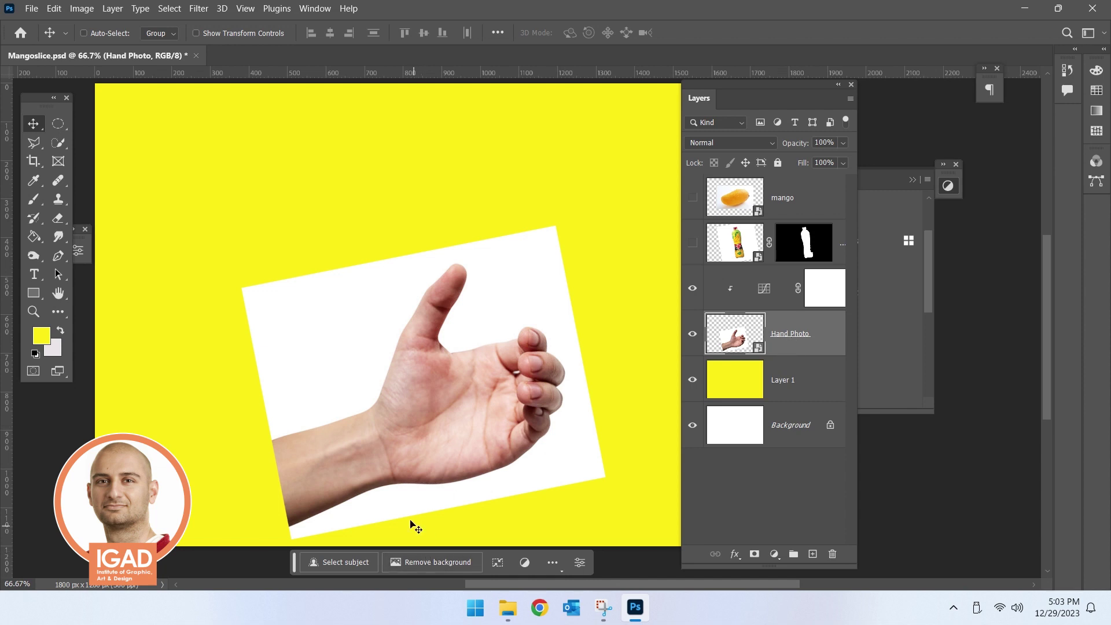
pyautogui.click(419, 560)
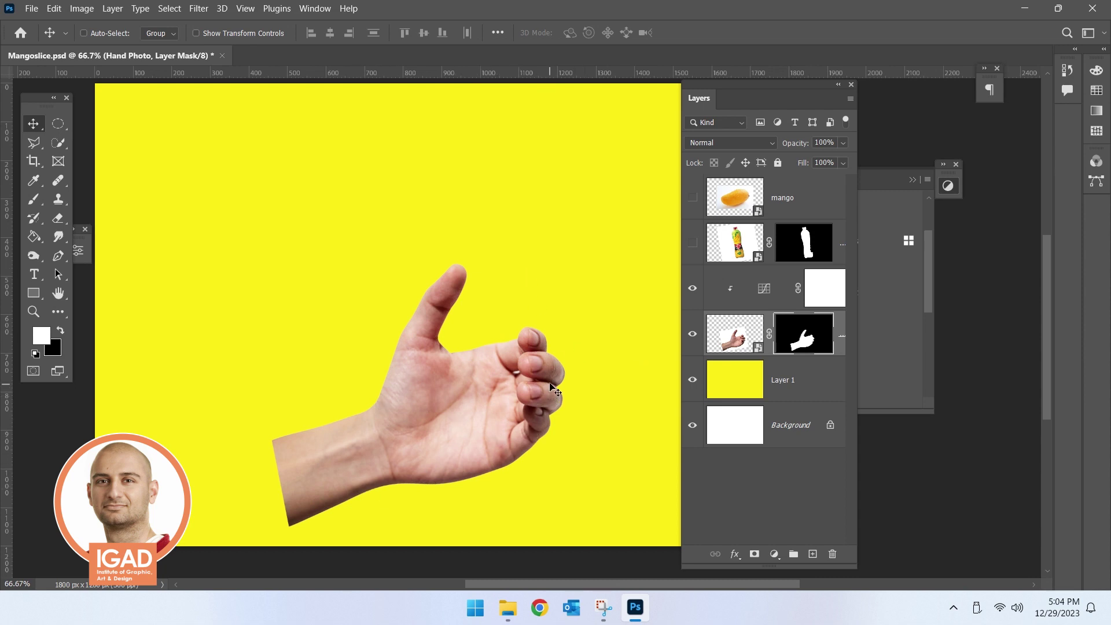
pyautogui.click(693, 243)
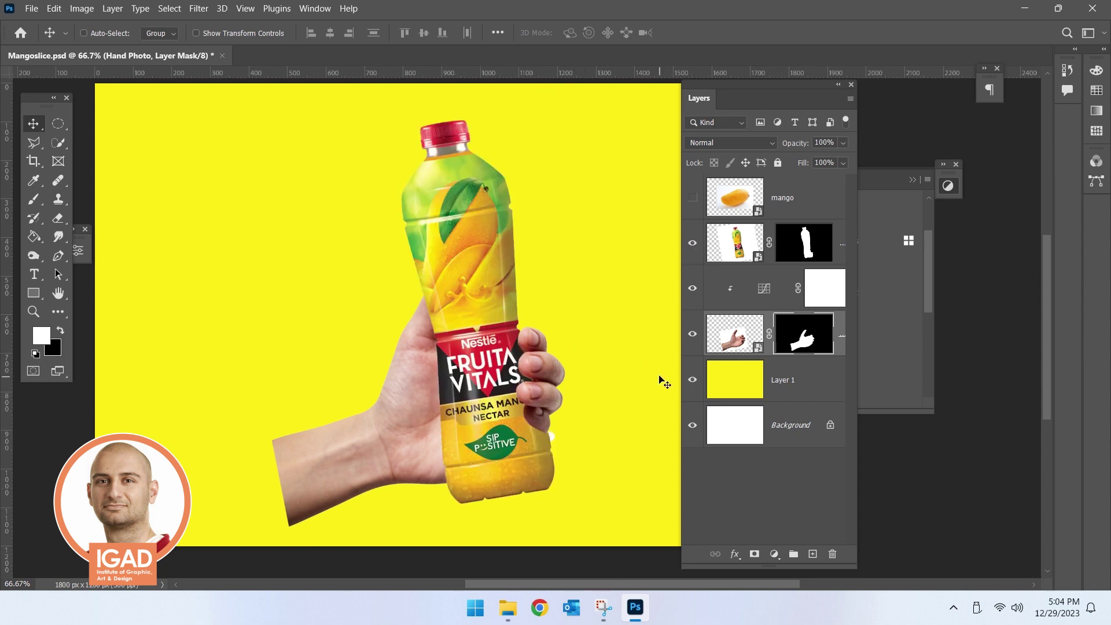
pyautogui.scroll(3, 571, 430)
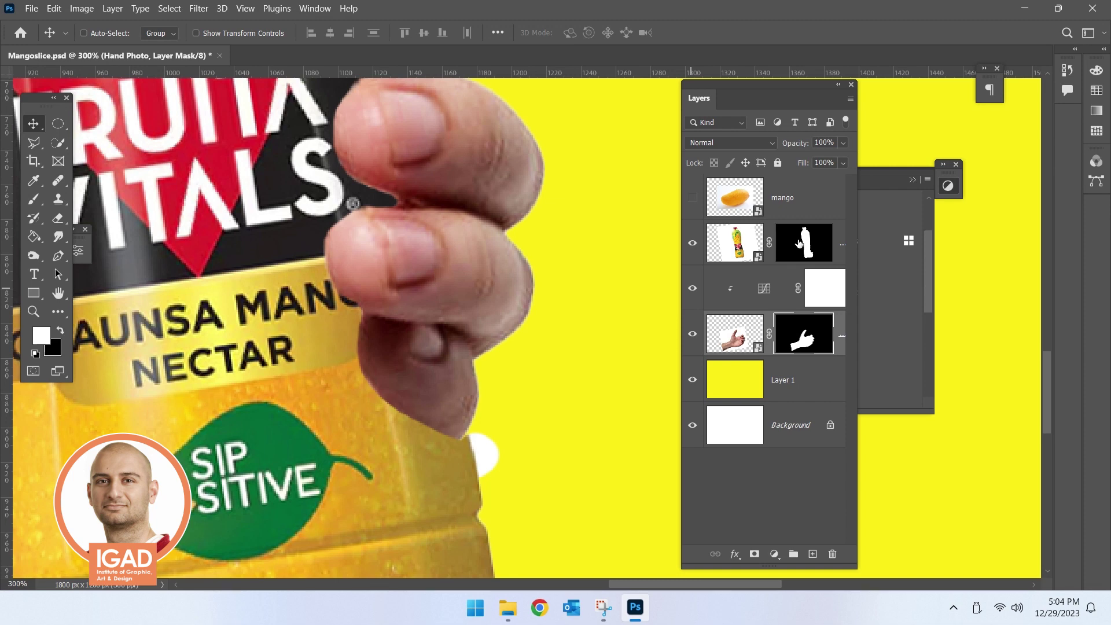
pyautogui.doubleClick(790, 250)
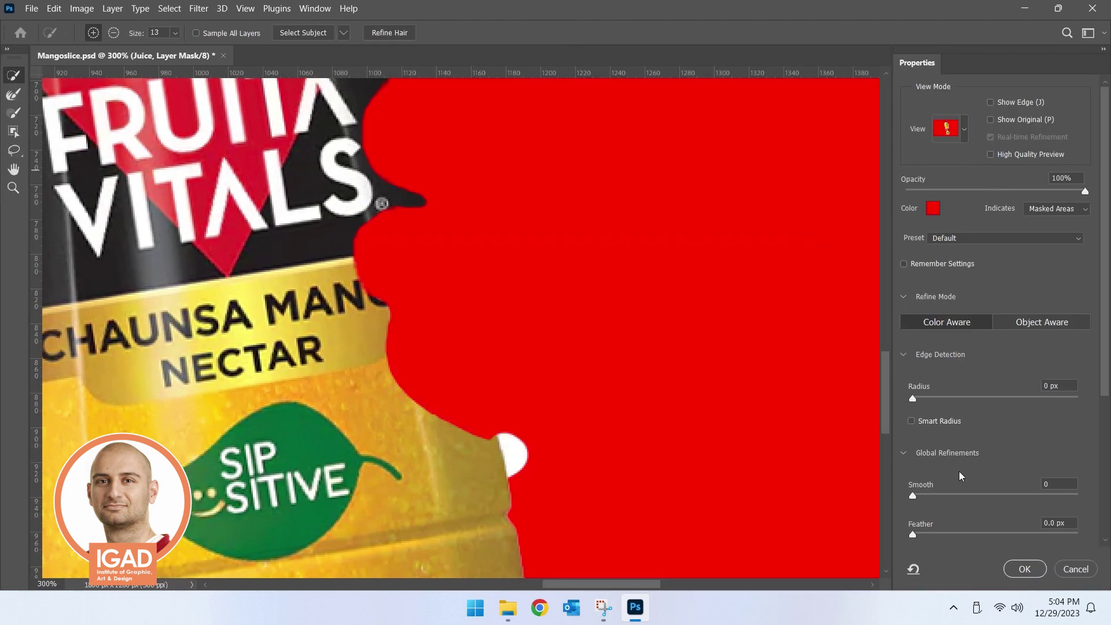
pyautogui.click(1091, 568)
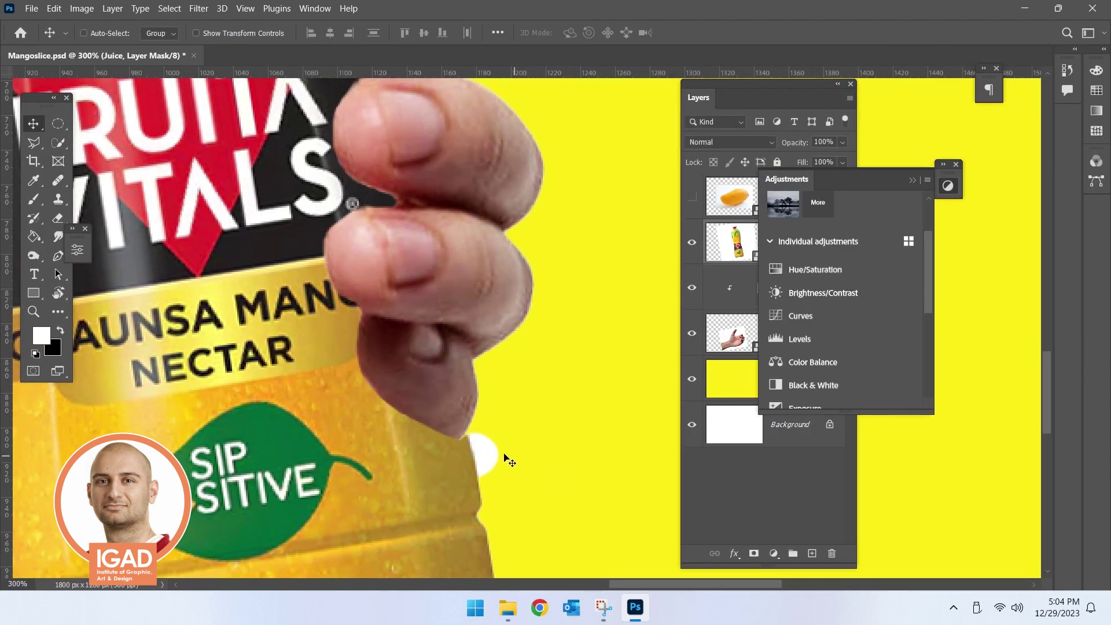
# - Paint black on the Juice mask to remove the fleck by the fingertip and knuckle
pyautogui.press('b')
pyautogui.moveTo(833, 179); pyautogui.dragTo(943, 217)
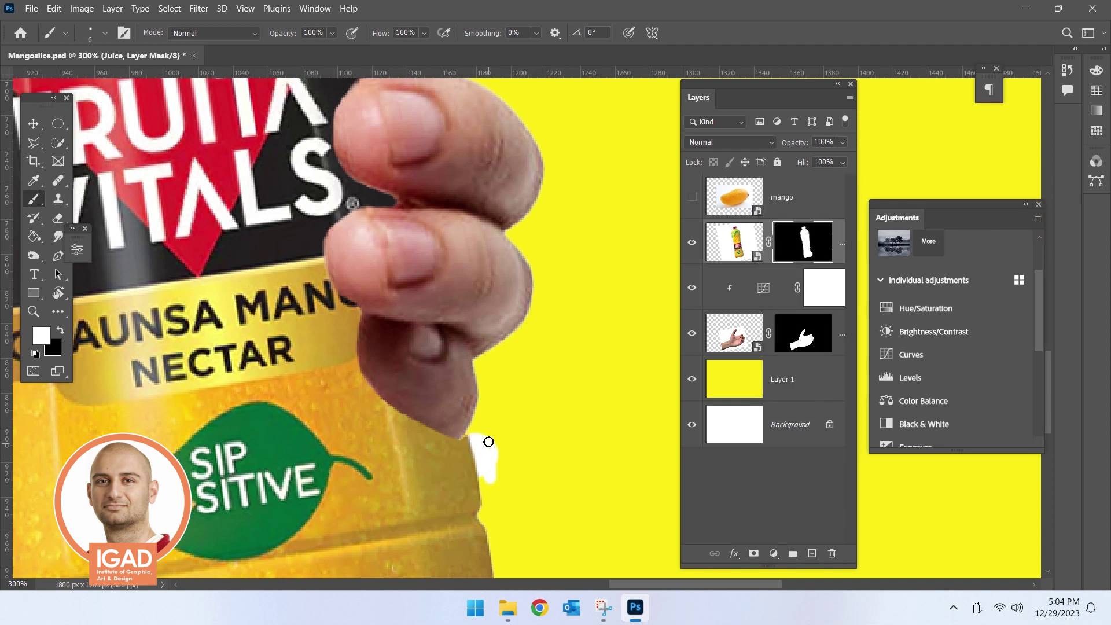
pyautogui.press('x')
pyautogui.moveTo(489, 440); pyautogui.dragTo(478, 449)
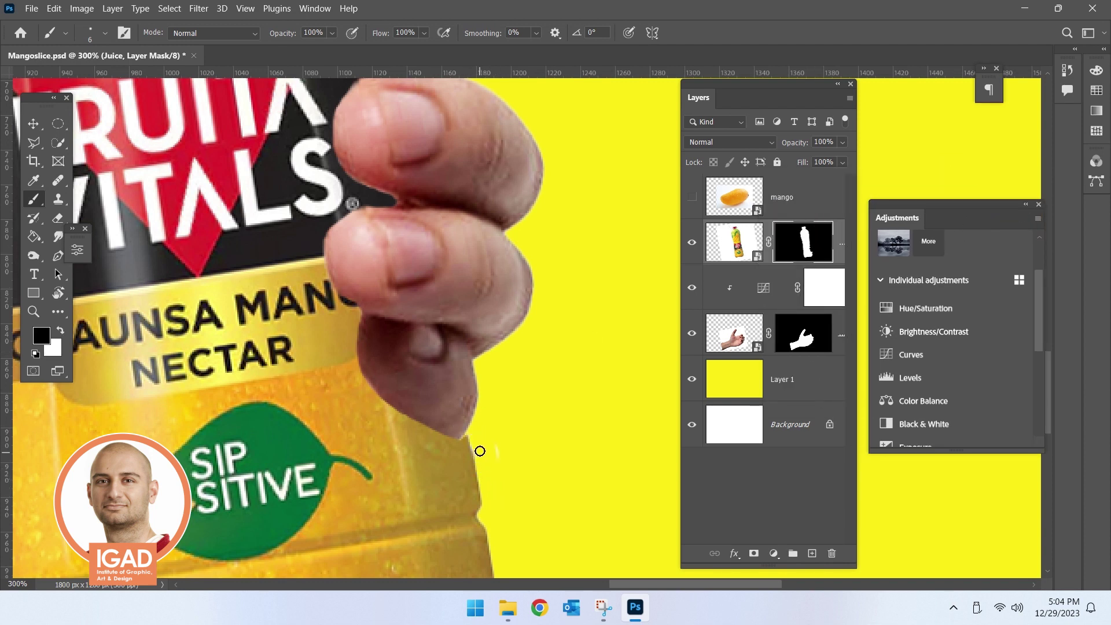
pyautogui.click(491, 474)
pyautogui.press('x')
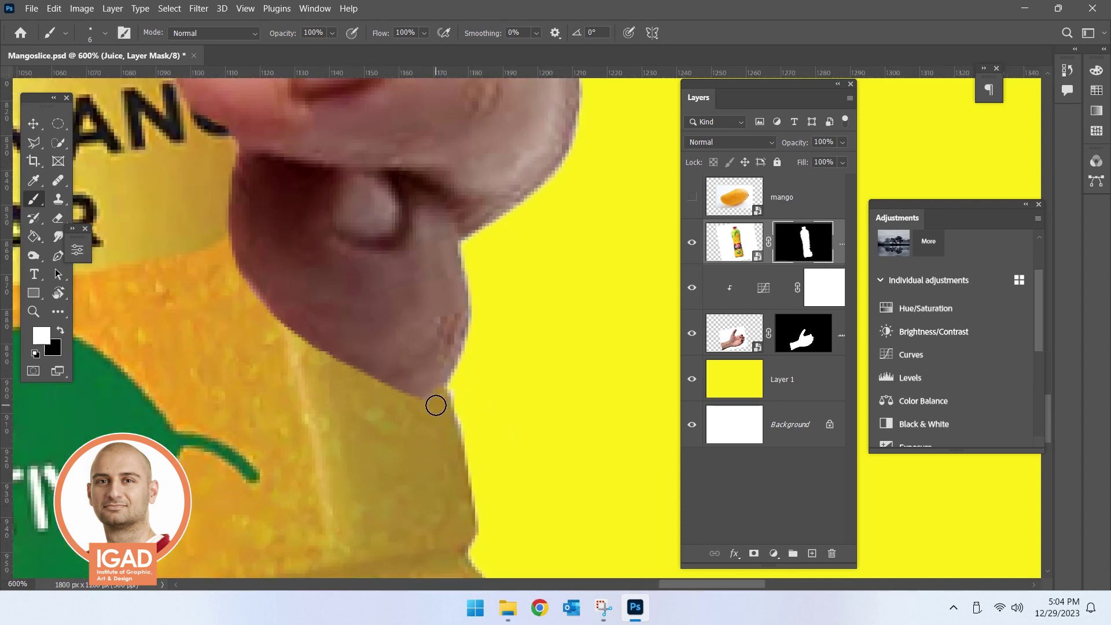
pyautogui.press('x')
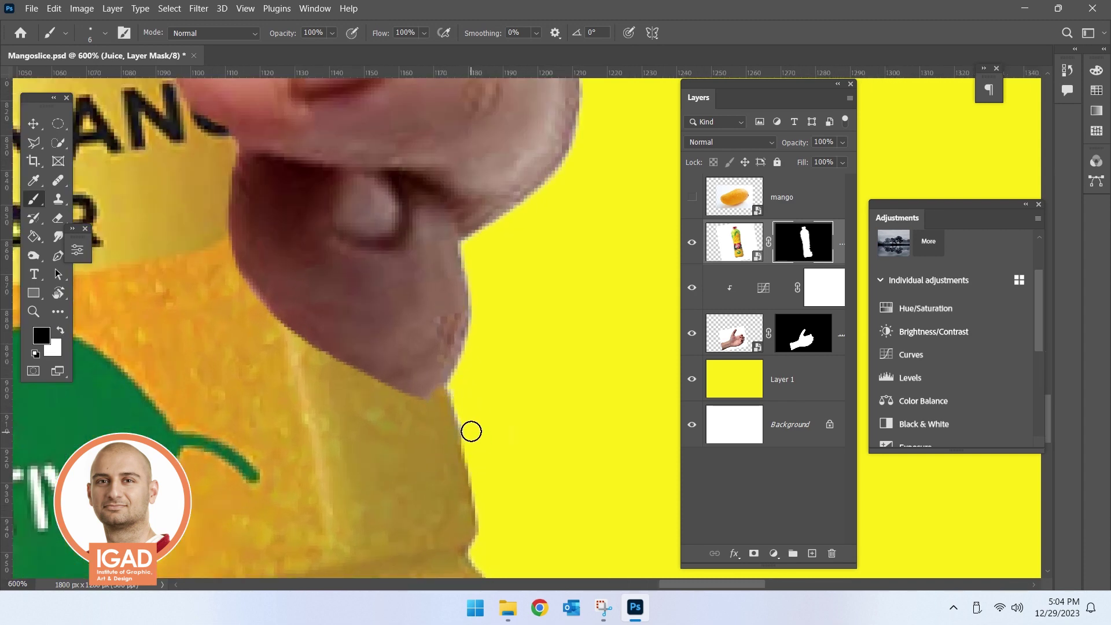
pyautogui.moveTo(430, 409)
pyautogui.mouseDown()
pyautogui.moveTo(429, 400)
pyautogui.moveTo(438, 407)
pyautogui.moveTo(425, 420)
pyautogui.mouseUp()
pyautogui.press('x')
pyautogui.press('x')
pyautogui.press('x')
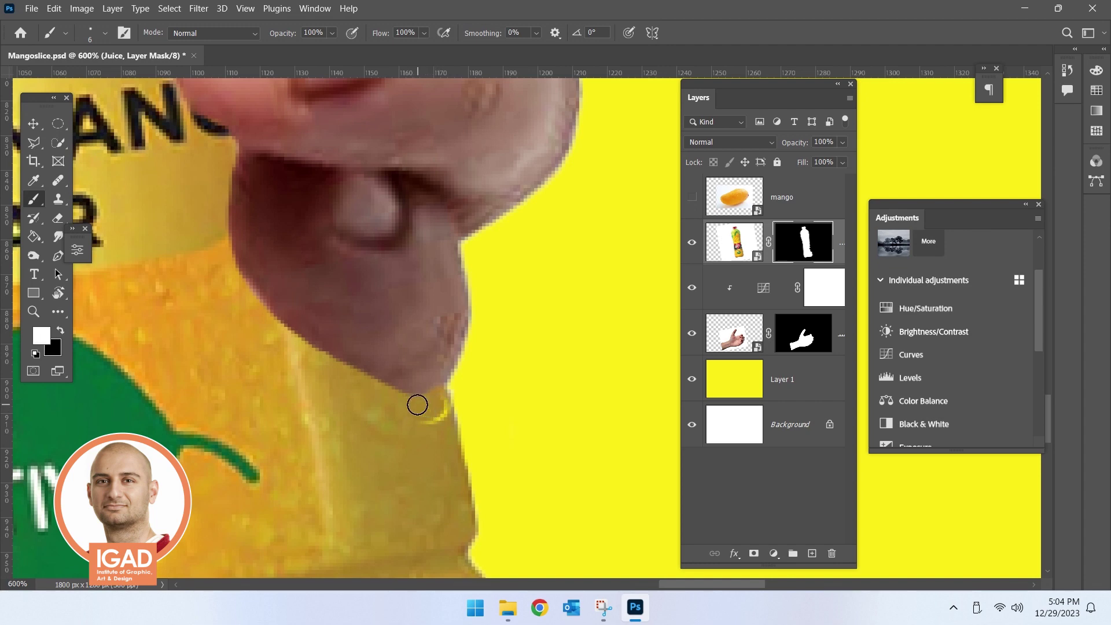
# - Save the document in Photoshop format
pyautogui.scroll(-2, 425, 420)
pyautogui.scroll(-2, 457, 359)
pyautogui.scroll(-2, 457, 350)
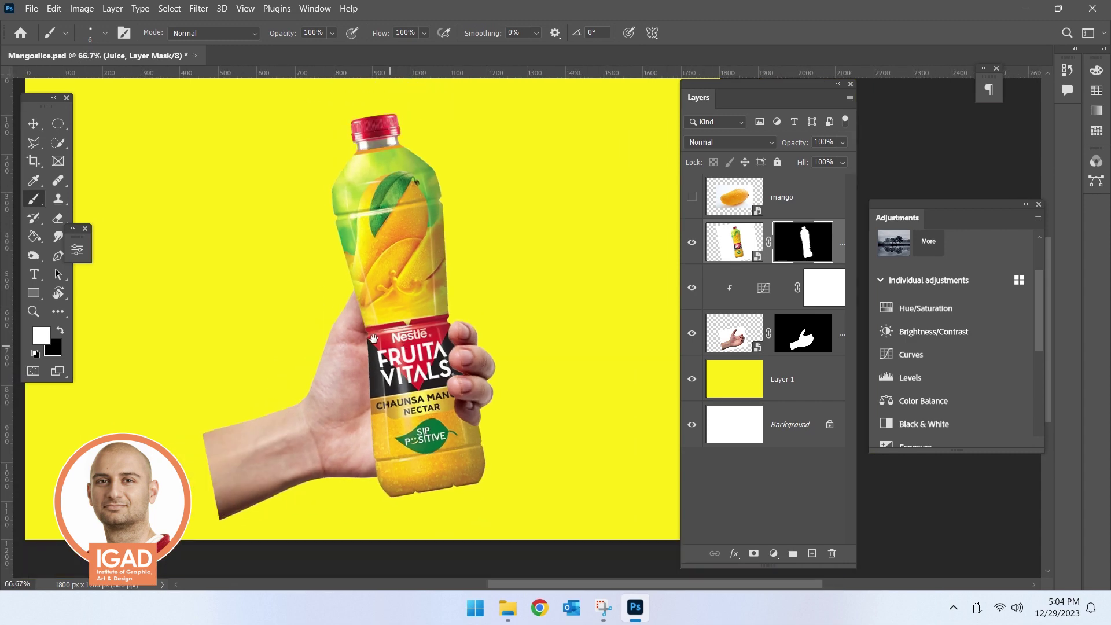
pyautogui.moveTo(334, 258); pyautogui.dragTo(389, 371)
pyautogui.scroll(-1, 399, 353)
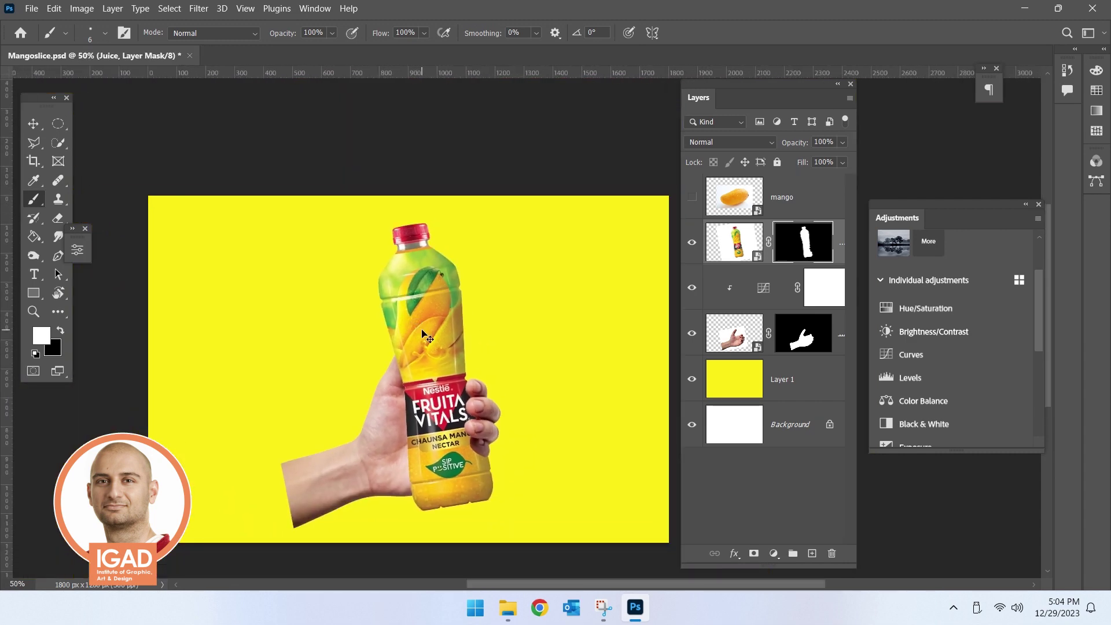
pyautogui.hotkey('ctrl', 's')
pyautogui.click(755, 175)
pyautogui.scroll(1, 476, 404)
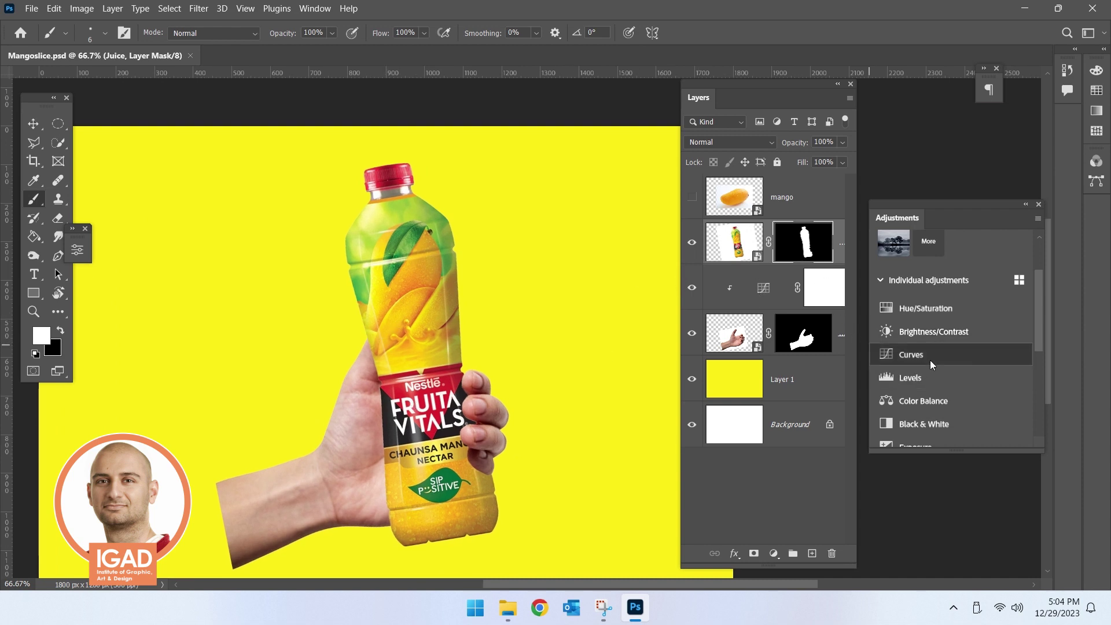
# - Add a Curves adjustment and clip it to the juice bottle layer
pyautogui.click(912, 354)
pyautogui.rightClick(804, 236)
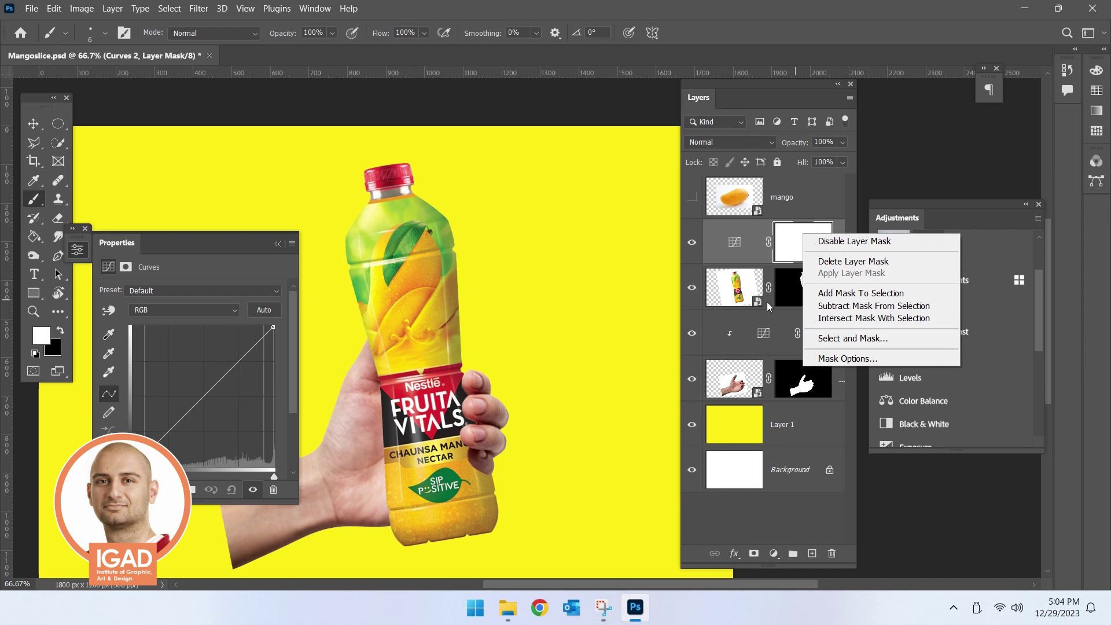
pyautogui.click(736, 243)
pyautogui.rightClick(736, 243)
pyautogui.rightClick(849, 236)
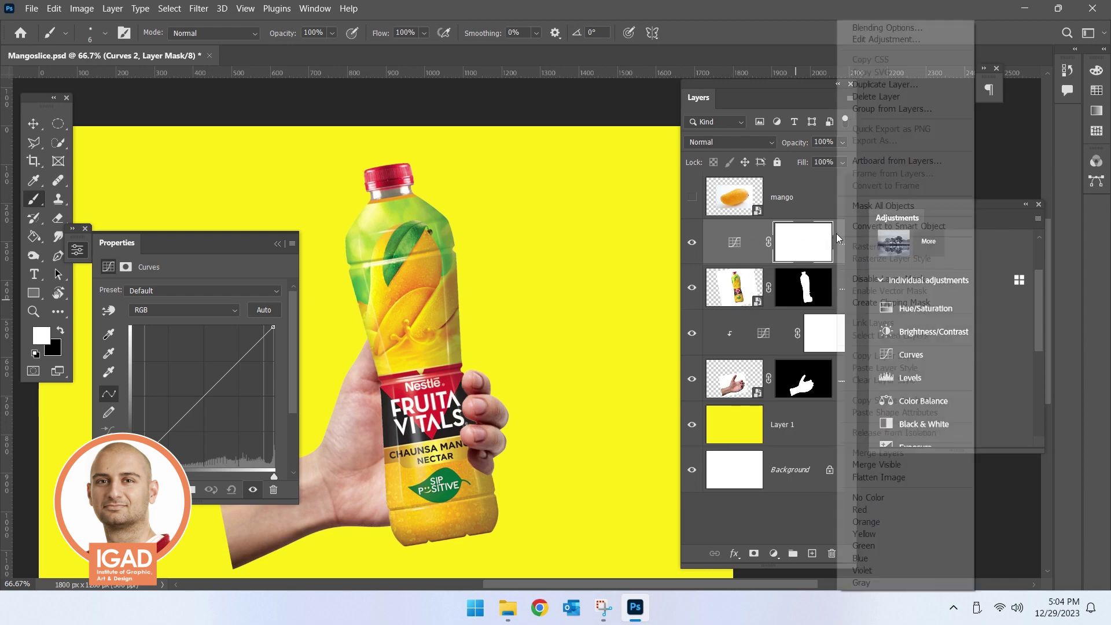
pyautogui.click(871, 305)
# - Shape a two-point curve to boost the bottle, toggling the adjustment to compare
pyautogui.moveTo(225, 376); pyautogui.dragTo(224, 370)
pyautogui.click(172, 436)
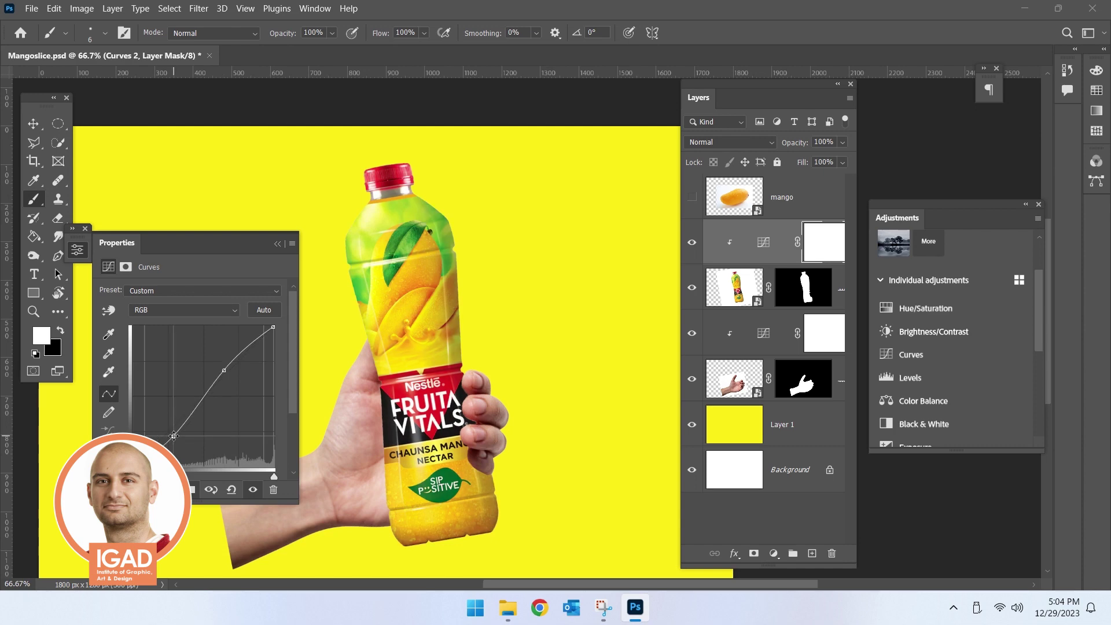
pyautogui.scroll(1, 369, 397)
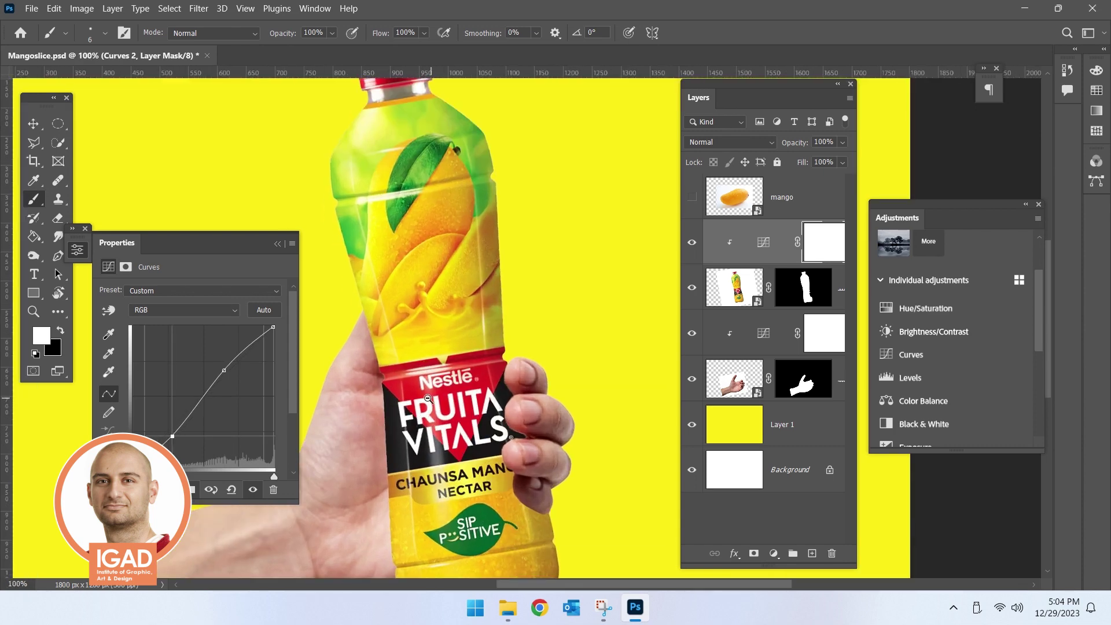
pyautogui.scroll(-1, 637, 309)
pyautogui.scroll(1, 545, 275)
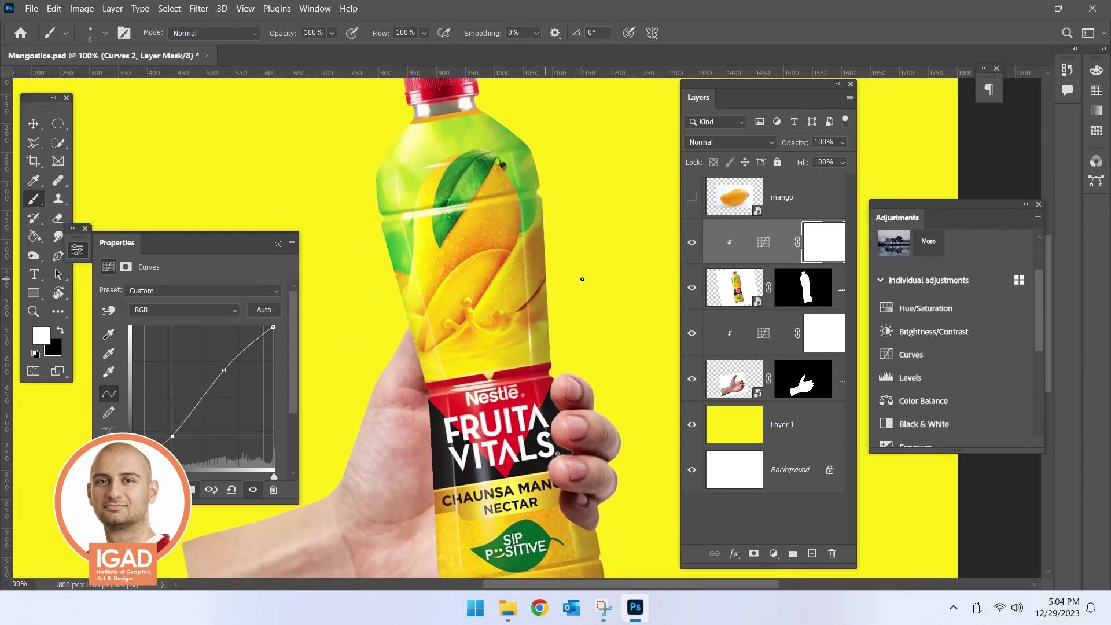
pyautogui.click(688, 246)
pyautogui.click(689, 246)
pyautogui.click(688, 246)
pyautogui.click(277, 244)
pyautogui.hotkey('ctrl', '-')
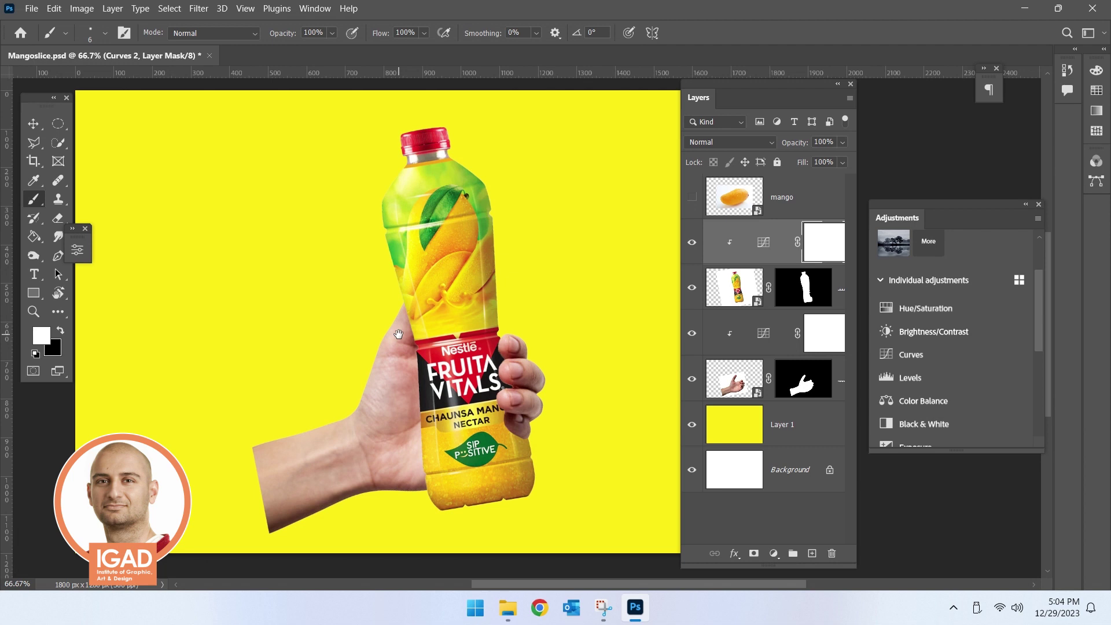
# - Show the mango layer, then scale it down, tilt it and place it left of the bottle
pyautogui.click(692, 197)
pyautogui.click(766, 207)
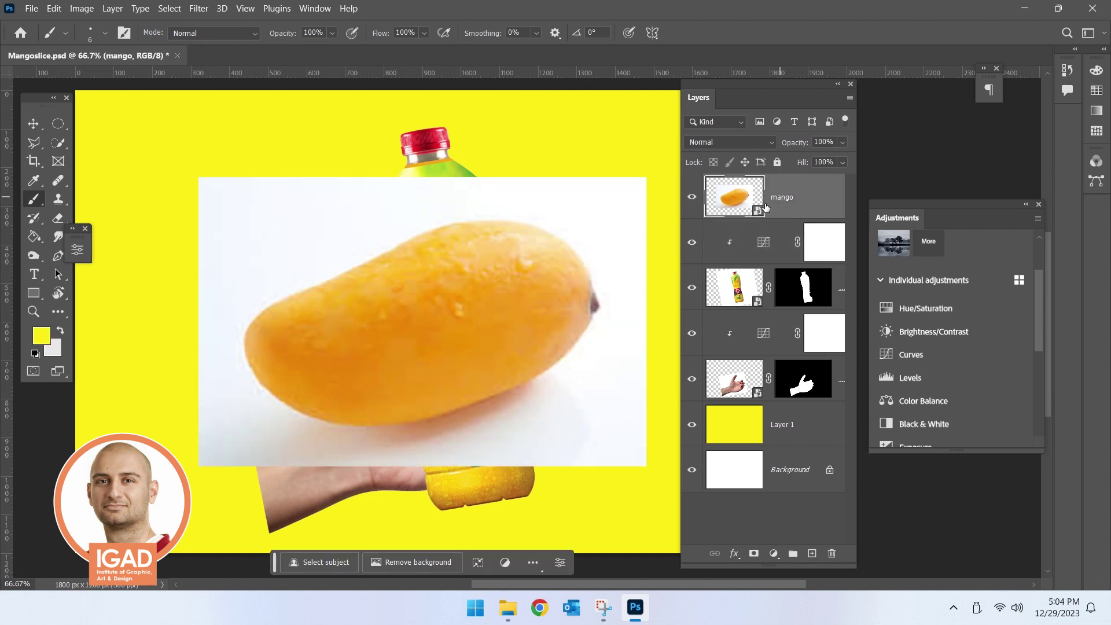
pyautogui.hotkey('ctrl', 't')
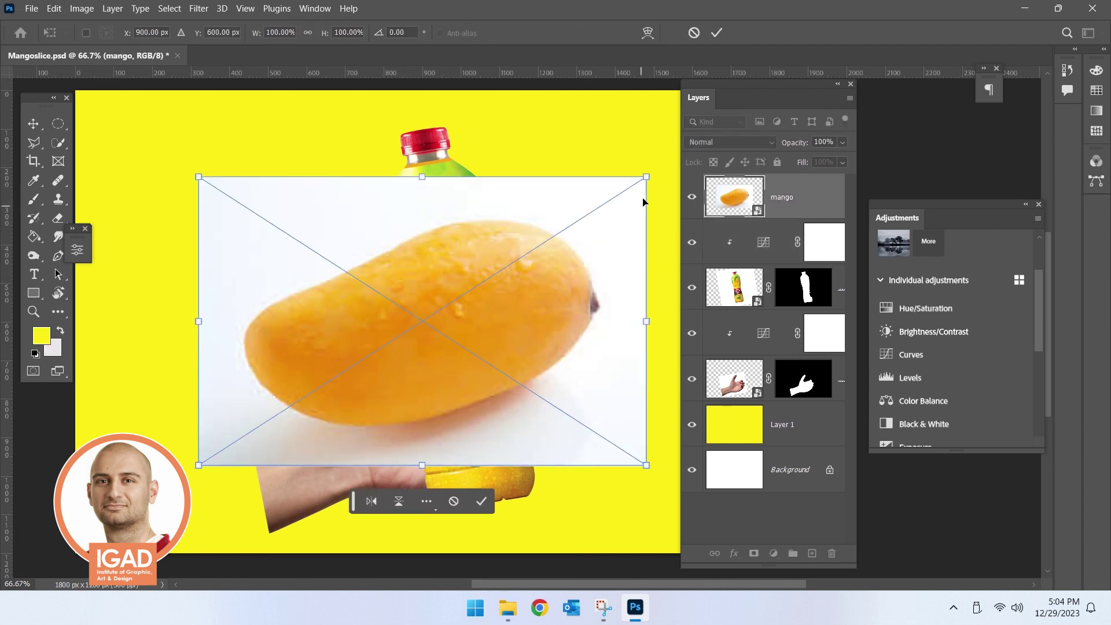
pyautogui.moveTo(645, 177)
pyautogui.mouseDown()
pyautogui.moveTo(398, 337)
pyautogui.moveTo(298, 258)
pyautogui.mouseUp()
pyautogui.moveTo(312, 387); pyautogui.dragTo(246, 340)
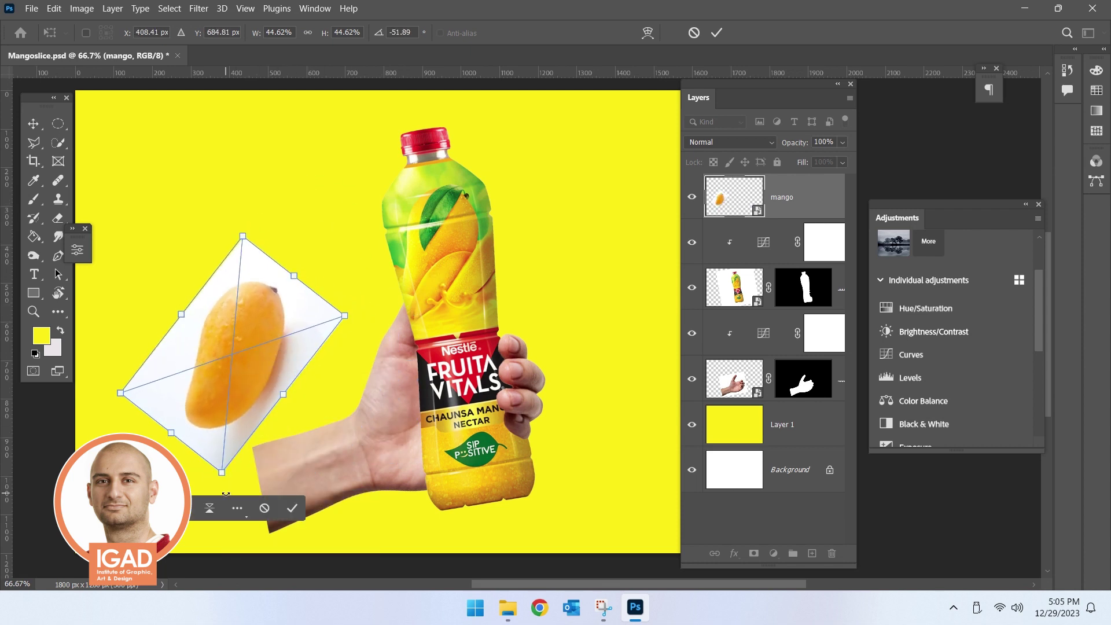
pyautogui.moveTo(221, 472); pyautogui.dragTo(255, 427)
pyautogui.moveTo(296, 368); pyautogui.dragTo(306, 374)
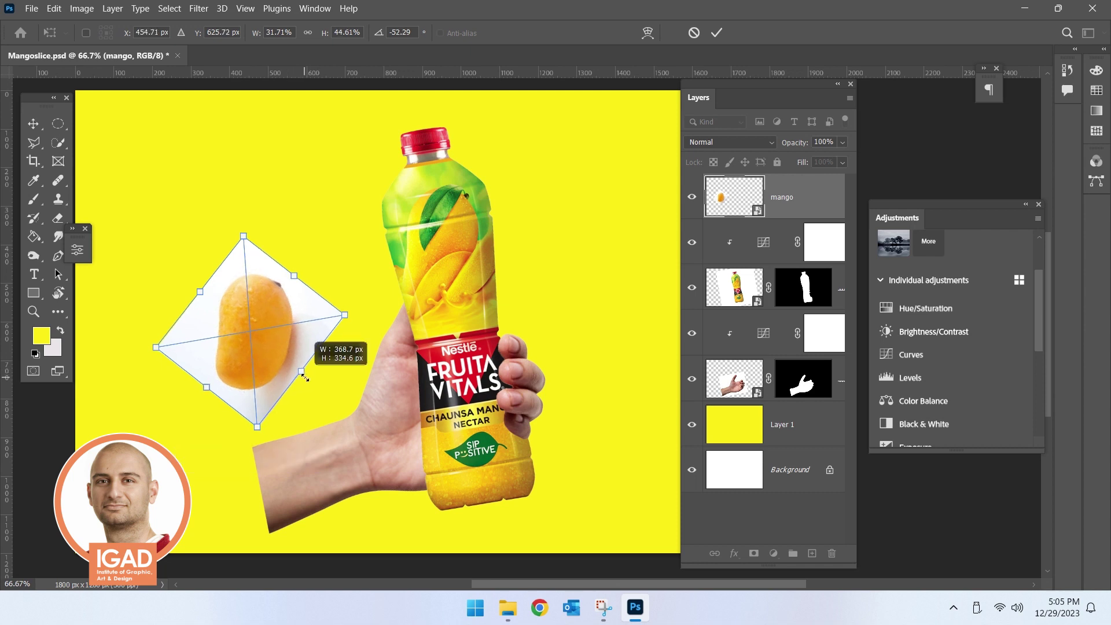
pyautogui.moveTo(209, 394); pyautogui.dragTo(207, 397)
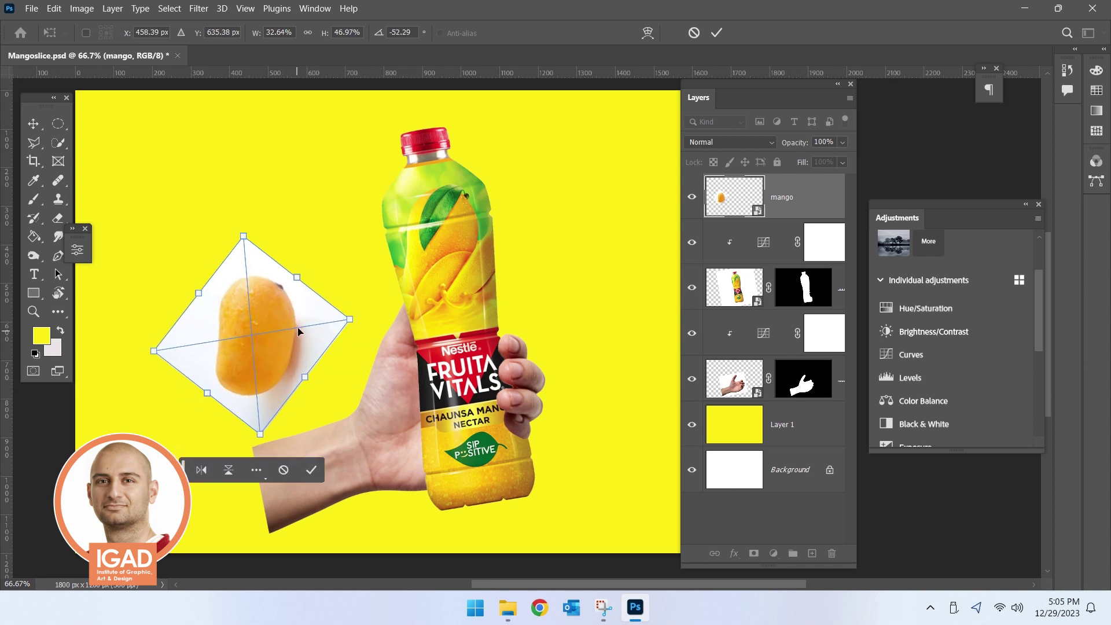
pyautogui.moveTo(356, 319); pyautogui.dragTo(363, 317)
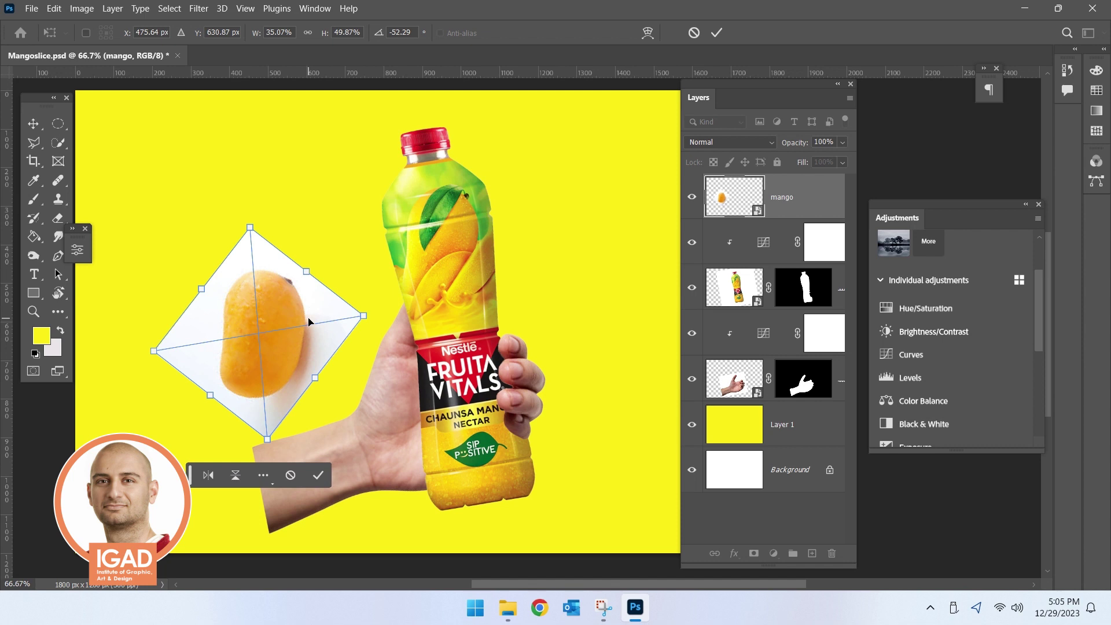
pyautogui.press('Return')
pyautogui.press('b')
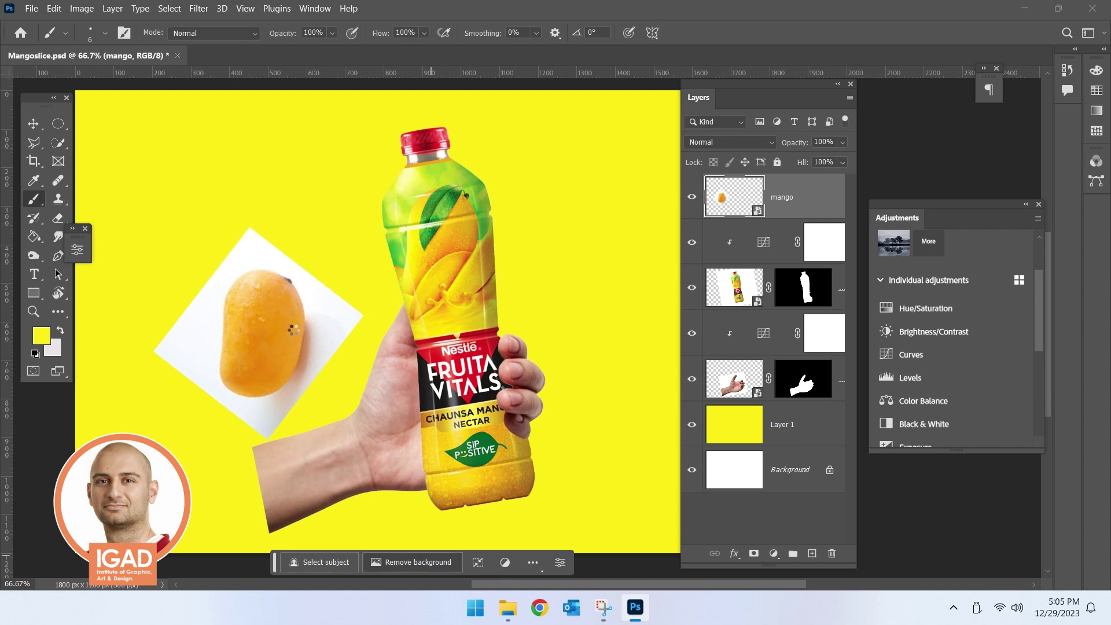
# - Move the mango down onto the forearm's cut end, abandoning a trial distort
pyautogui.press('v')
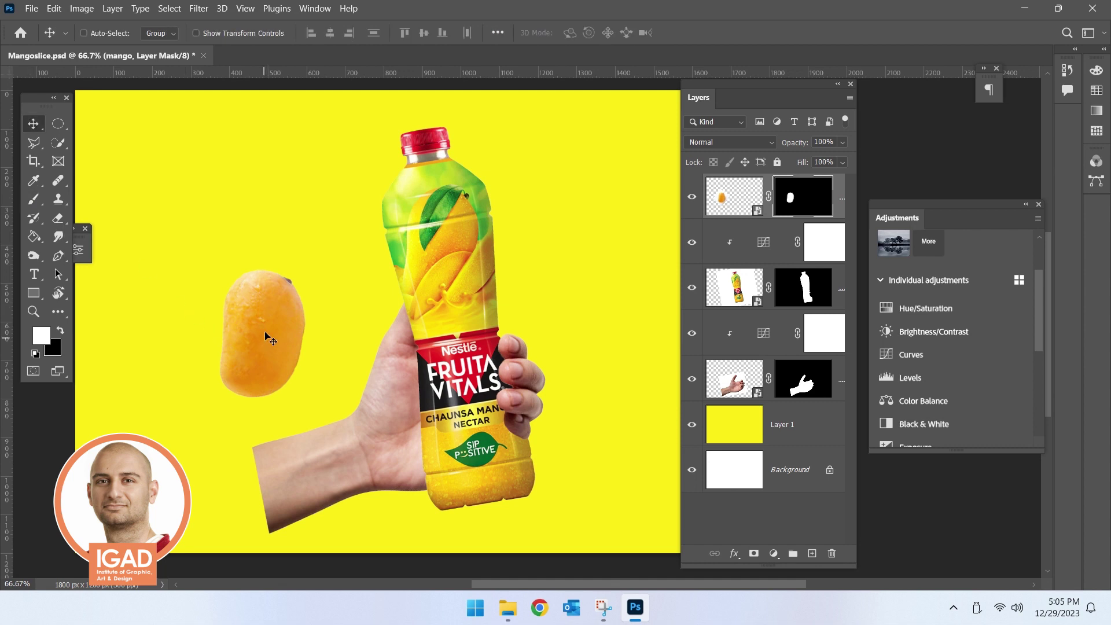
pyautogui.moveTo(267, 332); pyautogui.dragTo(280, 295)
pyautogui.hotkey('ctrl', 't')
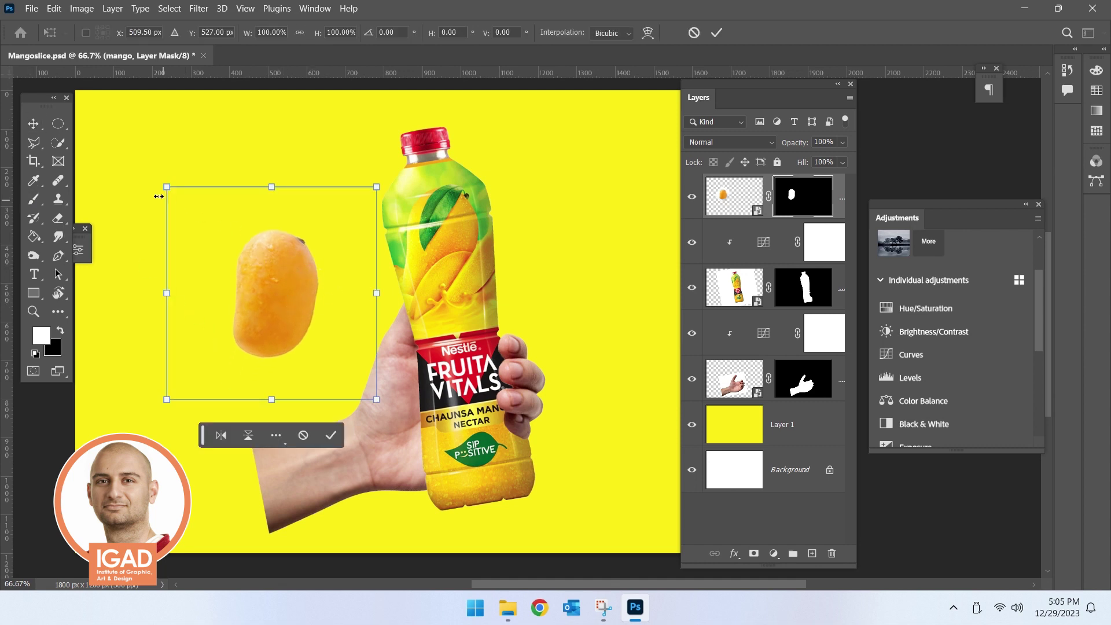
pyautogui.moveTo(167, 187); pyautogui.dragTo(190, 205)
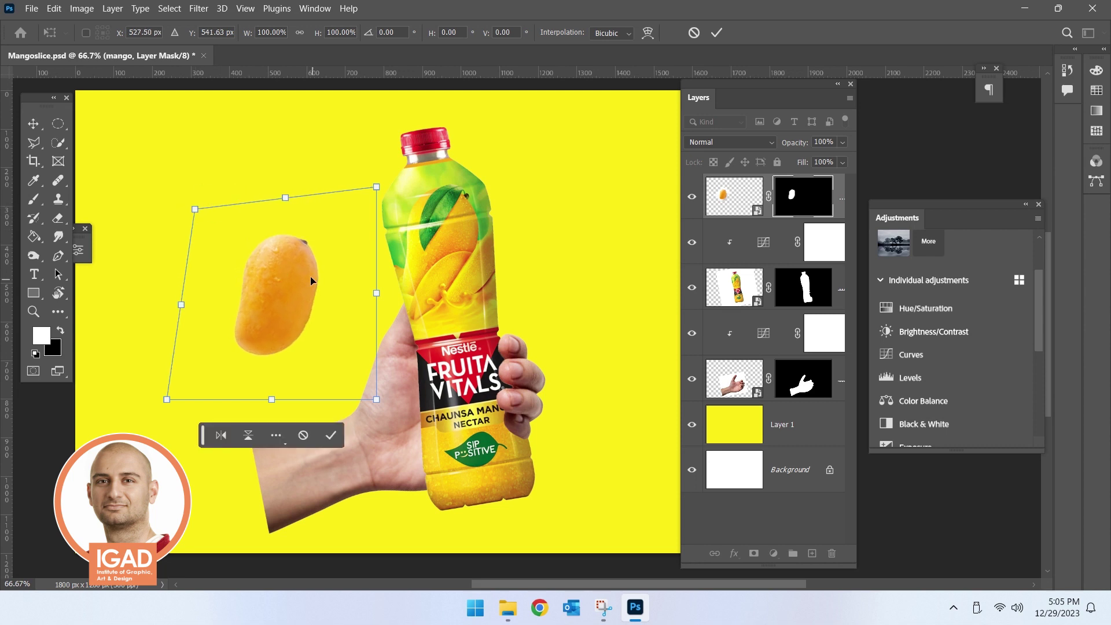
pyautogui.press('Escape')
pyautogui.moveTo(269, 373); pyautogui.dragTo(287, 361)
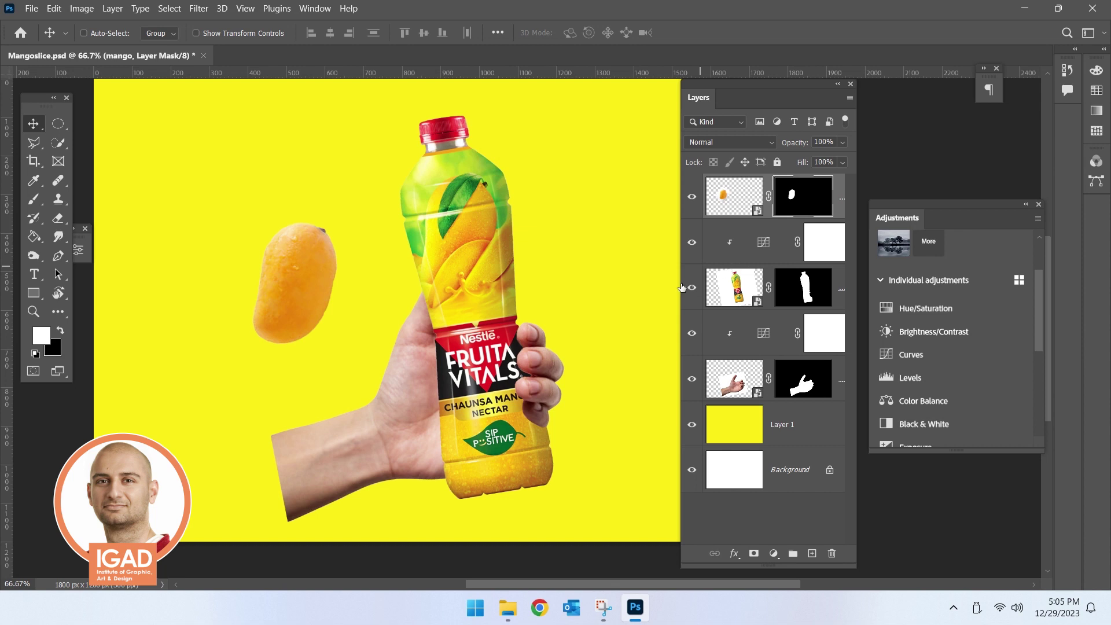
pyautogui.moveTo(291, 305)
pyautogui.mouseDown()
pyautogui.moveTo(260, 457)
pyautogui.moveTo(246, 461)
pyautogui.moveTo(261, 454)
pyautogui.mouseUp()
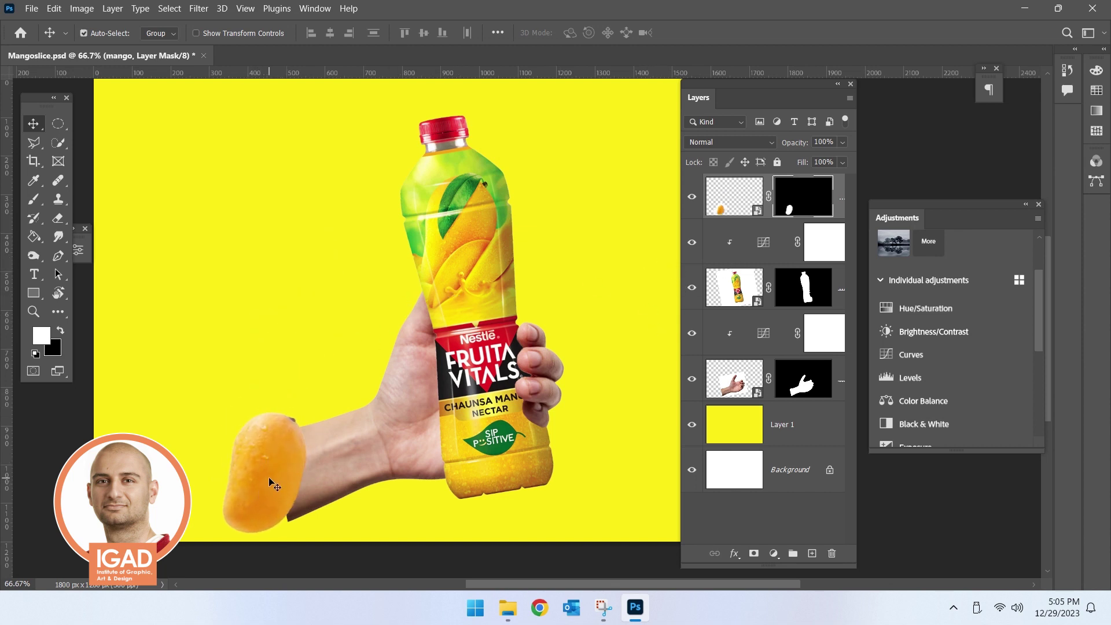
pyautogui.hotkey('ctrl', '+')
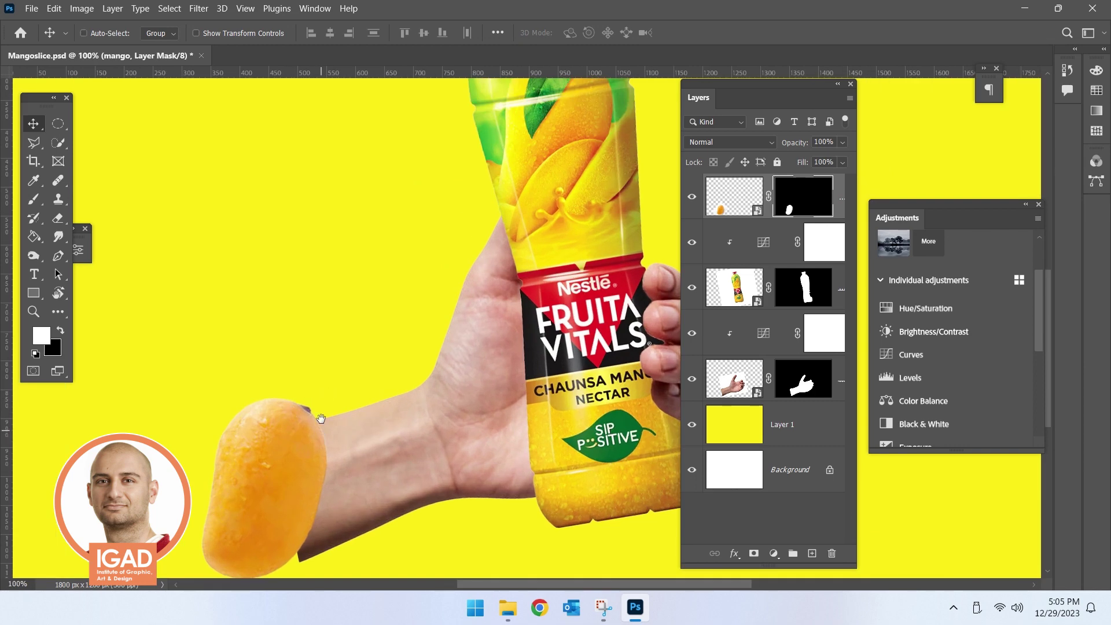
pyautogui.scroll(-5, 329, 390)
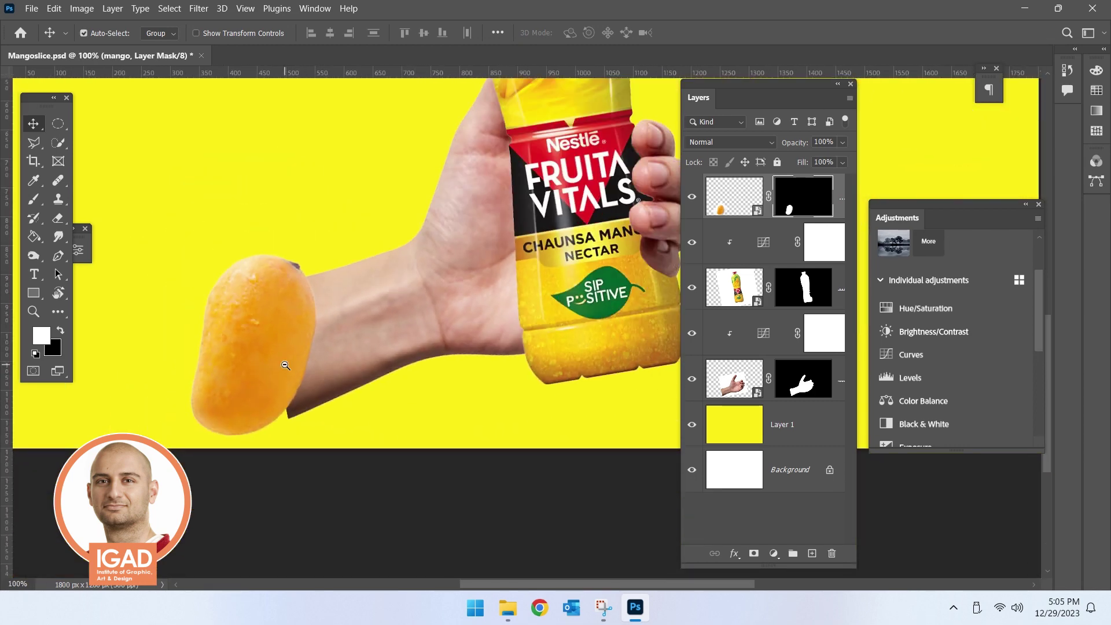
pyautogui.hotkey('ctrl', '-')
# - Select Layer 1 and sample the mango's orange as the foreground colour
pyautogui.press('b')
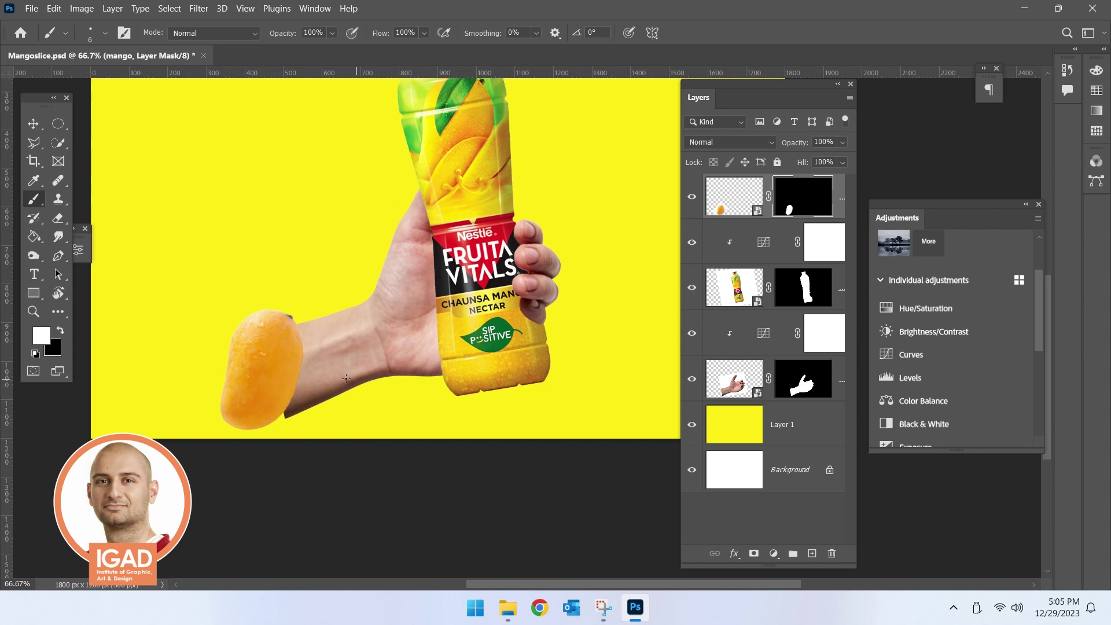
pyautogui.keyDown('alt'); pyautogui.click(286, 376); pyautogui.keyUp('alt')
pyautogui.click(716, 439)
pyautogui.keyDown('alt'); pyautogui.click(283, 368); pyautogui.keyUp('alt')
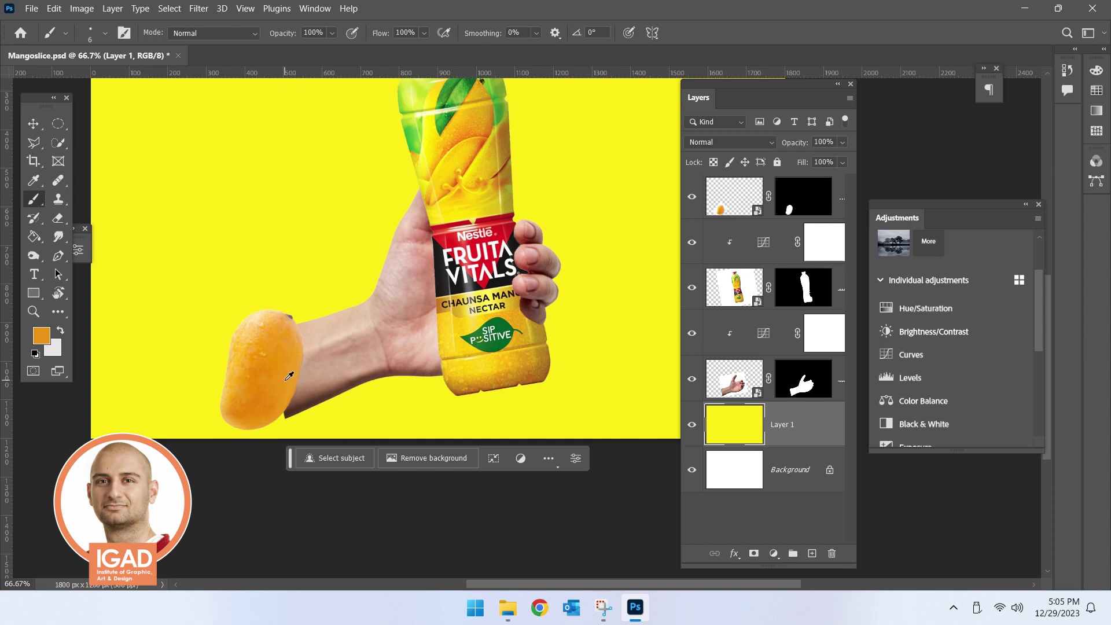
# - Fill the background Layer 1 with the mango orange using the Paint Bucket
pyautogui.click(33, 236)
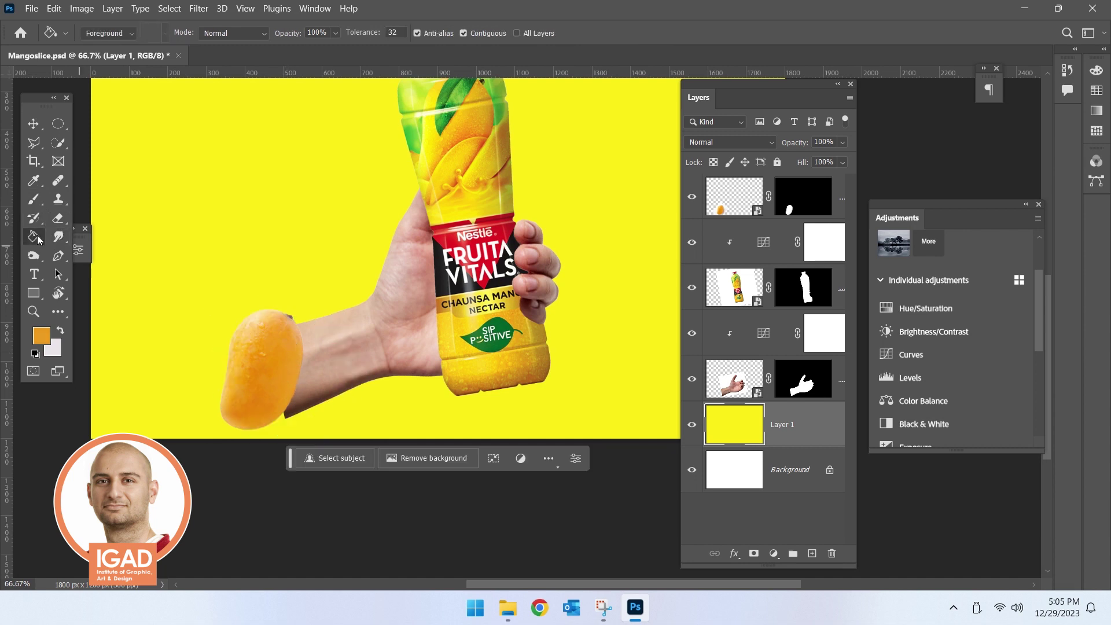
pyautogui.click(235, 206)
pyautogui.scroll(2, 284, 227)
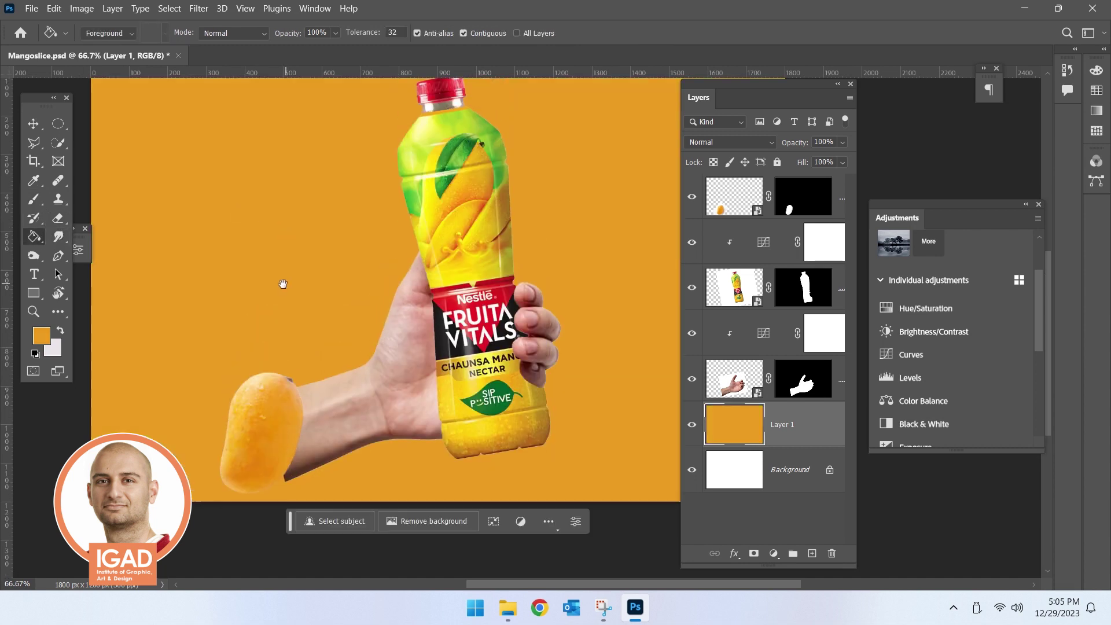
# - Set the foreground colour to golden yellow eccd22 and refill the background with it
pyautogui.click(41, 335)
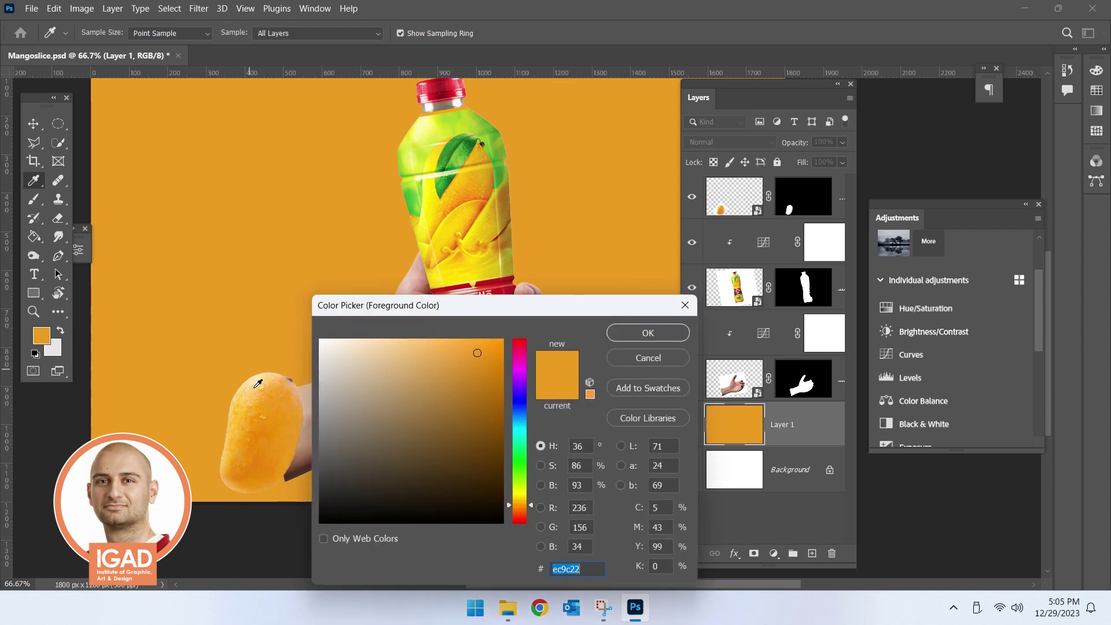
pyautogui.moveTo(532, 504); pyautogui.dragTo(531, 494)
pyautogui.moveTo(475, 379); pyautogui.dragTo(489, 350)
pyautogui.click(225, 224)
pyautogui.click(521, 498)
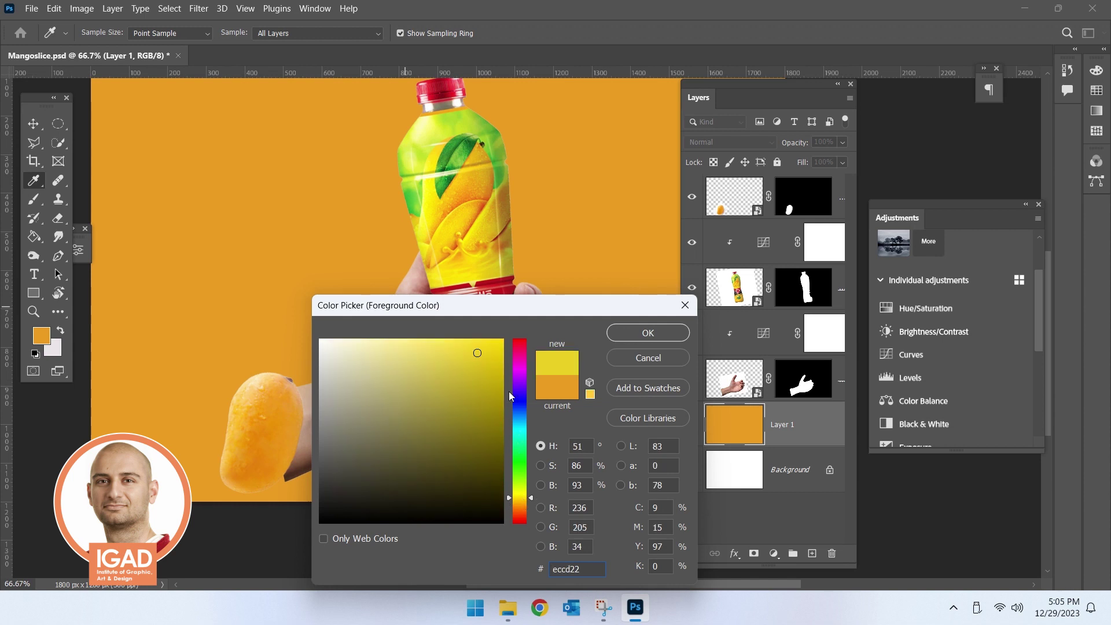
pyautogui.click(647, 333)
pyautogui.press('g')
pyautogui.click(335, 301)
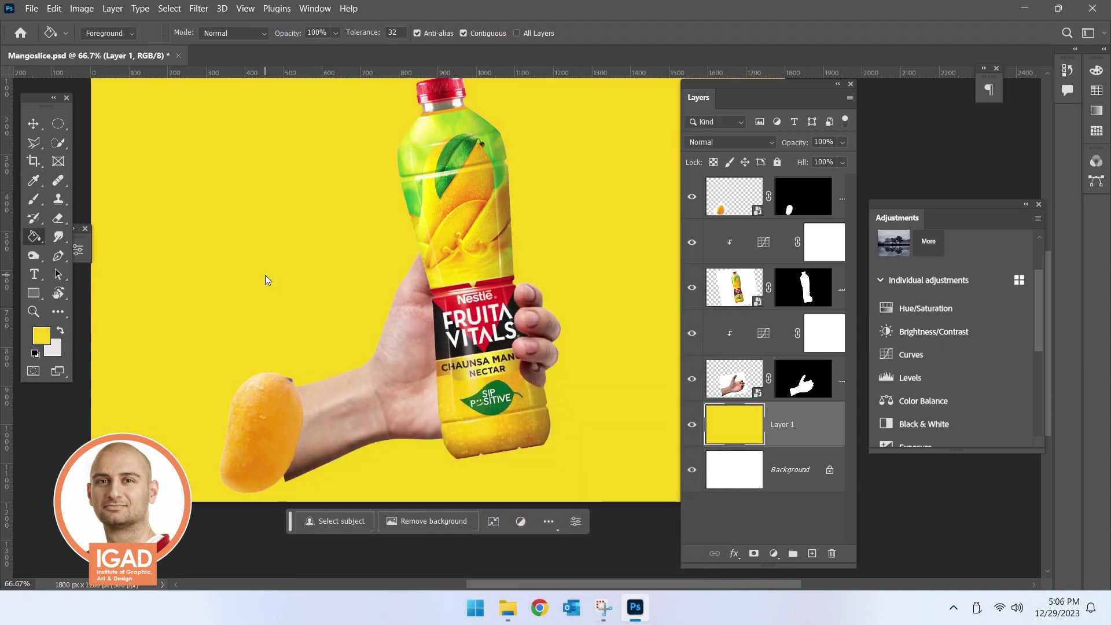
# - Check the whole ad, then select the mango layer's mask with the Move tool
pyautogui.hotkey('ctrl', '-')
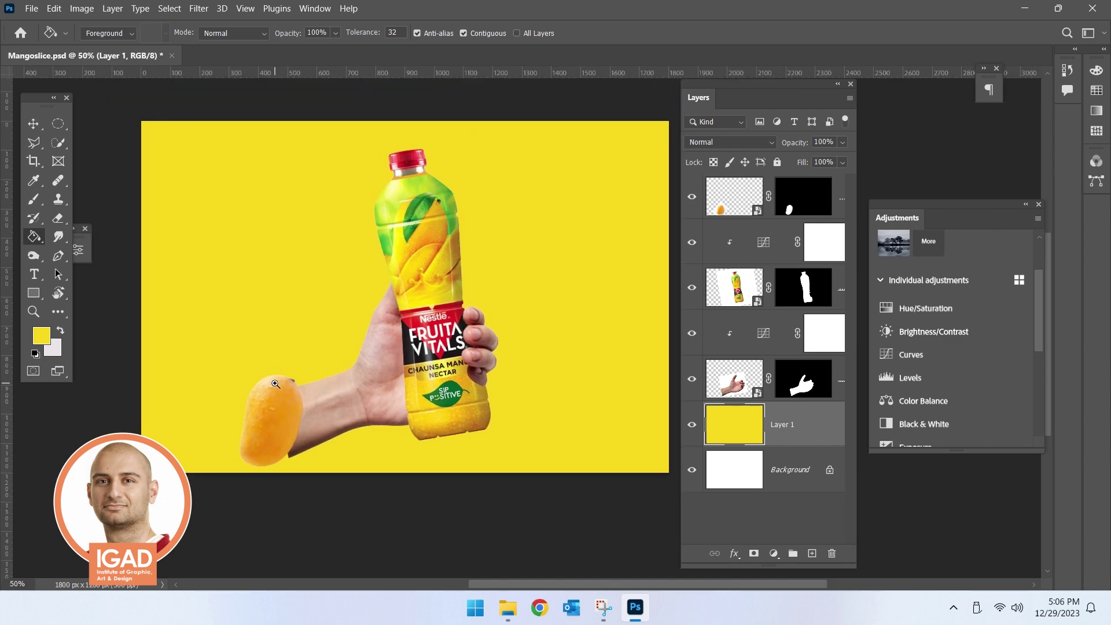
pyautogui.hotkey('ctrl', '+')
pyautogui.click(33, 123)
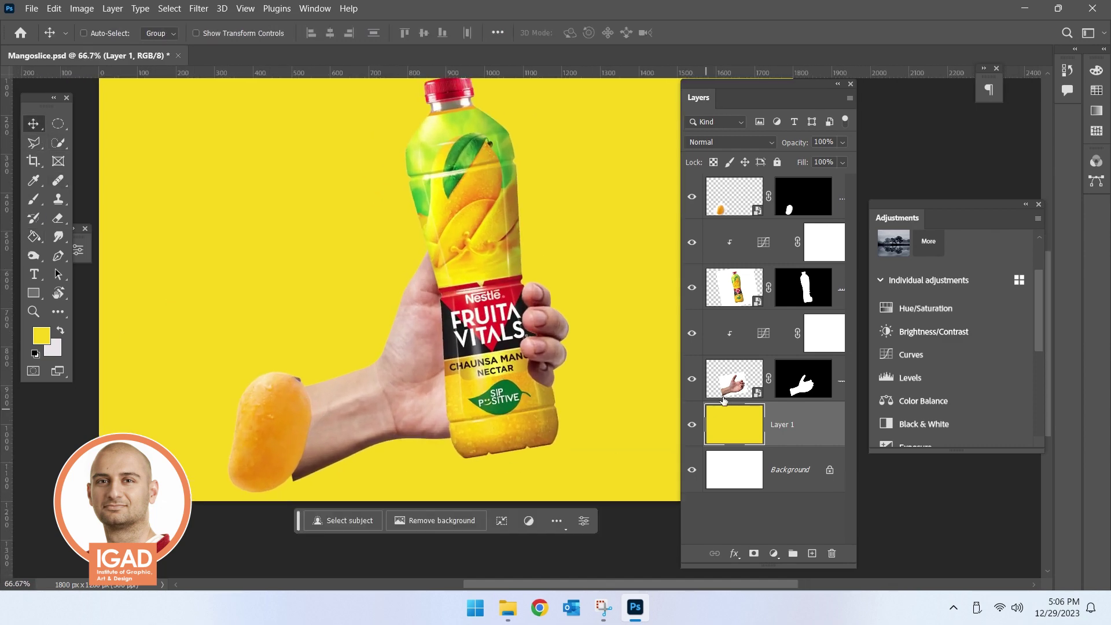
pyautogui.click(826, 201)
# - Add a Hue/Saturation layer clipped to the mango and shift its hue +5 toward yellow
pyautogui.press('d')
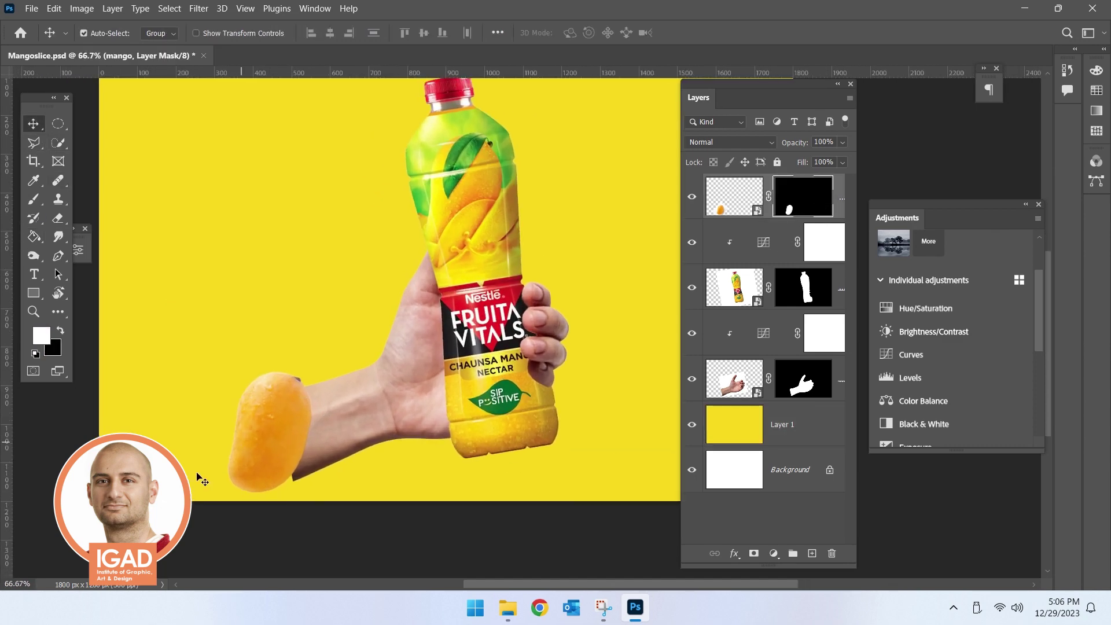
pyautogui.hotkey('ctrl', '+')
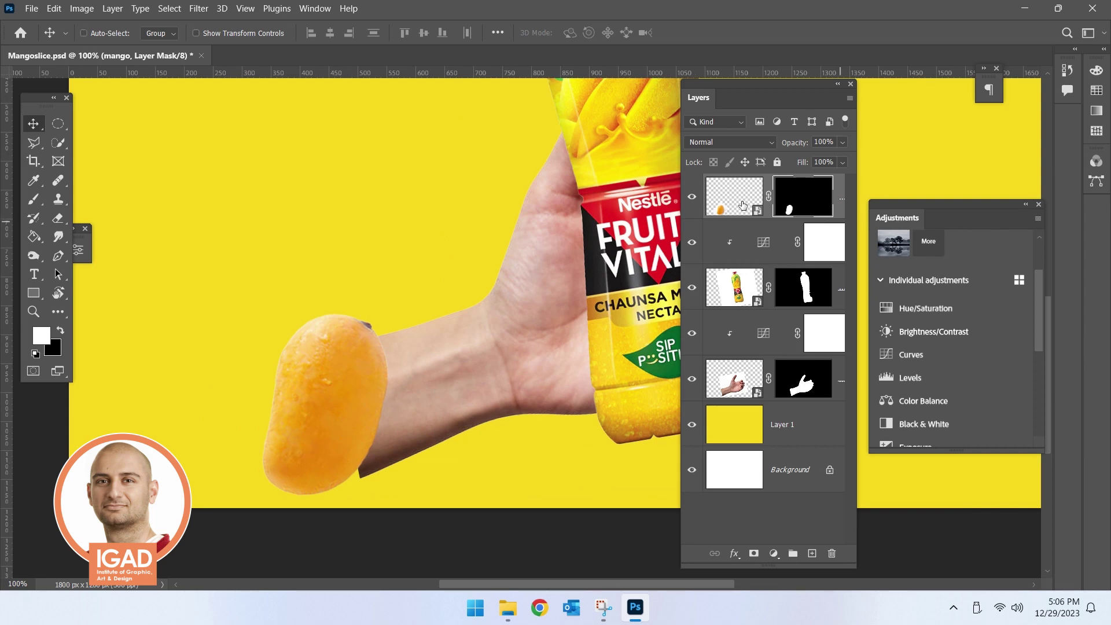
pyautogui.click(929, 307)
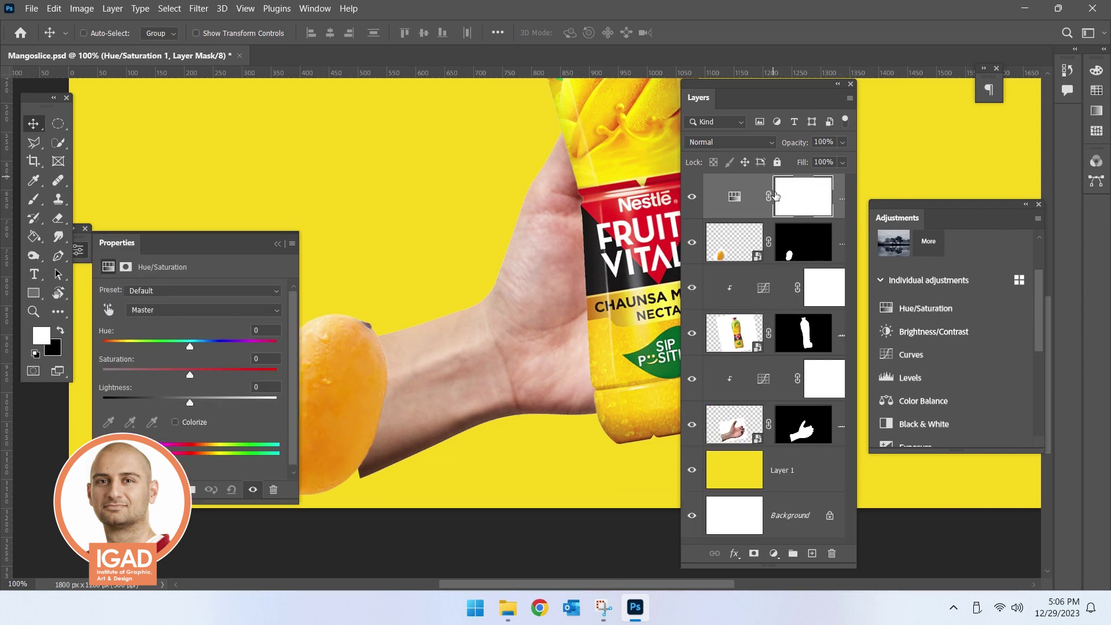
pyautogui.rightClick(841, 201)
pyautogui.click(871, 305)
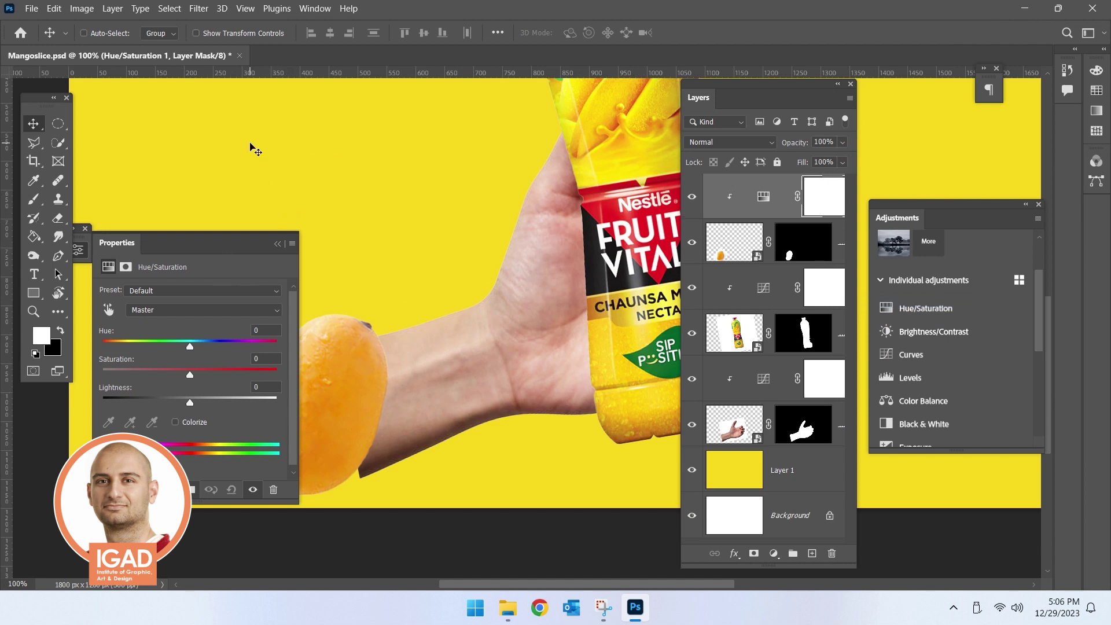
pyautogui.moveTo(216, 258); pyautogui.dragTo(215, 120)
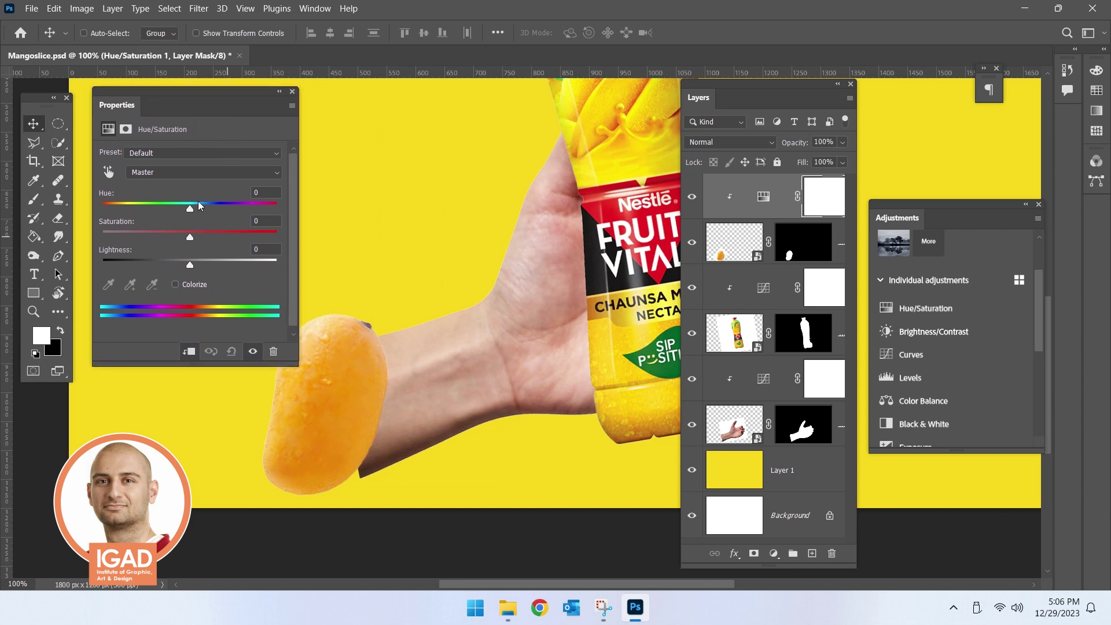
pyautogui.moveTo(191, 211); pyautogui.dragTo(189, 237)
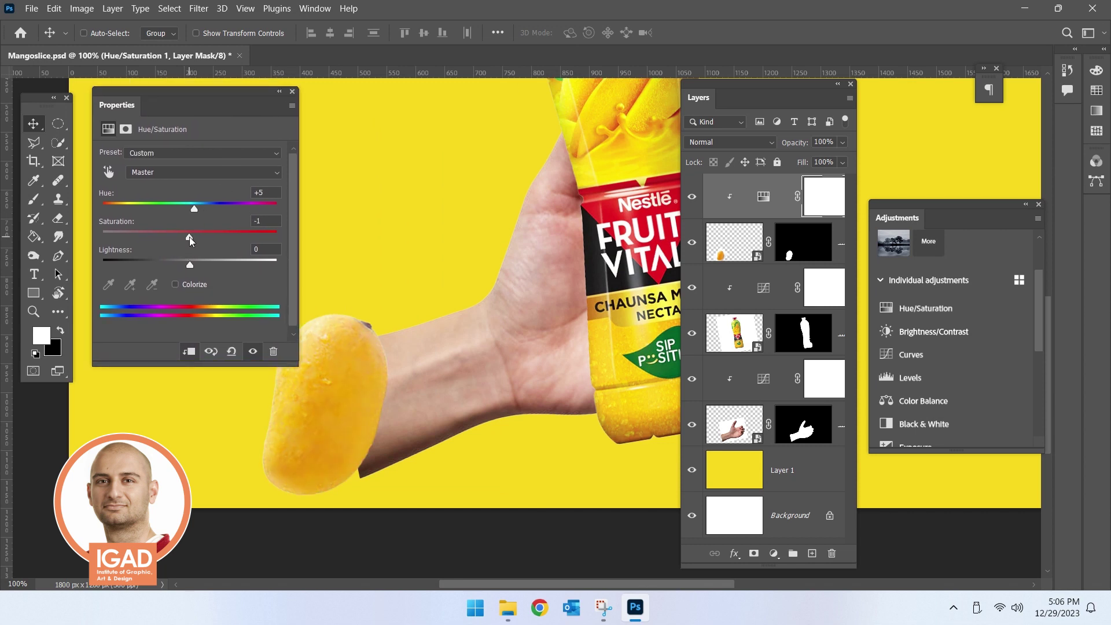
pyautogui.click(912, 359)
# - Clip the Curves layer to the mango and try a two-point S-curve
pyautogui.rightClick(833, 207)
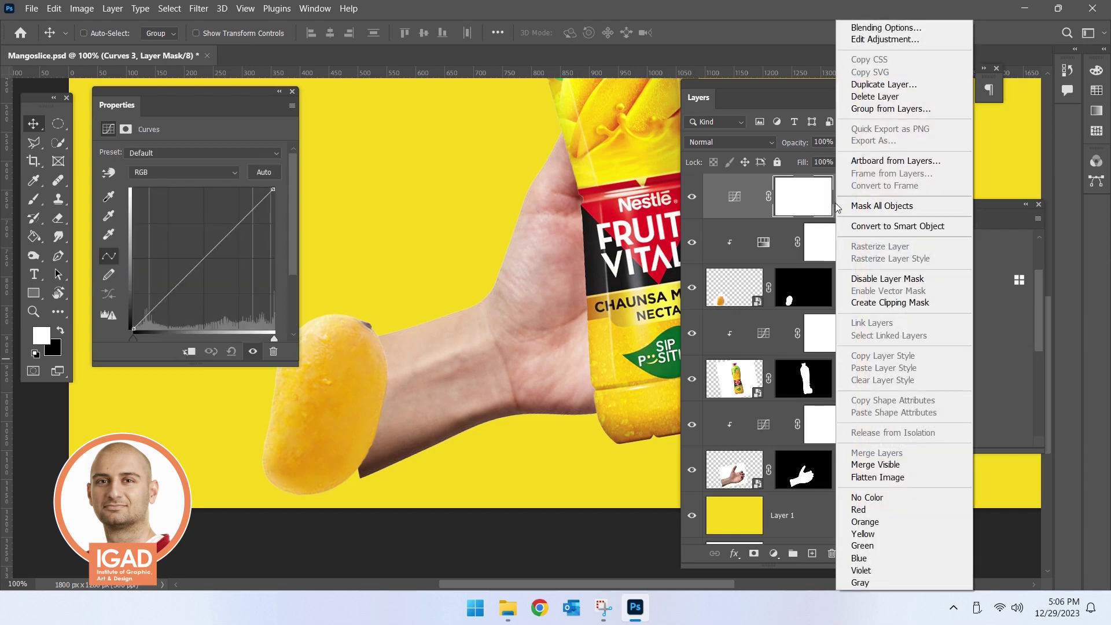
pyautogui.click(871, 302)
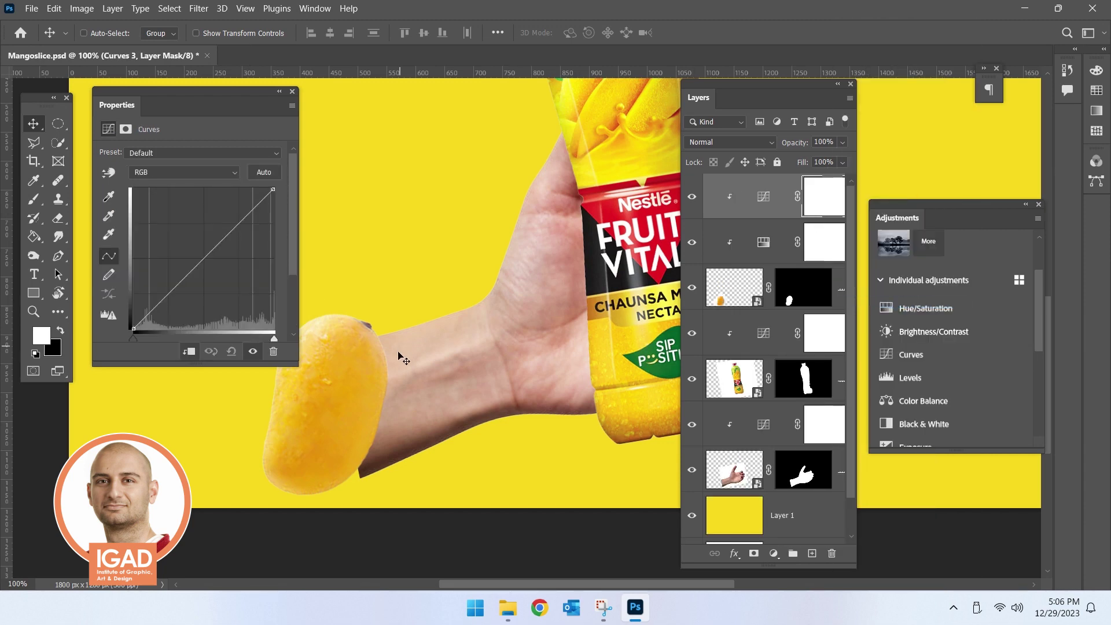
pyautogui.click(229, 220)
pyautogui.click(177, 297)
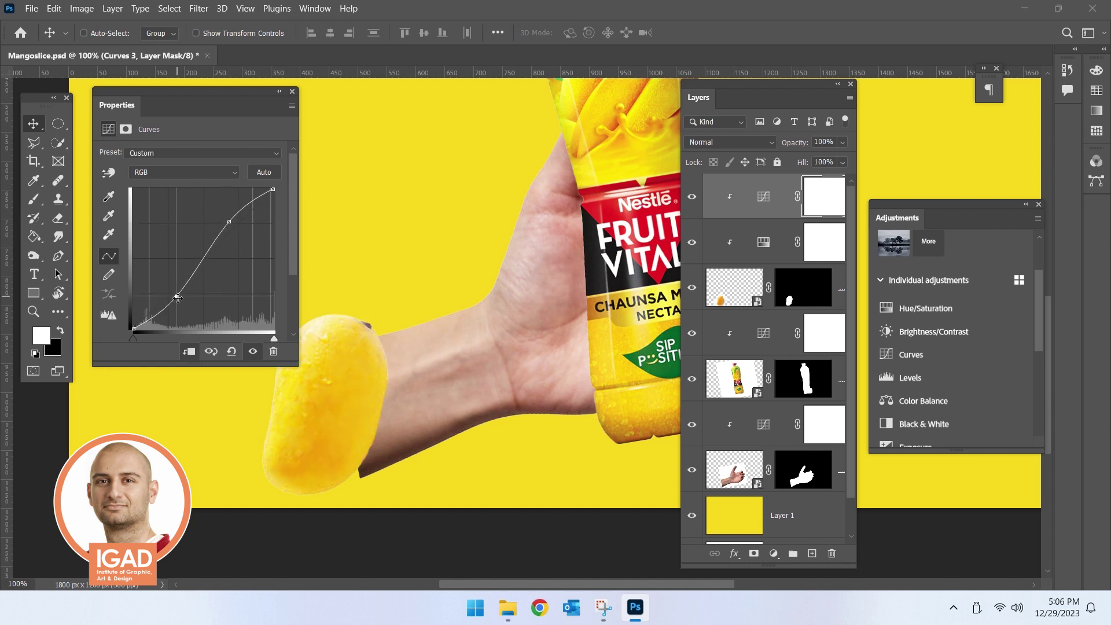
pyautogui.moveTo(225, 223); pyautogui.dragTo(231, 228)
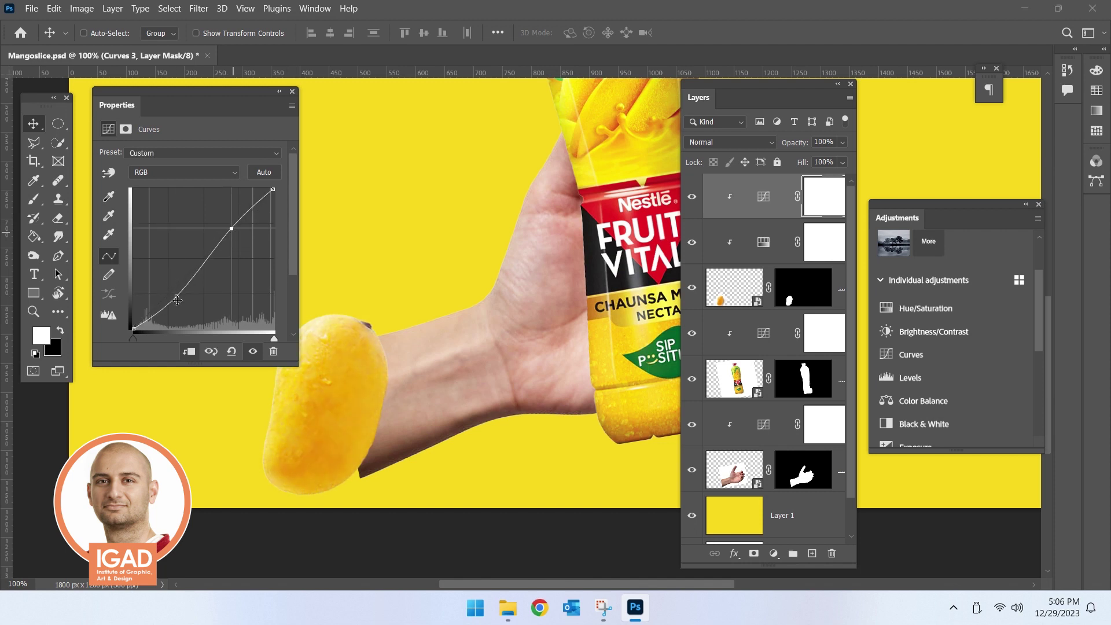
pyautogui.moveTo(185, 288); pyautogui.dragTo(186, 305)
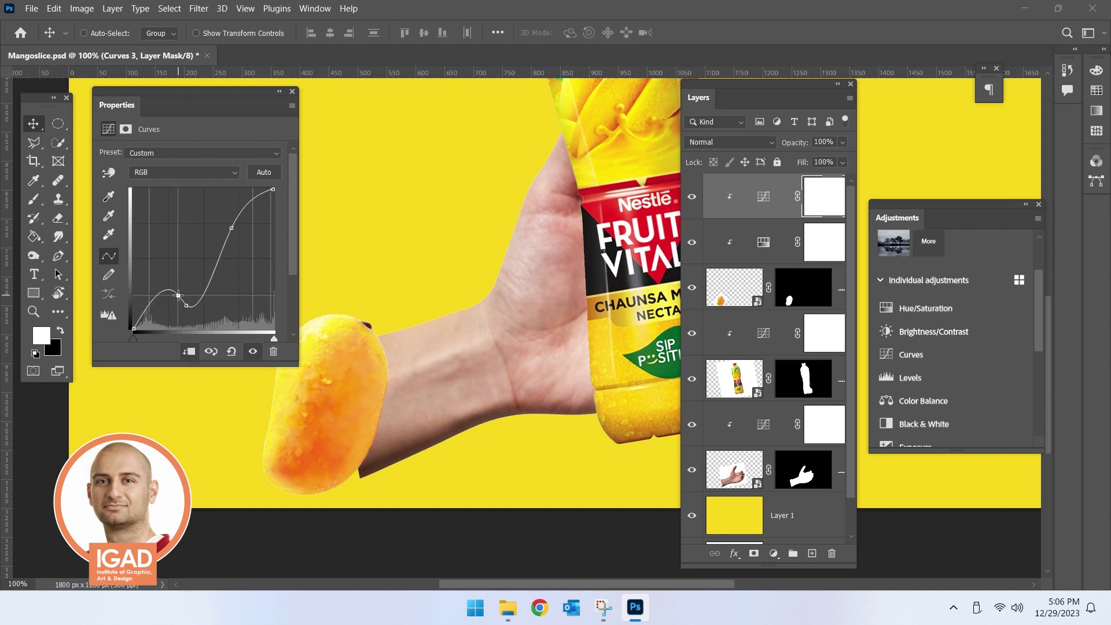
# - Reset the curve and redraw a gentle S-curve that deepens the mango's orange
pyautogui.click(231, 351)
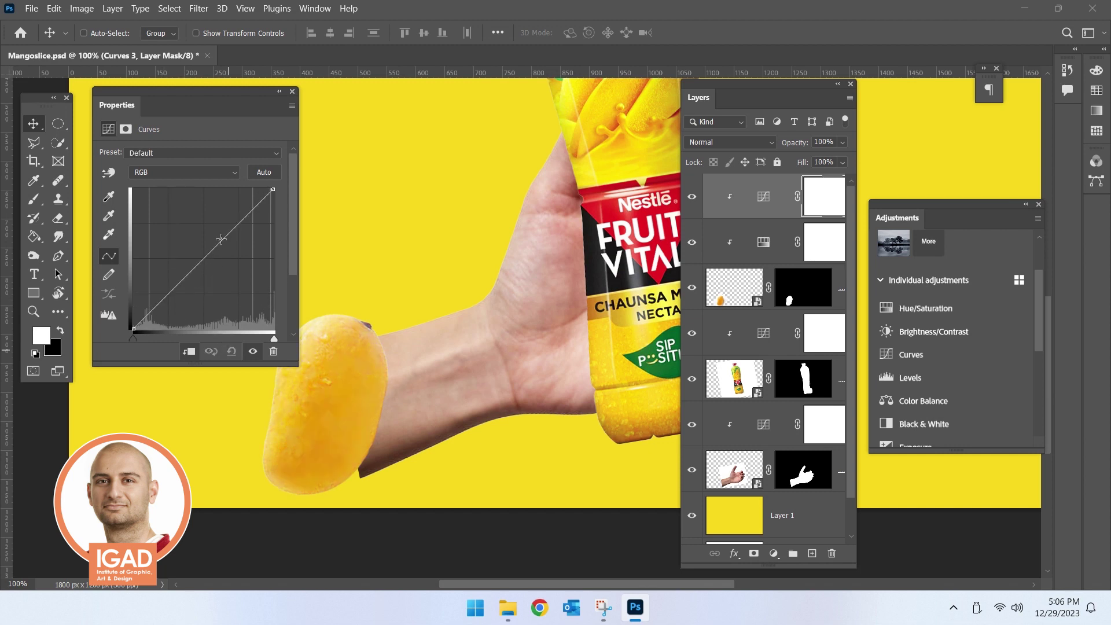
pyautogui.moveTo(221, 240); pyautogui.dragTo(219, 231)
pyautogui.moveTo(161, 296); pyautogui.dragTo(176, 304)
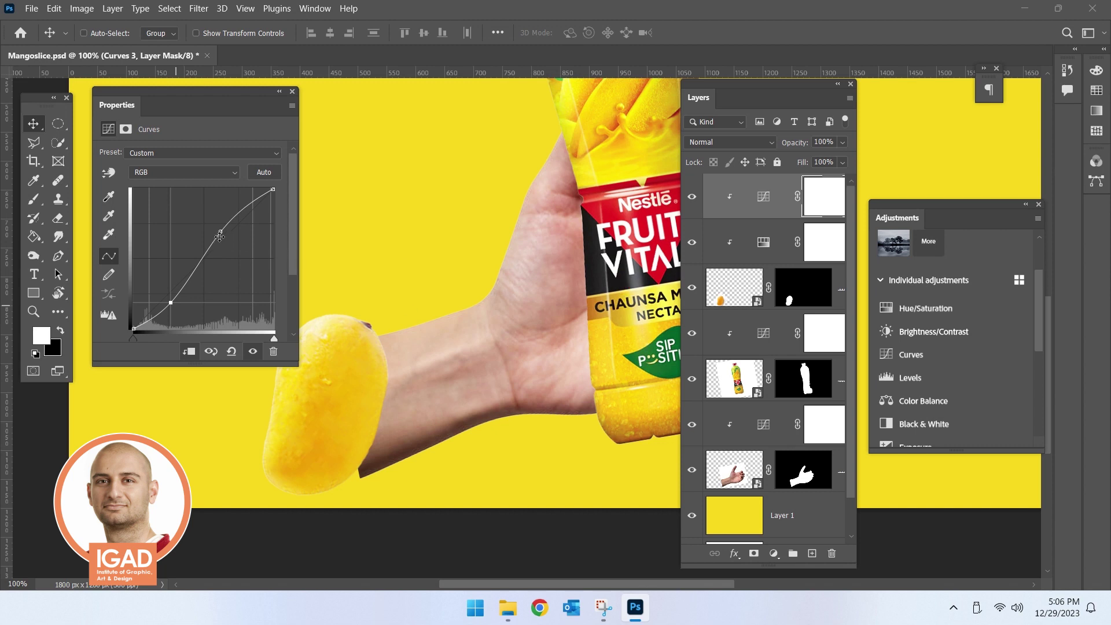
pyautogui.moveTo(220, 234); pyautogui.dragTo(225, 244)
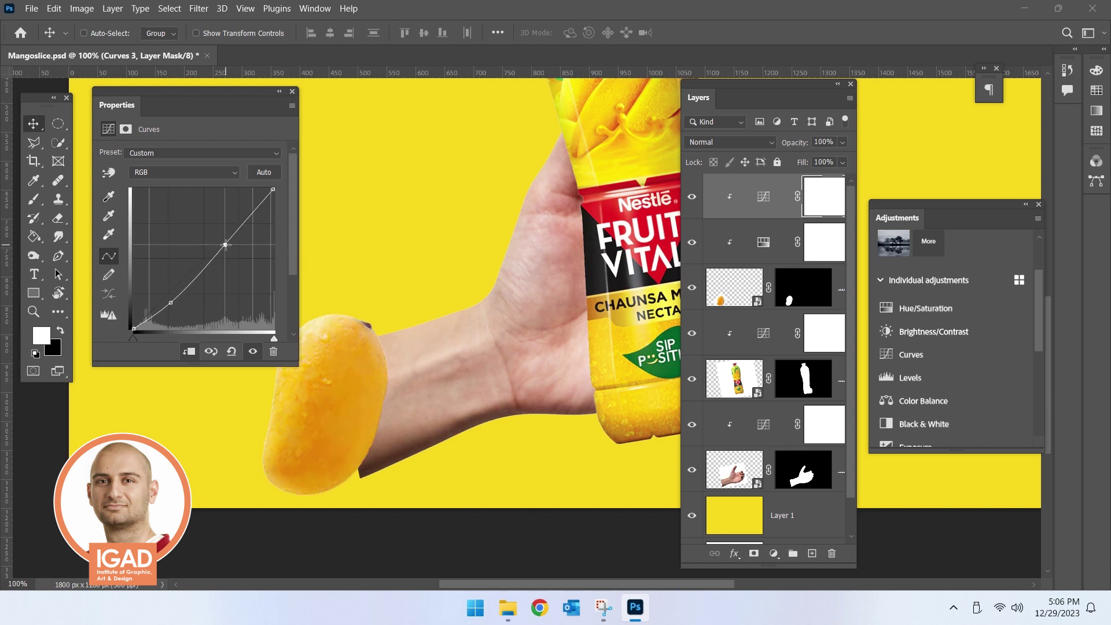
pyautogui.moveTo(225, 245); pyautogui.dragTo(225, 246)
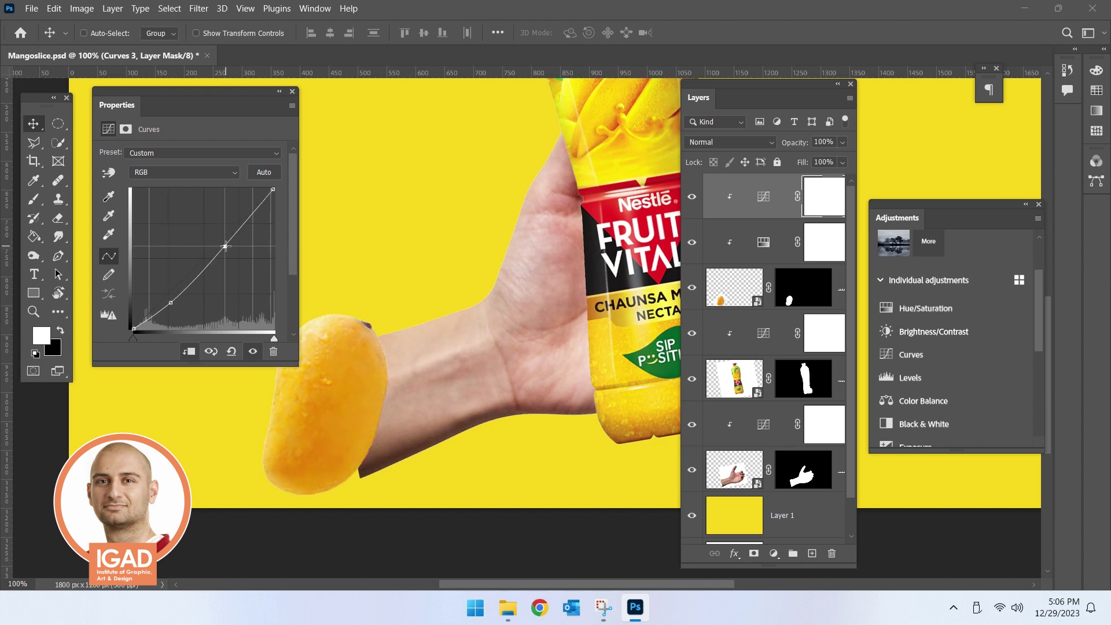
pyautogui.click(279, 91)
pyautogui.hotkey('ctrl', '-')
pyautogui.hotkey('ctrl', '-')
pyautogui.hotkey('ctrl', '-')
# - Save the document, then enlarge the mango about a quarter and rotate it clockwise
pyautogui.hotkey('ctrl', '+')
pyautogui.hotkey('ctrl', 's')
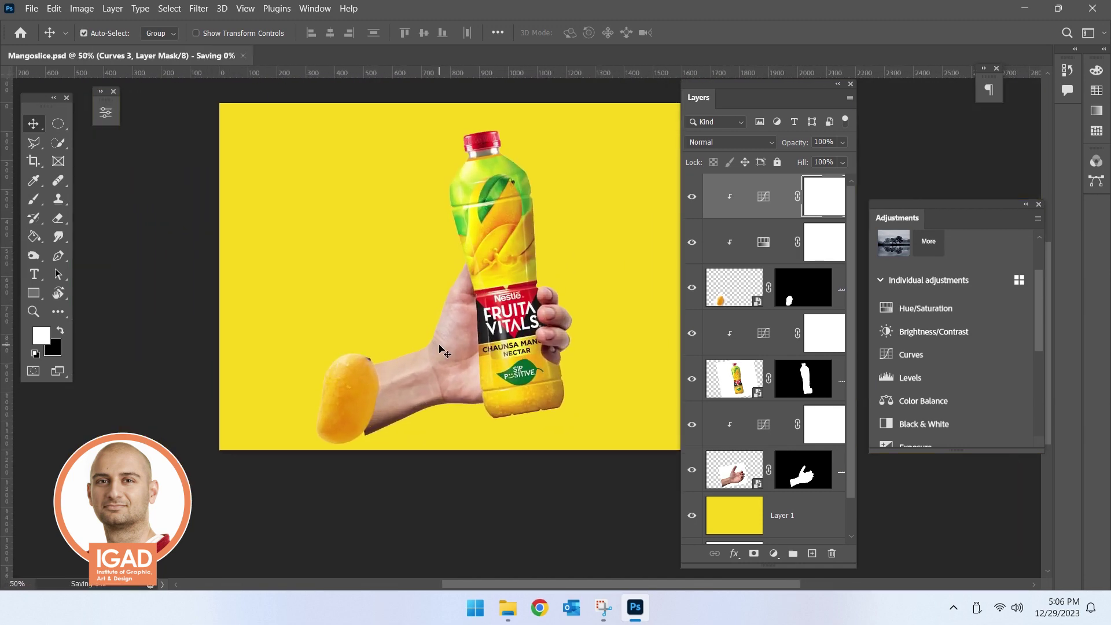
pyautogui.rightClick(369, 394)
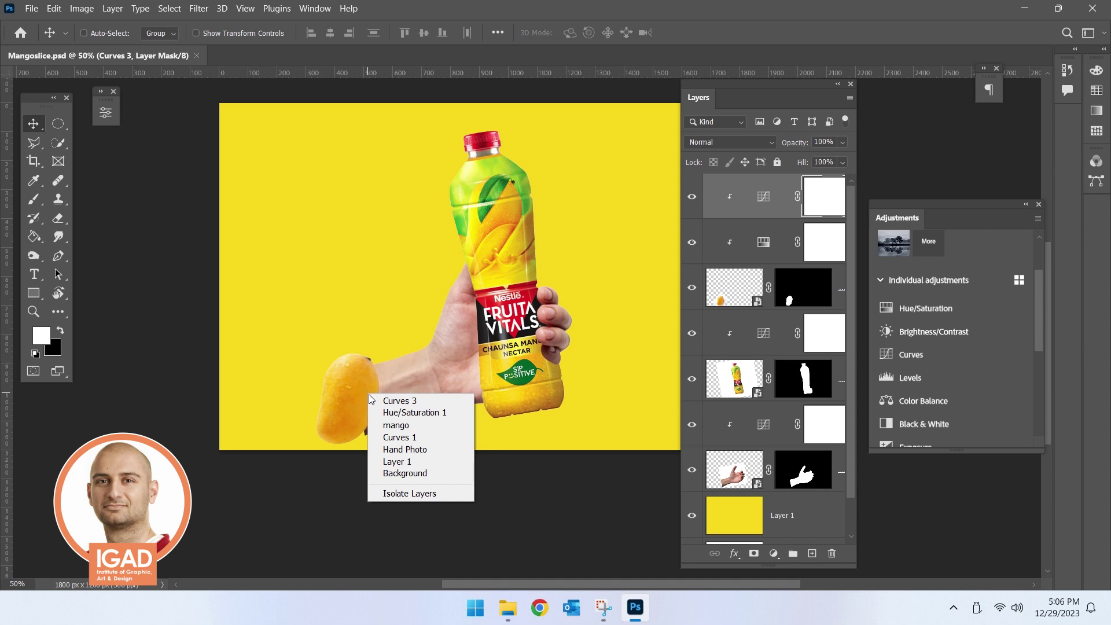
pyautogui.click(395, 426)
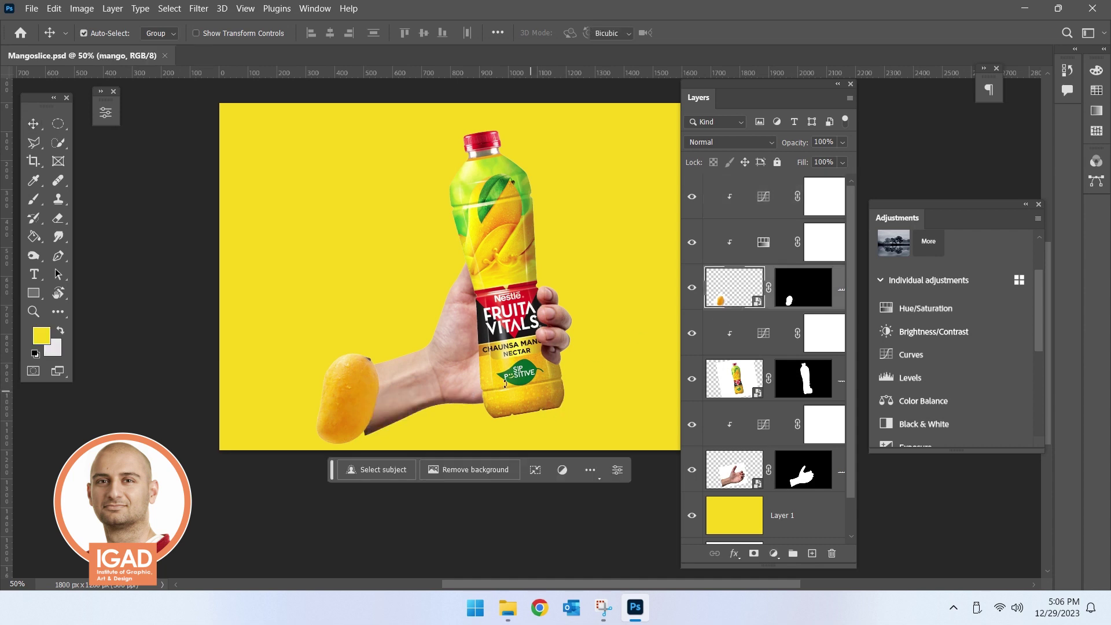
pyautogui.hotkey('ctrl', 't')
pyautogui.moveTo(423, 327); pyautogui.dragTo(464, 285)
pyautogui.moveTo(400, 232); pyautogui.dragTo(440, 243)
pyautogui.moveTo(394, 374); pyautogui.dragTo(374, 382)
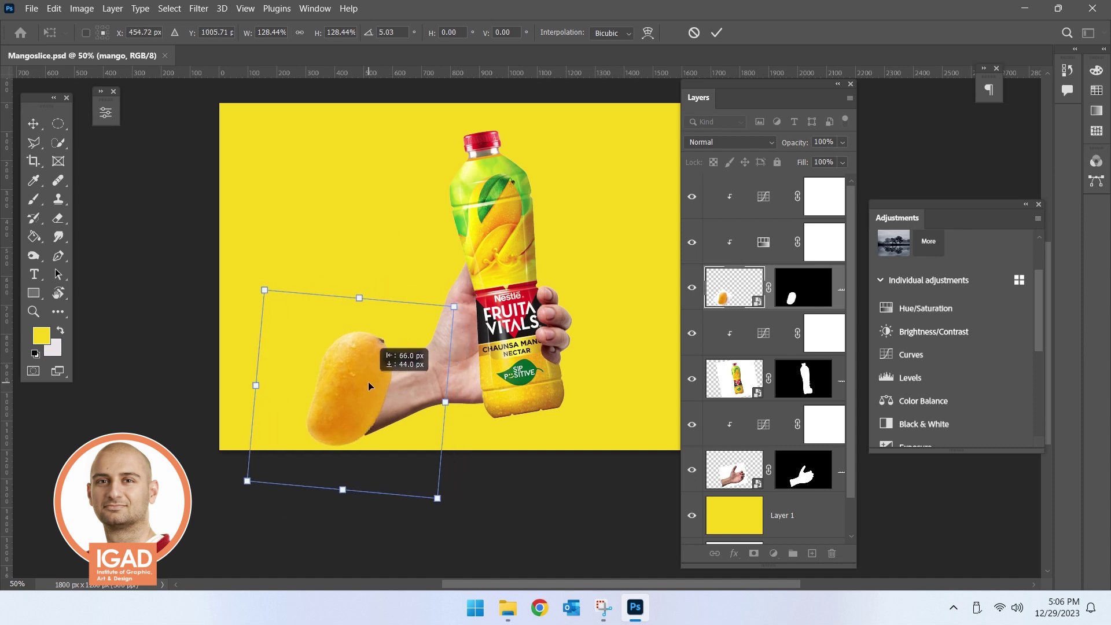
pyautogui.press('Return')
# - Duplicate the mango into the upper left, tilting and narrowing the copy
pyautogui.moveTo(359, 433); pyautogui.dragTo(308, 265)
pyautogui.hotkey('ctrl', 't')
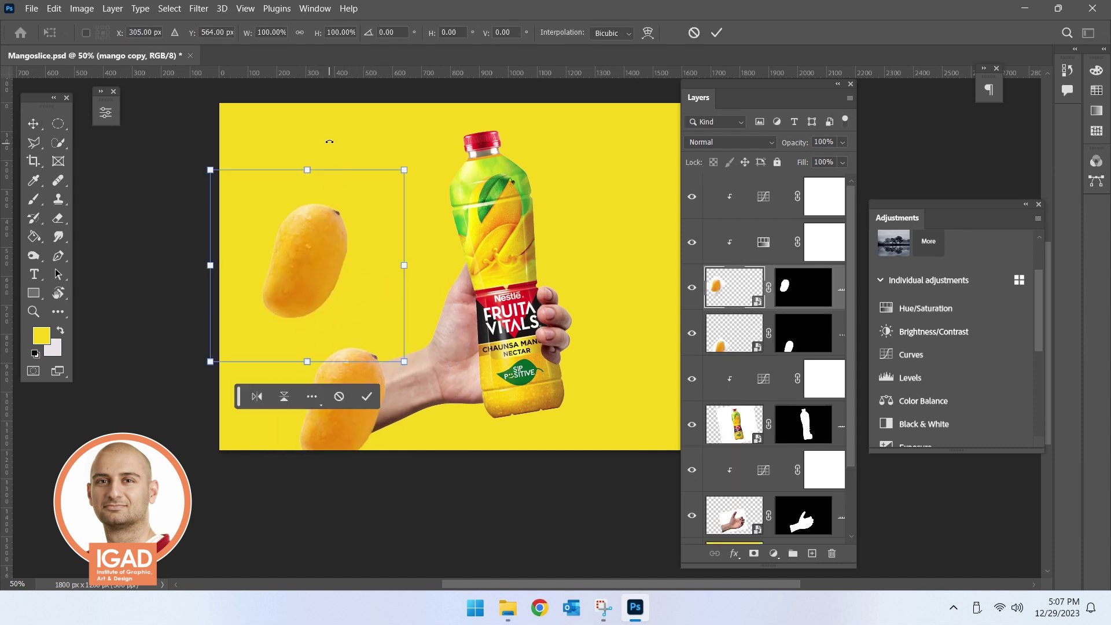
pyautogui.moveTo(408, 302); pyautogui.dragTo(412, 288)
pyautogui.moveTo(425, 363)
pyautogui.mouseDown()
pyautogui.moveTo(308, 286)
pyautogui.moveTo(593, 252)
pyautogui.mouseUp()
pyautogui.press('Return')
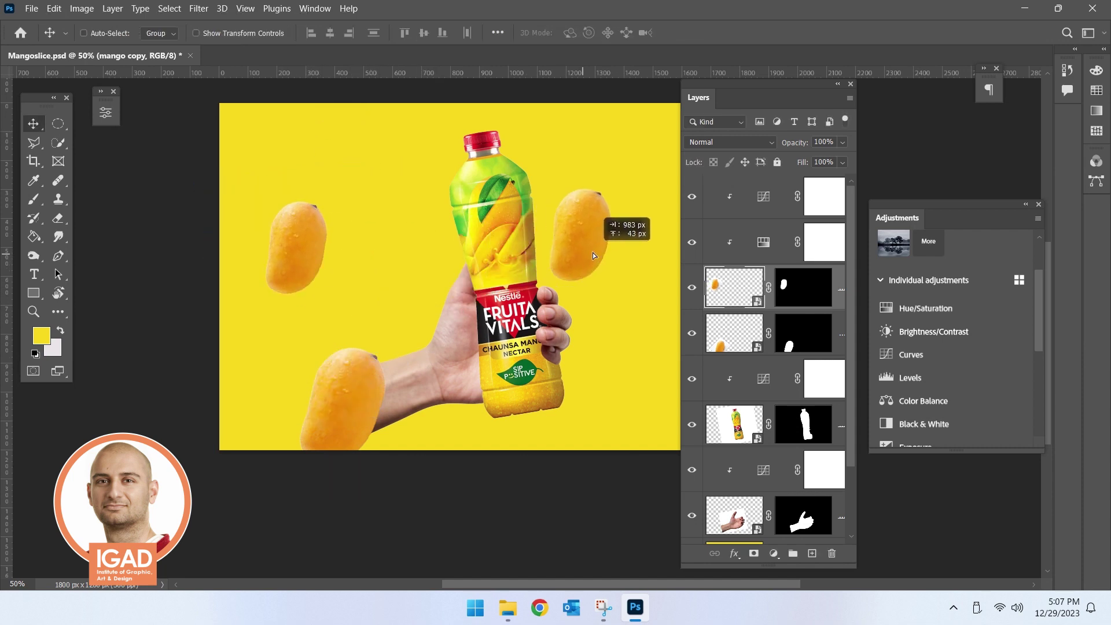
# - Undo the extra mango copies and widen the Layers panel to show layer names
pyautogui.hotkey('ctrl', '+')
pyautogui.moveTo(481, 353); pyautogui.dragTo(467, 357)
pyautogui.rightClick(184, 281)
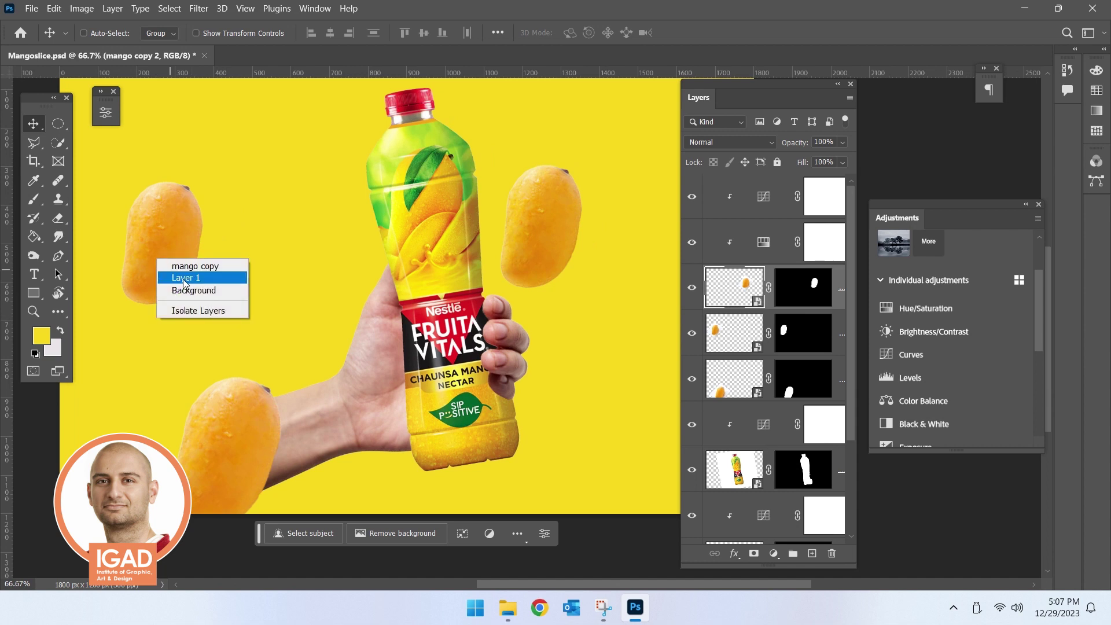
pyautogui.click(188, 259)
pyautogui.hotkey('ctrl', 'z')
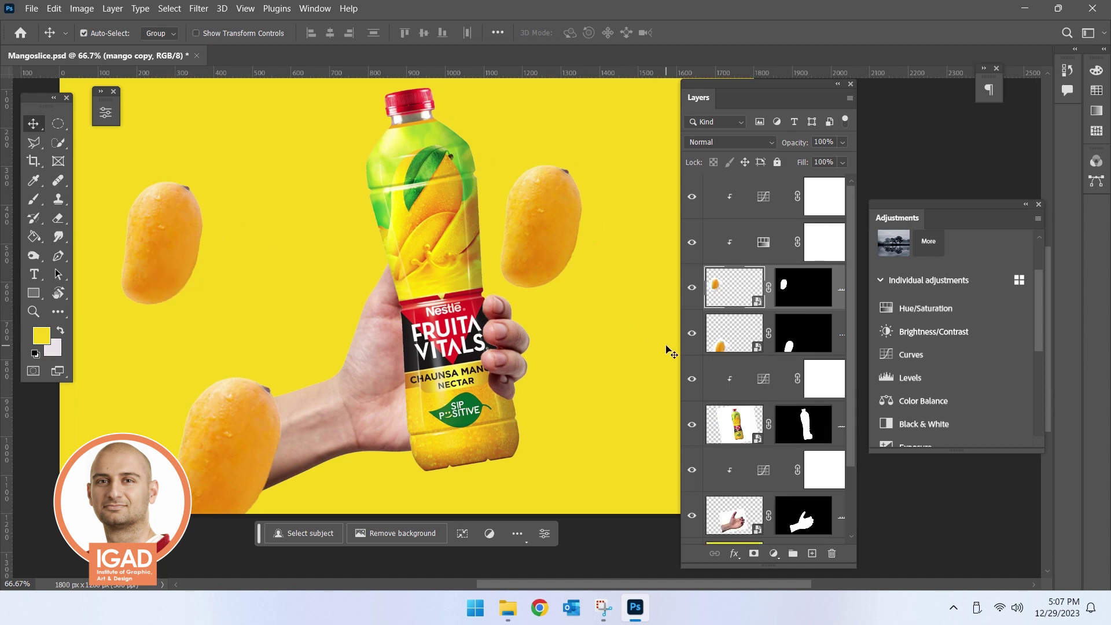
pyautogui.hotkey('ctrl', 'z')
pyautogui.hotkey('ctrl', 'z')
pyautogui.hotkey('ctrl', 'z')
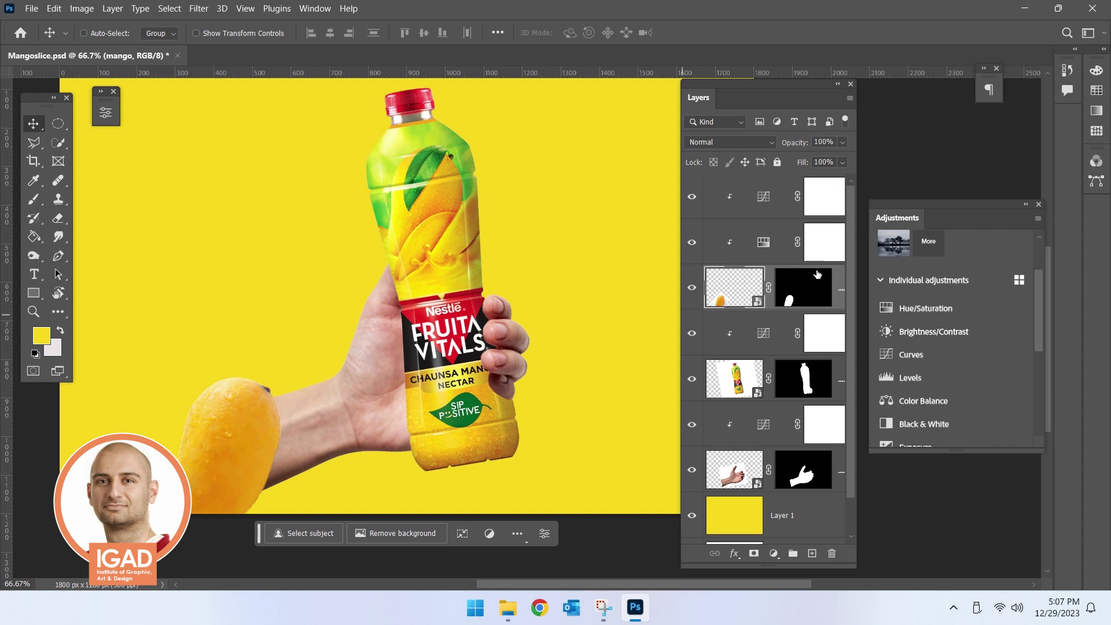
pyautogui.moveTo(856, 322); pyautogui.dragTo(947, 322)
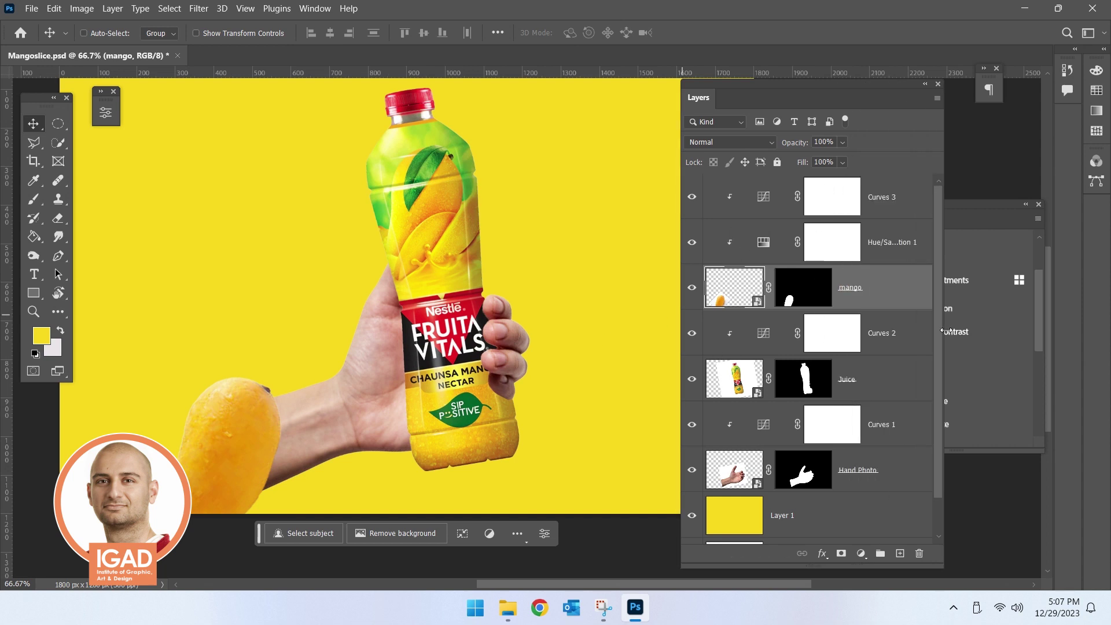
# - Group mango, Hue/Saturation 1 and Curves 3 into Group 1, then toggle its visibility to compare
pyautogui.keyDown('shift'); pyautogui.click(901, 200); pyautogui.keyUp('shift')
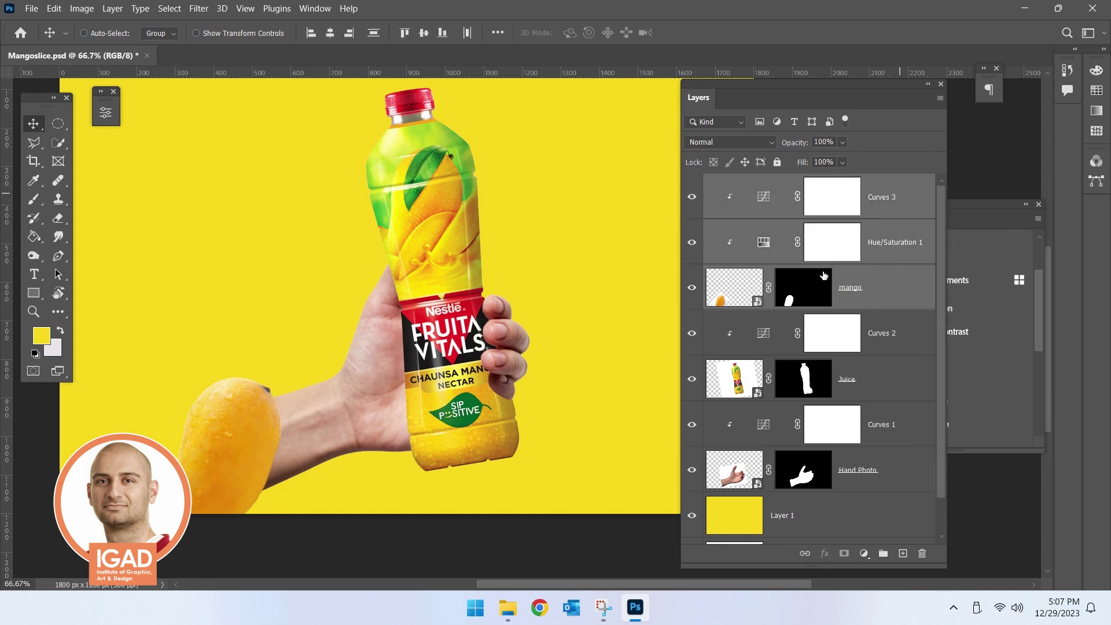
pyautogui.hotkey('ctrl', 'g')
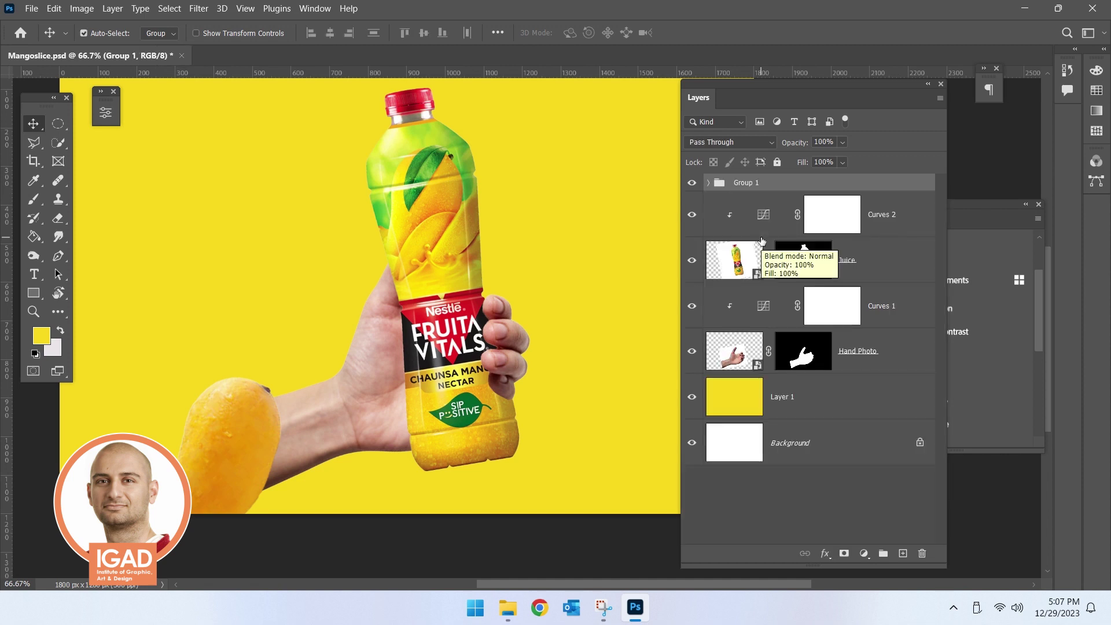
pyautogui.hotkey('ctrl', 'z')
pyautogui.moveTo(879, 299)
pyautogui.mouseDown()
pyautogui.moveTo(868, 553)
pyautogui.moveTo(883, 553)
pyautogui.mouseUp()
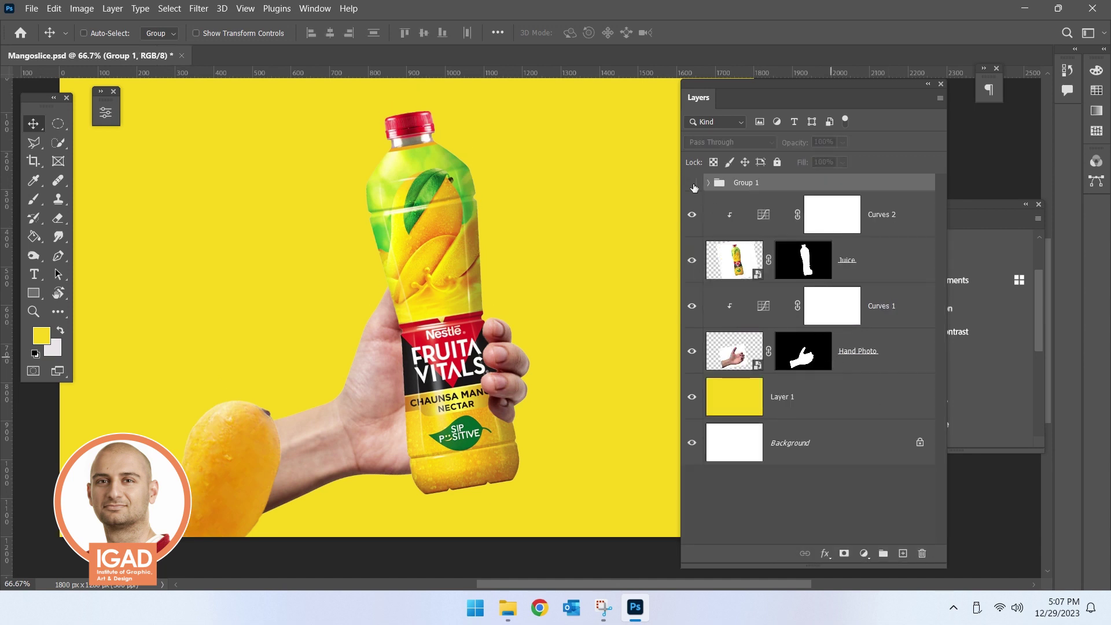
pyautogui.click(693, 183)
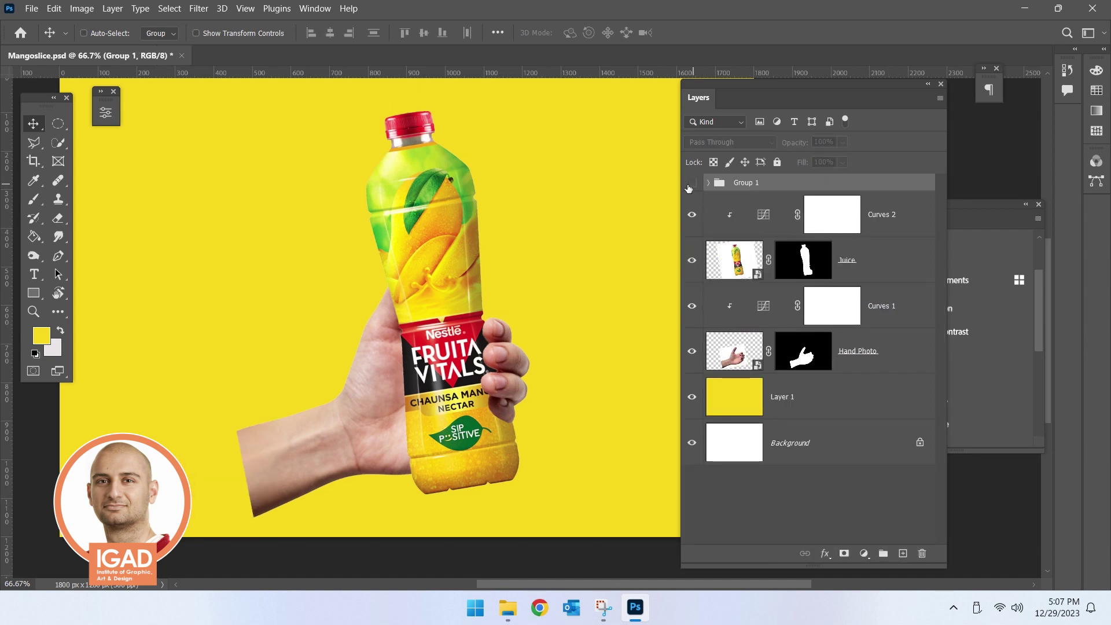
pyautogui.click(690, 184)
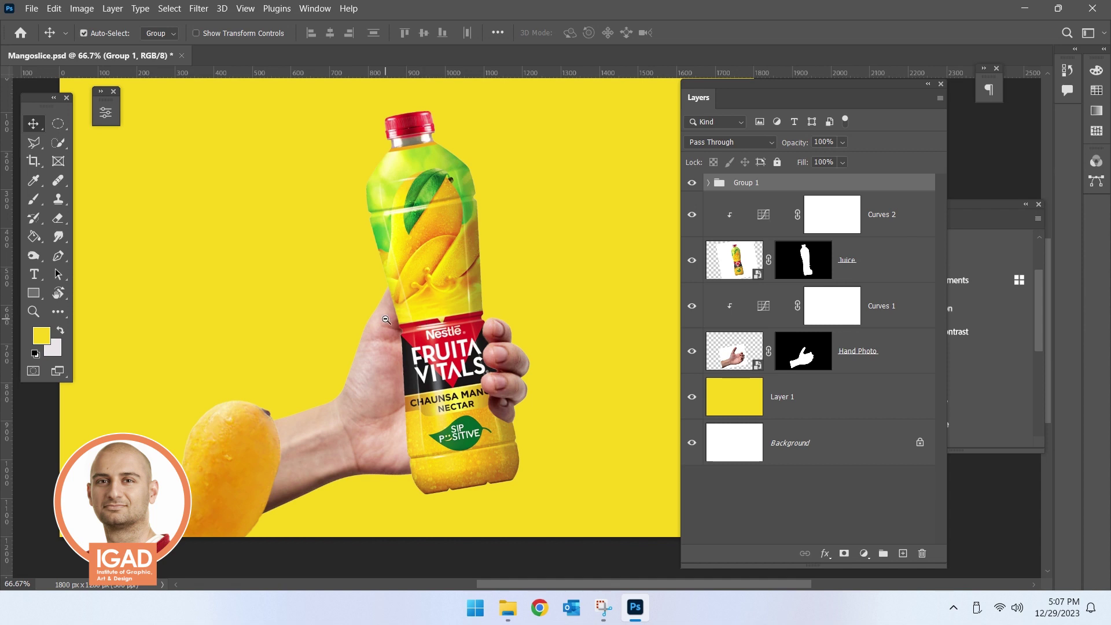
pyautogui.scroll(-4, 382, 310)
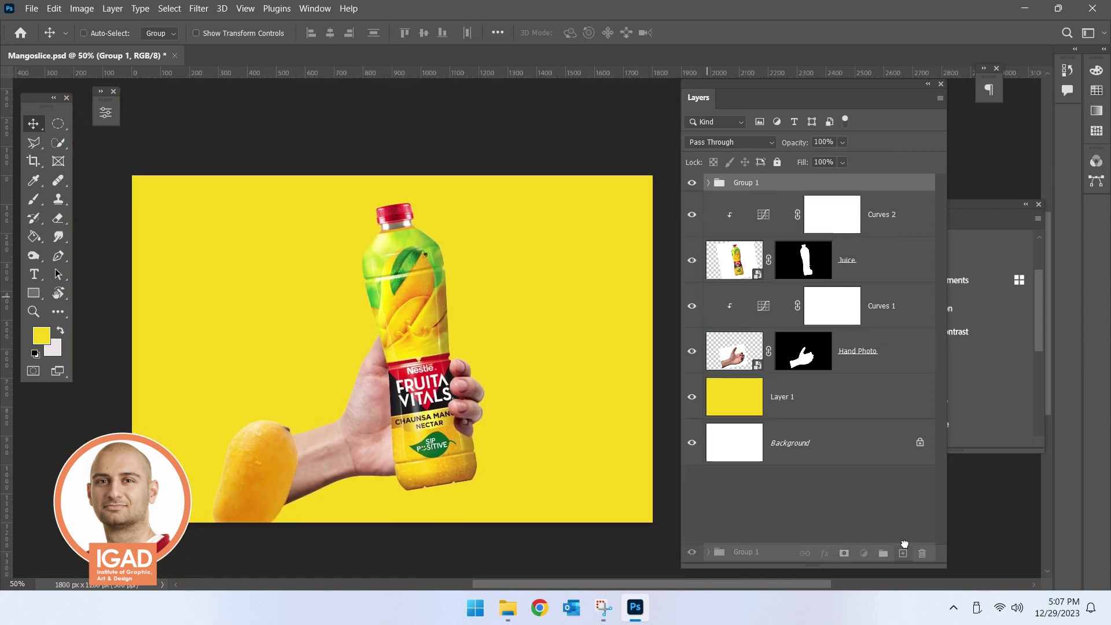
# - Duplicate the mango group, enlarged and rotated about 16°, upper left of the bottle
pyautogui.moveTo(770, 183); pyautogui.dragTo(902, 554)
pyautogui.moveTo(289, 441); pyautogui.dragTo(363, 255)
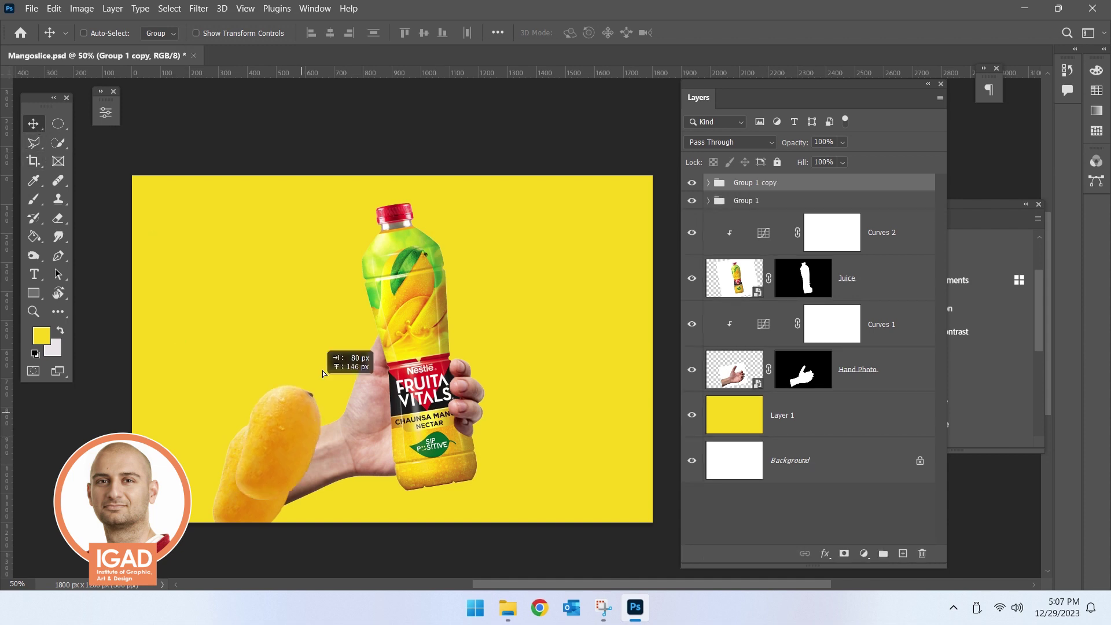
pyautogui.hotkey('ctrl', 't')
pyautogui.moveTo(474, 191); pyautogui.dragTo(463, 231)
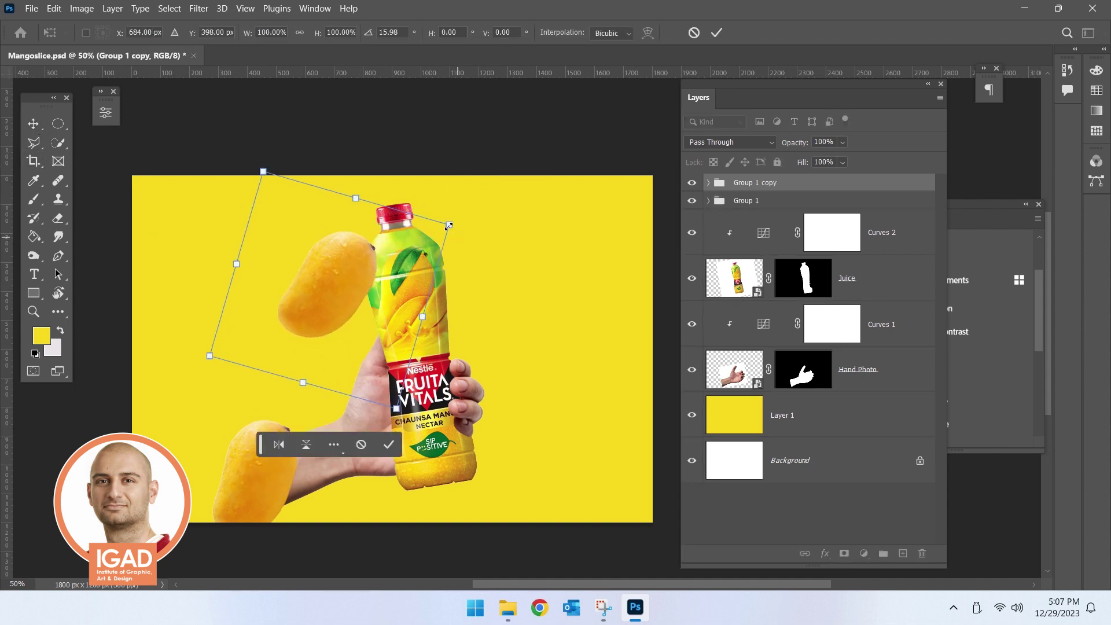
pyautogui.moveTo(327, 261)
pyautogui.mouseDown()
pyautogui.moveTo(354, 272)
pyautogui.moveTo(321, 290)
pyautogui.moveTo(545, 439)
pyautogui.moveTo(553, 431)
pyautogui.mouseUp()
pyautogui.press('Return')
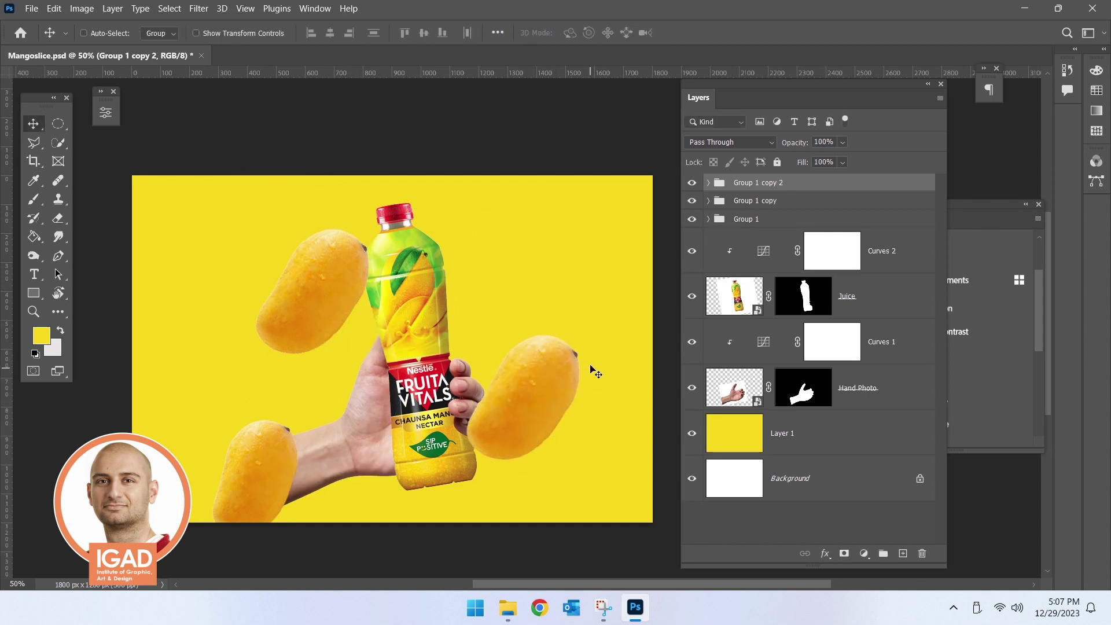
# - Shrink the right mango copy slightly and move its group behind the hand
pyautogui.hotkey('ctrl', 't')
pyautogui.moveTo(635, 303); pyautogui.dragTo(618, 387)
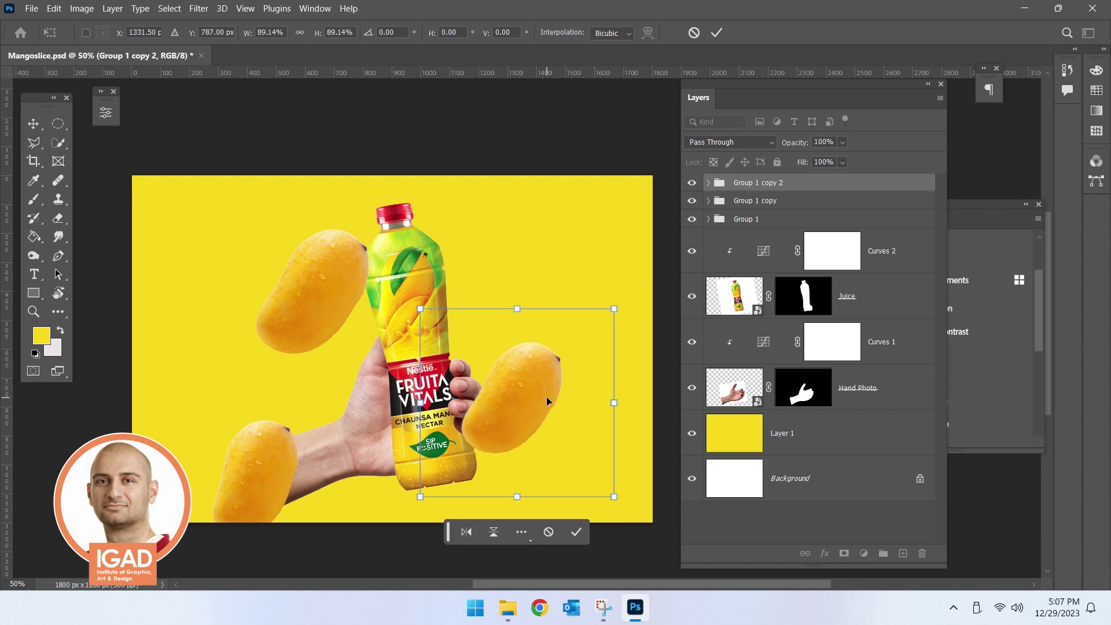
pyautogui.press('Return')
pyautogui.moveTo(802, 181); pyautogui.dragTo(807, 410)
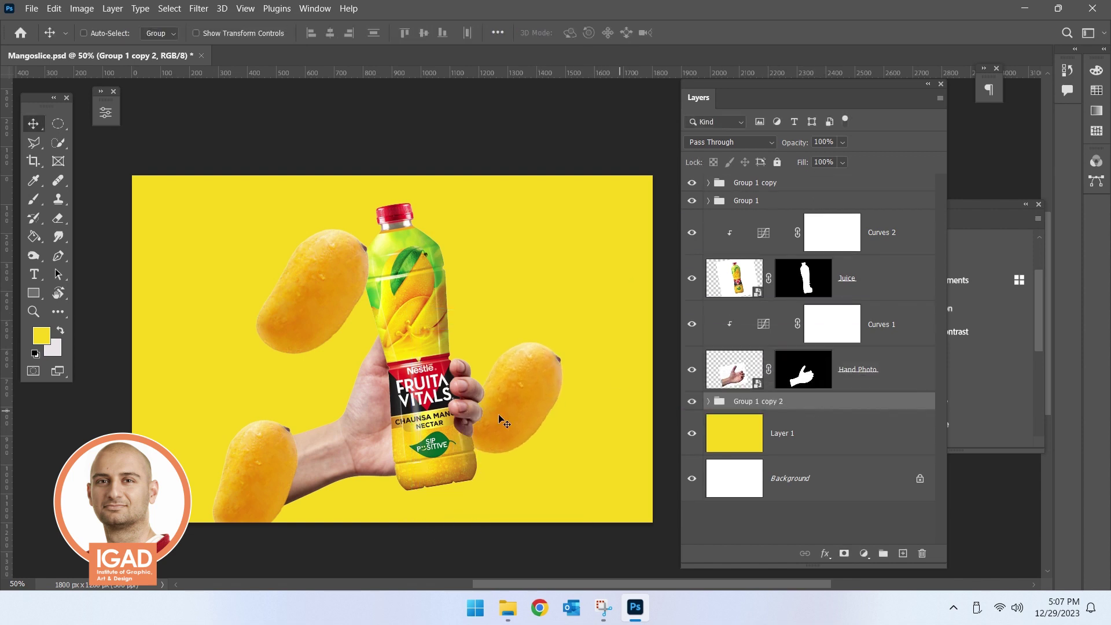
# - Zoom in on the hand and label, then back out to the whole ad
pyautogui.click(495, 436)
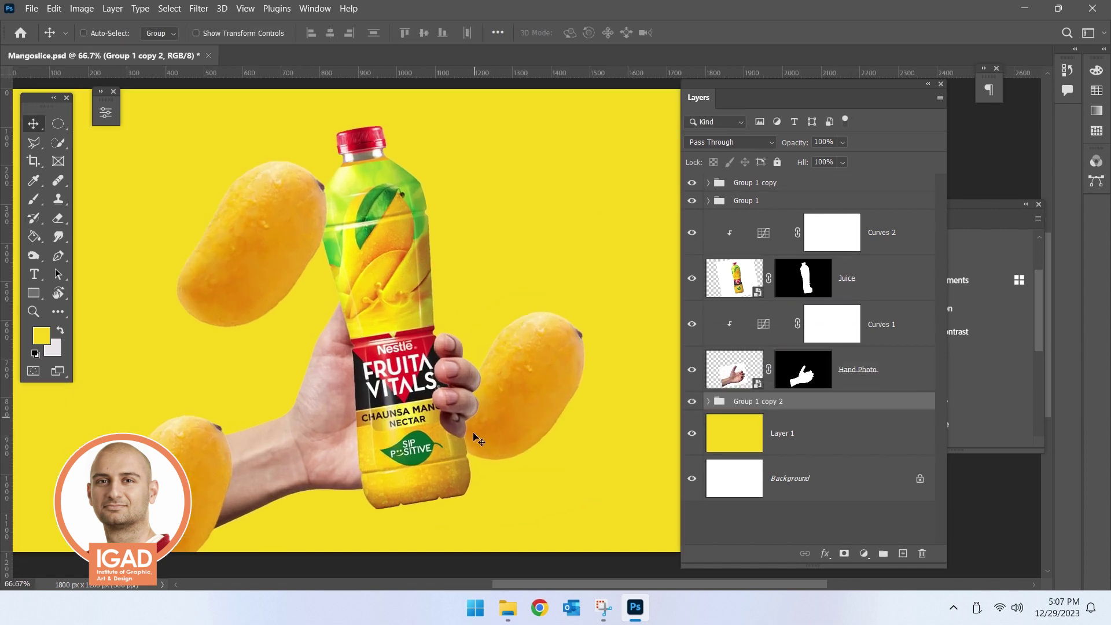
pyautogui.click(440, 425)
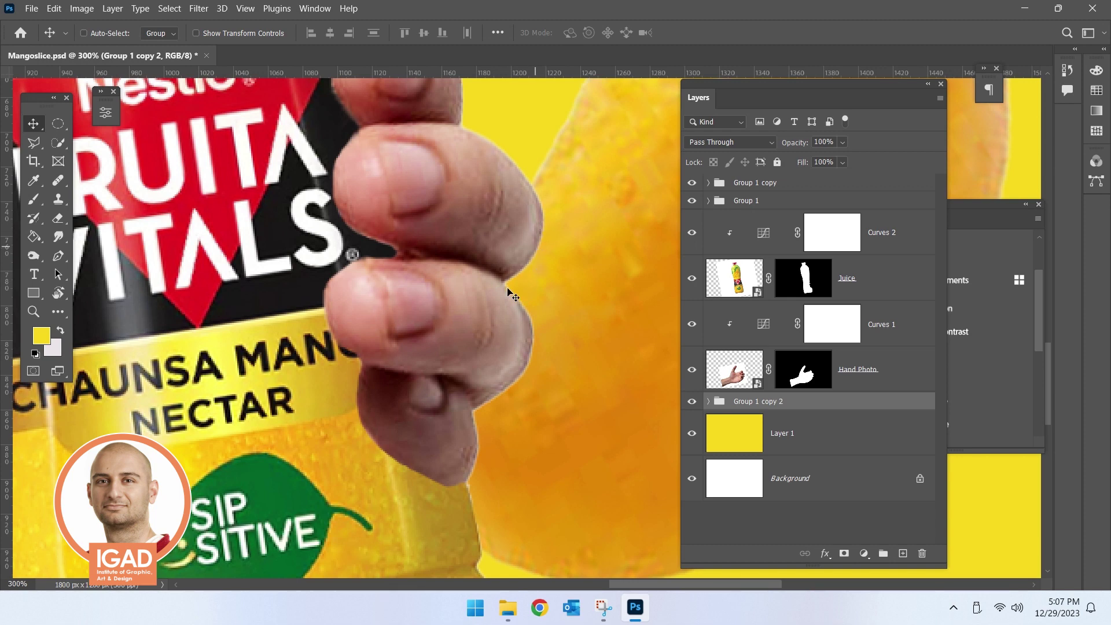
pyautogui.moveTo(534, 269)
pyautogui.mouseDown()
pyautogui.moveTo(486, 378)
pyautogui.moveTo(326, 359)
pyautogui.moveTo(324, 388)
pyautogui.mouseUp()
pyautogui.moveTo(292, 327); pyautogui.dragTo(317, 389)
# - Select the upper-left mango group, shift it left and up, and rotate it slightly
pyautogui.rightClick(305, 383)
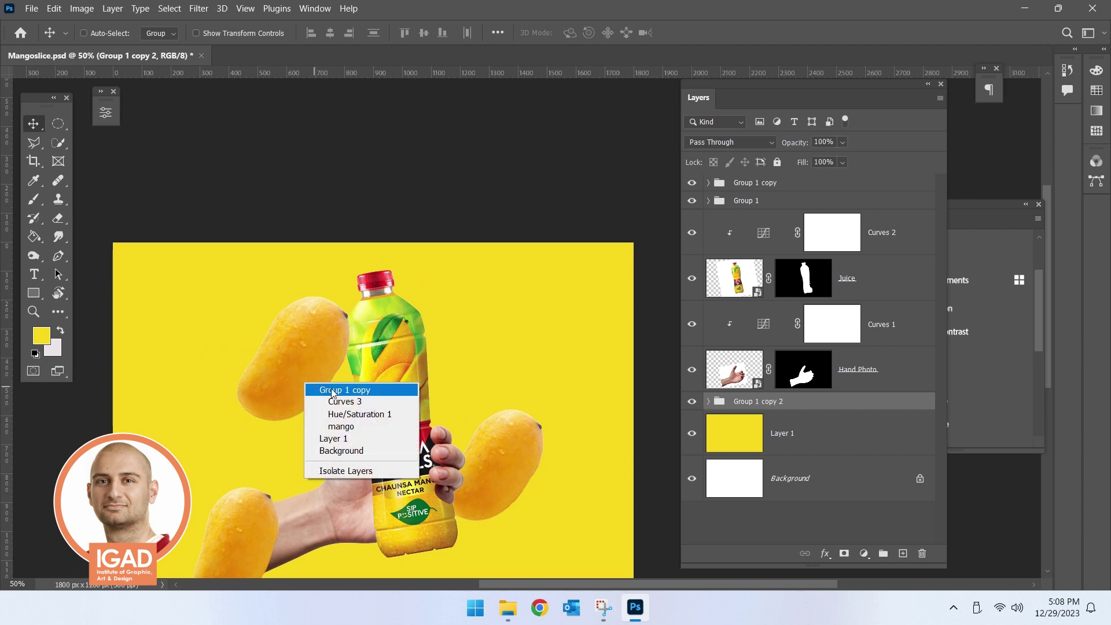
pyautogui.click(333, 391)
pyautogui.rightClick(286, 354)
pyautogui.click(289, 358)
pyautogui.moveTo(286, 355); pyautogui.dragTo(247, 334)
pyautogui.hotkey('ctrl', 't')
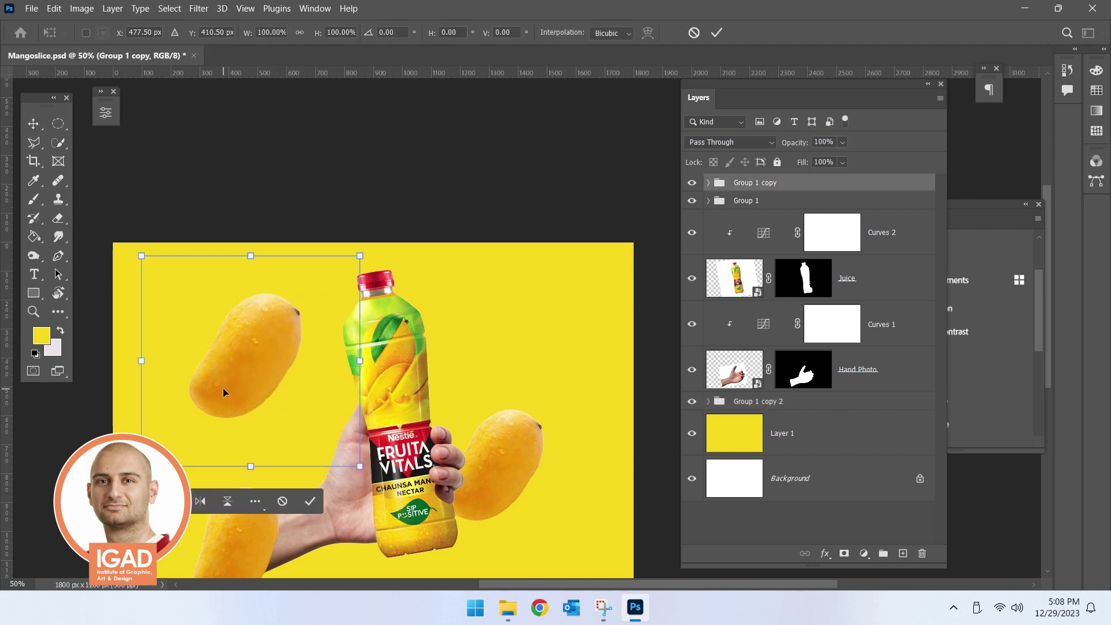
pyautogui.moveTo(260, 393); pyautogui.dragTo(272, 386)
pyautogui.press('Return')
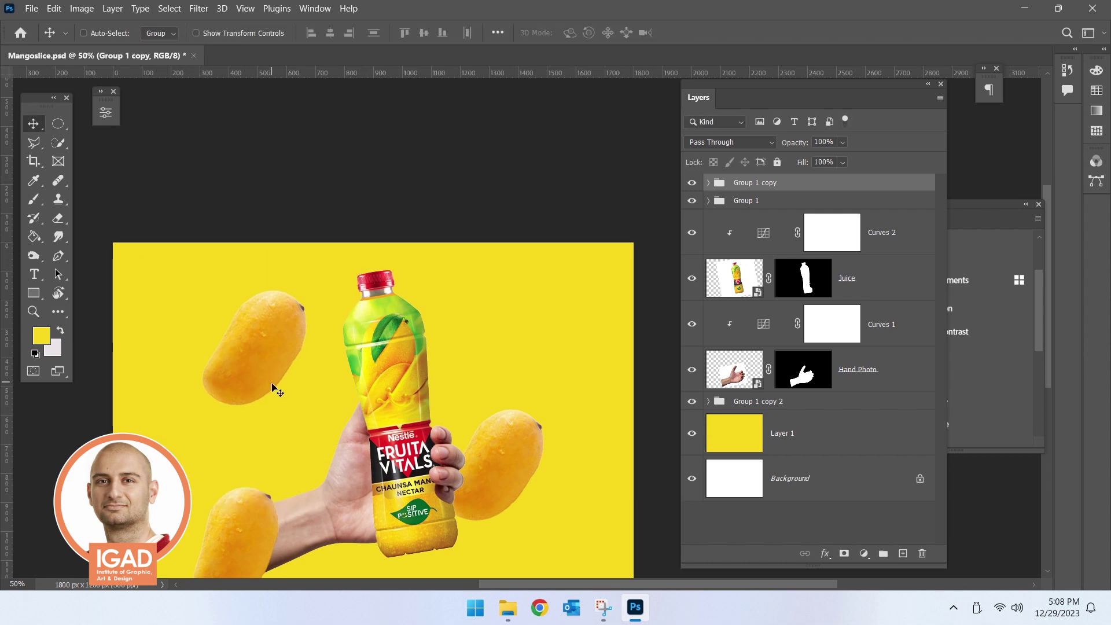
# - Expand the upper-left mango group and select the mango layer inside it
pyautogui.click(82, 8)
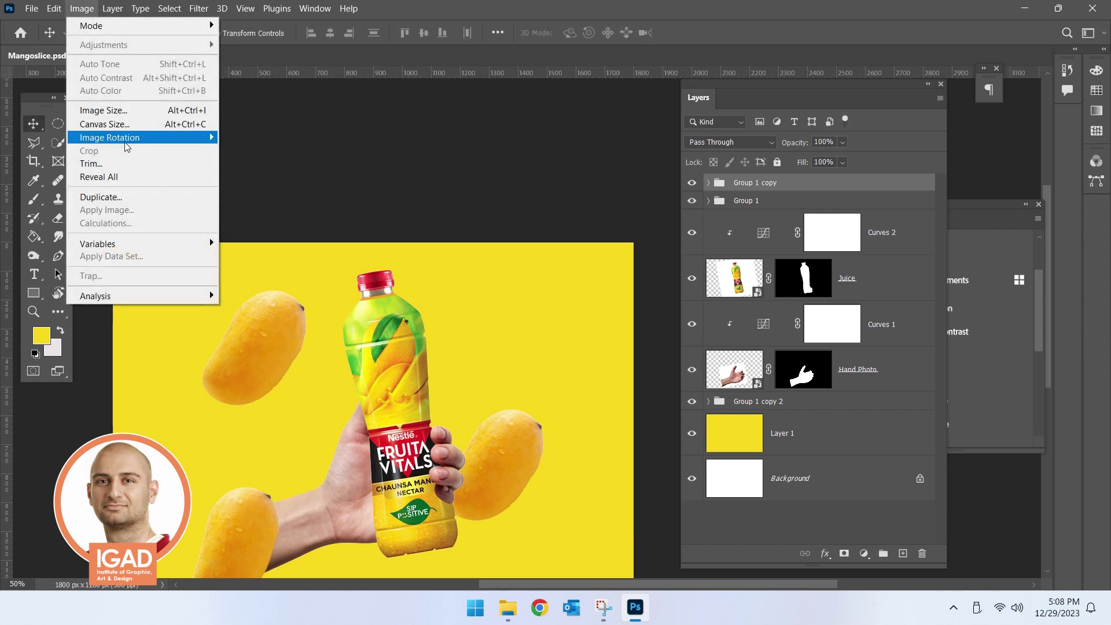
pyautogui.click(314, 392)
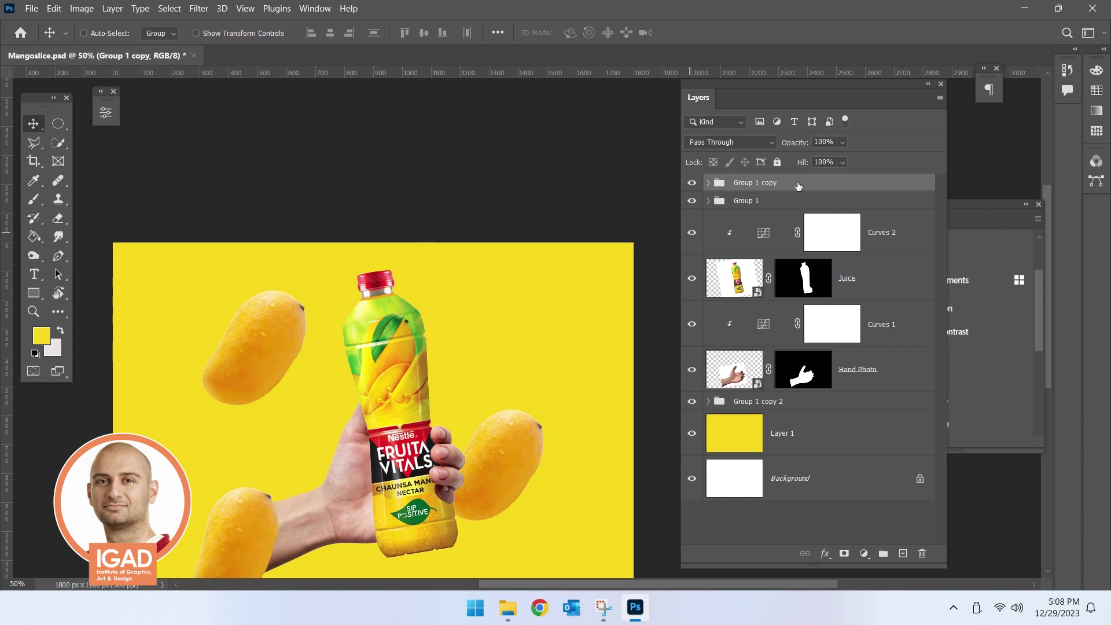
pyautogui.click(709, 183)
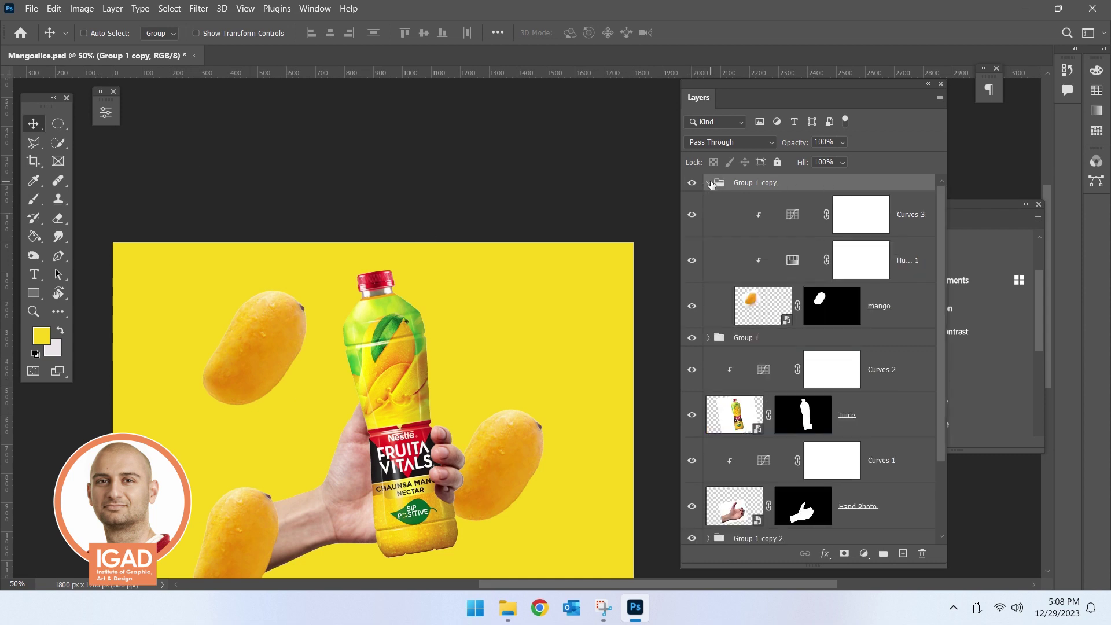
pyautogui.click(858, 307)
pyautogui.moveTo(507, 608)
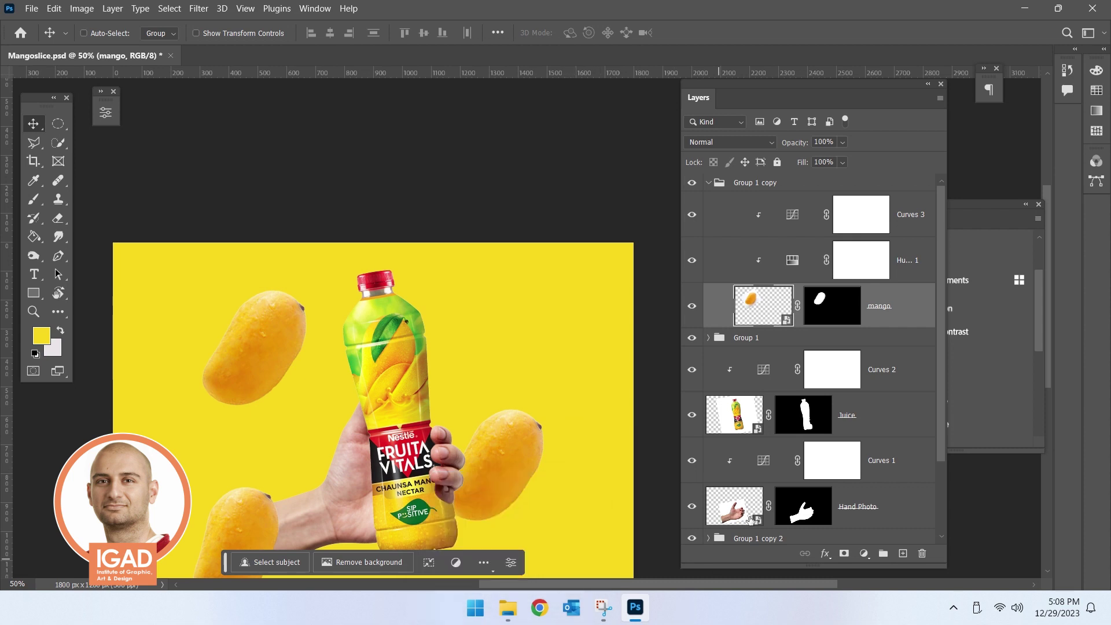
pyautogui.click(483, 570)
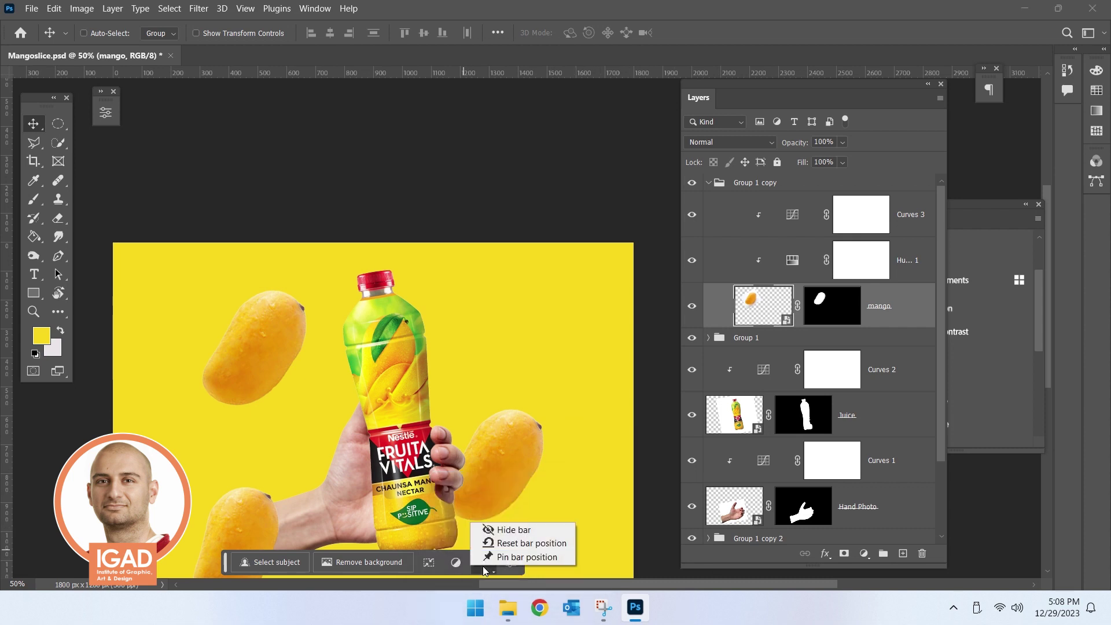
pyautogui.click(549, 416)
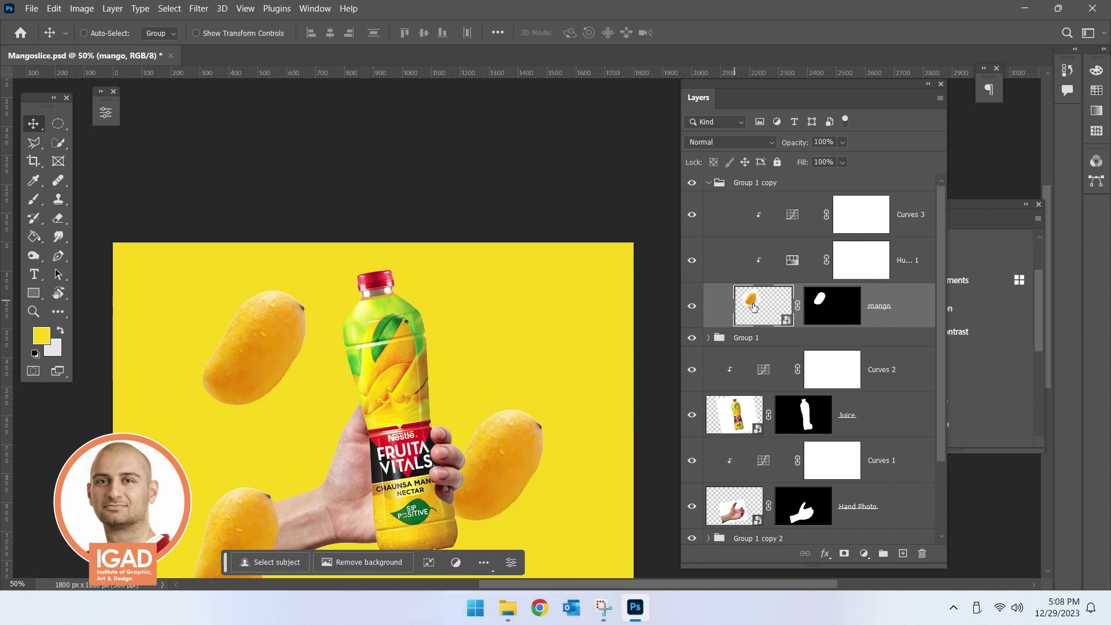
# - Flip the upper-left mango horizontally and rotate it about 14 degrees
pyautogui.click(54, 8)
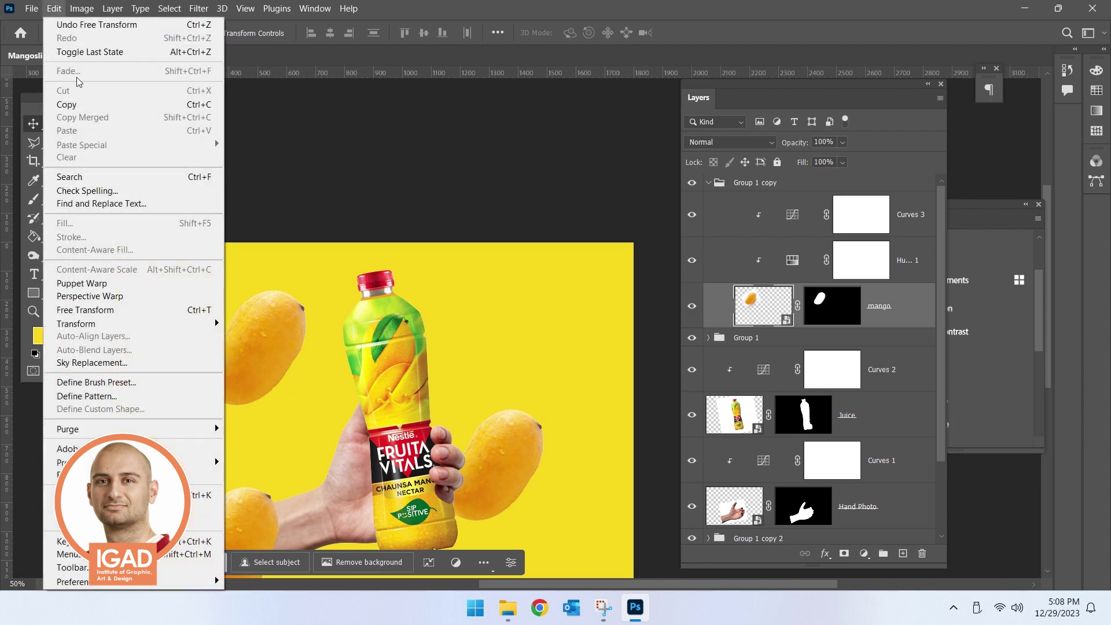
pyautogui.moveTo(130, 323)
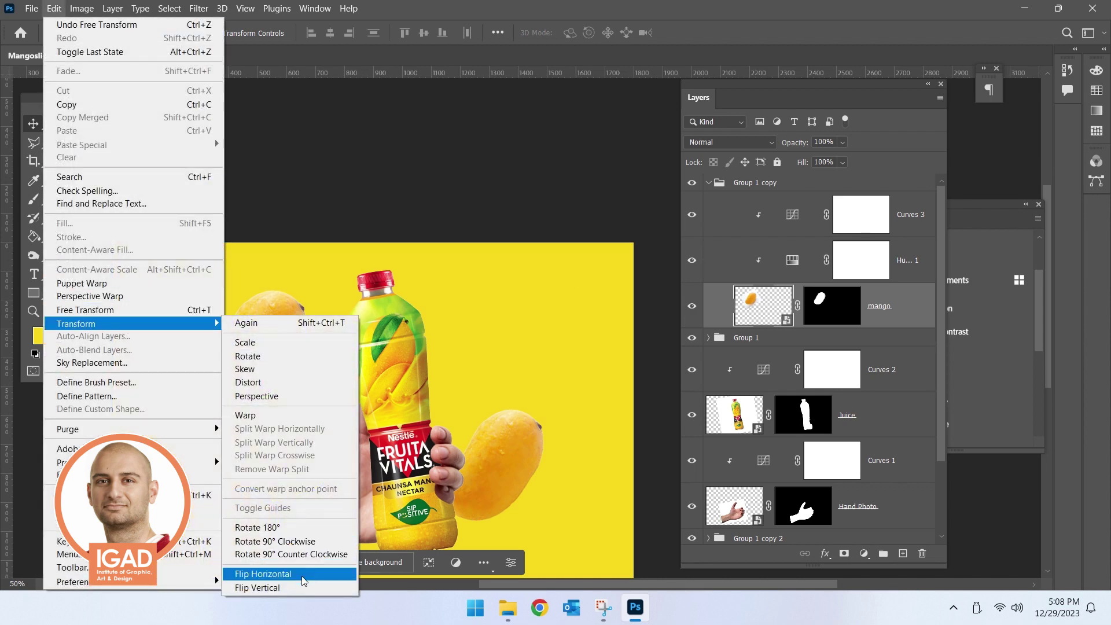
pyautogui.click(273, 576)
pyautogui.moveTo(298, 440)
pyautogui.mouseDown()
pyautogui.moveTo(297, 382)
pyautogui.moveTo(294, 446)
pyautogui.moveTo(314, 421)
pyautogui.mouseUp()
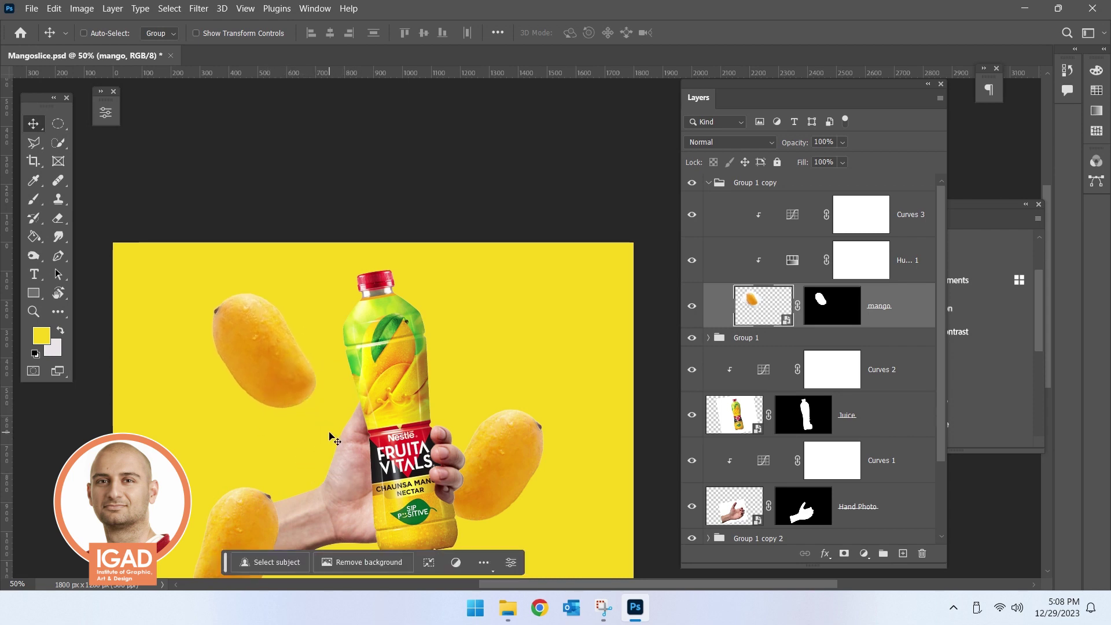
pyautogui.hotkey('ctrl', 't')
pyautogui.moveTo(317, 199); pyautogui.dragTo(400, 231)
pyautogui.press('Return')
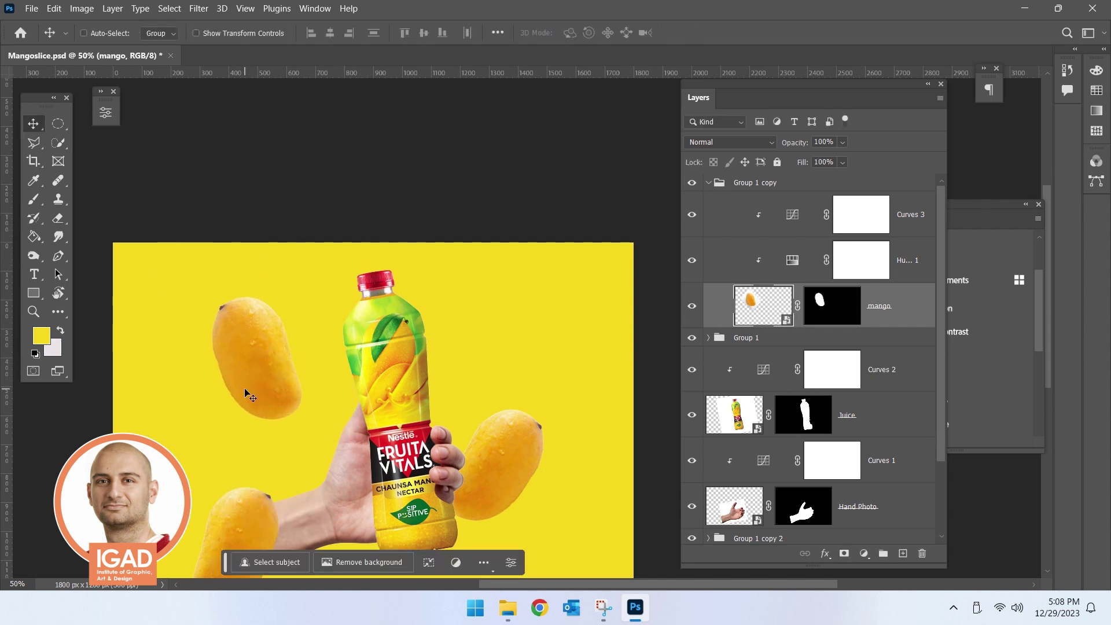
# - Remove an accidental extra mango copy and collapse the upper-left mango group
pyautogui.moveTo(265, 392); pyautogui.dragTo(474, 325)
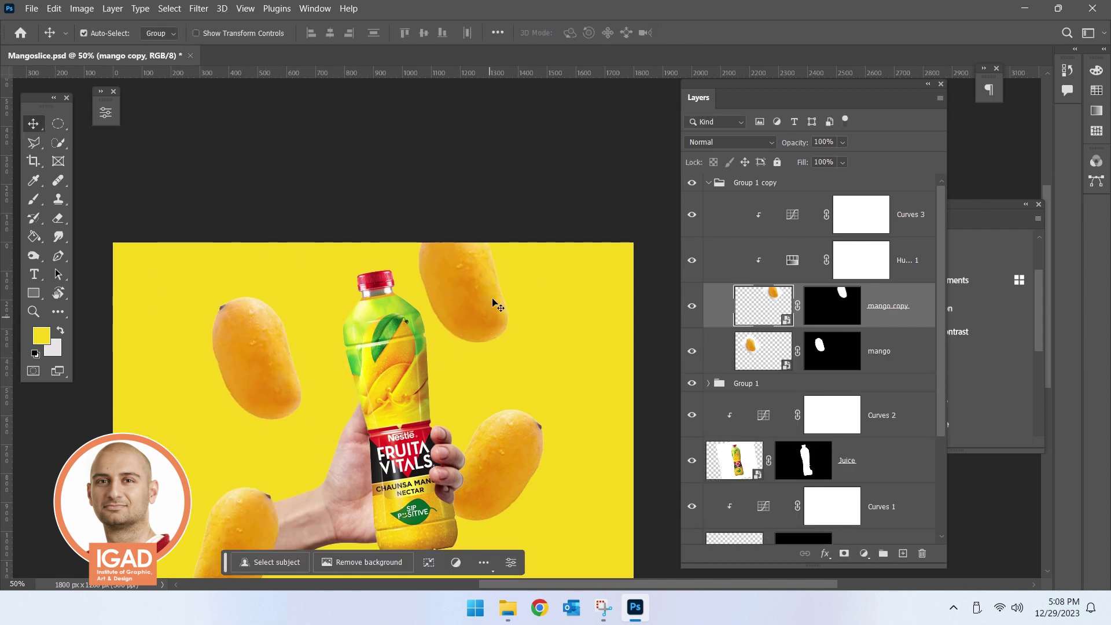
pyautogui.hotkey('ctrl', 't')
pyautogui.press('Escape')
pyautogui.hotkey('ctrl', 'z')
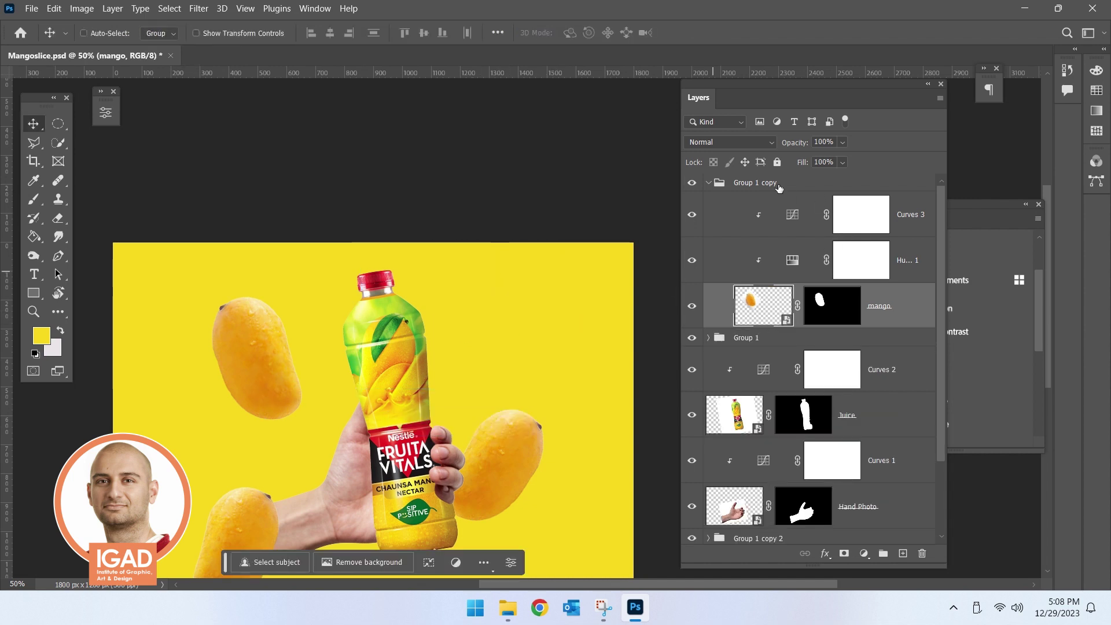
pyautogui.click(770, 182)
pyautogui.click(708, 182)
# - Duplicate the upper-left mango group, then shrink the copy and place it partly above the top edge
pyautogui.moveTo(752, 182); pyautogui.dragTo(908, 554)
pyautogui.hotkey('ctrl', 't')
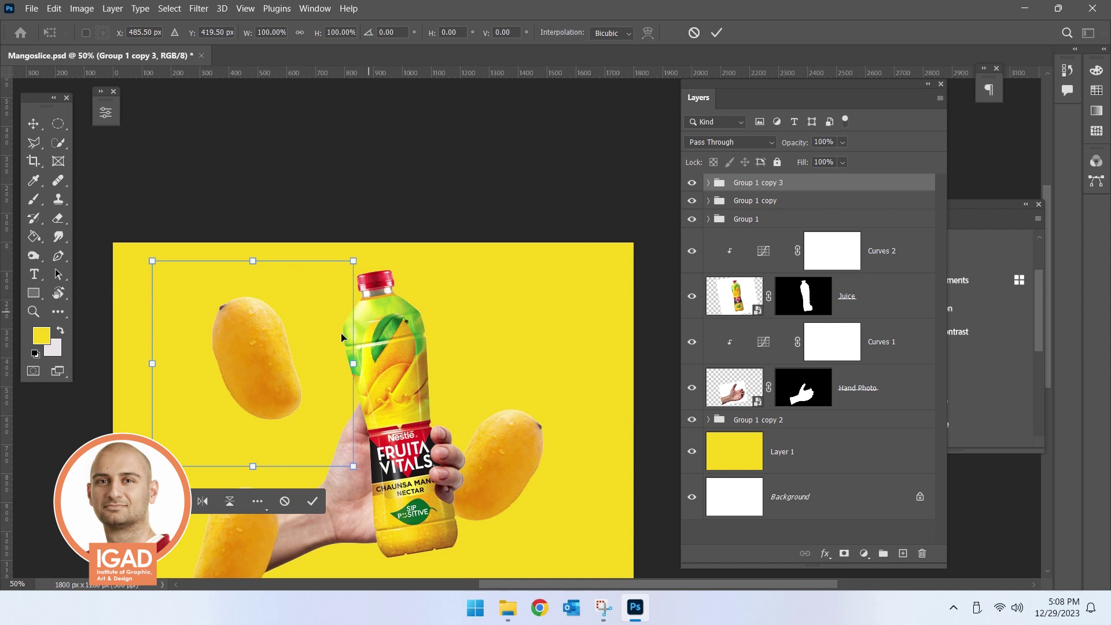
pyautogui.moveTo(288, 363); pyautogui.dragTo(518, 292)
pyautogui.moveTo(583, 188); pyautogui.dragTo(565, 211)
pyautogui.moveTo(515, 271)
pyautogui.mouseDown()
pyautogui.moveTo(489, 236)
pyautogui.moveTo(494, 221)
pyautogui.mouseUp()
pyautogui.moveTo(544, 161)
pyautogui.mouseDown()
pyautogui.moveTo(513, 190)
pyautogui.moveTo(573, 289)
pyautogui.moveTo(556, 261)
pyautogui.mouseUp()
pyautogui.click(509, 404)
# - Shrink the top mango to about 78% and move it toward the right side
pyautogui.moveTo(482, 324); pyautogui.dragTo(597, 389)
pyautogui.hotkey('ctrl', 'z')
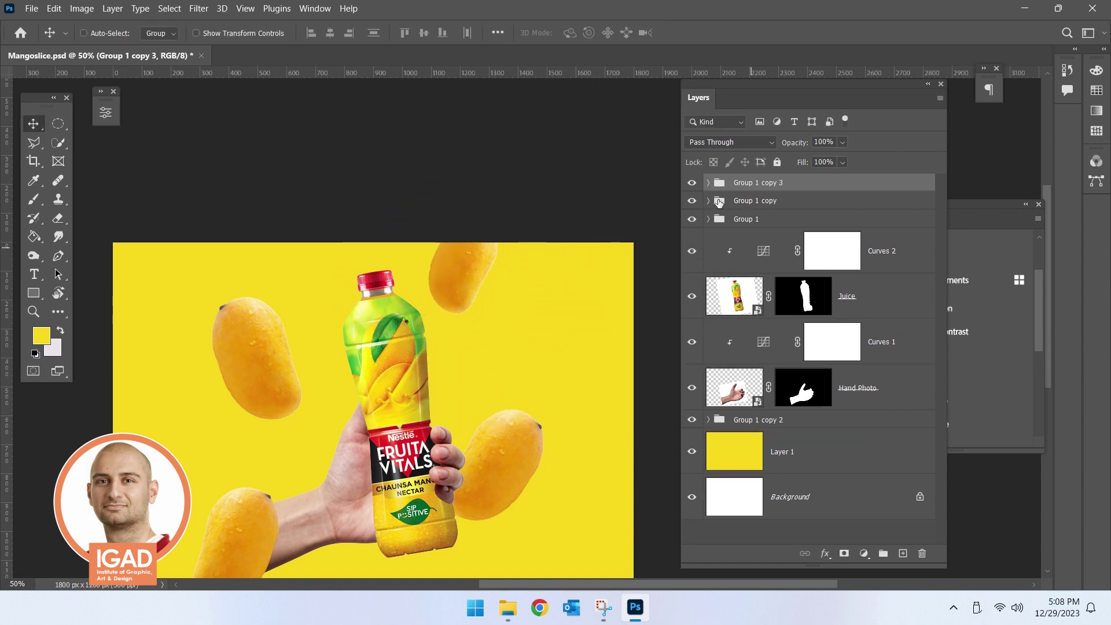
pyautogui.moveTo(753, 183)
pyautogui.mouseDown()
pyautogui.moveTo(894, 550)
pyautogui.moveTo(884, 554)
pyautogui.mouseUp()
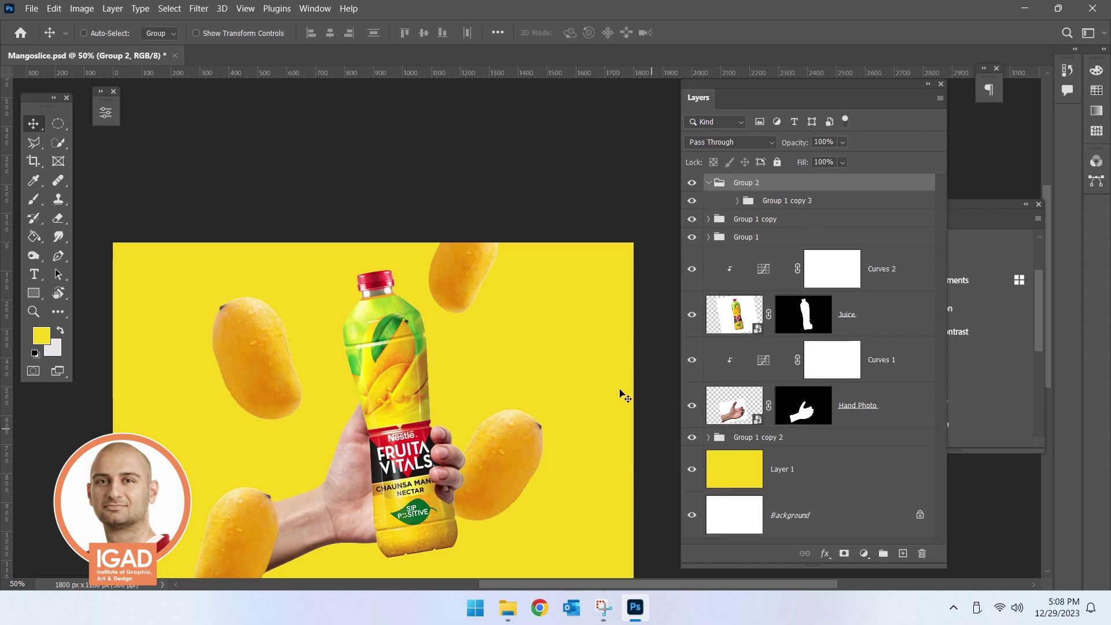
pyautogui.hotkey('ctrl', 't')
pyautogui.moveTo(511, 200); pyautogui.dragTo(489, 229)
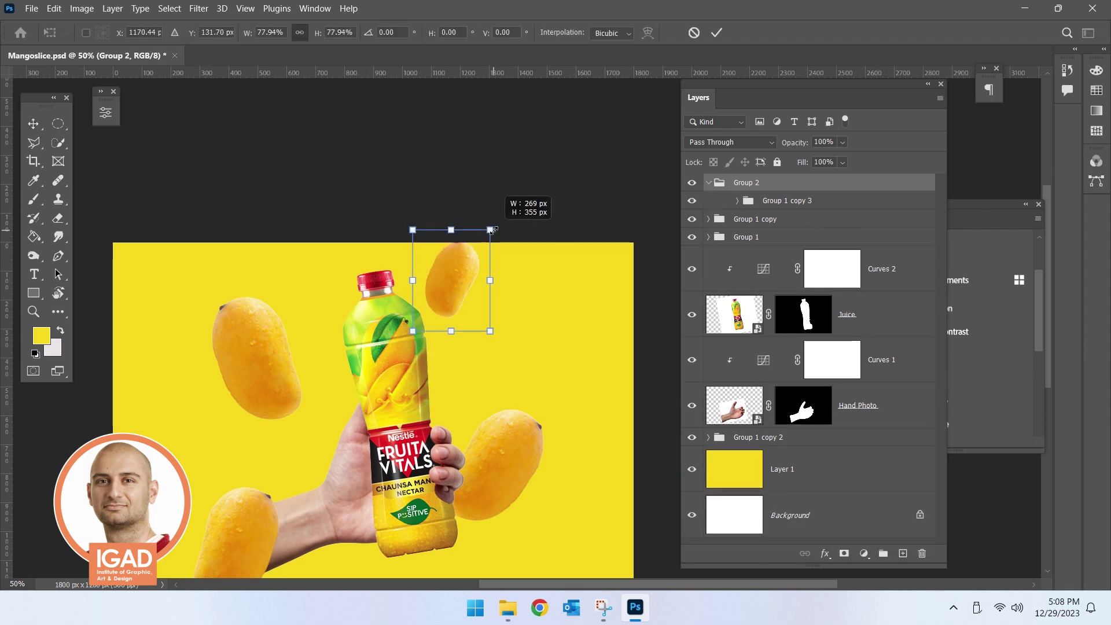
pyautogui.moveTo(452, 286); pyautogui.dragTo(561, 336)
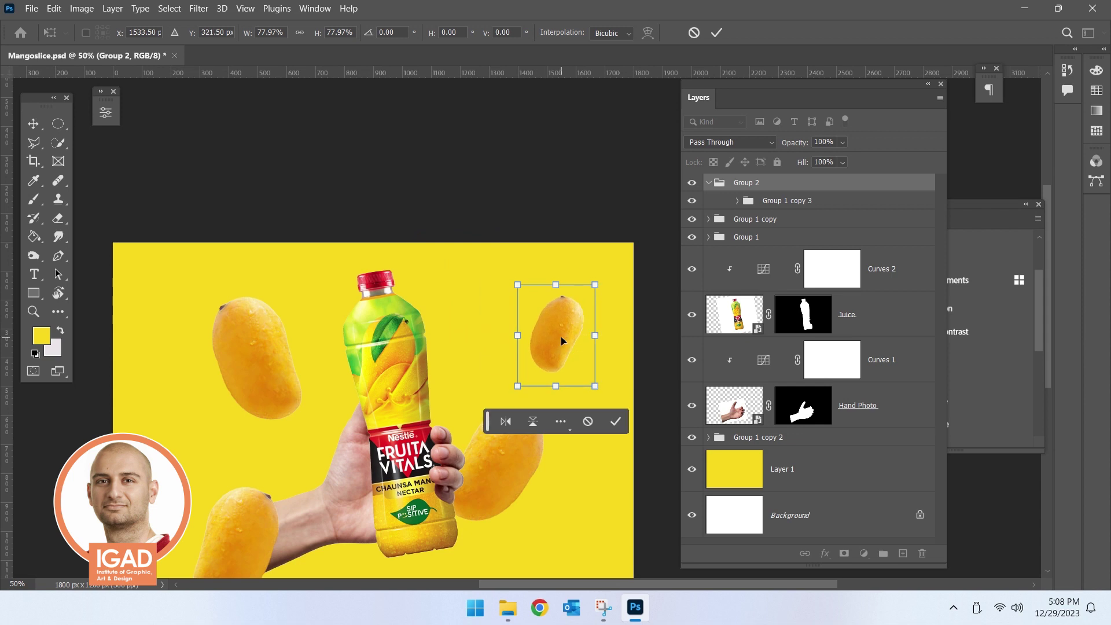
pyautogui.press('Return')
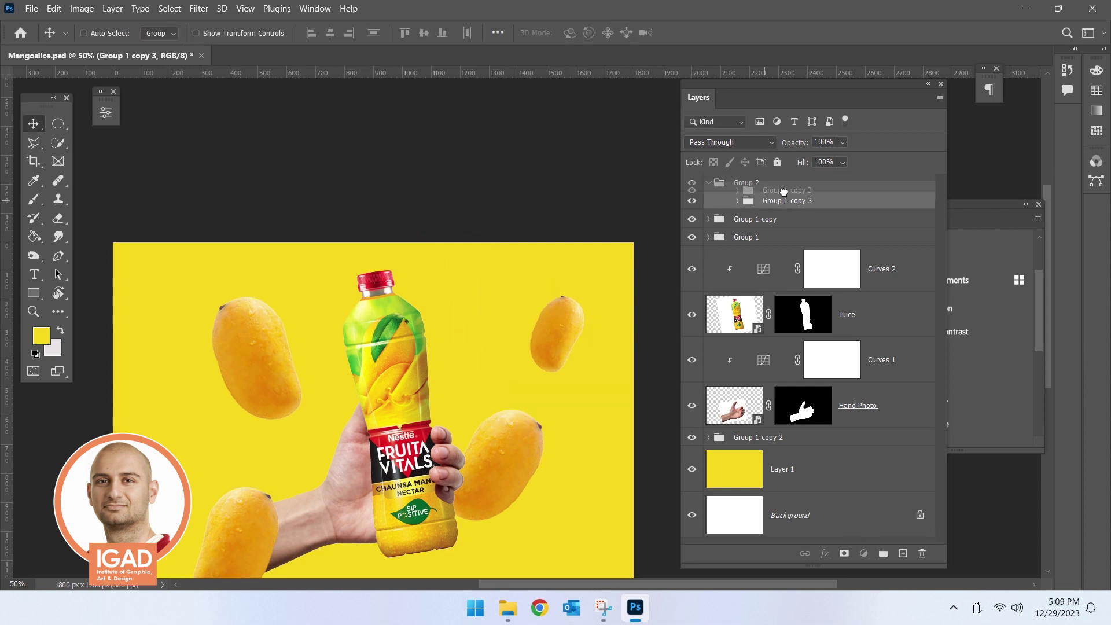
# - Move Group 1 copy 3 to the top of the stack, nudge the right mango, and delete the empty Group 2
pyautogui.moveTo(754, 204); pyautogui.dragTo(781, 181)
pyautogui.moveTo(559, 333); pyautogui.dragTo(521, 309)
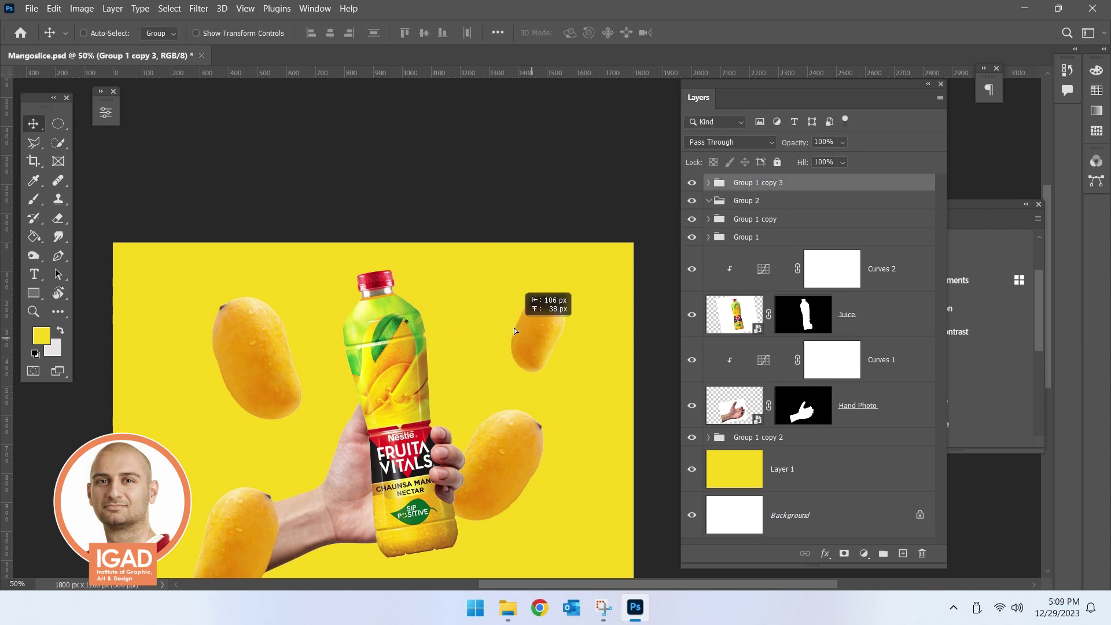
pyautogui.click(692, 183)
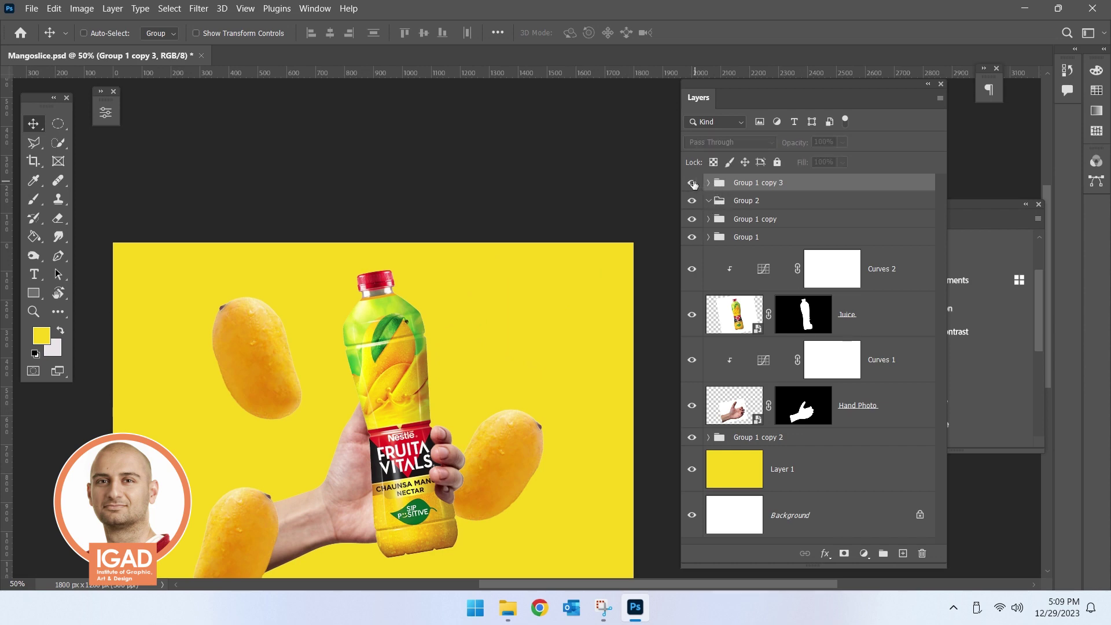
pyautogui.click(739, 204)
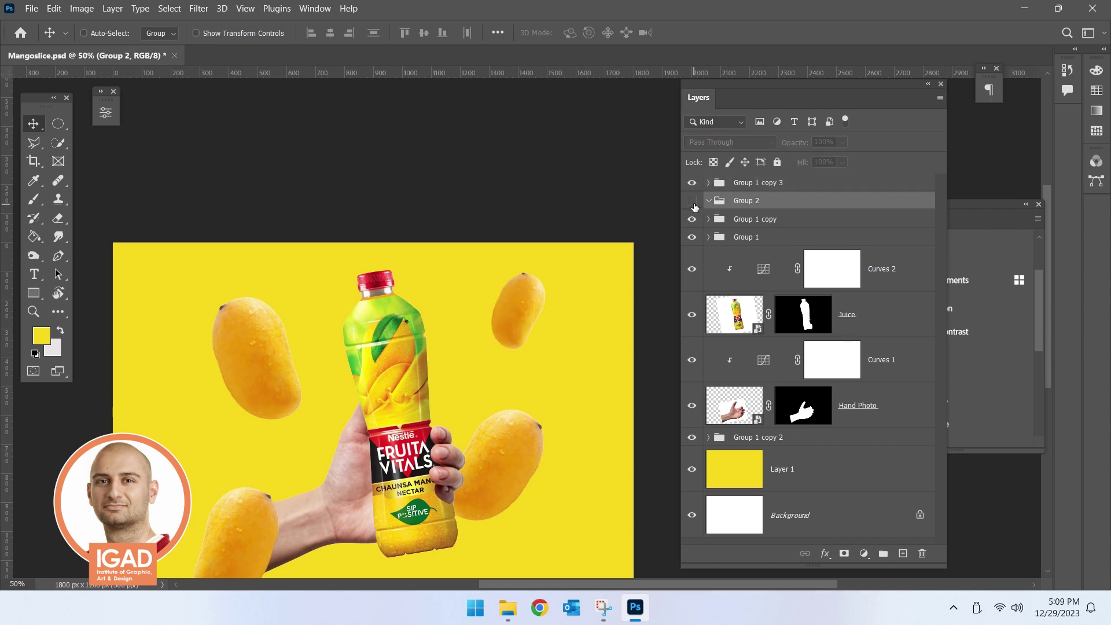
pyautogui.doubleClick(712, 199)
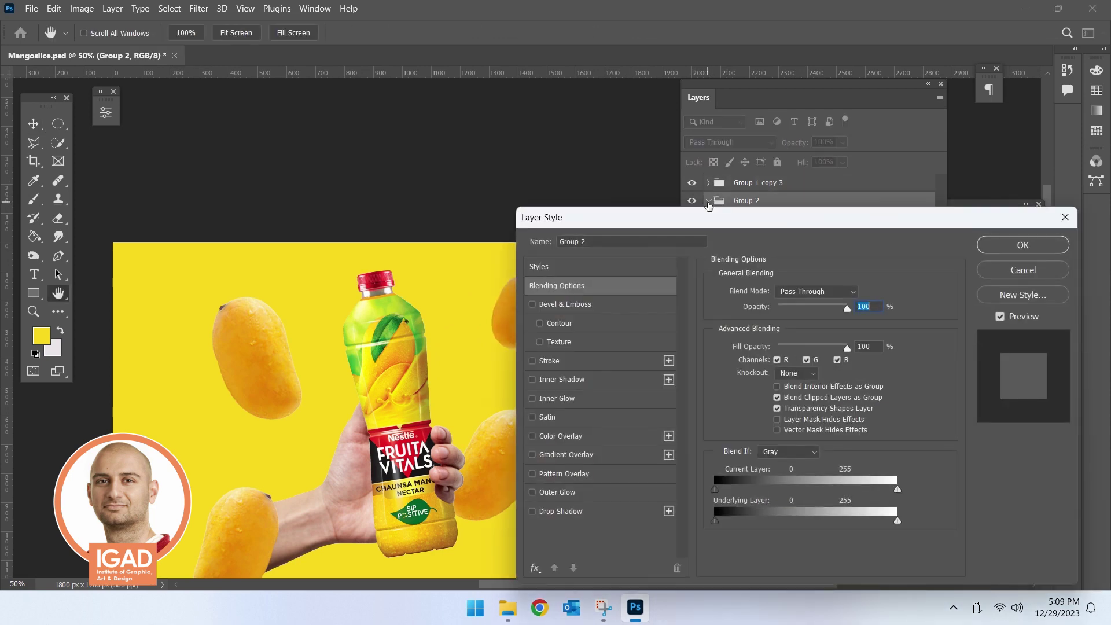
pyautogui.press('Escape')
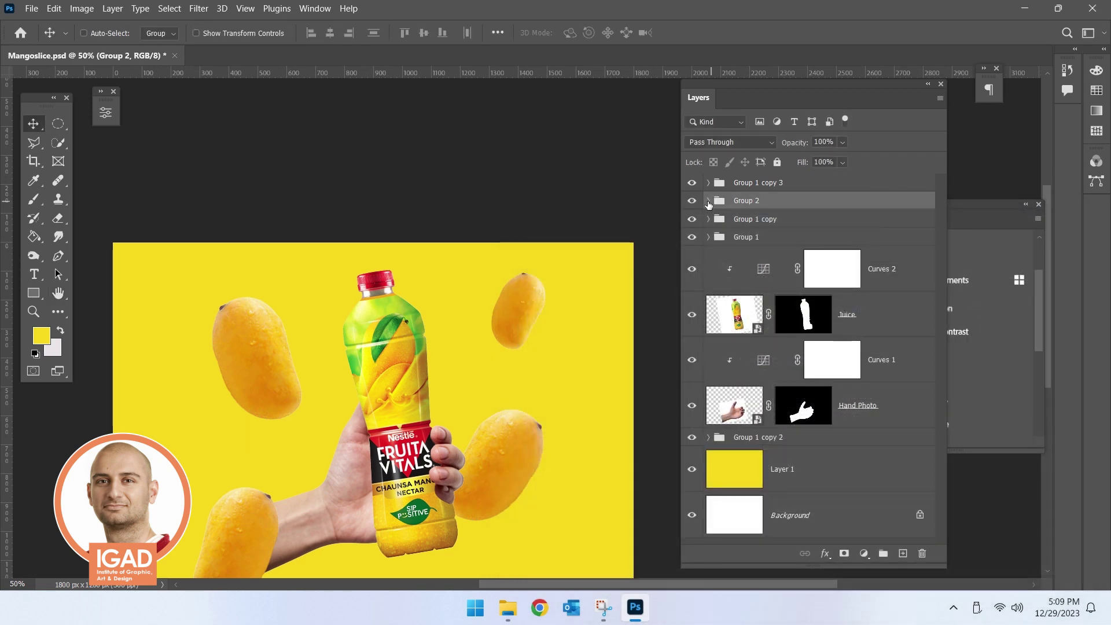
pyautogui.moveTo(732, 200); pyautogui.dragTo(922, 553)
pyautogui.click(746, 183)
pyautogui.moveTo(755, 185); pyautogui.dragTo(922, 553)
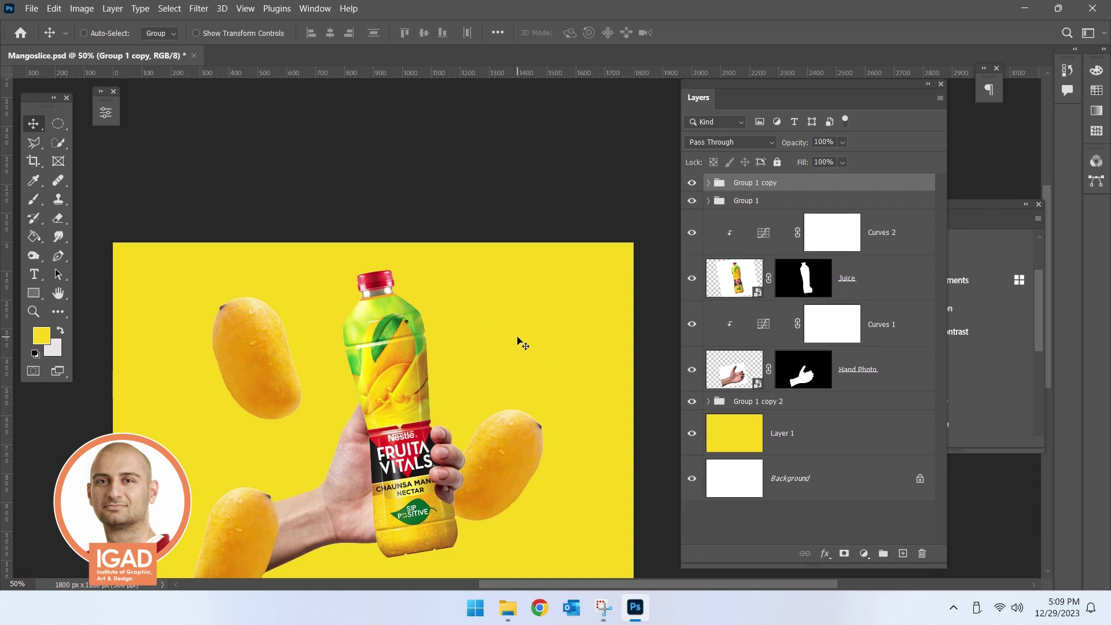
pyautogui.hotkey('ctrl', 'z')
# - Duplicate Group 1 copy 3, tilt it over the bottle cap, and move it behind the bottle
pyautogui.moveTo(755, 186); pyautogui.dragTo(903, 555)
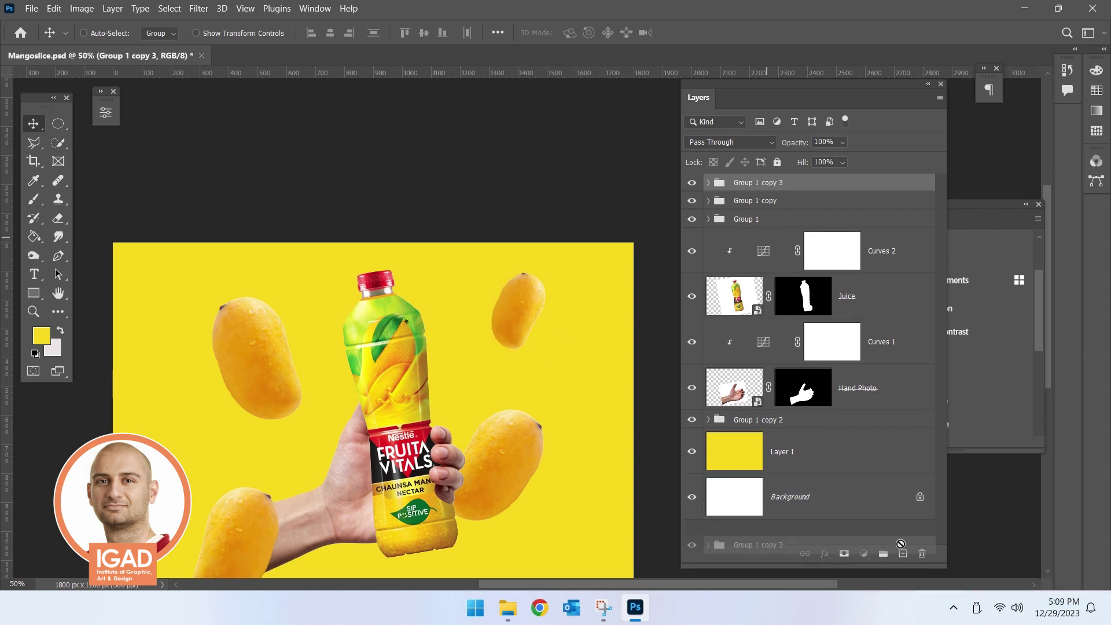
pyautogui.hotkey('ctrl', 't')
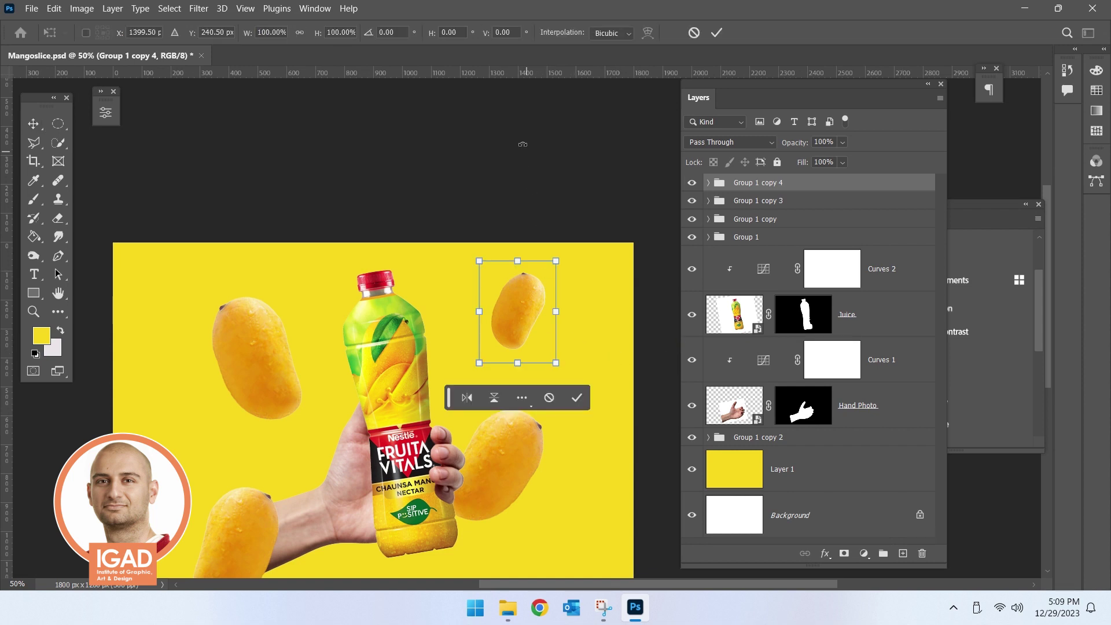
pyautogui.moveTo(521, 145); pyautogui.dragTo(496, 256)
pyautogui.moveTo(515, 313); pyautogui.dragTo(495, 305)
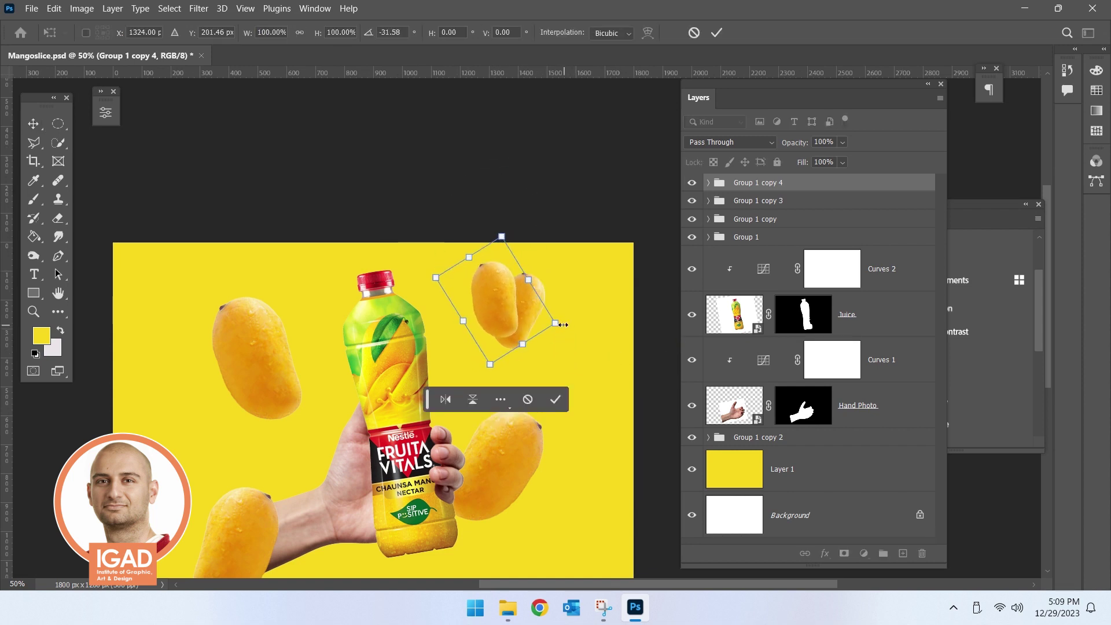
pyautogui.moveTo(565, 326); pyautogui.dragTo(614, 353)
pyautogui.moveTo(498, 301); pyautogui.dragTo(382, 255)
pyautogui.press('Return')
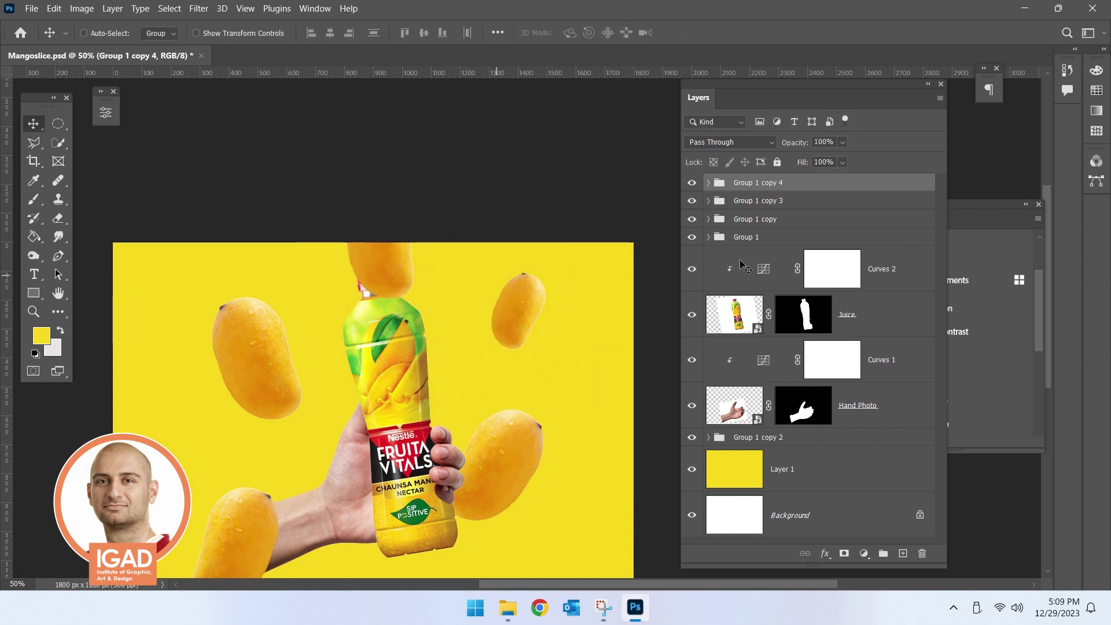
pyautogui.moveTo(746, 183); pyautogui.dragTo(773, 440)
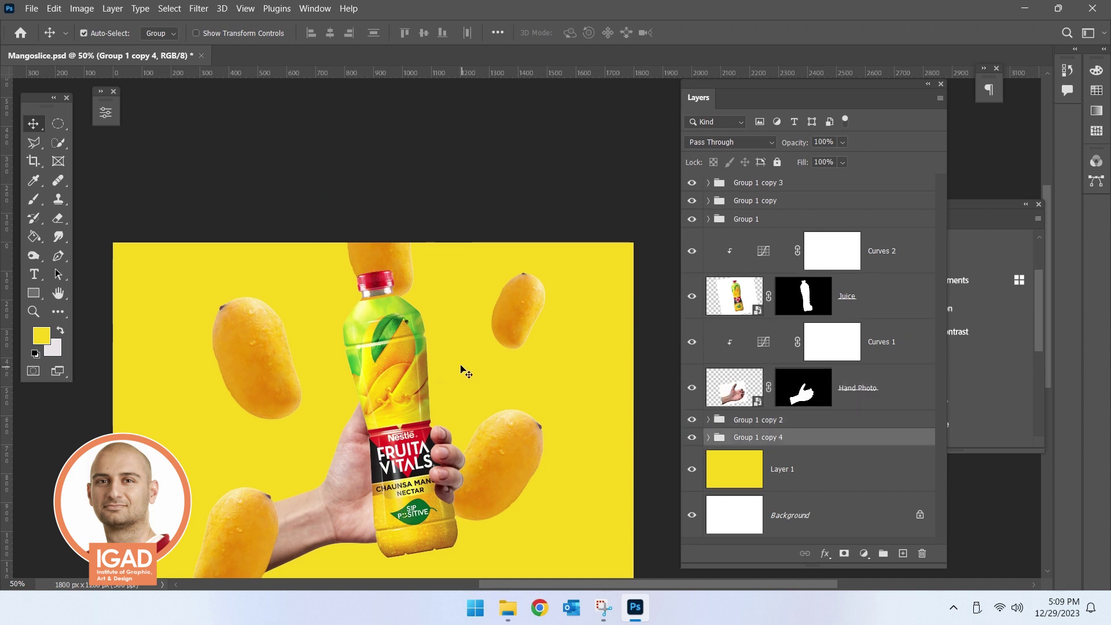
pyautogui.moveTo(467, 377); pyautogui.dragTo(501, 418)
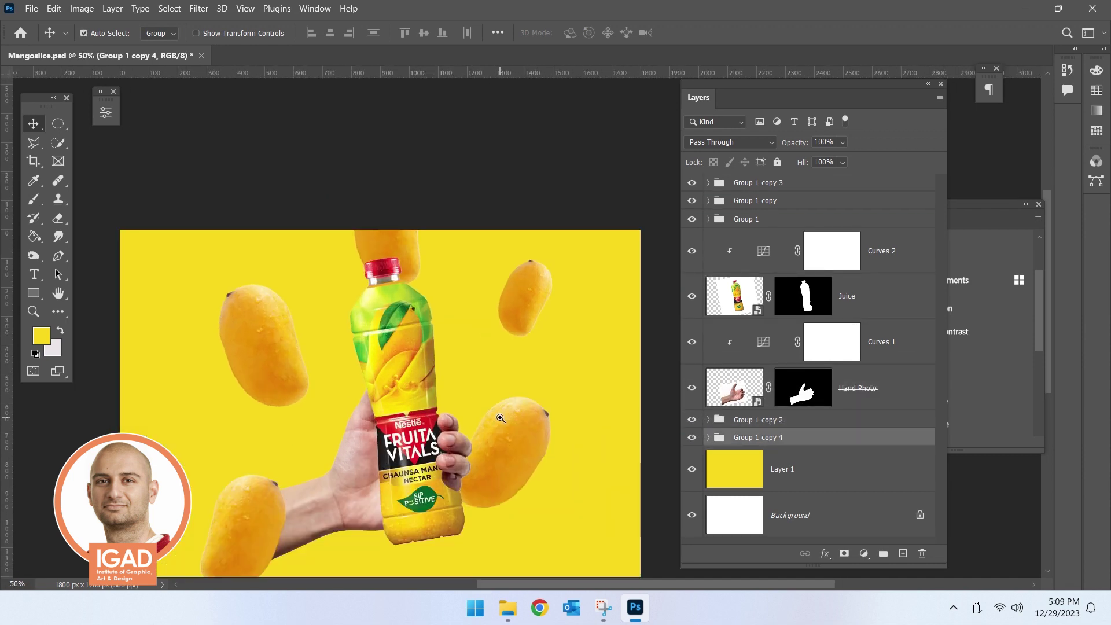
# - Zoom and pan the ad into view, then save the document
pyautogui.keyDown('ctrl'); pyautogui.click(501, 418); pyautogui.keyUp('ctrl')
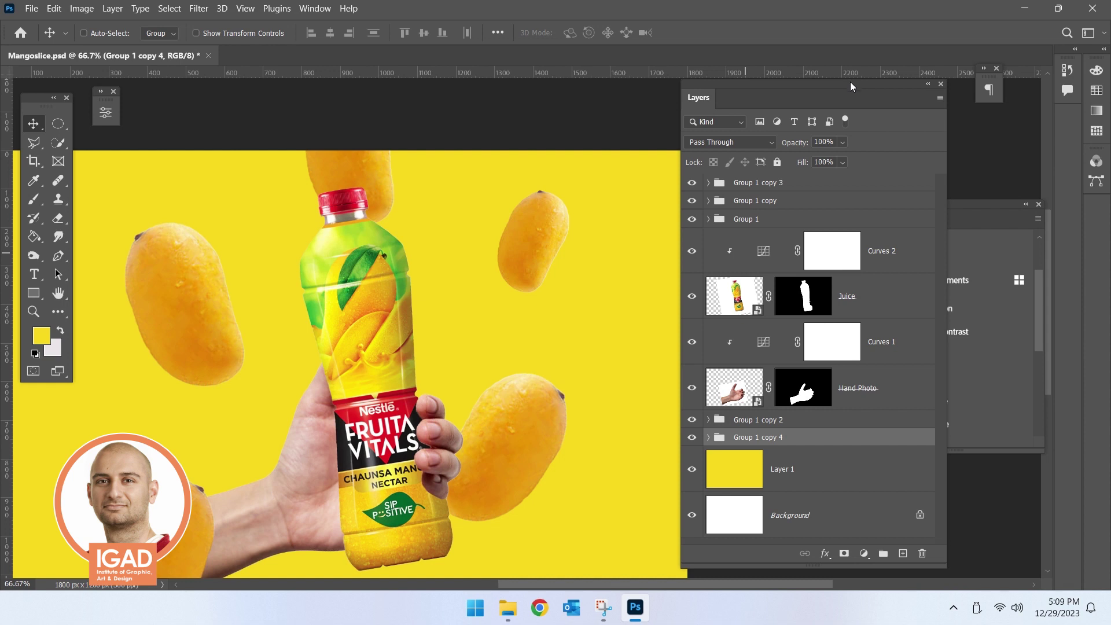
pyautogui.moveTo(849, 82); pyautogui.dragTo(913, 107)
pyautogui.moveTo(396, 485); pyautogui.dragTo(468, 463)
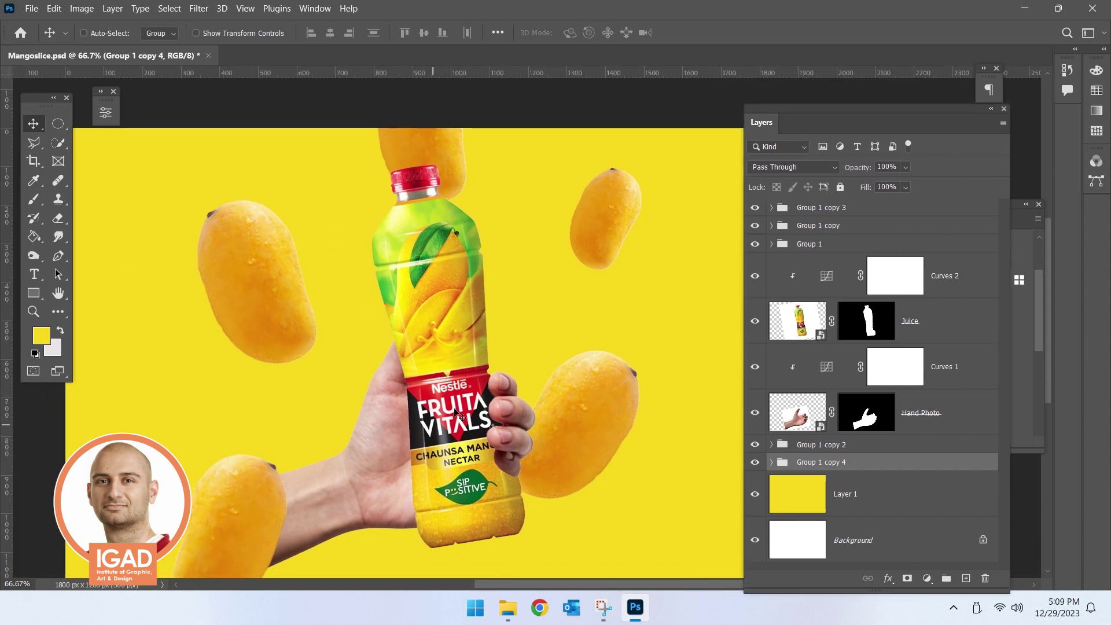
pyautogui.hotkey('ctrl', 's')
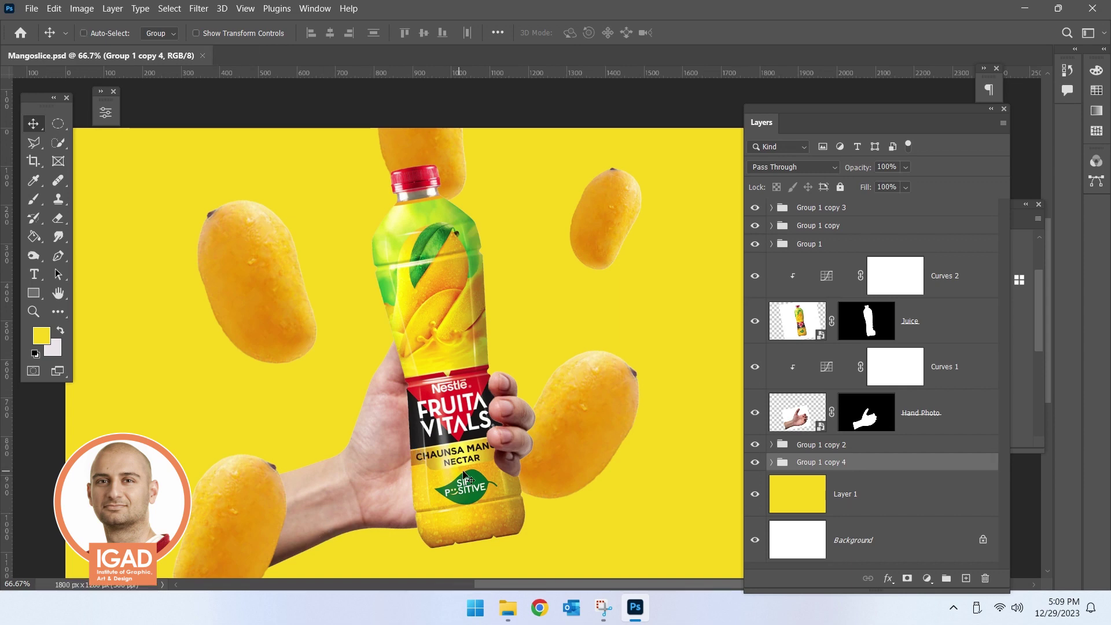
# - Select the Juice bottle layer and bring up the dodge and burn tools
pyautogui.scroll(1, 478, 466)
pyautogui.scroll(1, 469, 440)
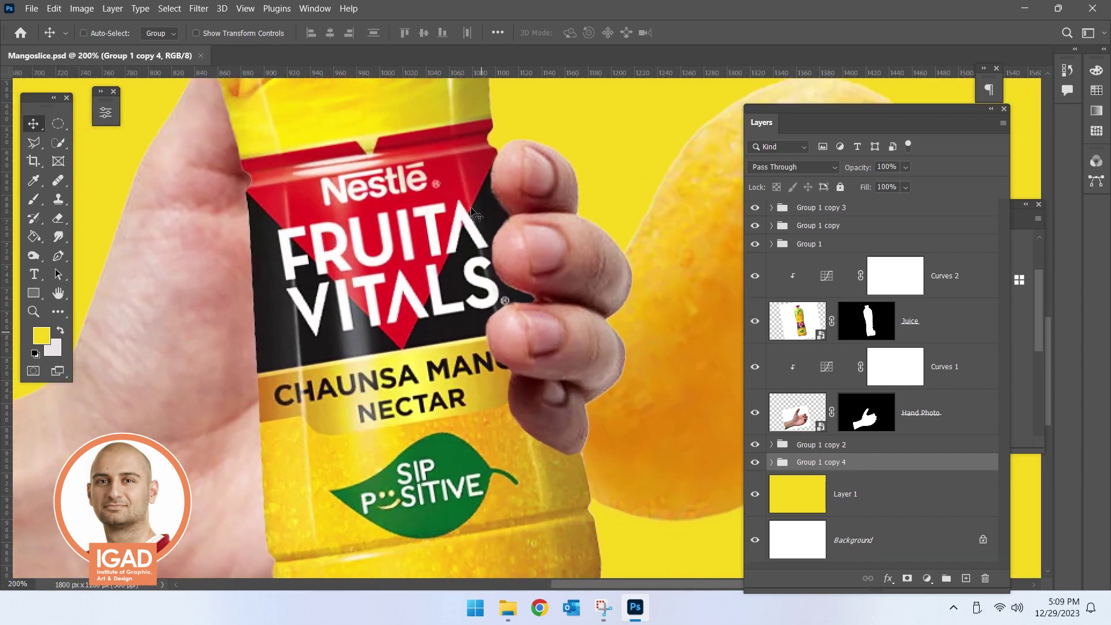
pyautogui.scroll(-1, 508, 403)
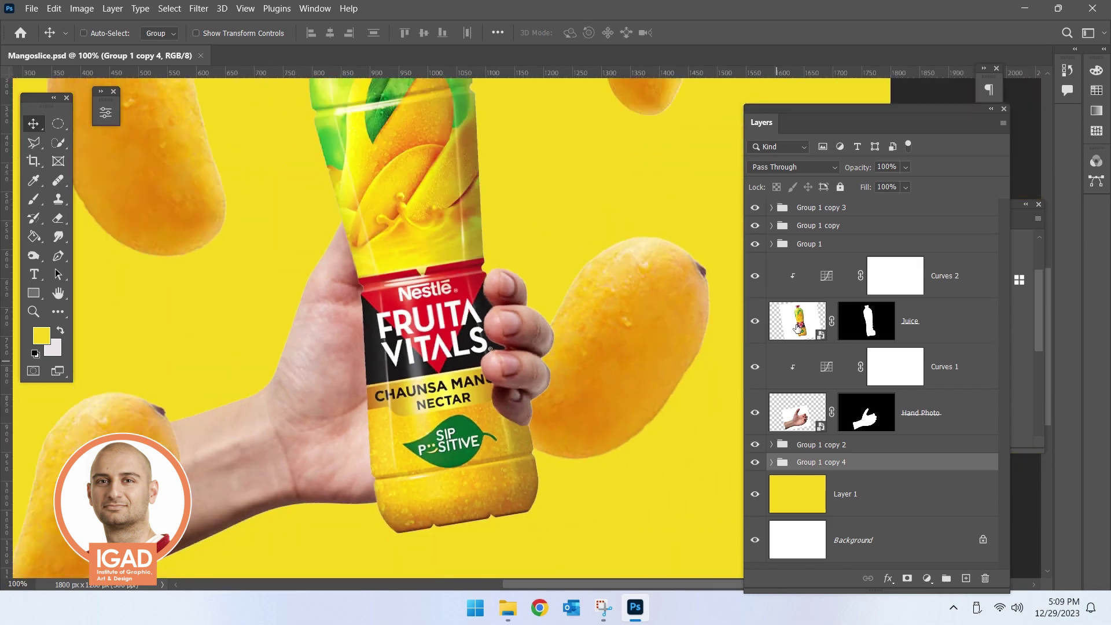
pyautogui.click(796, 329)
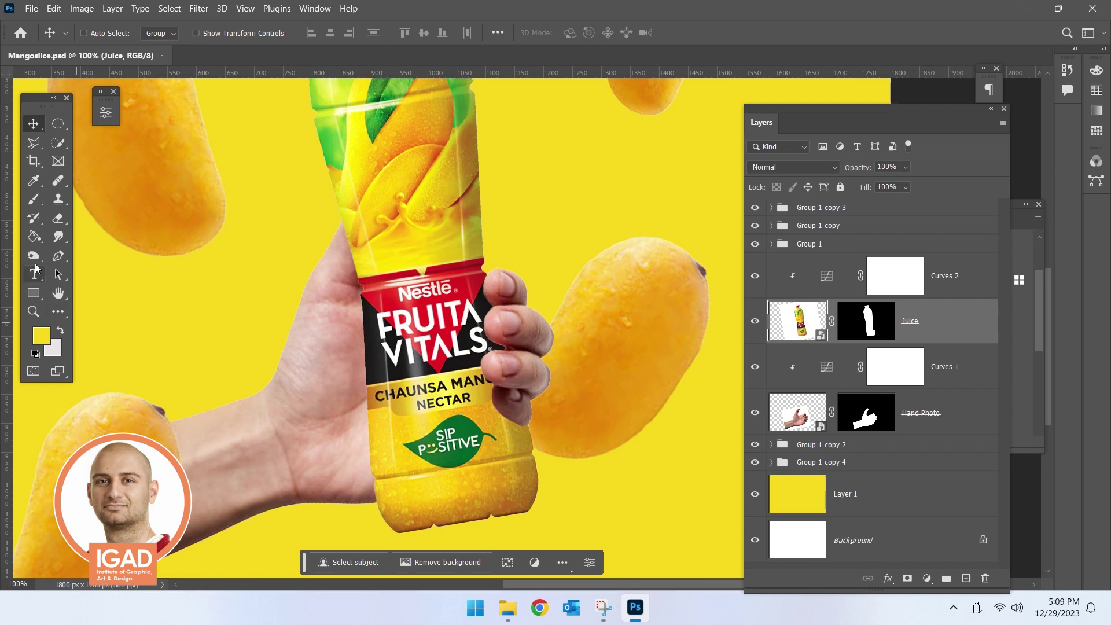
pyautogui.click(34, 256)
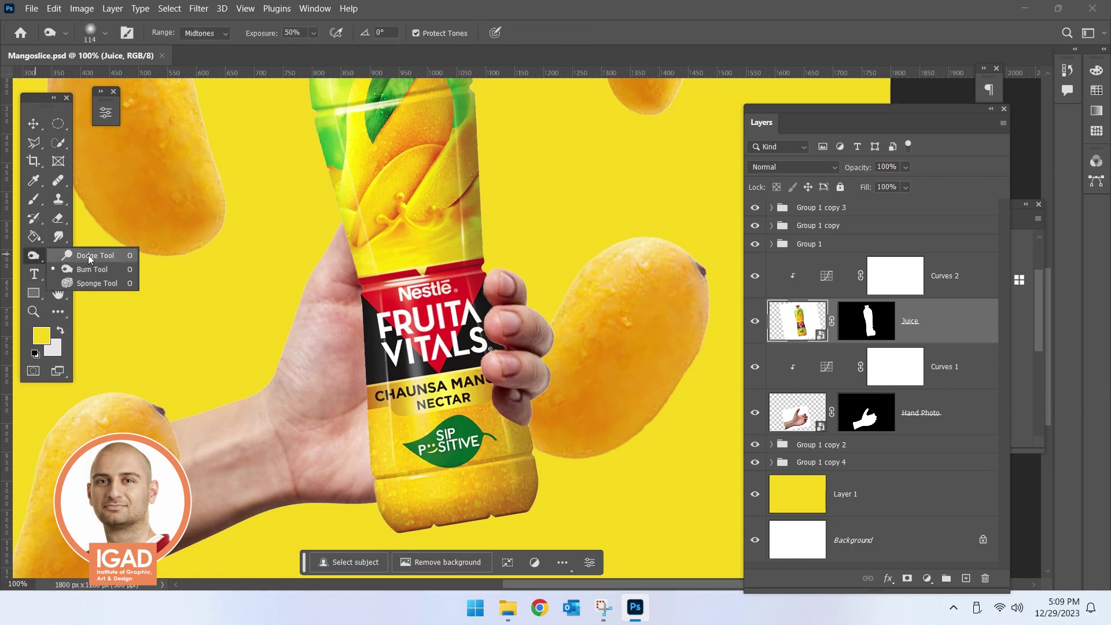
# - Pick the Dodge Tool and rasterize the Juice bottle layer
pyautogui.click(91, 270)
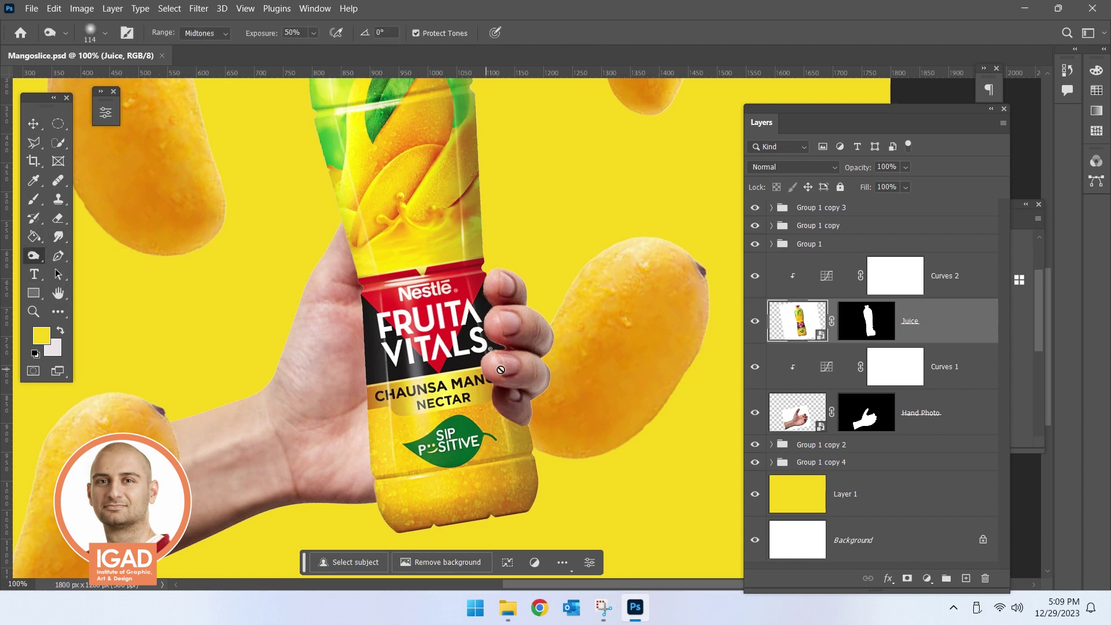
pyautogui.click(488, 353)
pyautogui.click(380, 336)
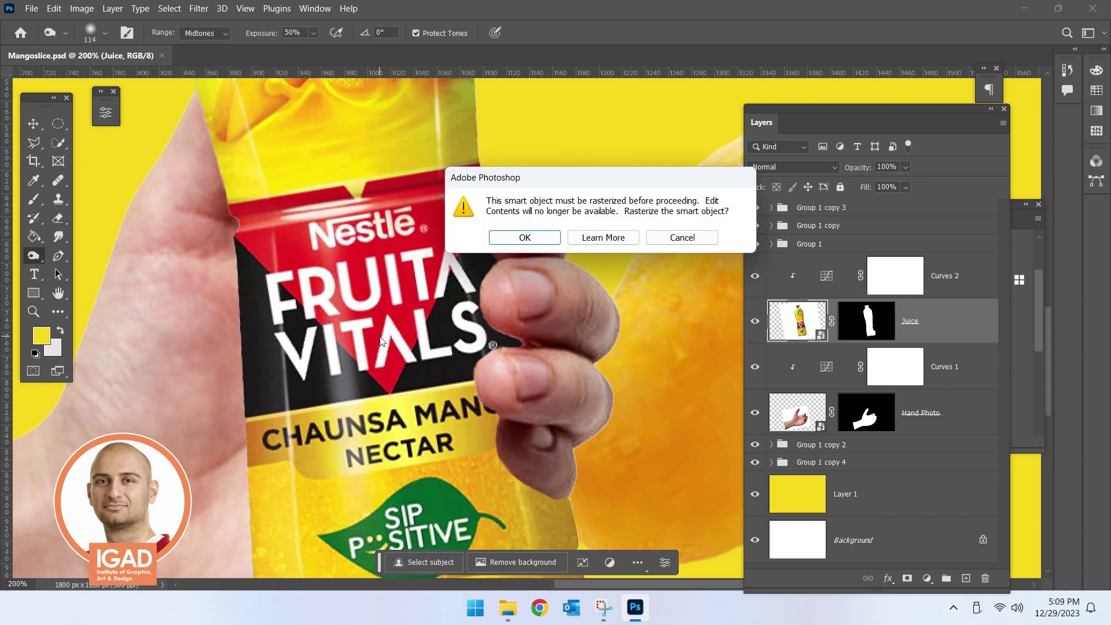
pyautogui.click(520, 234)
# - Set the dodge brush to 25 px with 100% exposure
pyautogui.rightClick(542, 363)
pyautogui.write('25')
pyautogui.press('Return')
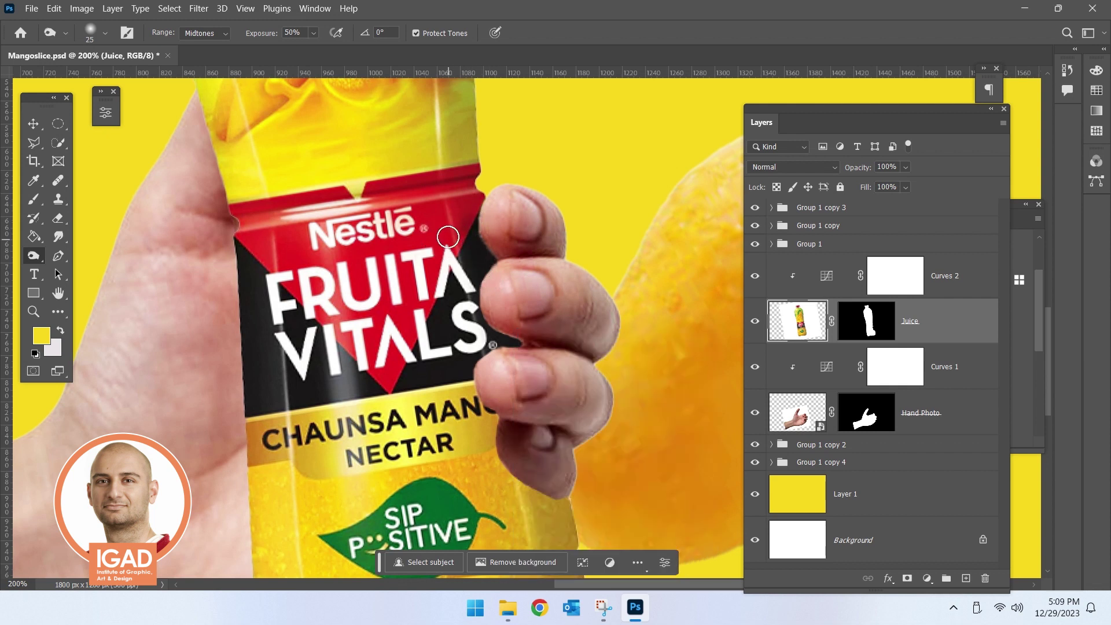
pyautogui.rightClick(434, 231)
pyautogui.press('Return')
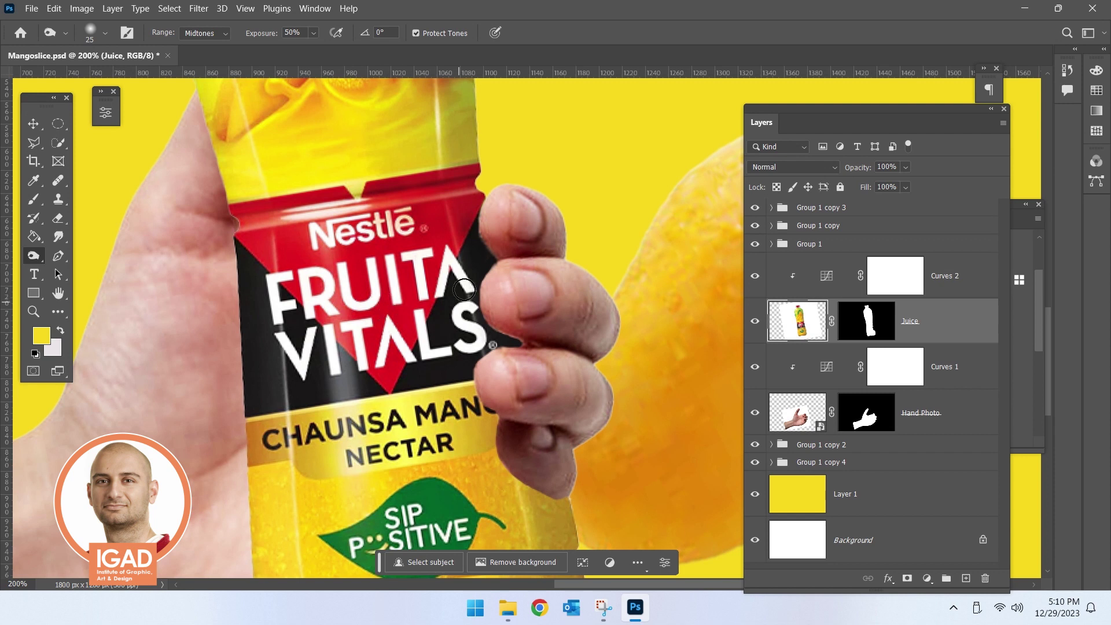
pyautogui.click(313, 33)
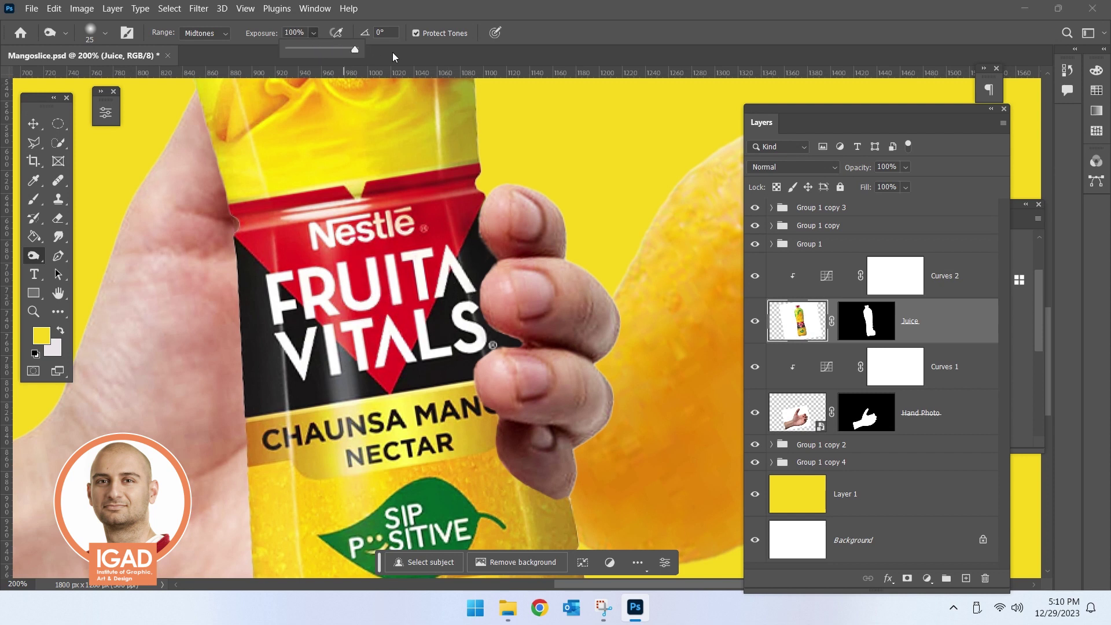
pyautogui.click(429, 257)
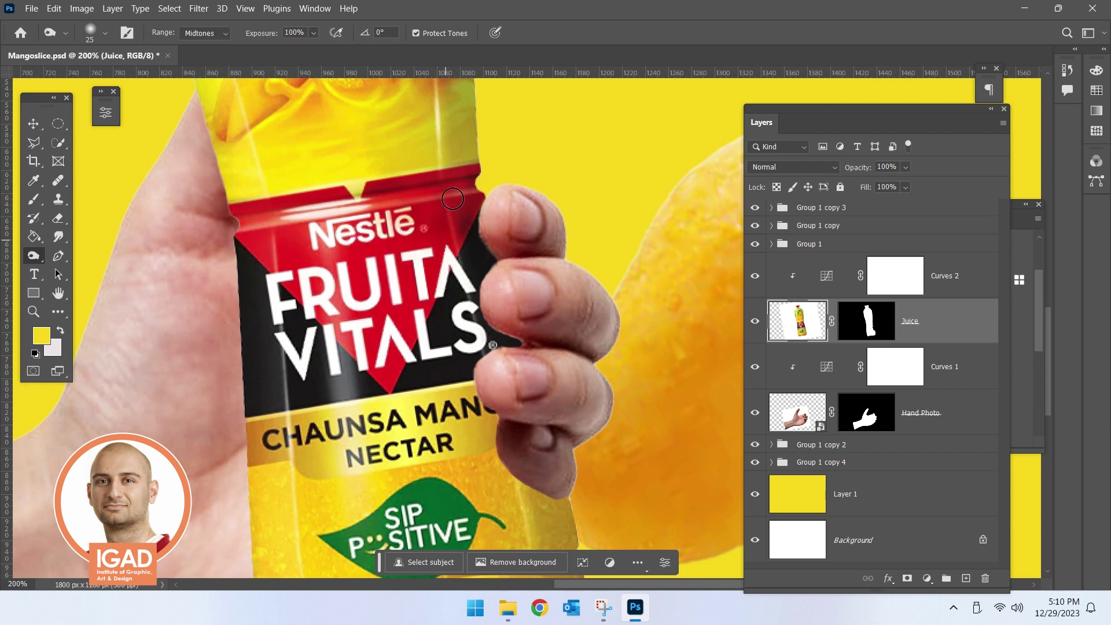
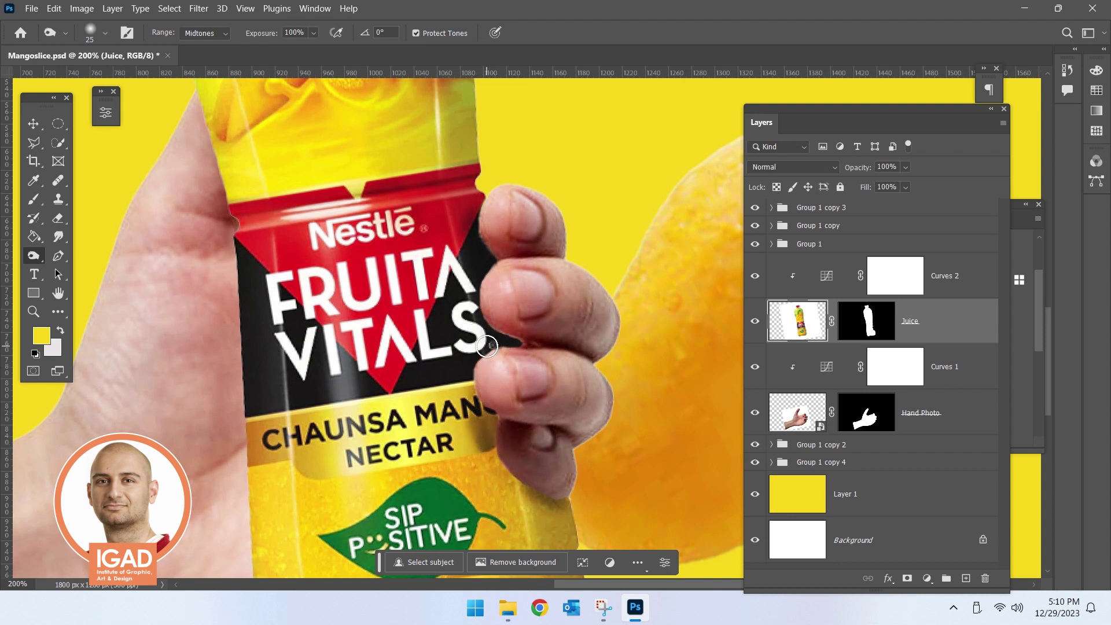
# - Dodge the shadow between the bottle and the lower fingers with a resized brush
pyautogui.rightClick(486, 346)
pyautogui.click(495, 309)
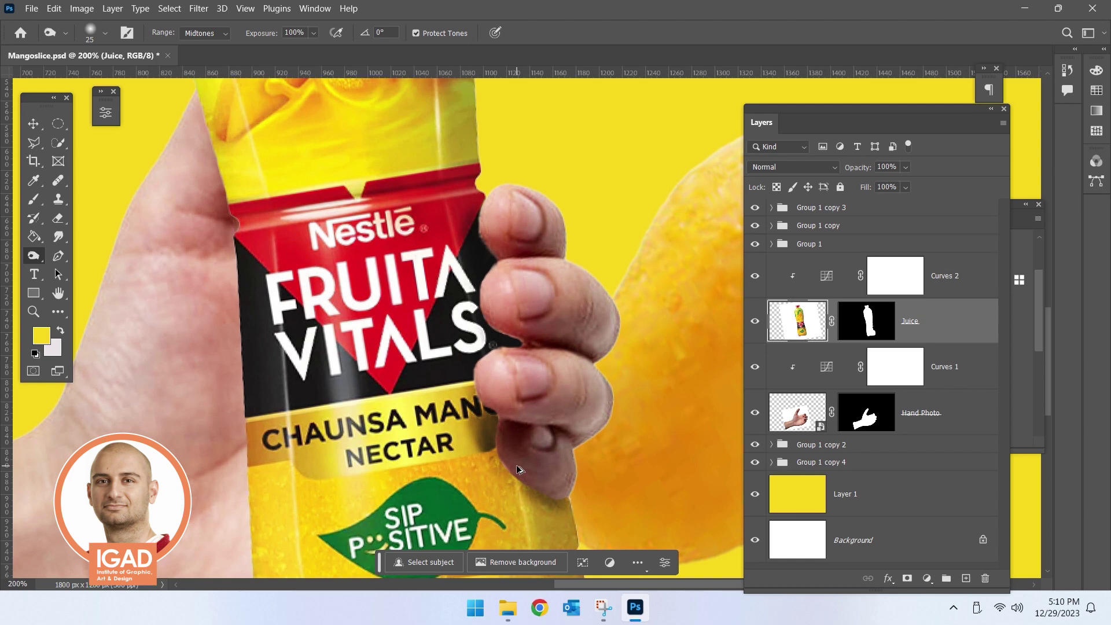
pyautogui.moveTo(512, 466); pyautogui.dragTo(509, 462)
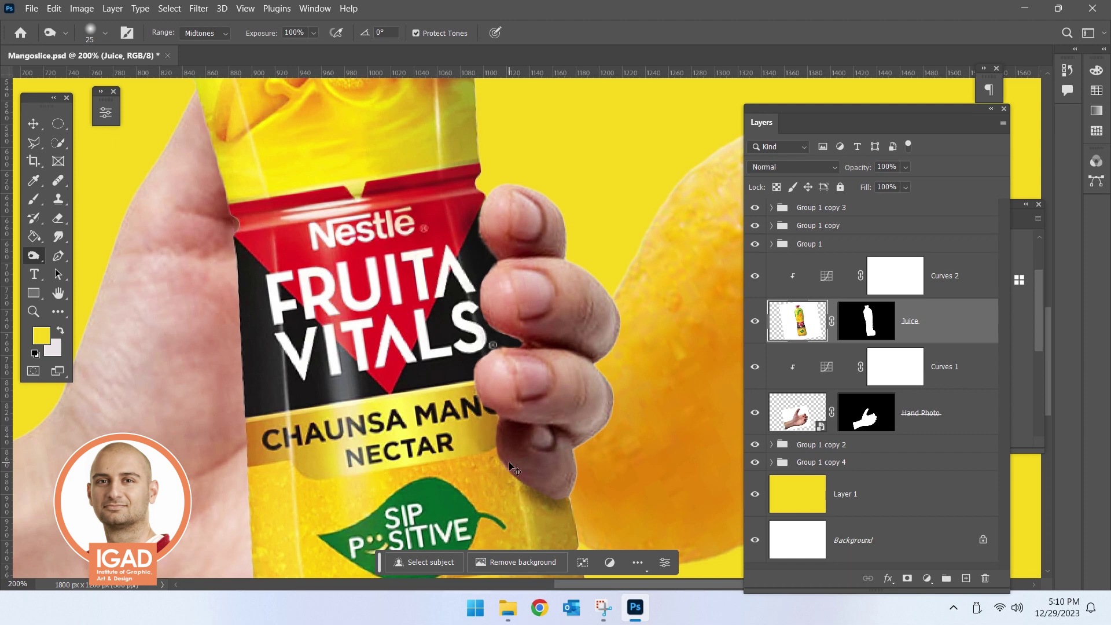
pyautogui.scroll(-1, 427, 436)
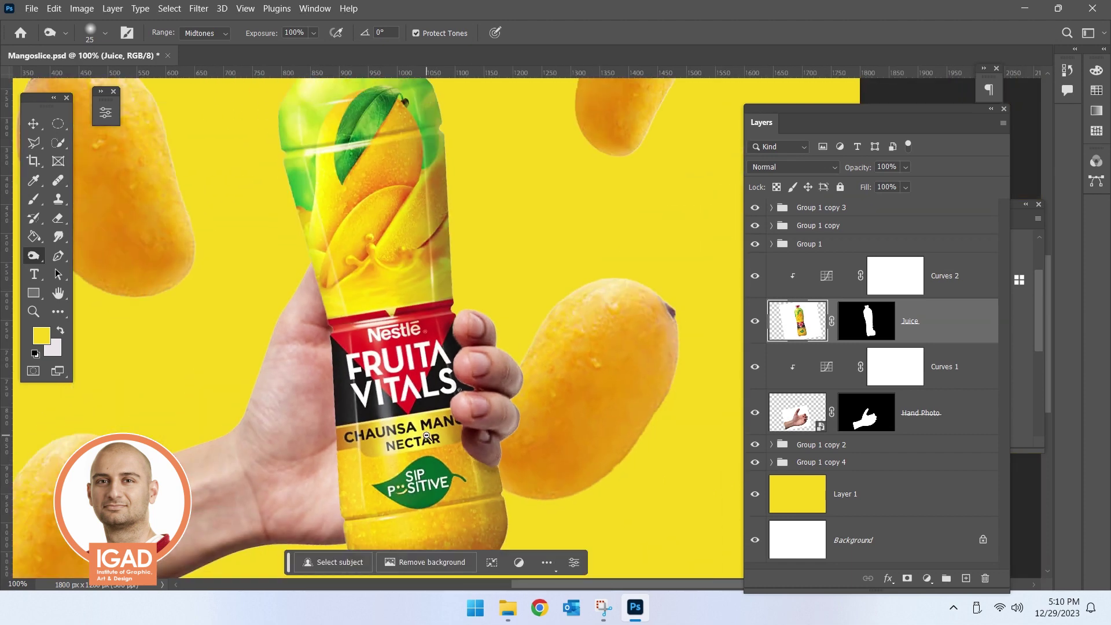
# - Burn with Shadows range and an 89 px brush along the finger seam and the bottle's palm-side edge
pyautogui.click(224, 33)
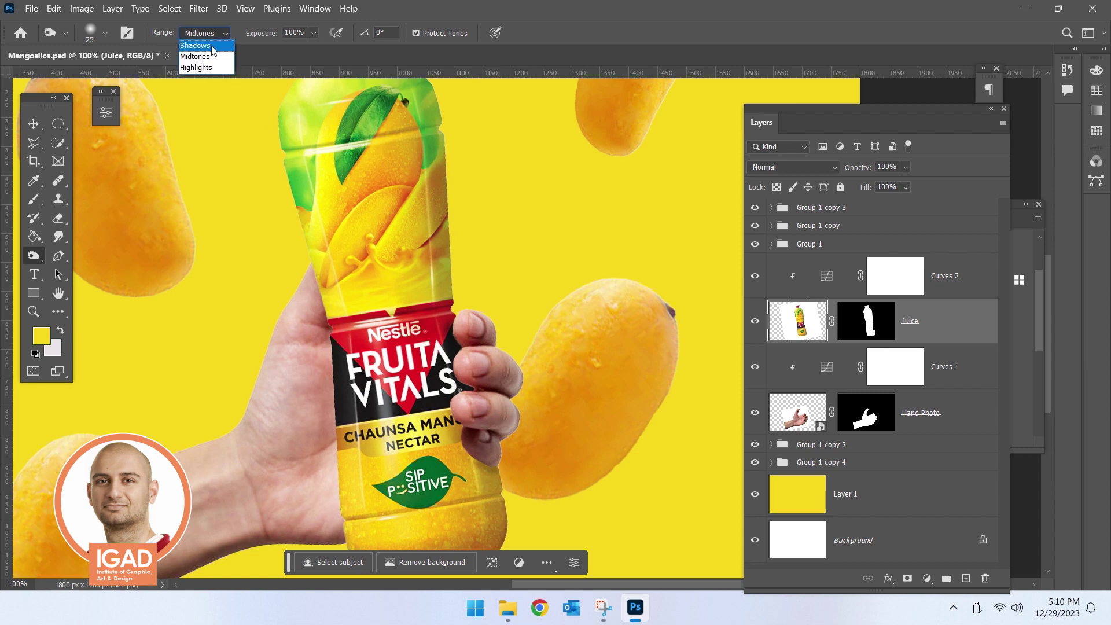
pyautogui.click(200, 46)
pyautogui.rightClick(441, 329)
pyautogui.moveTo(515, 364); pyautogui.dragTo(551, 363)
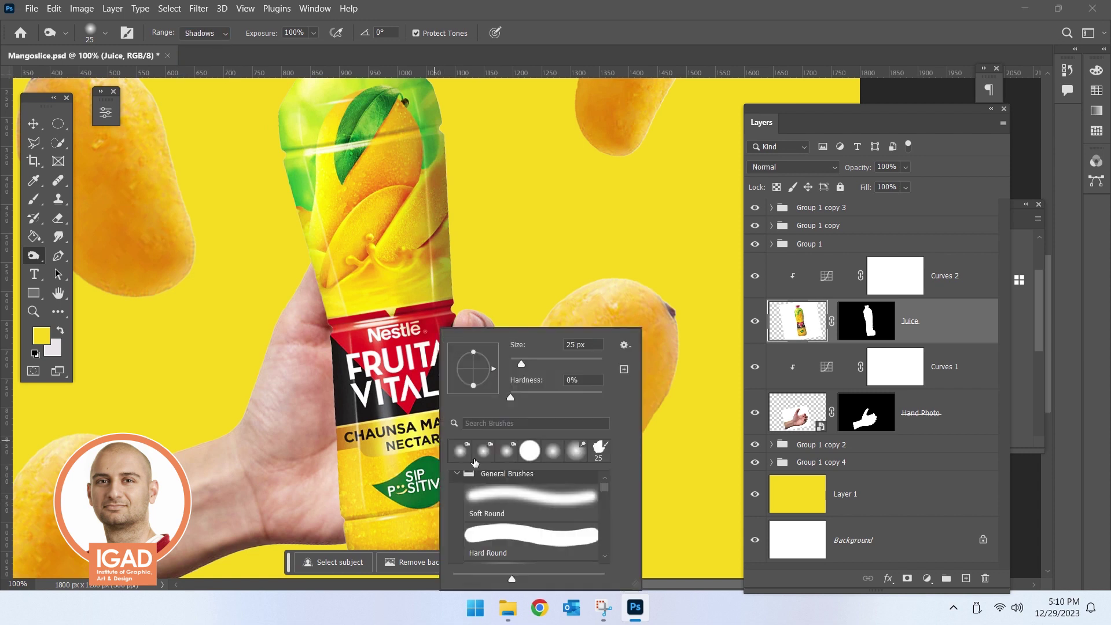
pyautogui.moveTo(461, 379)
pyautogui.mouseDown()
pyautogui.moveTo(480, 434)
pyautogui.moveTo(466, 472)
pyautogui.moveTo(484, 447)
pyautogui.moveTo(472, 463)
pyautogui.moveTo(445, 342)
pyautogui.mouseUp()
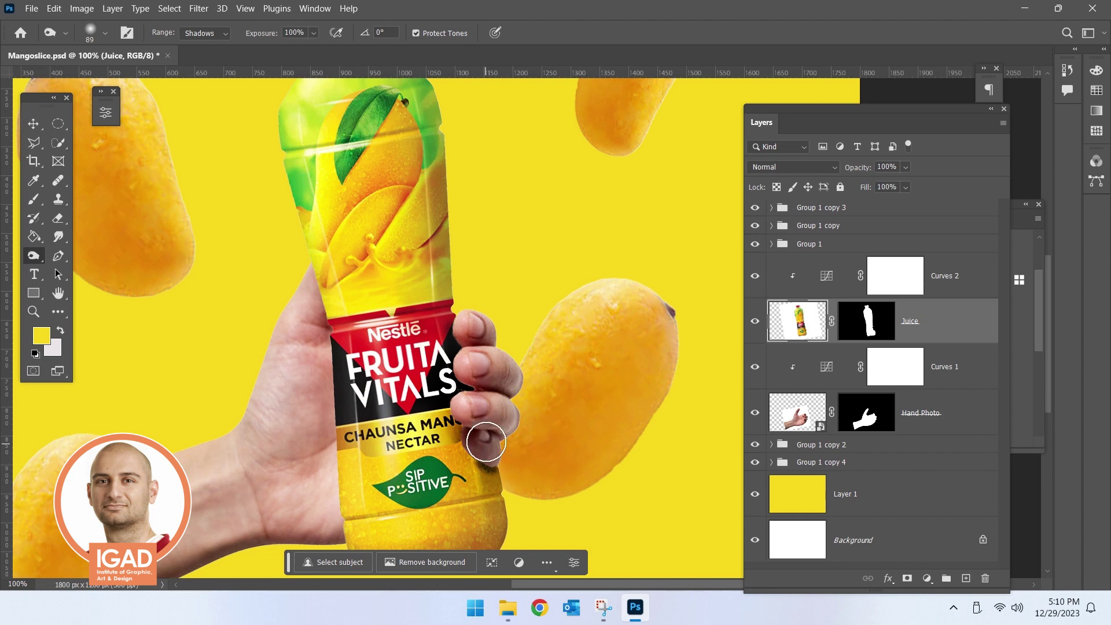
pyautogui.moveTo(457, 350); pyautogui.dragTo(456, 397)
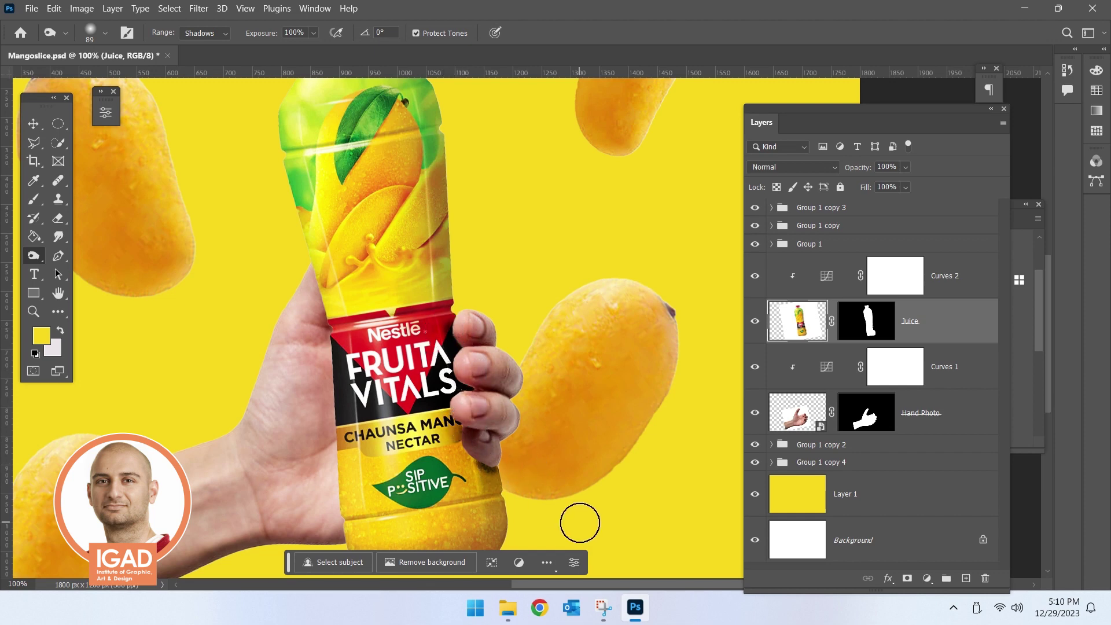
pyautogui.scroll(-2, 481, 496)
pyautogui.scroll(2, 374, 380)
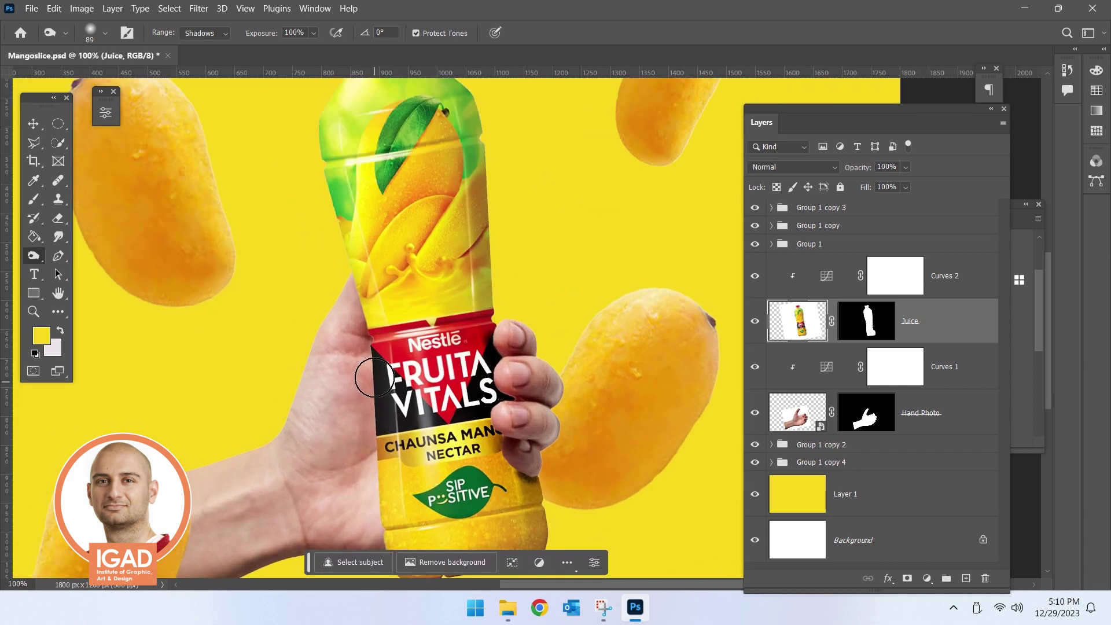
pyautogui.moveTo(380, 416); pyautogui.dragTo(381, 514)
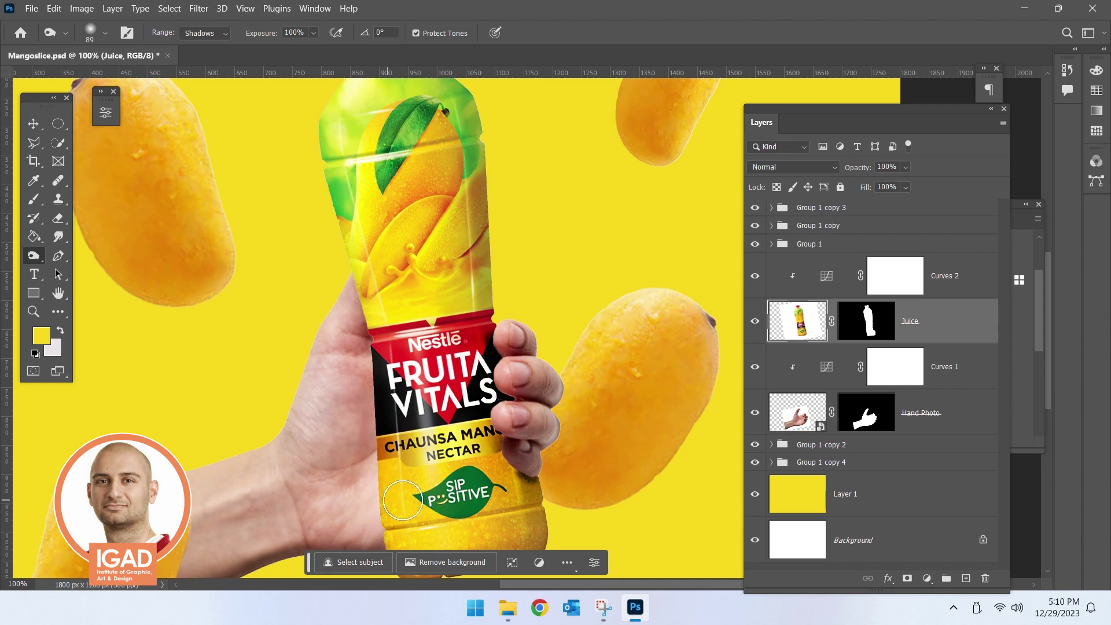
# - Rasterize the Hand Photo layer and burn the palm edge beside the bottle
pyautogui.click(800, 425)
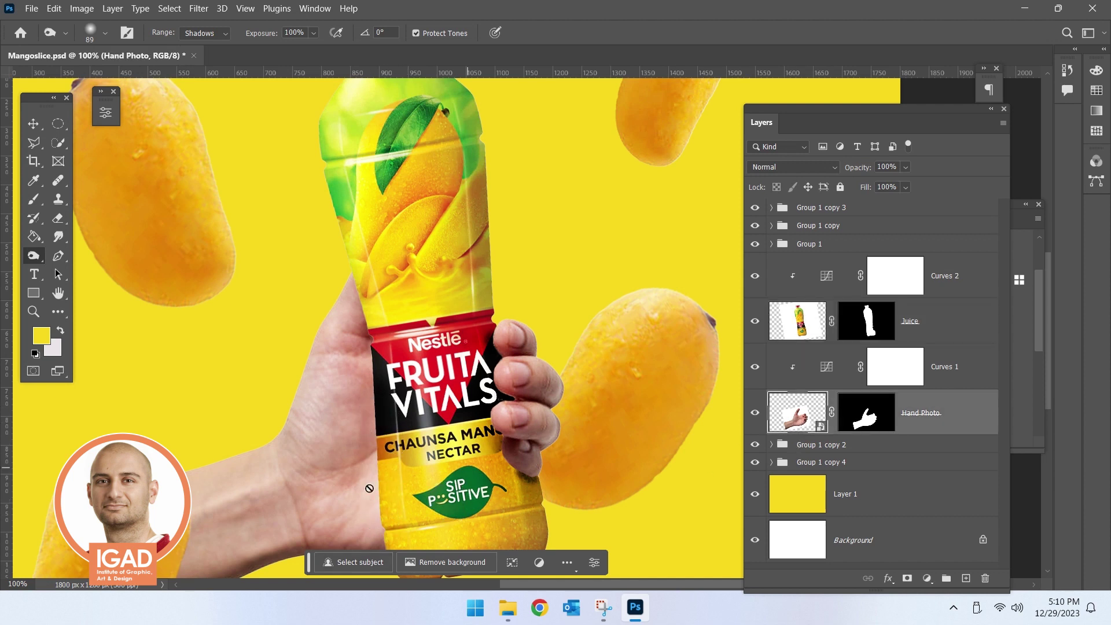
pyautogui.click(380, 435)
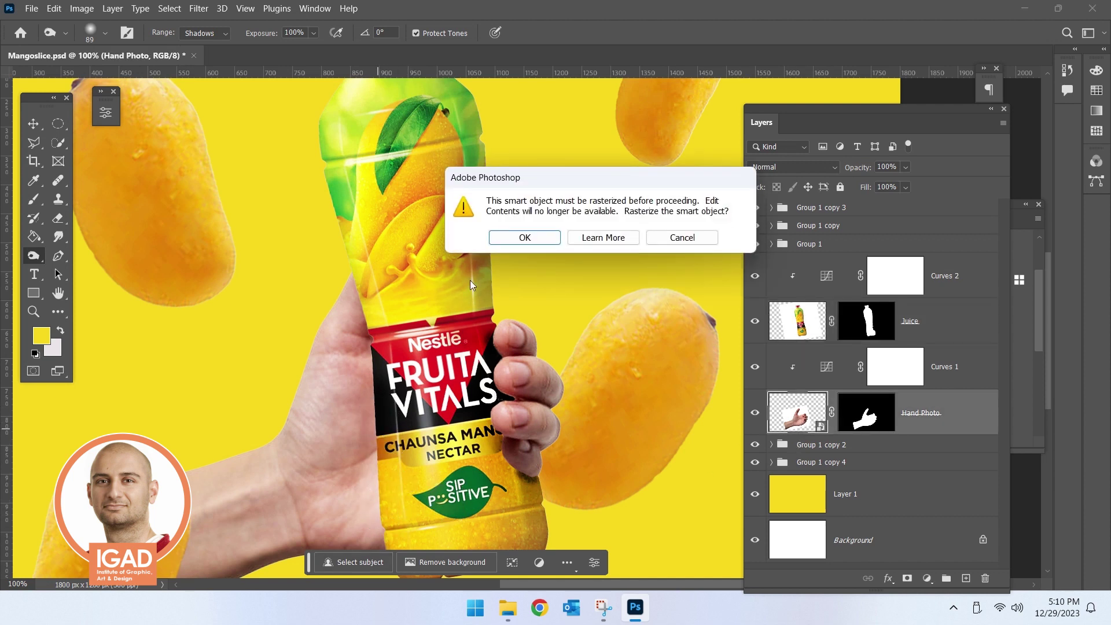
pyautogui.click(557, 237)
pyautogui.moveTo(377, 370)
pyautogui.mouseDown()
pyautogui.moveTo(384, 507)
pyautogui.moveTo(377, 327)
pyautogui.mouseUp()
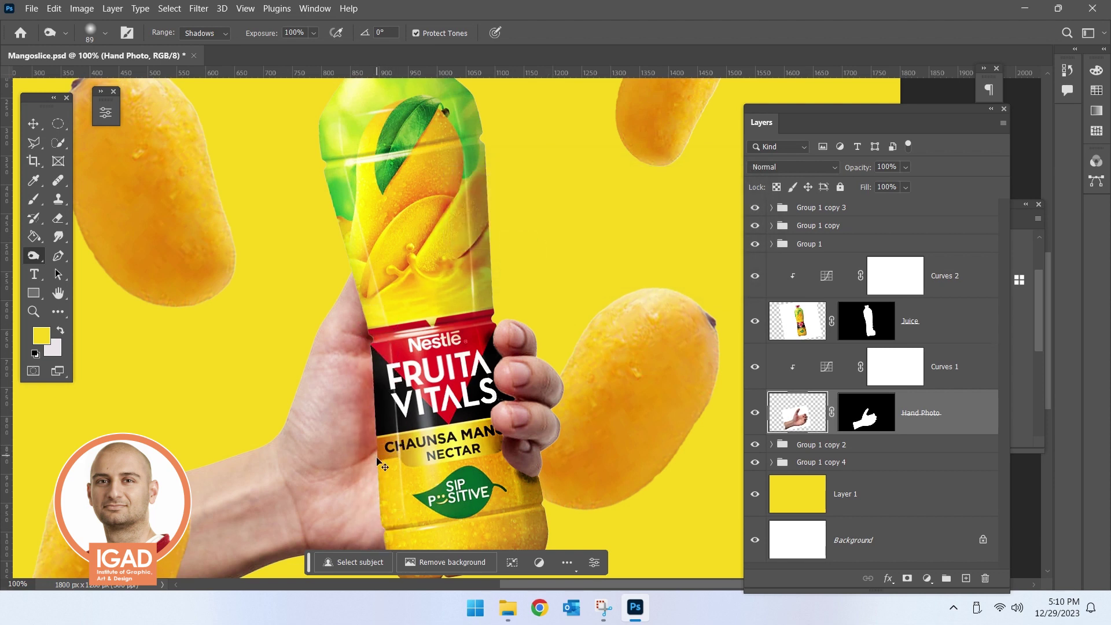
pyautogui.scroll(-3, 382, 416)
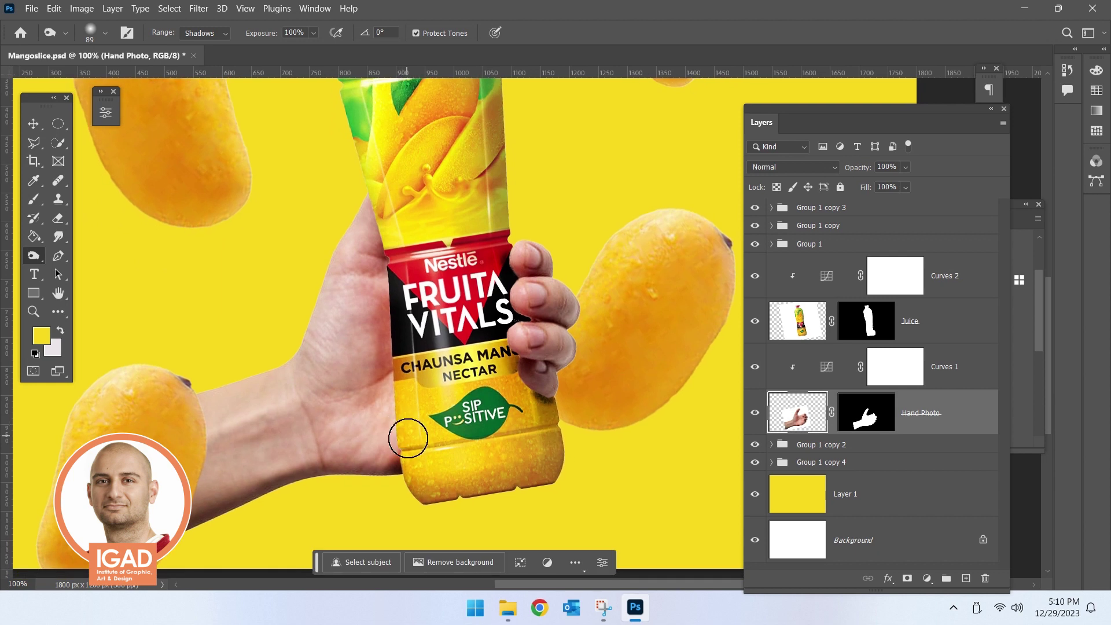
# - Set the range to Highlights and burn the palm edge and the bottle beside the lower fingers
pyautogui.click(221, 36)
pyautogui.click(202, 70)
pyautogui.moveTo(379, 393); pyautogui.dragTo(383, 440)
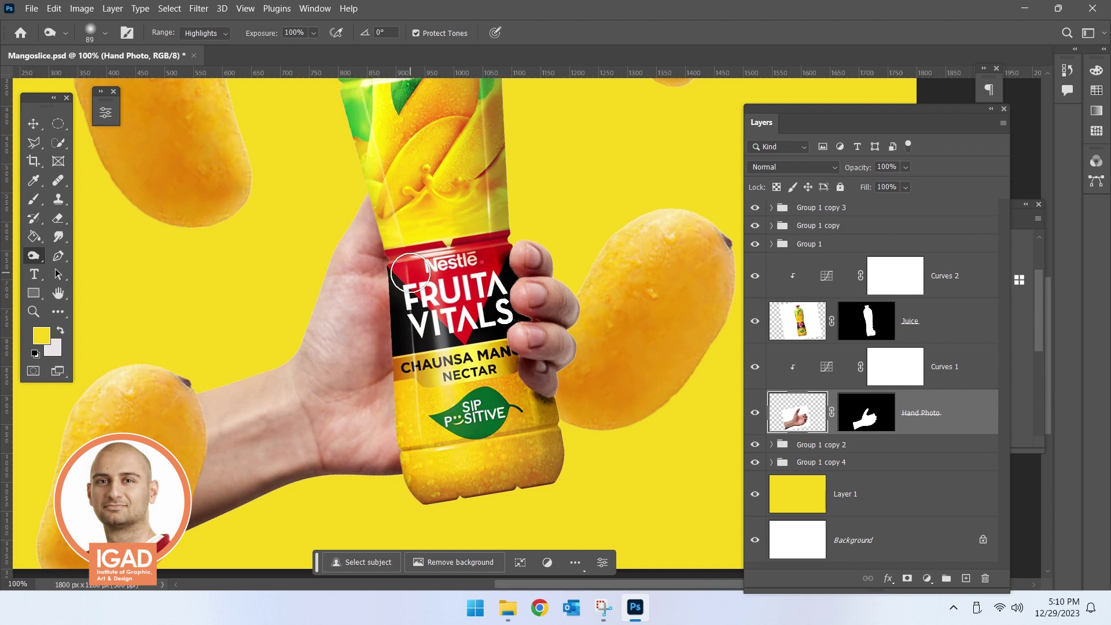
pyautogui.click(801, 325)
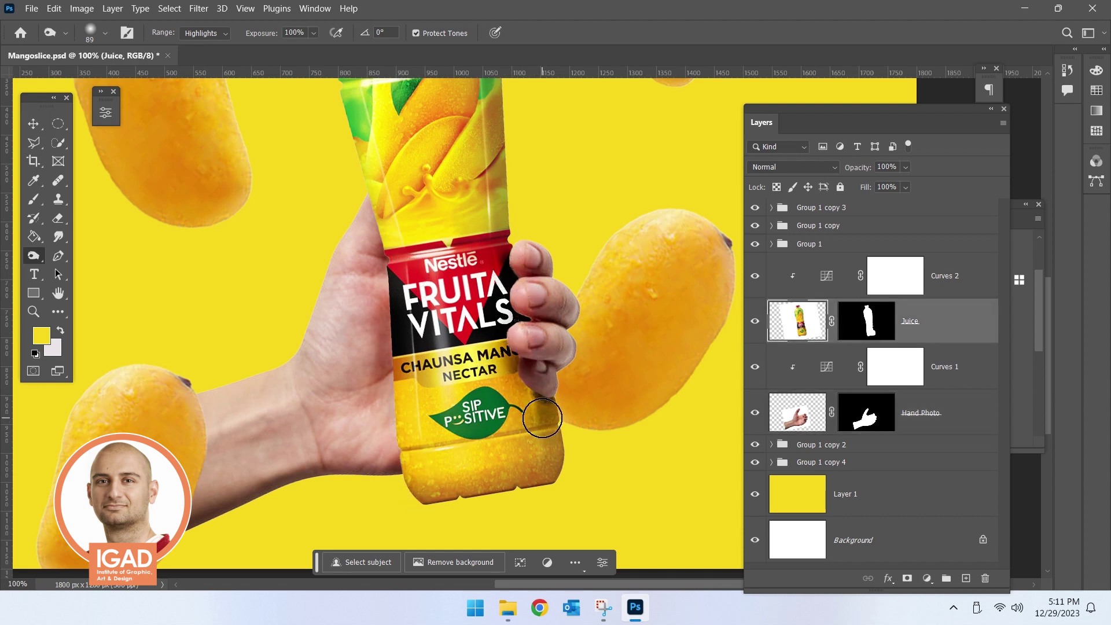
pyautogui.moveTo(494, 357)
pyautogui.mouseDown()
pyautogui.moveTo(480, 341)
pyautogui.moveTo(731, 399)
pyautogui.mouseUp()
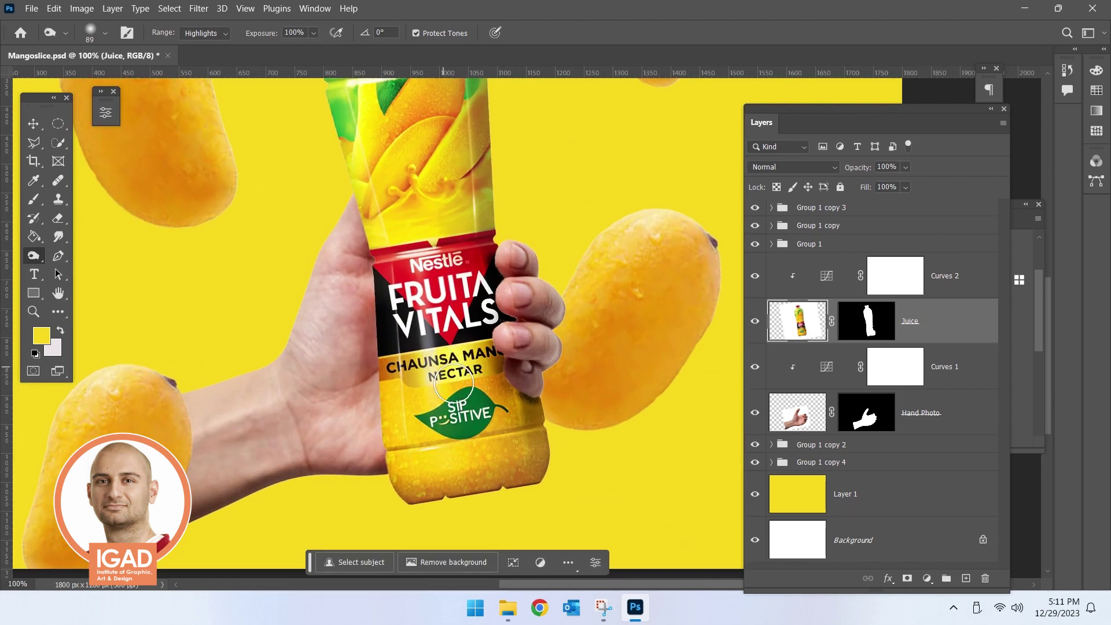
pyautogui.click(792, 417)
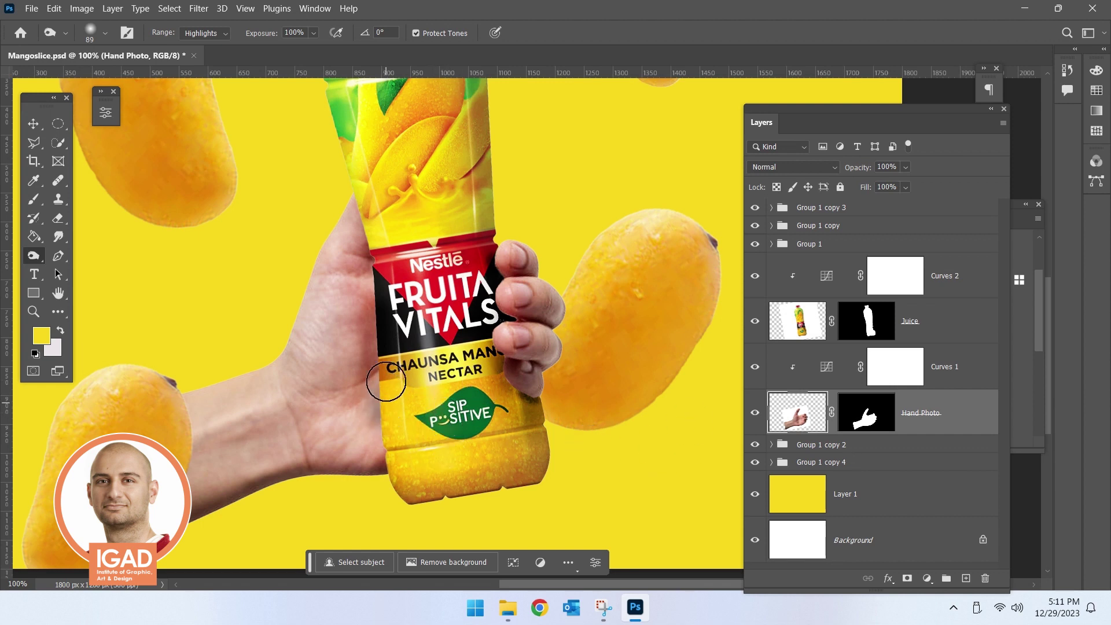
pyautogui.click(801, 320)
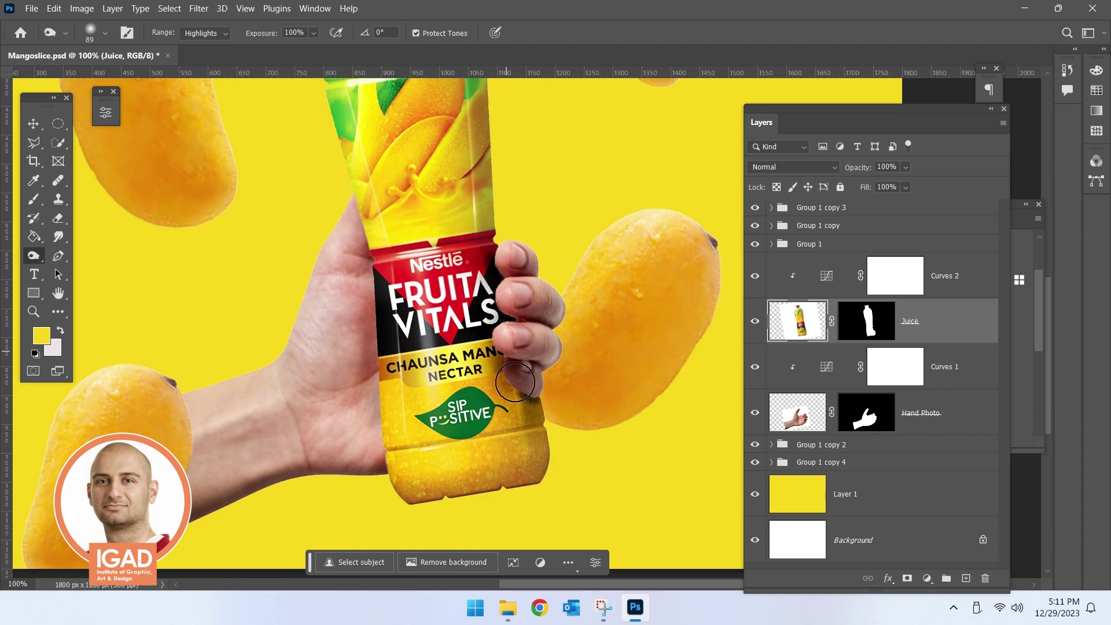
pyautogui.hotkey('ctrl', '-')
pyautogui.hotkey('ctrl', '-')
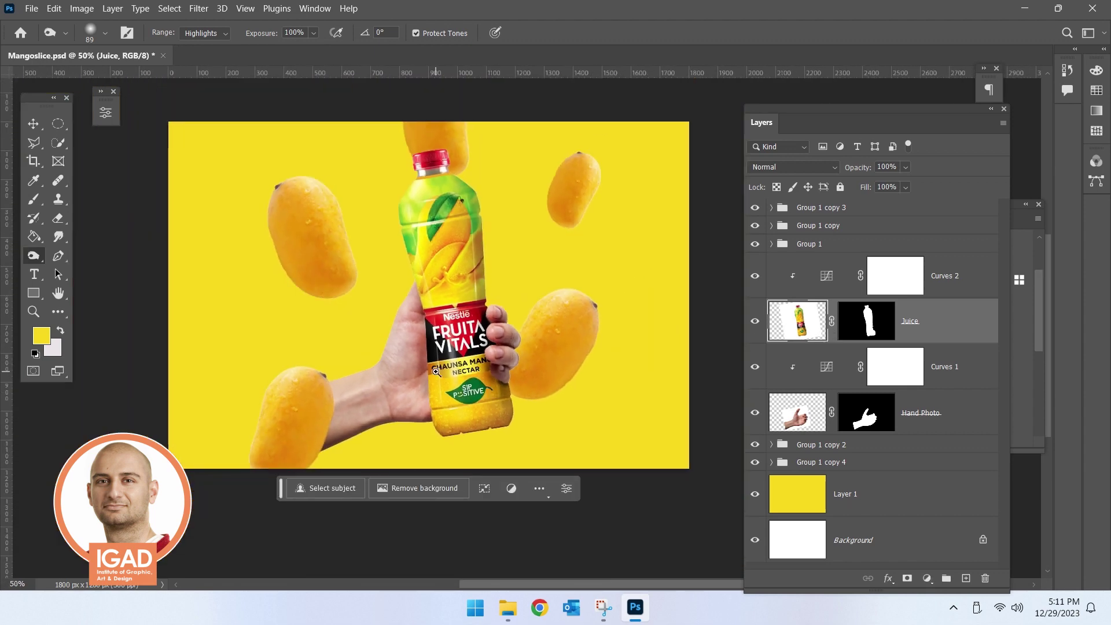
# - Set Hand Photo's toning range back to Shadows, switch to the Move tool, and save
pyautogui.hotkey('ctrl', '+')
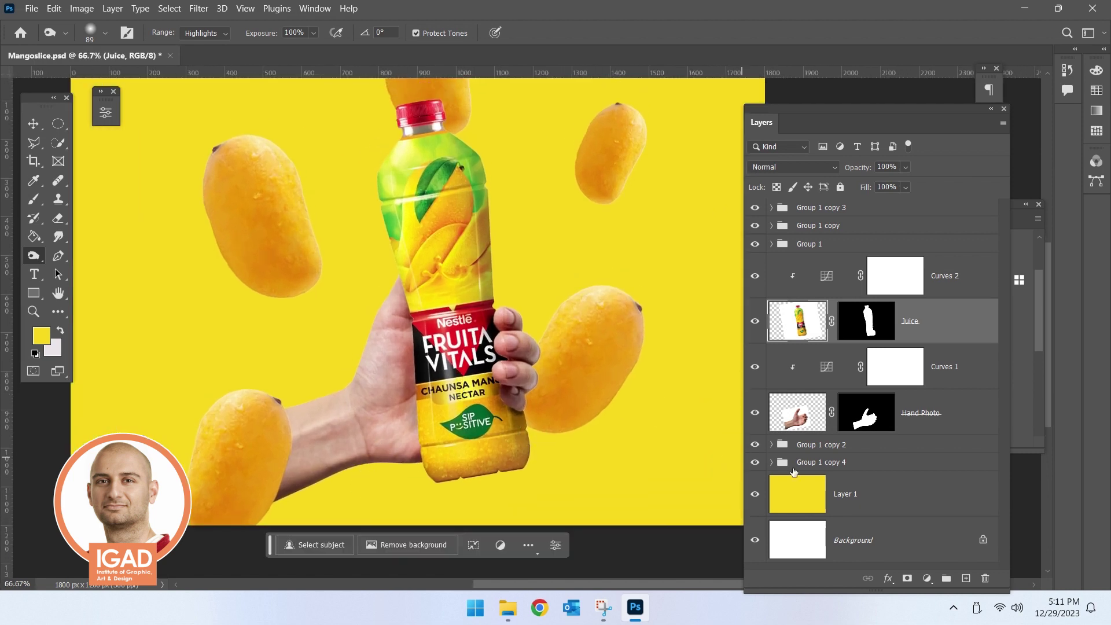
pyautogui.click(796, 421)
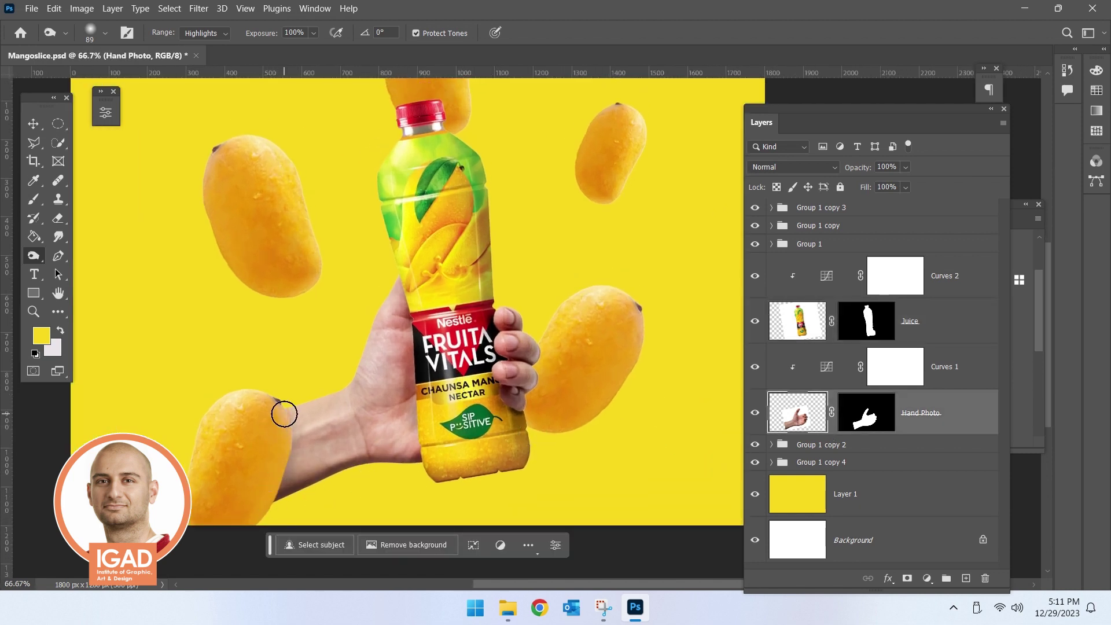
pyautogui.click(214, 34)
pyautogui.click(199, 46)
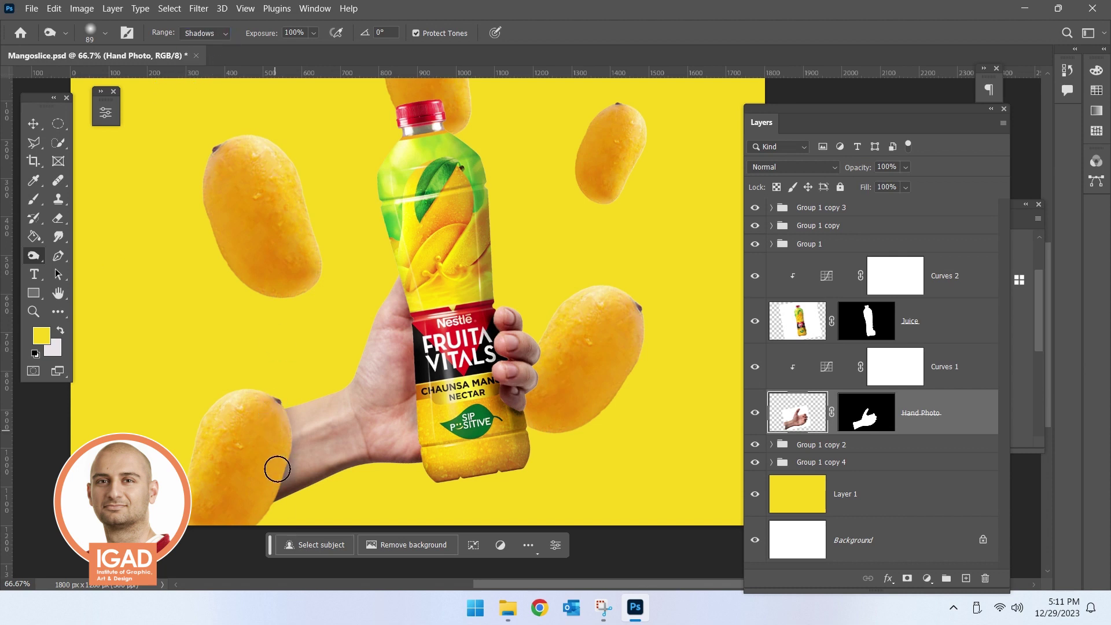
pyautogui.scroll(-1, 368, 408)
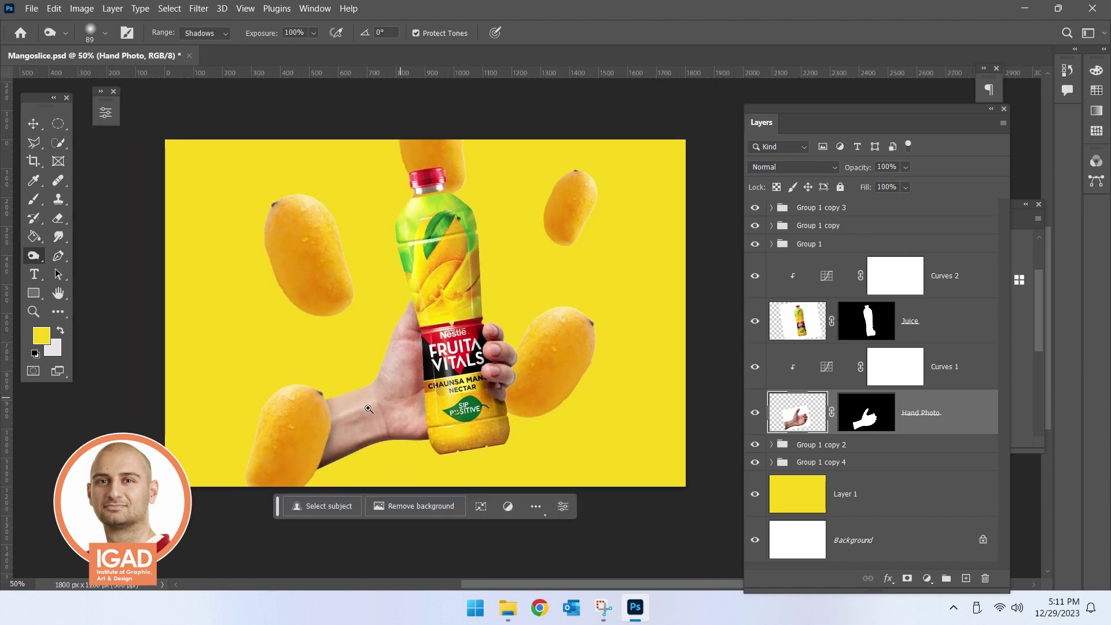
pyautogui.click(34, 132)
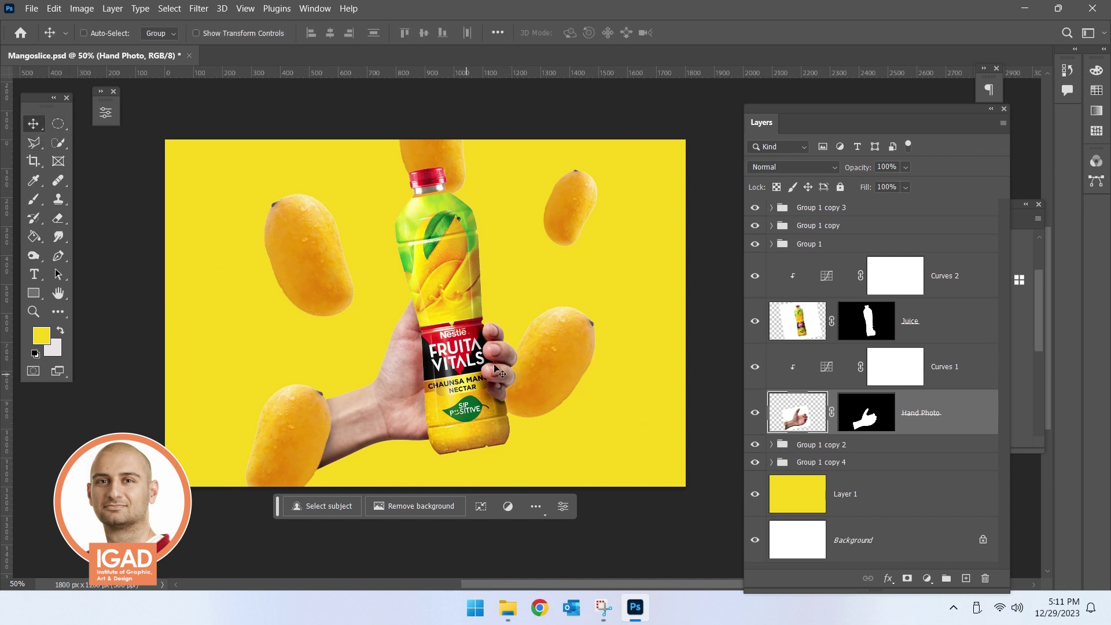
pyautogui.scroll(1, 432, 211)
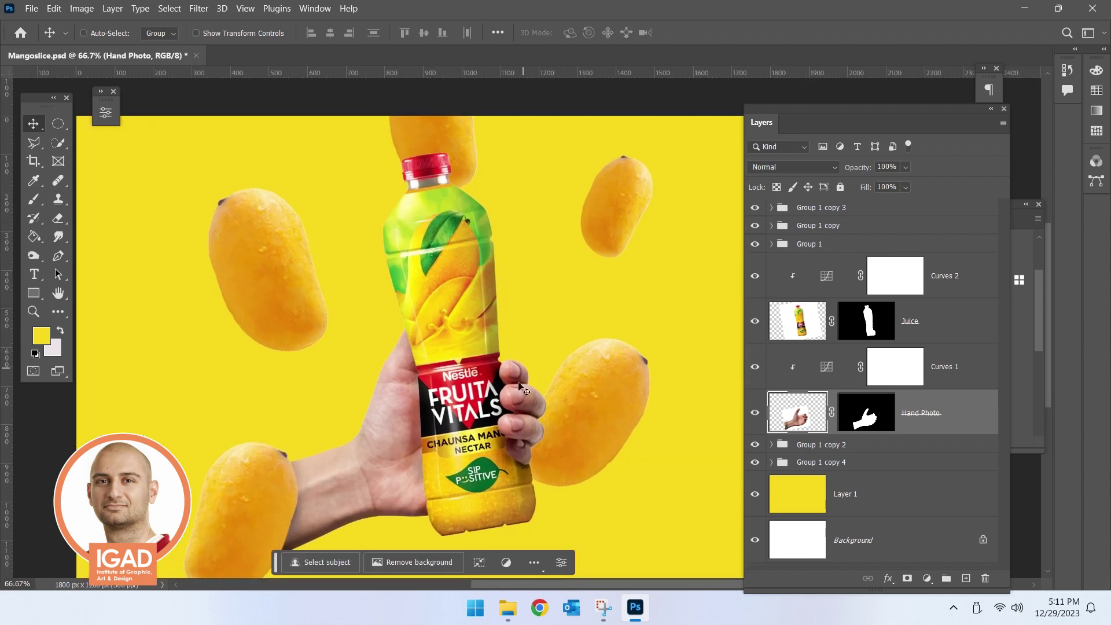
pyautogui.hotkey('ctrl', 's')
# - Select the upper-left mango's group, Group 1 copy, from the canvas layer list
pyautogui.click(771, 244)
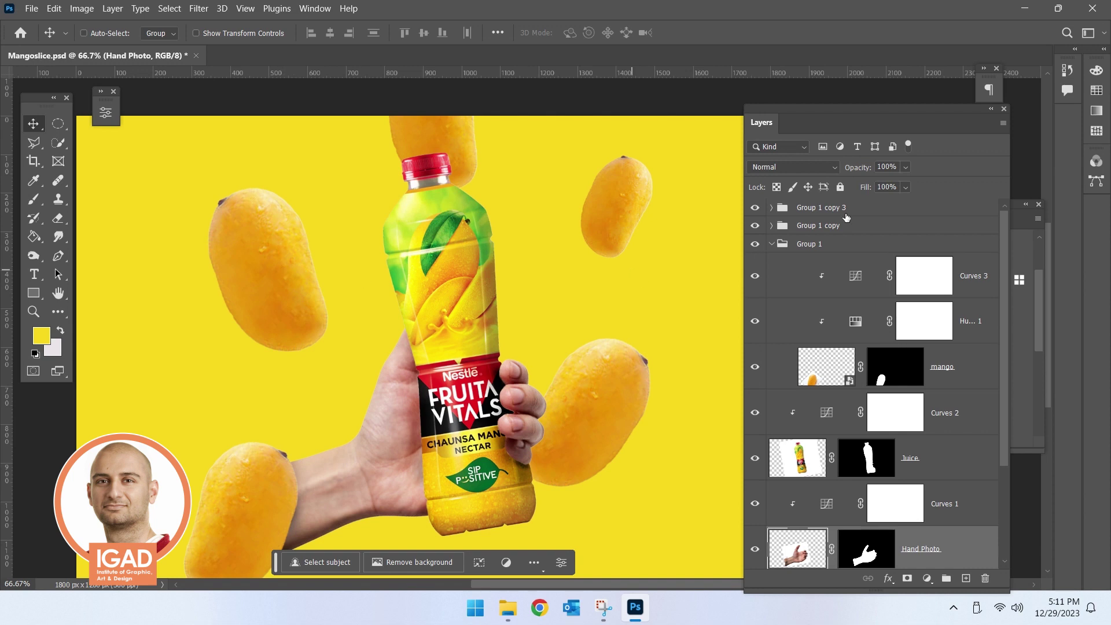
pyautogui.click(772, 244)
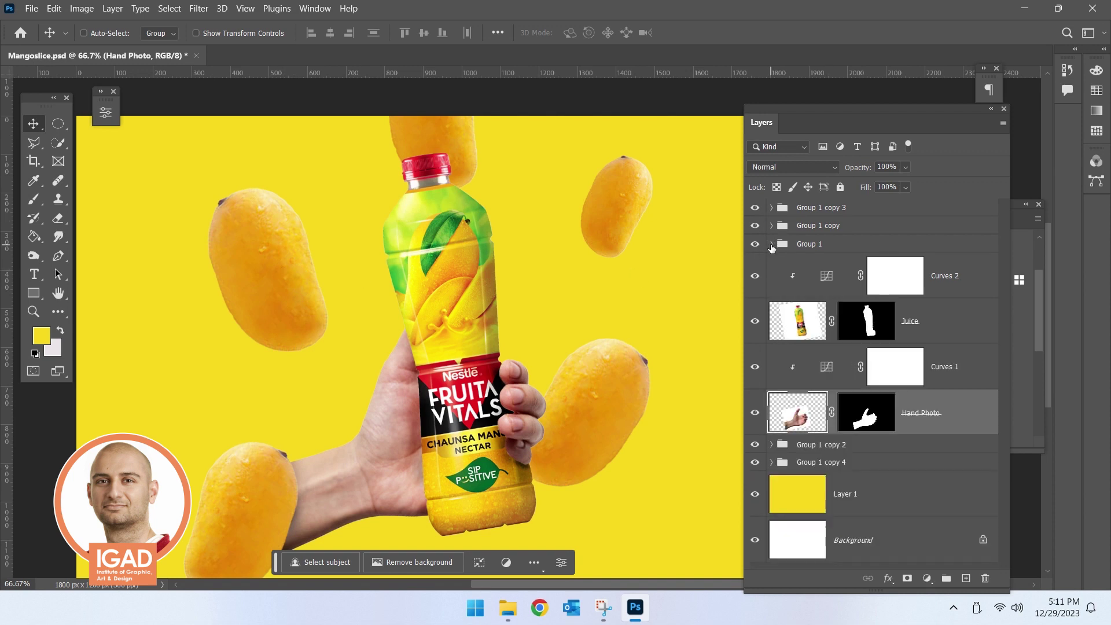
pyautogui.rightClick(285, 273)
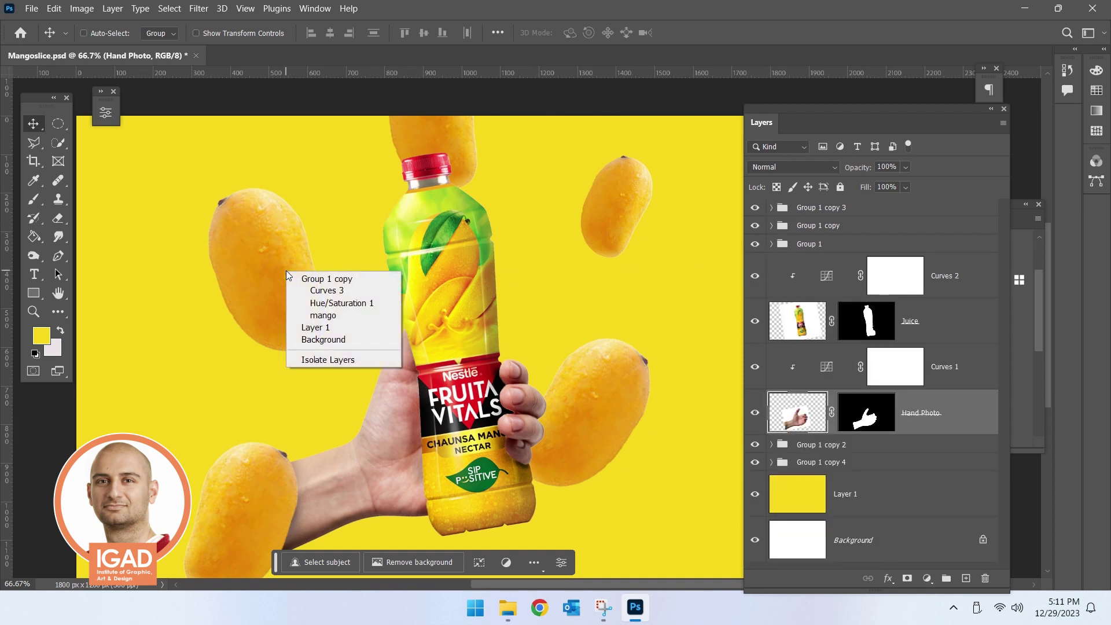
pyautogui.click(324, 280)
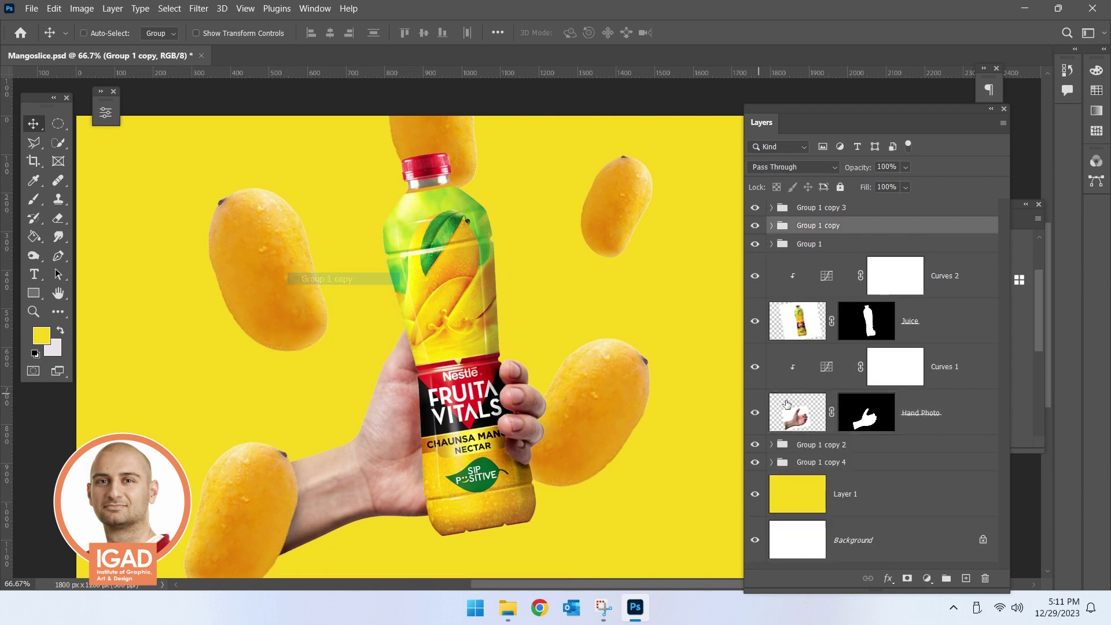
# - Rasterize the upper-left mango layer in Group 1 copy and start dodging it
pyautogui.click(772, 225)
pyautogui.click(831, 362)
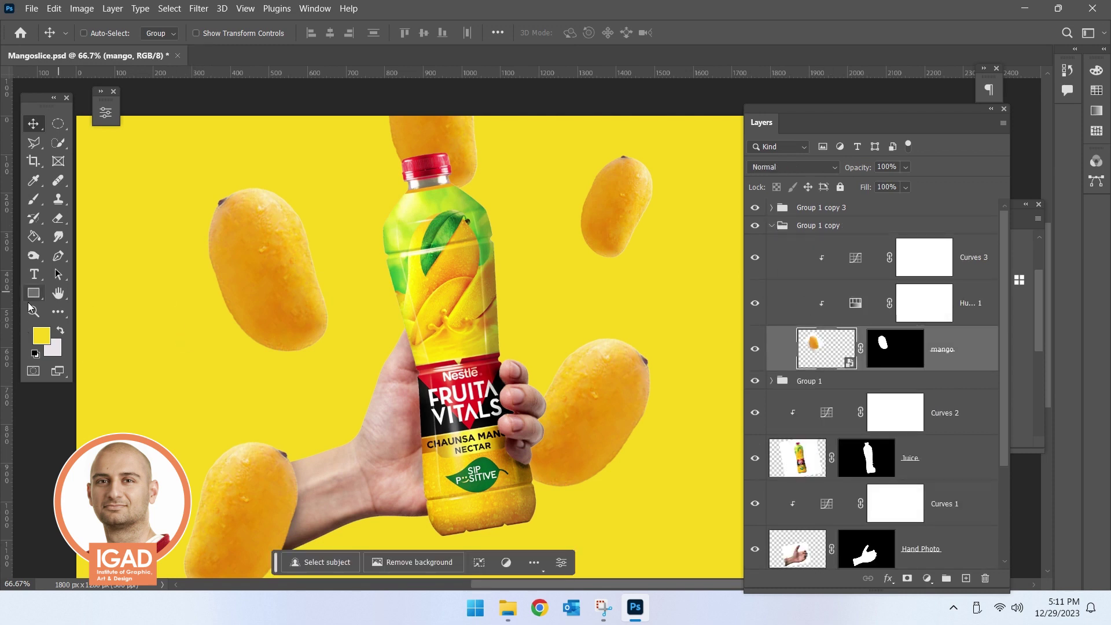
pyautogui.click(35, 256)
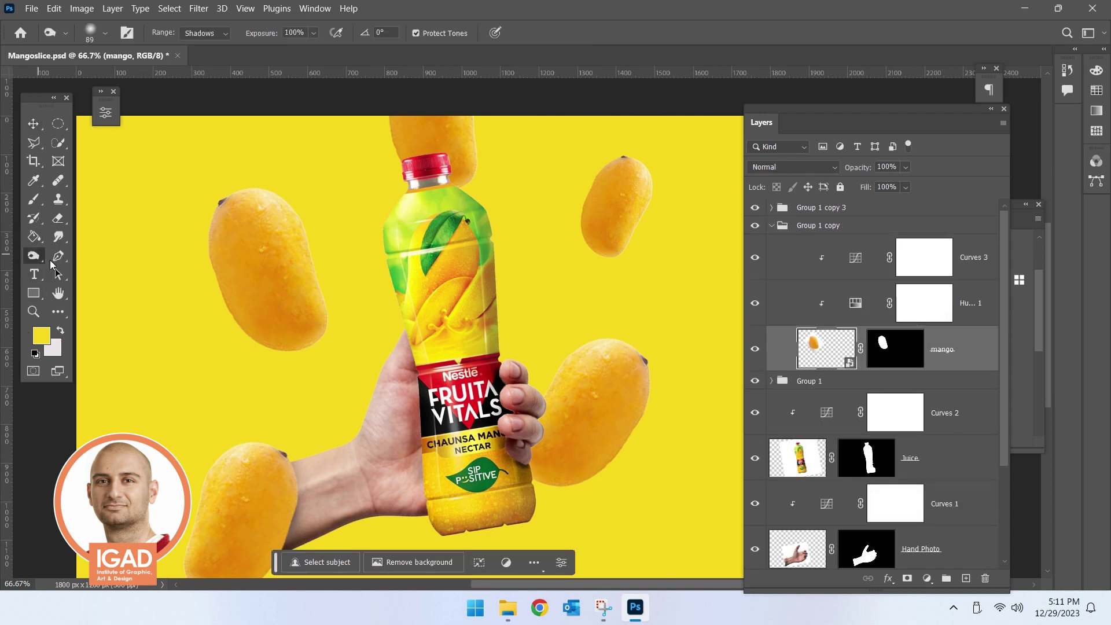
pyautogui.rightClick(45, 264)
pyautogui.click(87, 255)
pyautogui.click(264, 214)
pyautogui.click(503, 238)
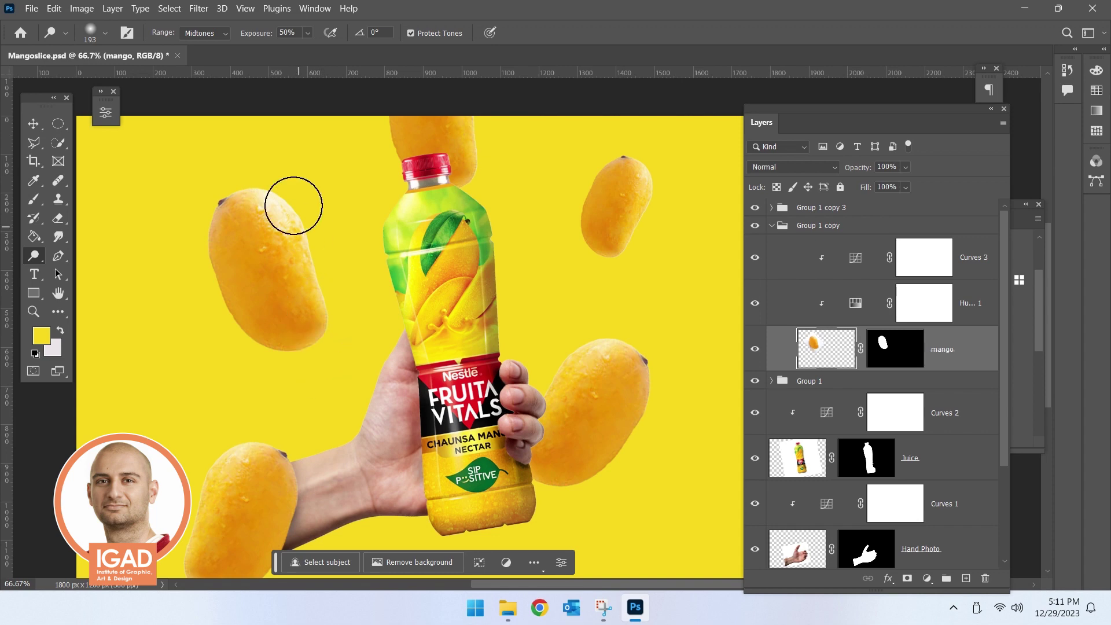
pyautogui.keyDown('ctrl'); pyautogui.click(291, 238); pyautogui.keyUp('ctrl')
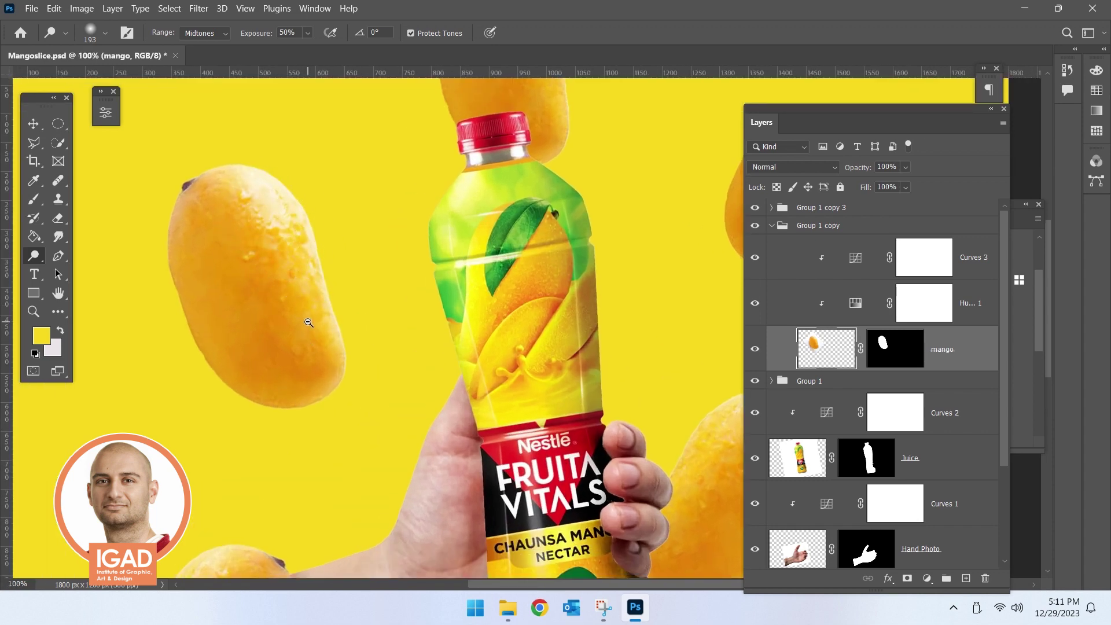
pyautogui.hotkey('ctrl', '-')
# - Switch to the Burn tool with a 152 px brush for the upper-left mango
pyautogui.rightClick(36, 258)
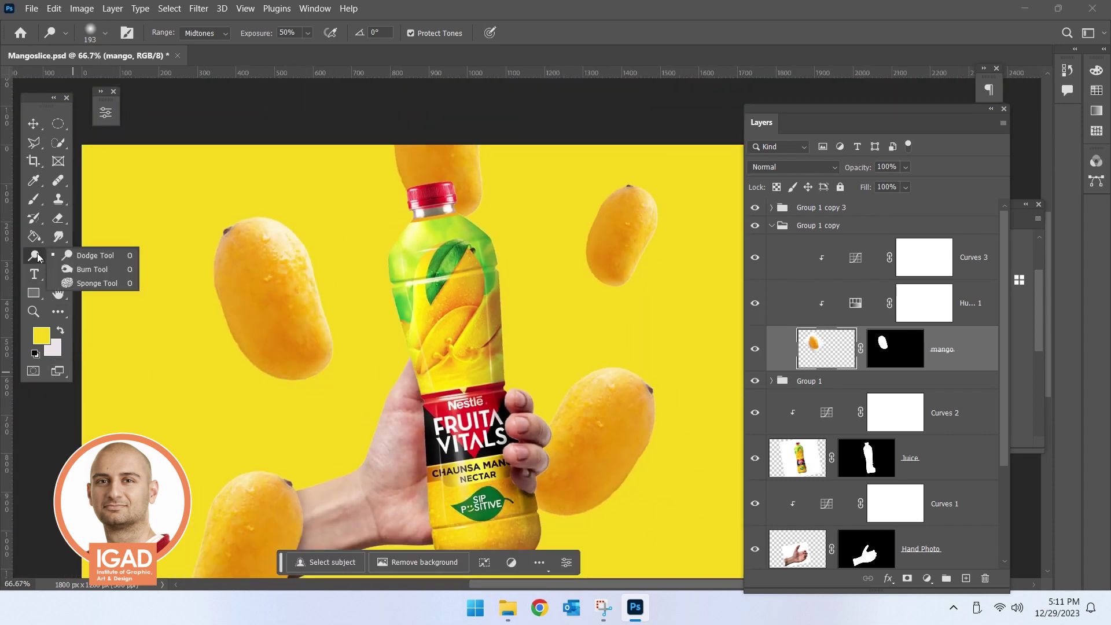
pyautogui.click(75, 268)
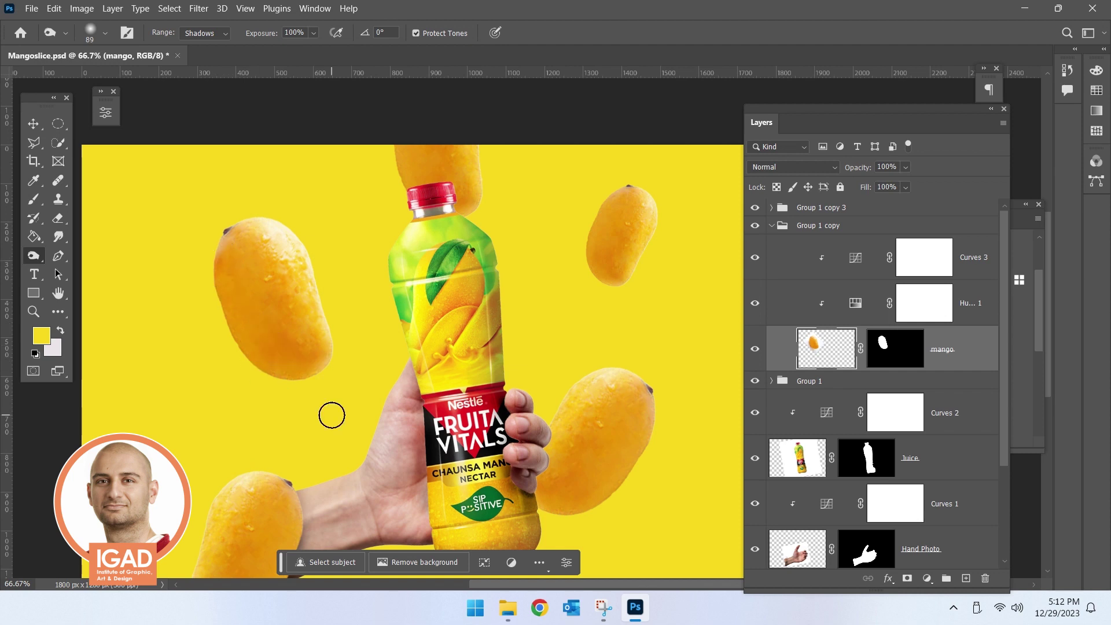
pyautogui.rightClick(271, 299)
pyautogui.write('152')
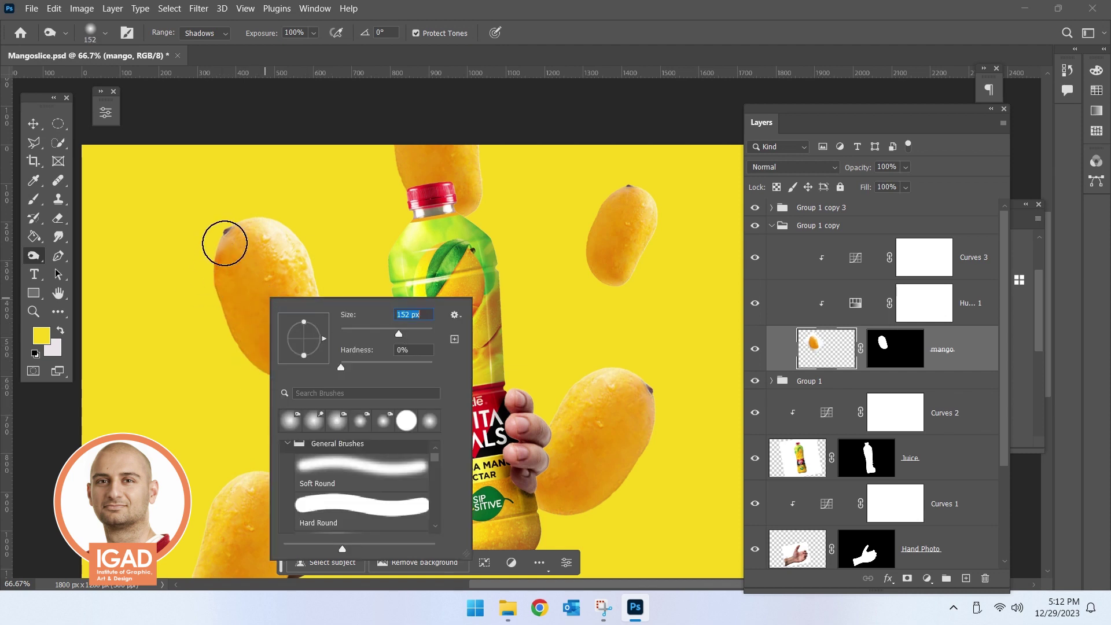
pyautogui.press('Return')
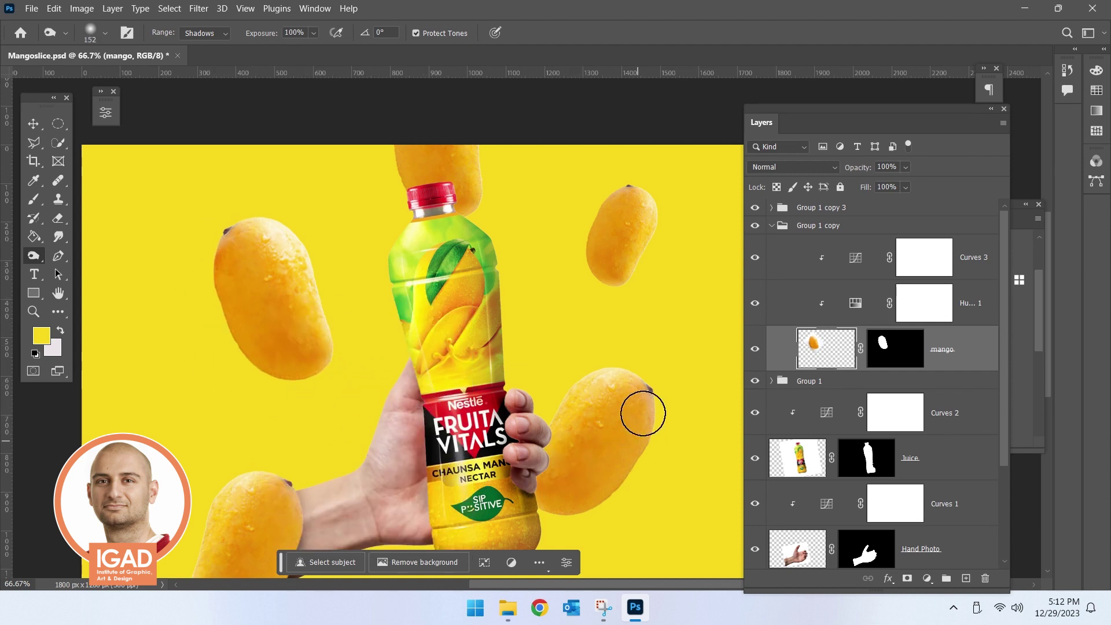
pyautogui.moveTo(293, 475); pyautogui.dragTo(355, 397)
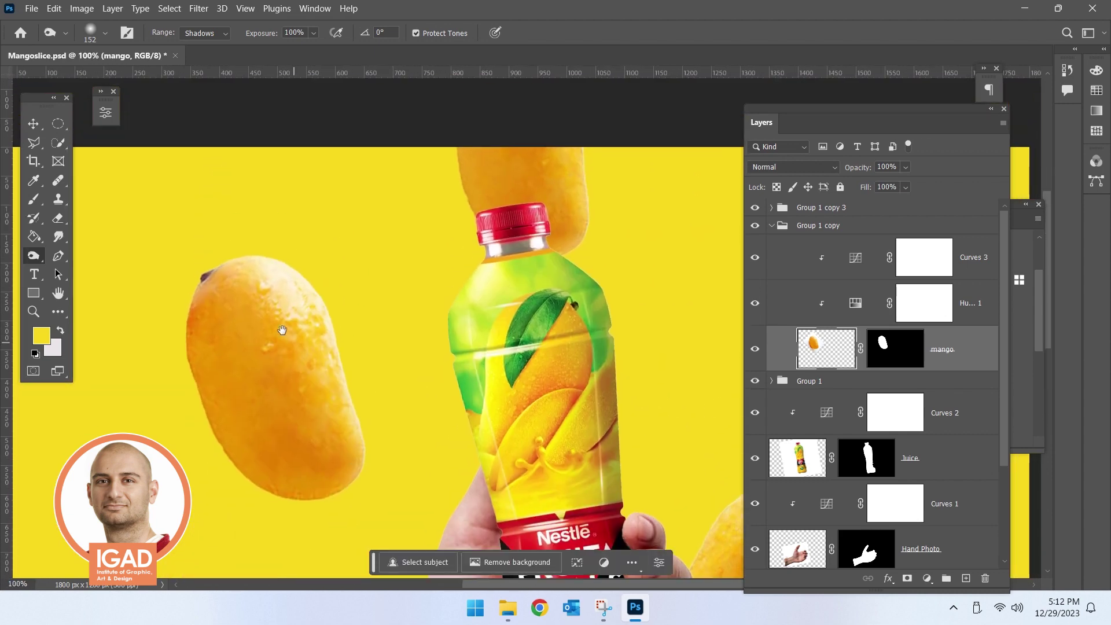
pyautogui.scroll(-2, 253, 396)
pyautogui.scroll(2, 439, 347)
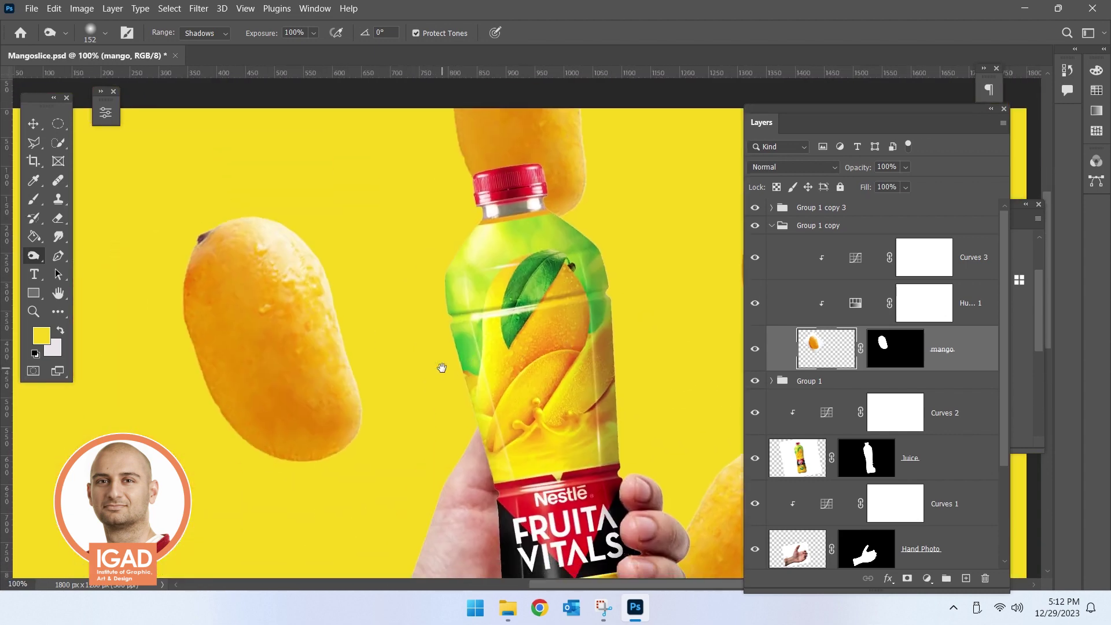
# - Set the Burn range to Highlights and exposure to 17% on the upper-left mango
pyautogui.click(199, 35)
pyautogui.click(197, 57)
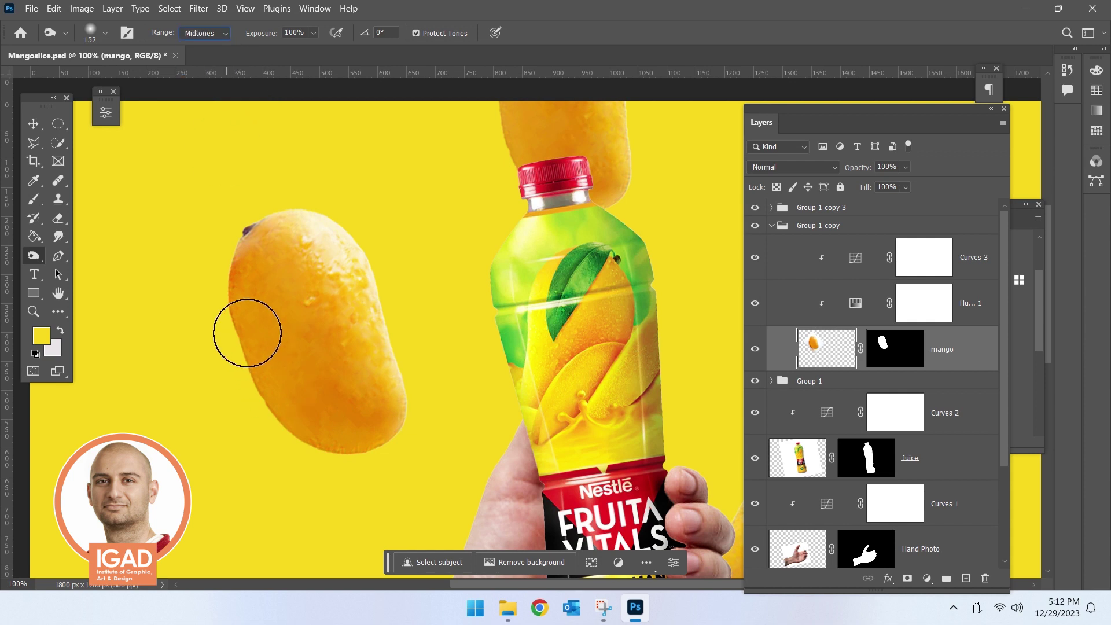
pyautogui.click(203, 33)
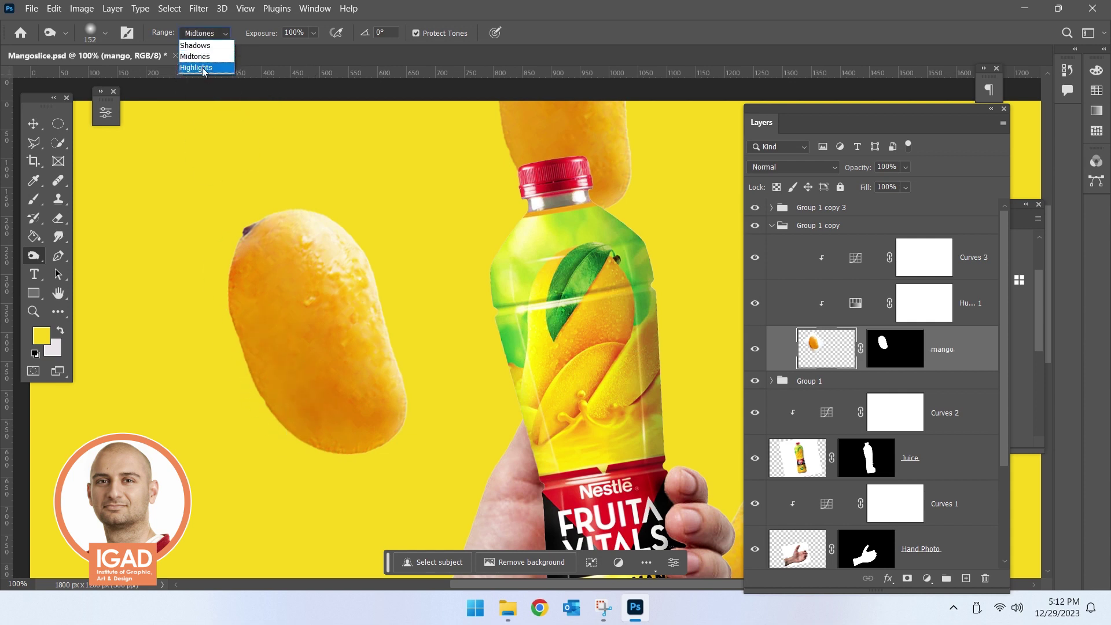
pyautogui.click(196, 65)
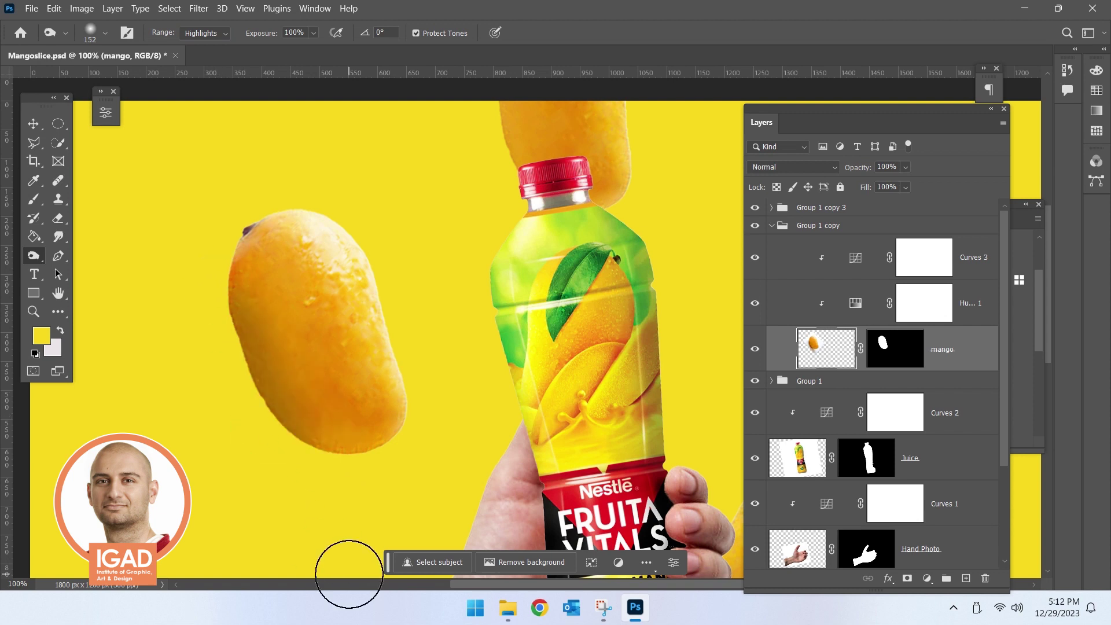
pyautogui.rightClick(305, 329)
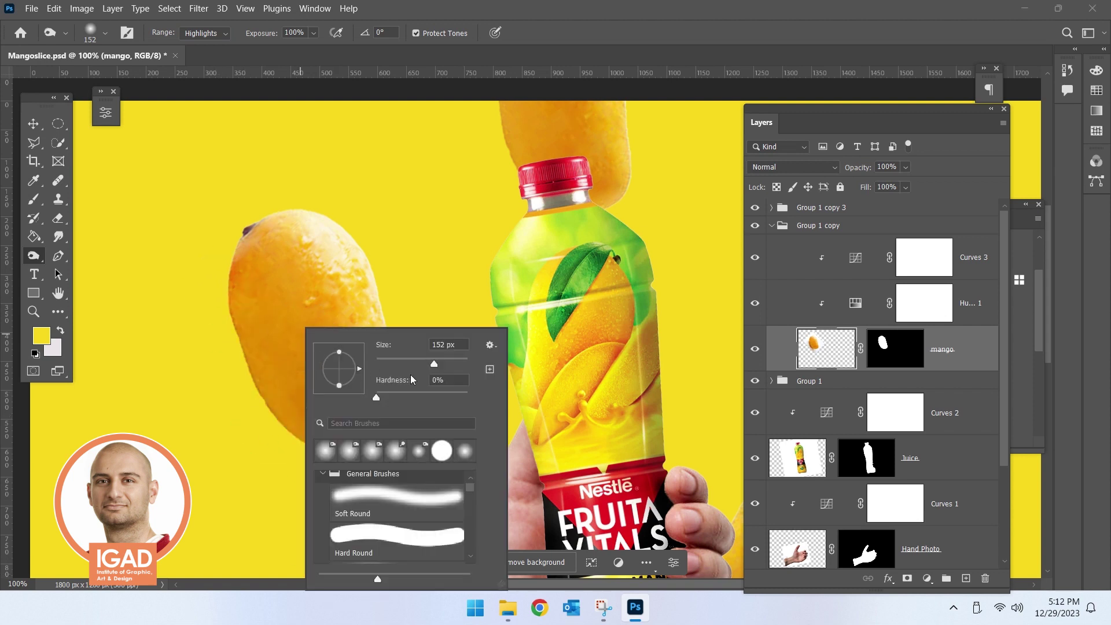
pyautogui.click(313, 34)
pyautogui.moveTo(214, 349); pyautogui.dragTo(357, 486)
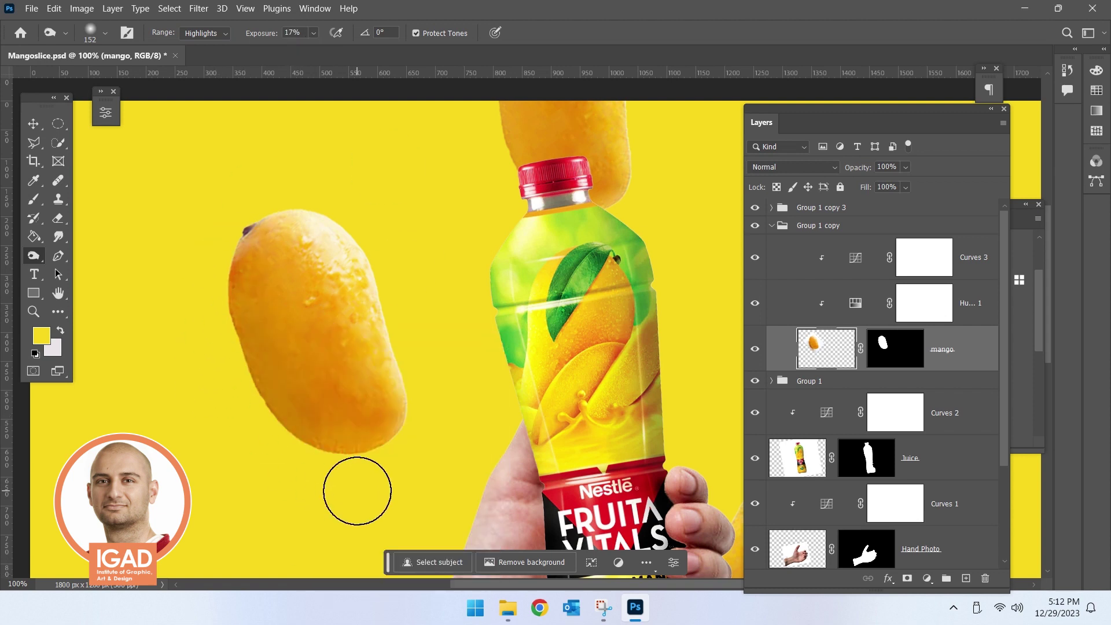
pyautogui.scroll(-2, 256, 362)
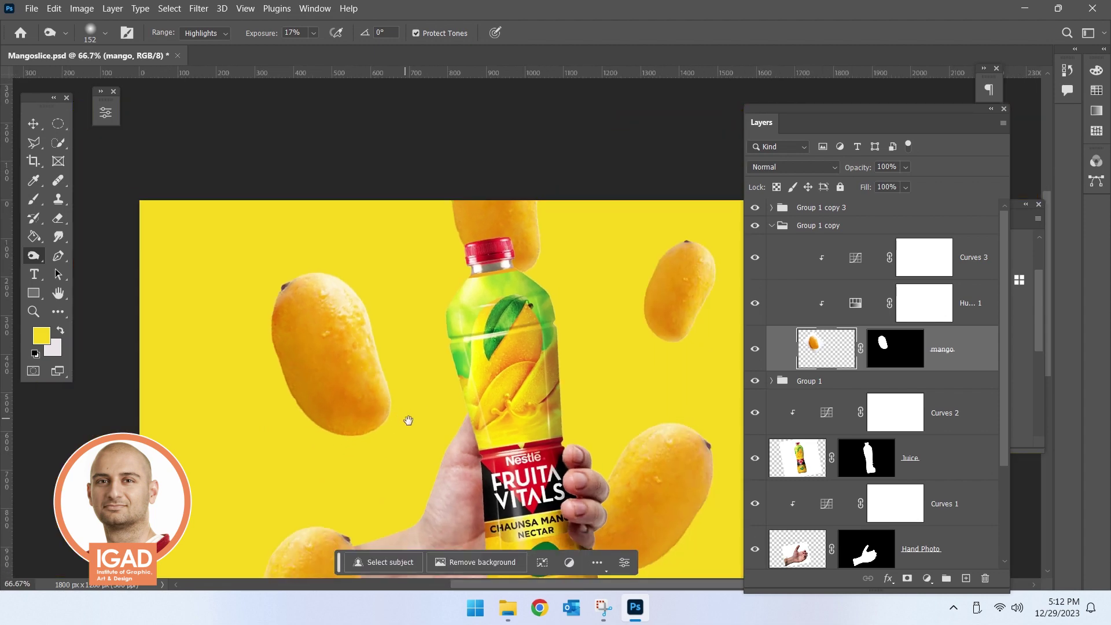
pyautogui.scroll(2, 582, 428)
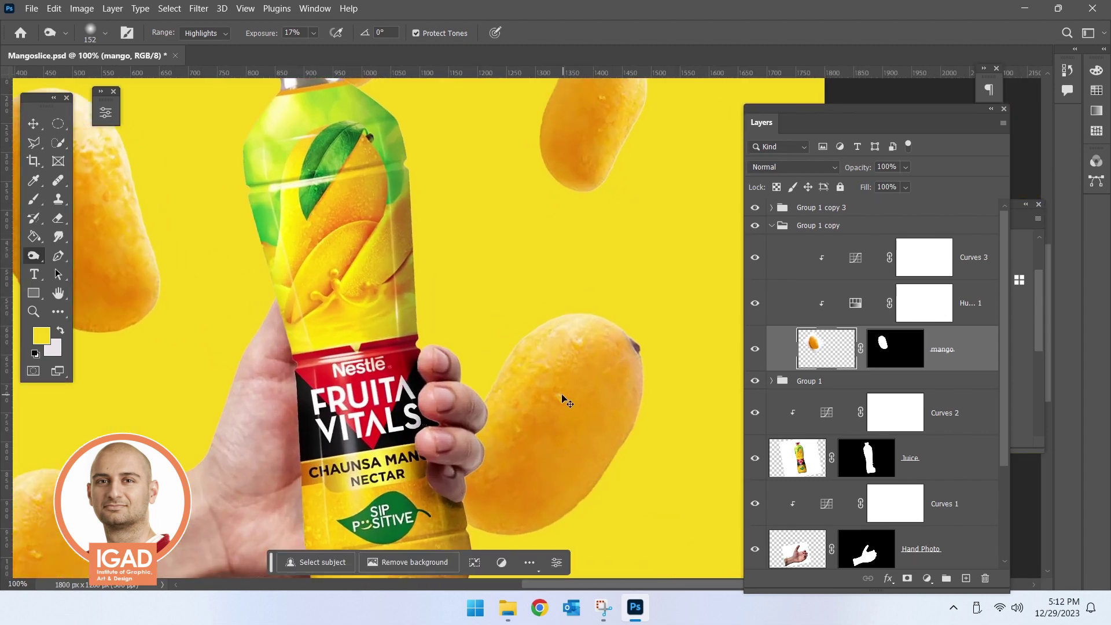
# - Select the right-hand mango layer, rasterize it, and dodge its upper part
pyautogui.rightClick(566, 397)
pyautogui.click(597, 440)
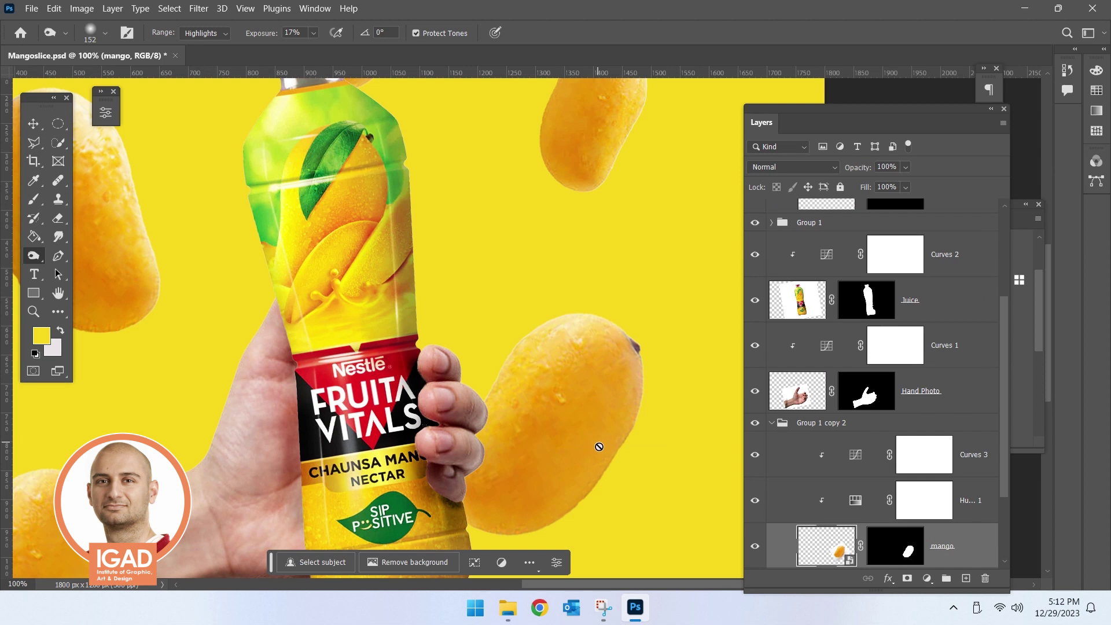
pyautogui.scroll(-1, 828, 523)
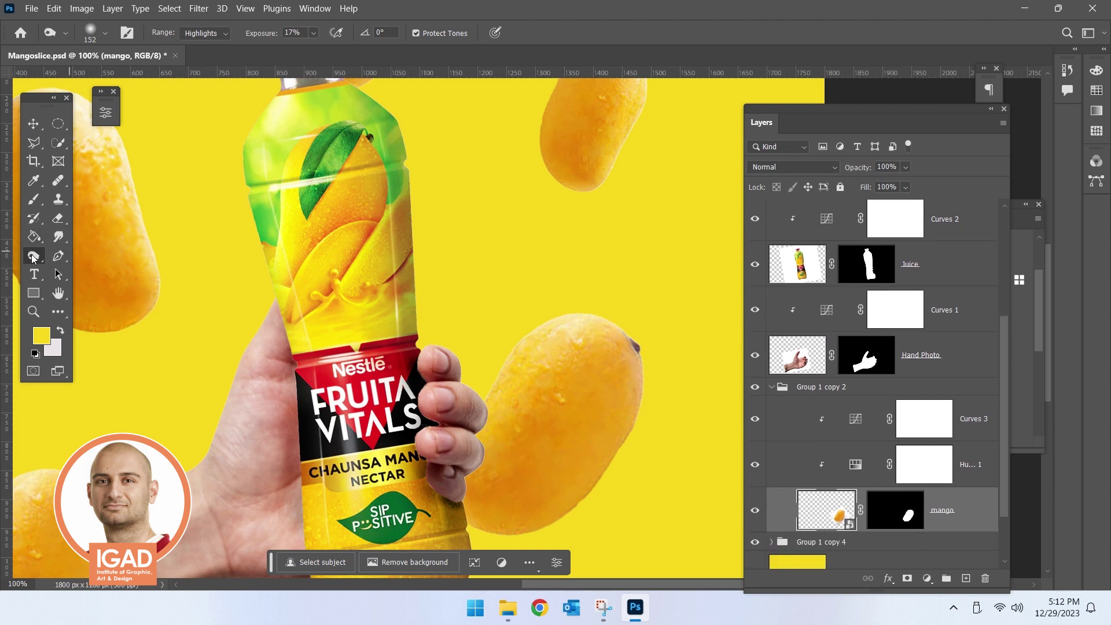
pyautogui.rightClick(33, 258)
pyautogui.click(90, 256)
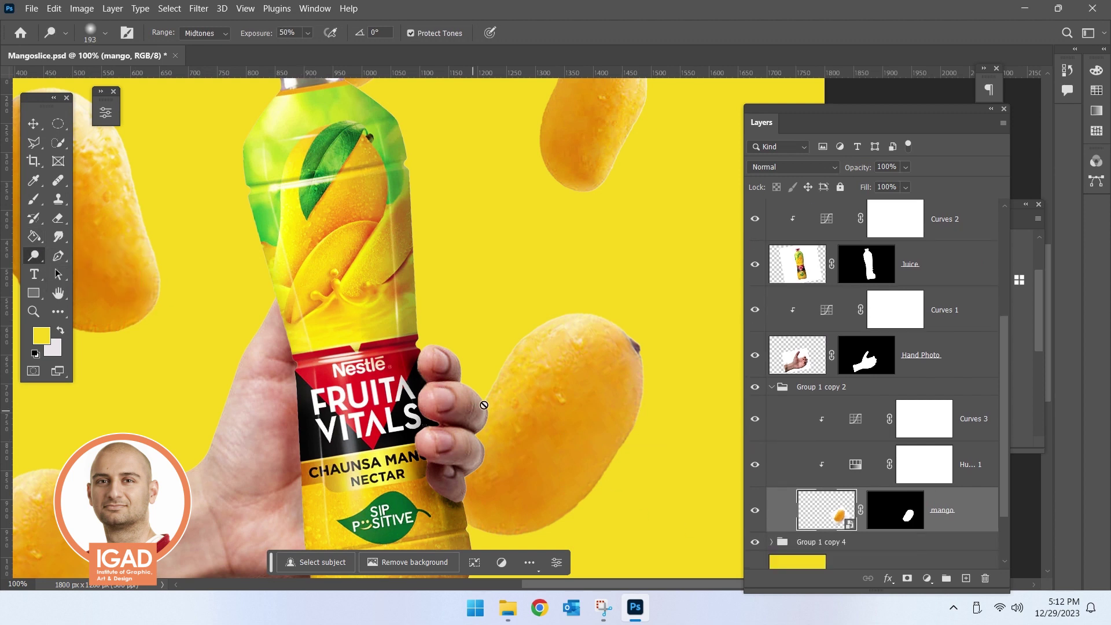
pyautogui.click(567, 365)
pyautogui.click(547, 237)
pyautogui.moveTo(561, 349); pyautogui.dragTo(606, 329)
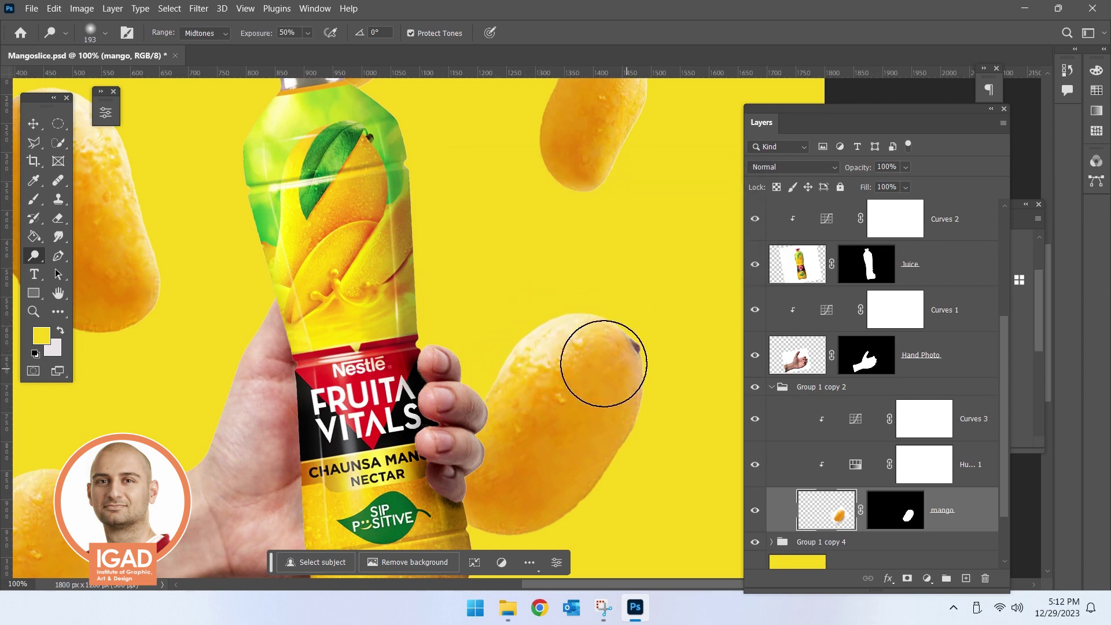
pyautogui.scroll(-2, 607, 330)
pyautogui.scroll(1, 557, 477)
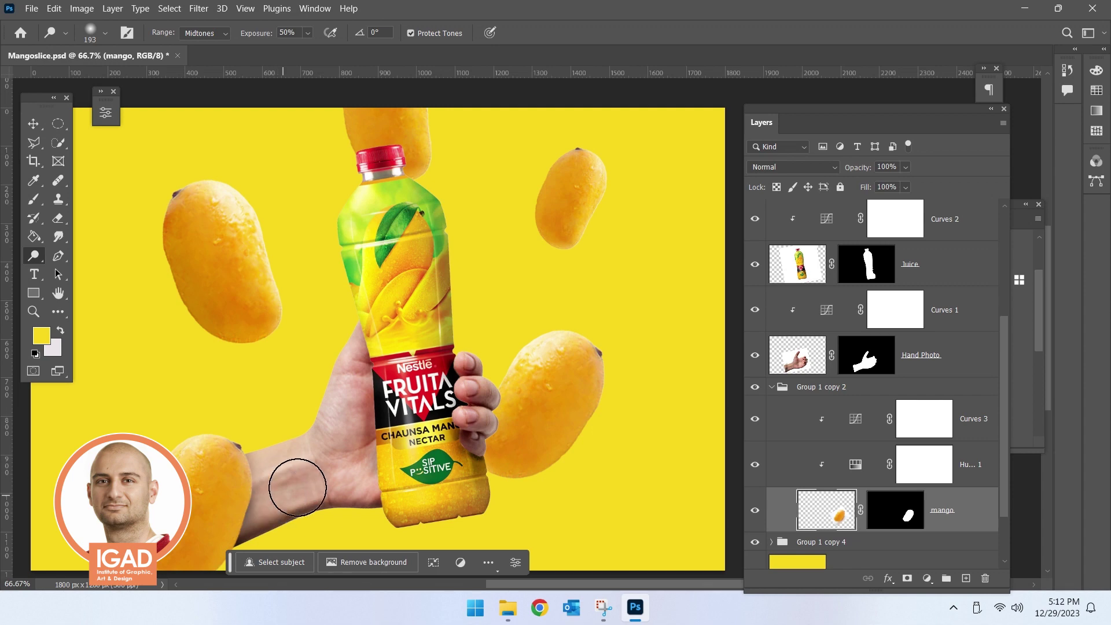
# - Select the lower-left mango layer, rasterize it, and lighten it with Dodge
pyautogui.keyDown('ctrl'); pyautogui.rightClick(204, 487); pyautogui.keyUp('ctrl')
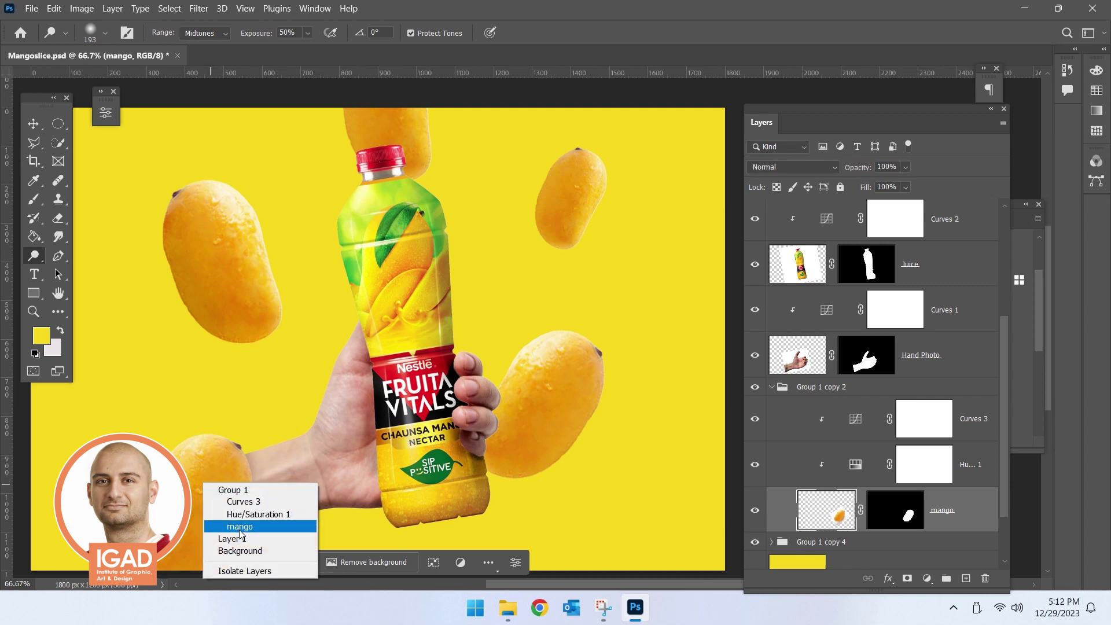
pyautogui.click(239, 526)
pyautogui.scroll(1, 275, 435)
pyautogui.moveTo(275, 435); pyautogui.dragTo(344, 377)
pyautogui.click(347, 376)
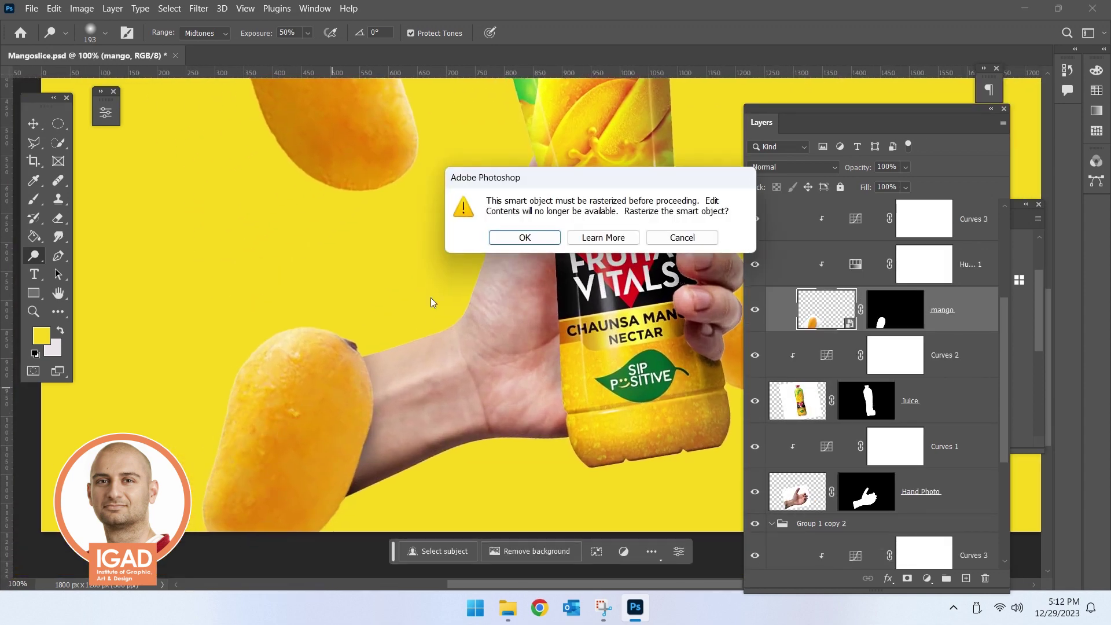
pyautogui.click(516, 235)
pyautogui.moveTo(256, 403); pyautogui.dragTo(252, 446)
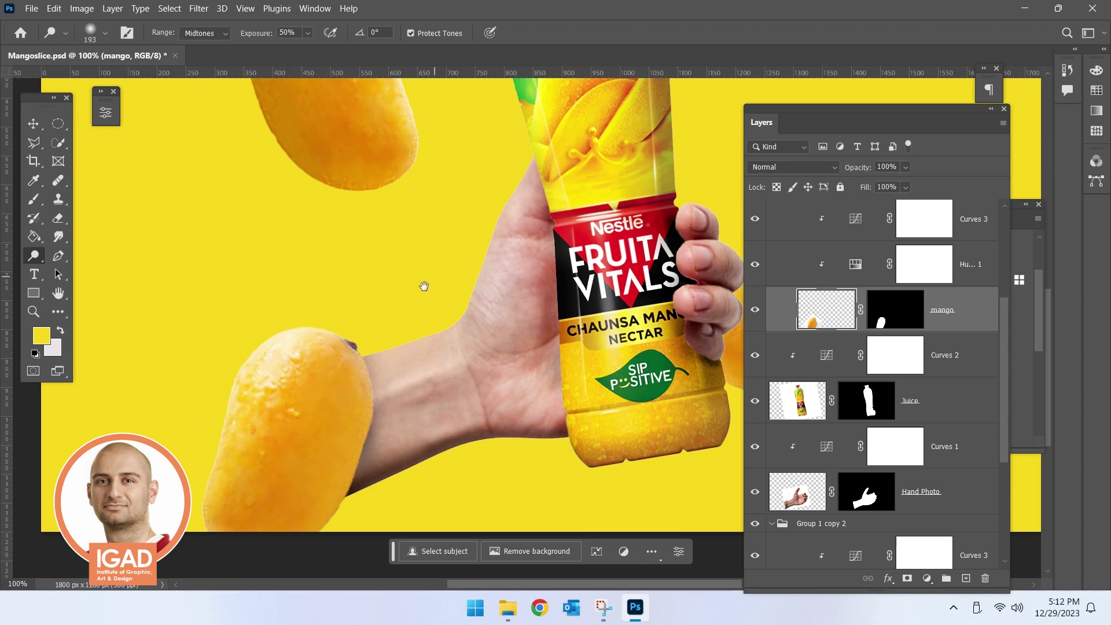
# - Select the upper-right mango layer, rasterize it, and start lightening it
pyautogui.moveTo(434, 275); pyautogui.dragTo(342, 372)
pyautogui.keyDown('ctrl'); pyautogui.rightClick(540, 346); pyautogui.keyUp('ctrl')
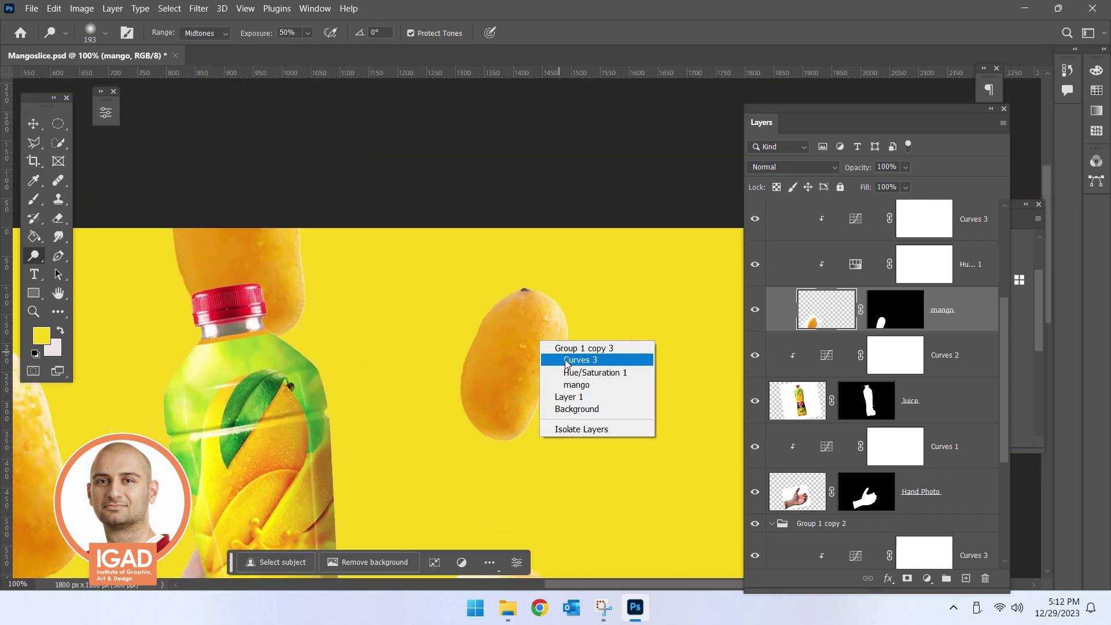
pyautogui.click(574, 385)
pyautogui.click(560, 347)
pyautogui.click(524, 236)
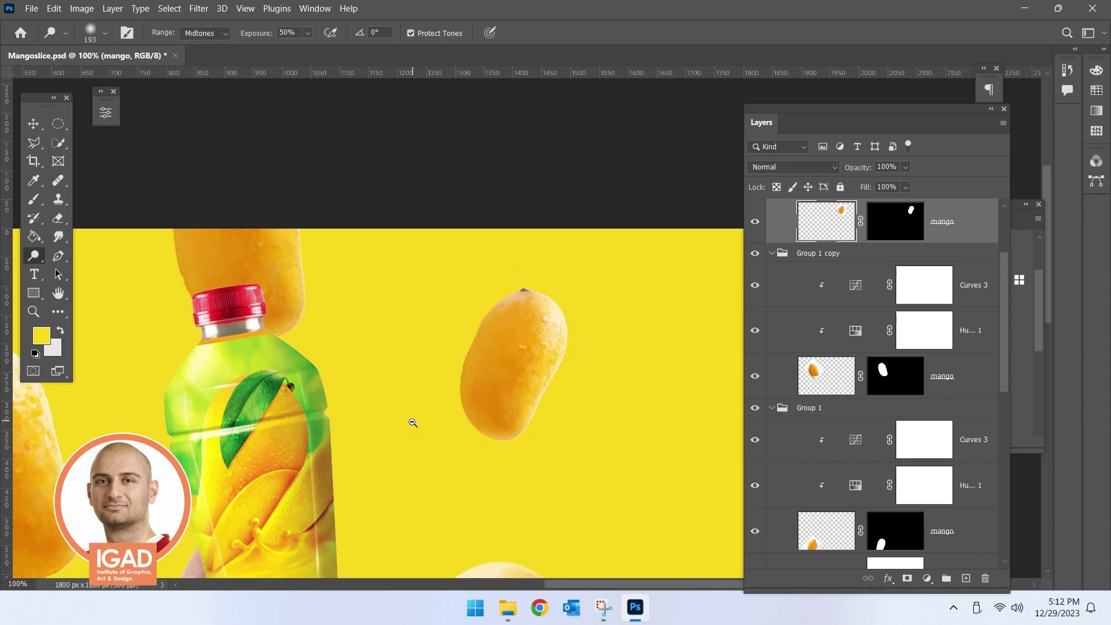
pyautogui.scroll(-1, 431, 362)
pyautogui.scroll(-1, 435, 362)
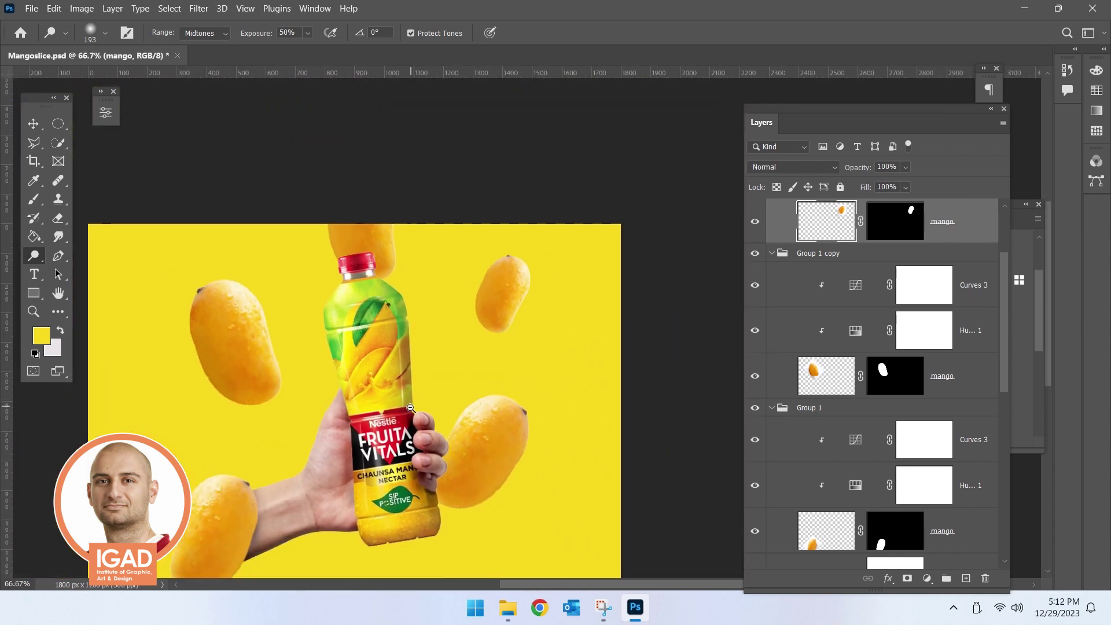
pyautogui.scroll(1, 408, 398)
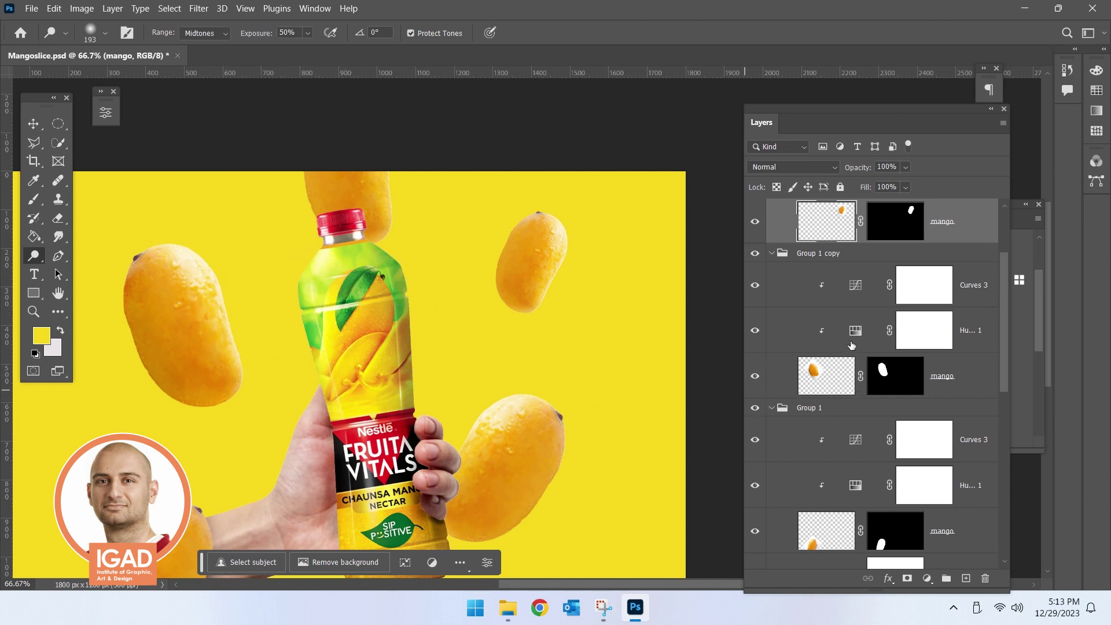
pyautogui.scroll(2, 839, 324)
pyautogui.scroll(1, 810, 278)
pyautogui.scroll(1, 787, 248)
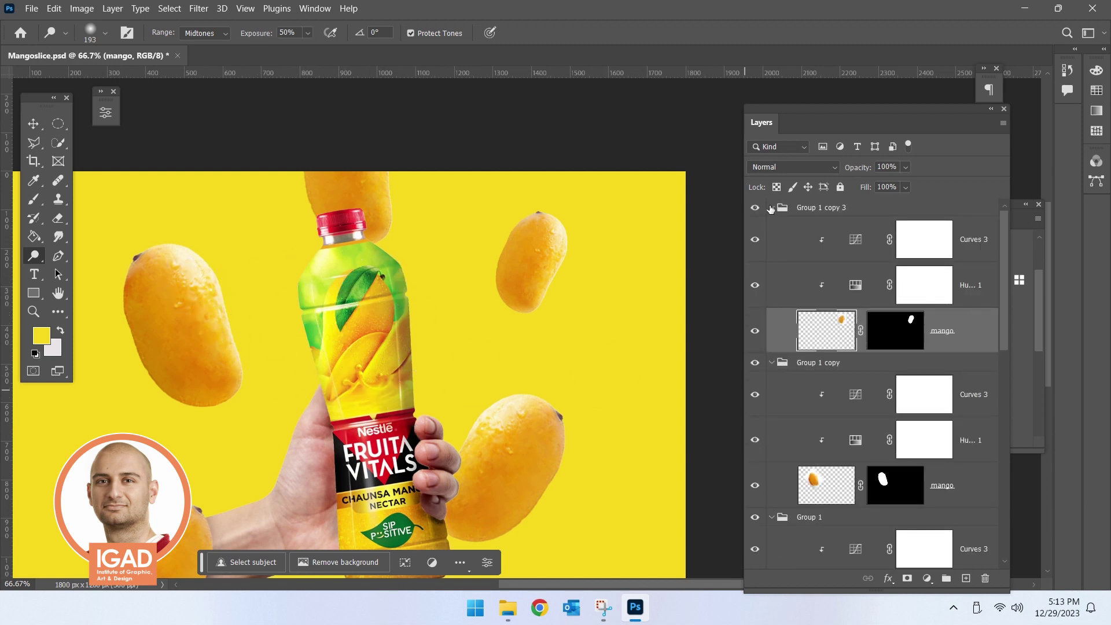
# - Collapse the duplicated mango groups and select the Juice bottle layer
pyautogui.click(770, 207)
pyautogui.click(768, 249)
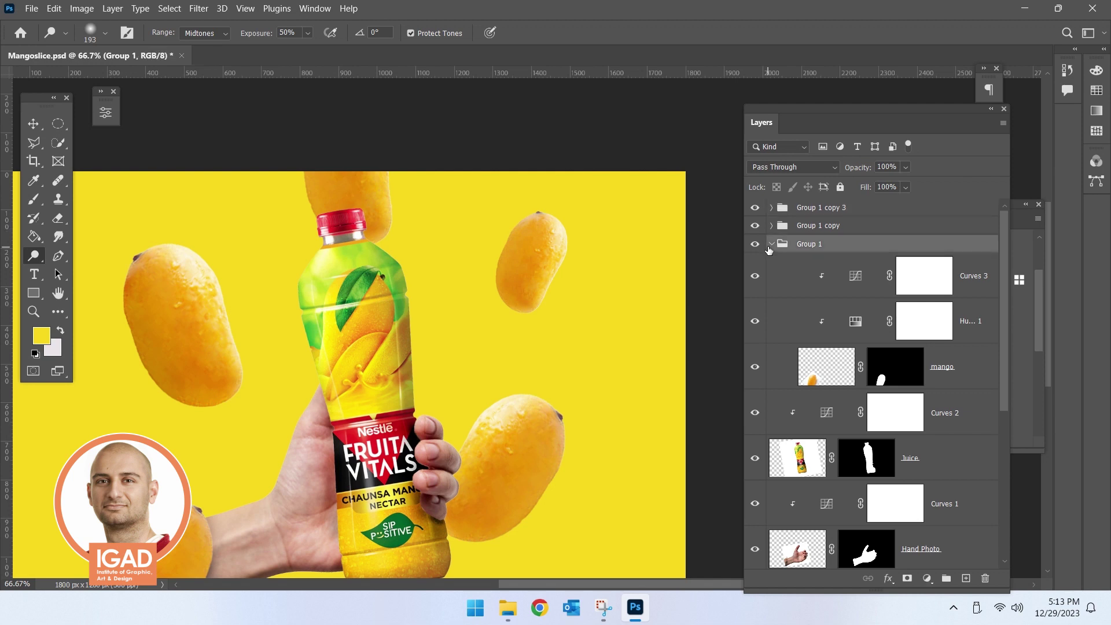
pyautogui.click(813, 464)
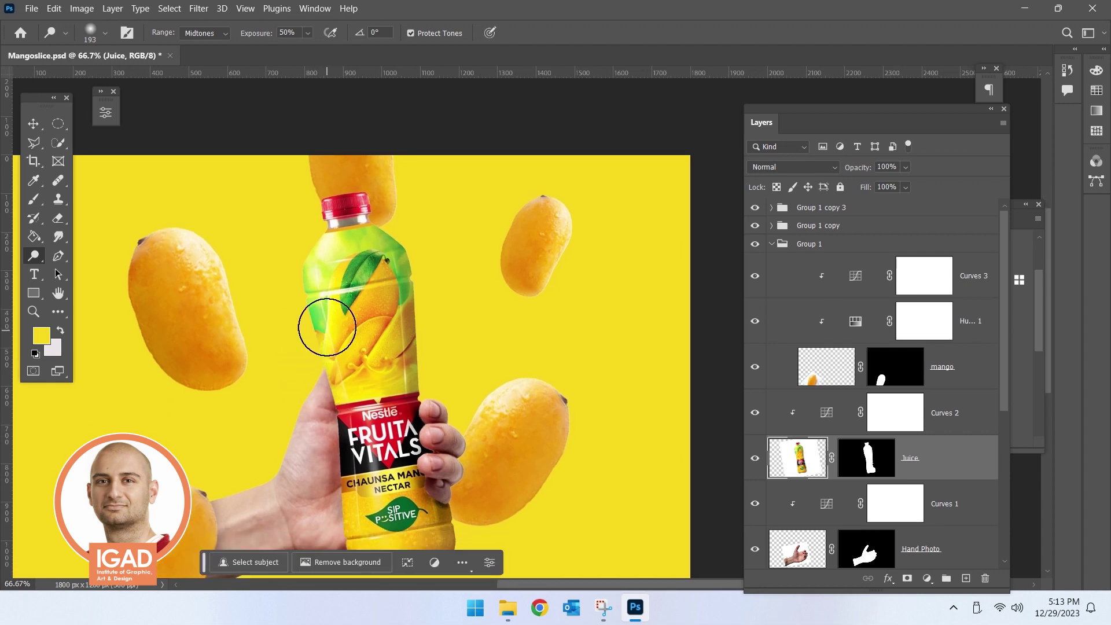
# - Switch to the Burn tool and tone down the bottle's bright highlights
pyautogui.scroll(-5, 331, 358)
pyautogui.scroll(5, 340, 333)
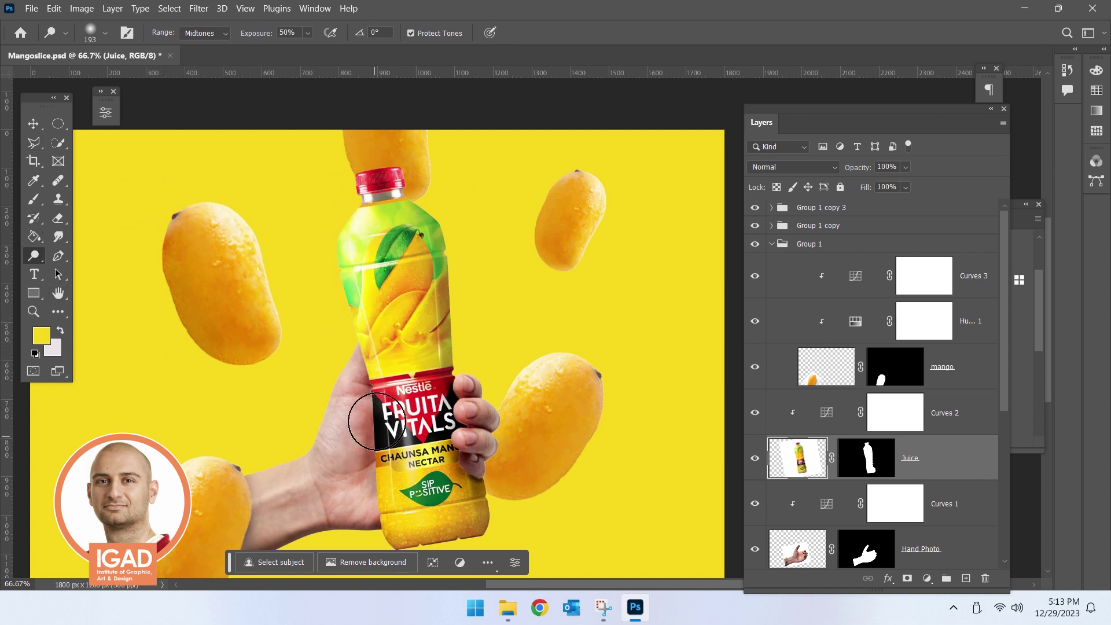
pyautogui.rightClick(34, 263)
pyautogui.click(81, 269)
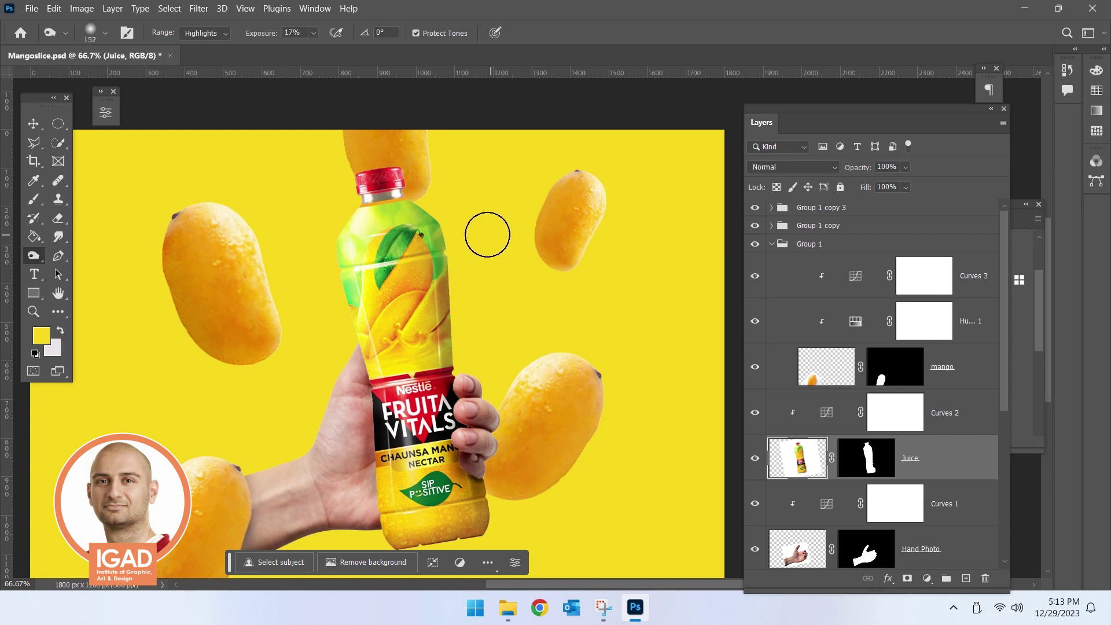
pyautogui.moveTo(463, 336); pyautogui.dragTo(461, 326)
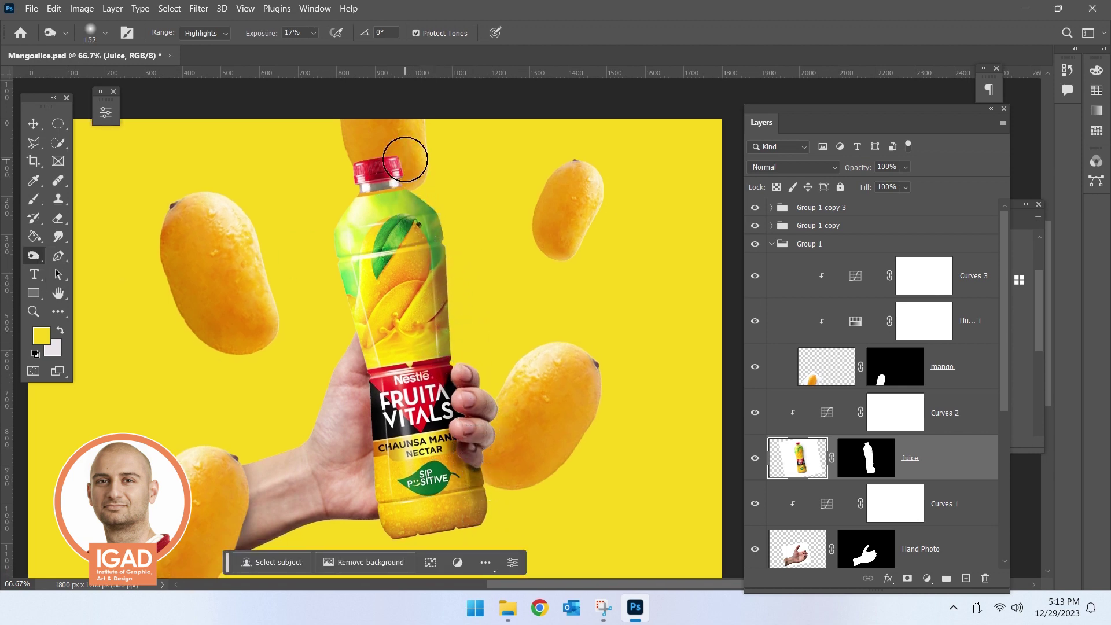
pyautogui.scroll(-1, 442, 169)
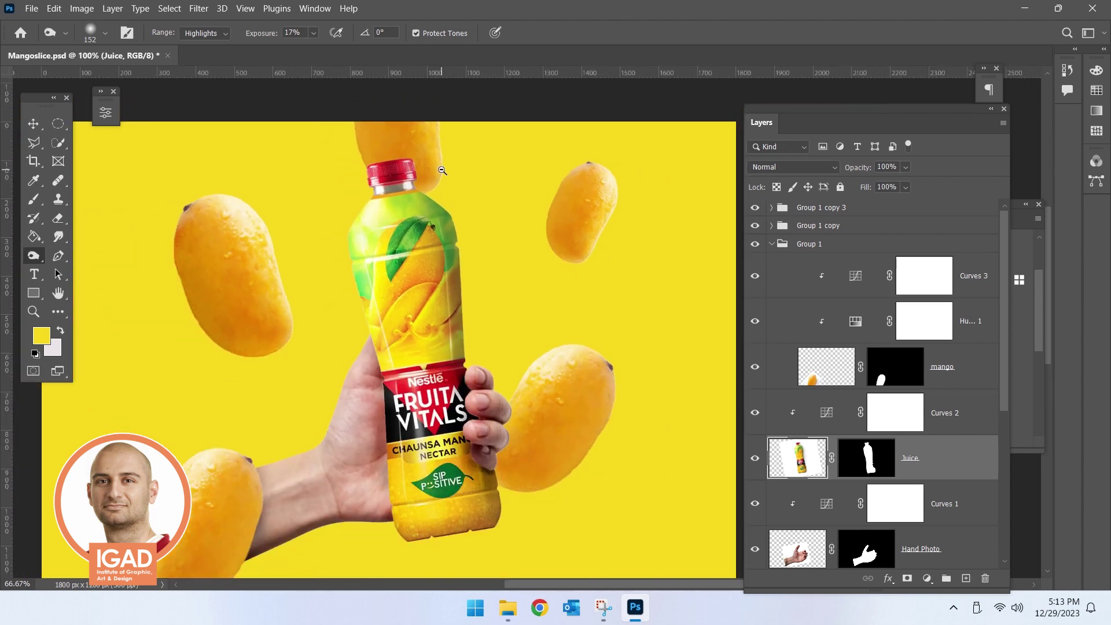
pyautogui.scroll(1, 459, 208)
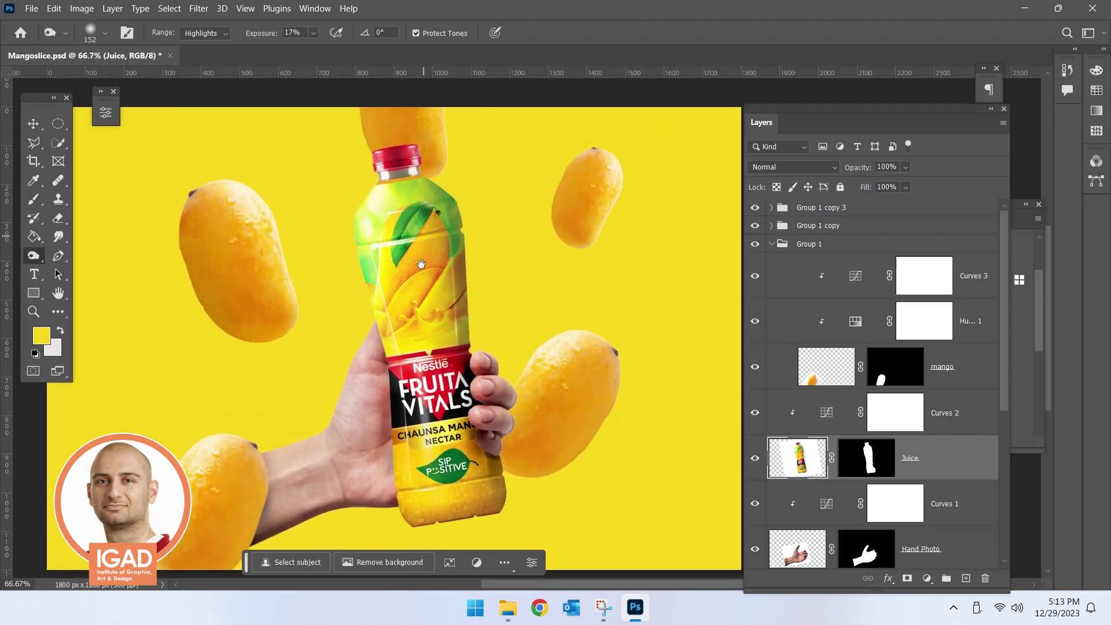
pyautogui.moveTo(421, 253); pyautogui.dragTo(428, 240)
# - Save the document, collapse Group 1, and scroll down the Layers panel
pyautogui.hotkey('ctrl', 's')
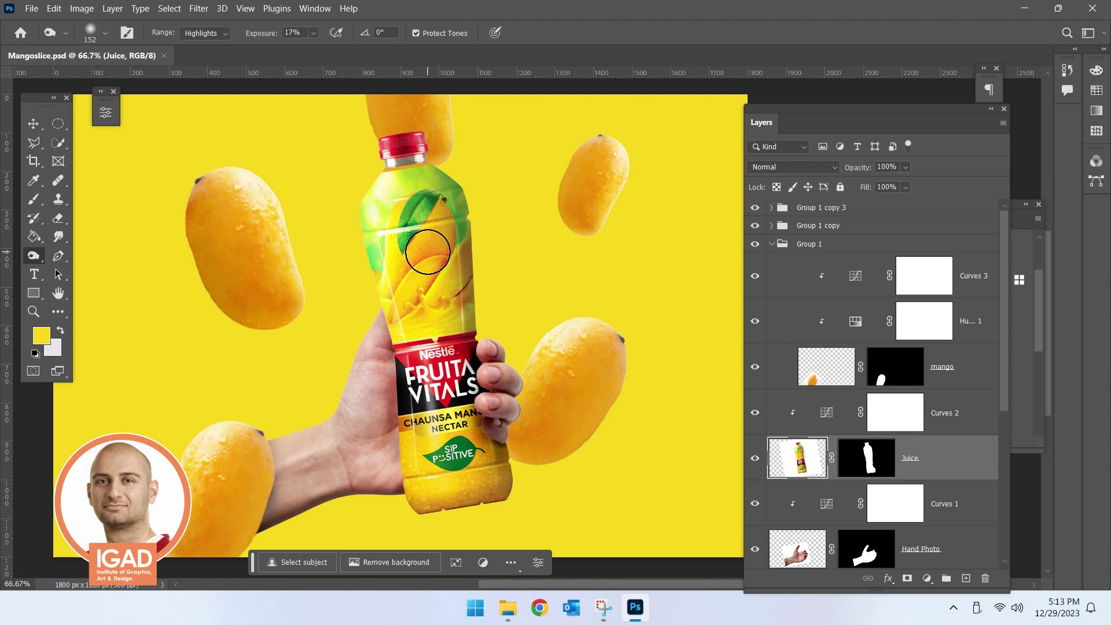
pyautogui.click(771, 245)
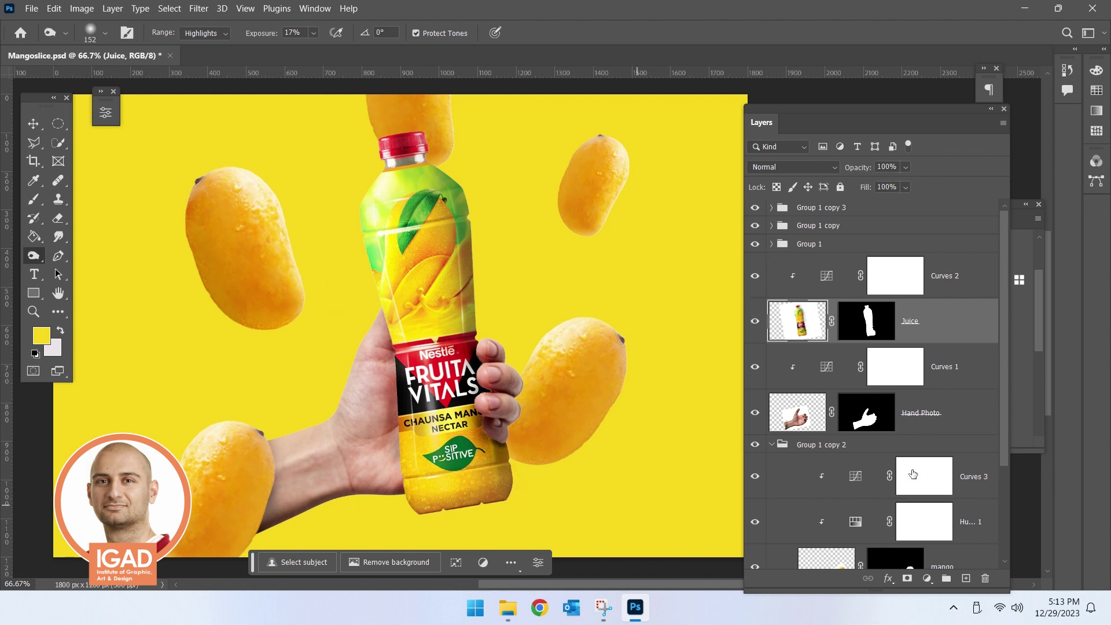
pyautogui.scroll(-2, 913, 474)
pyautogui.scroll(-3, 923, 486)
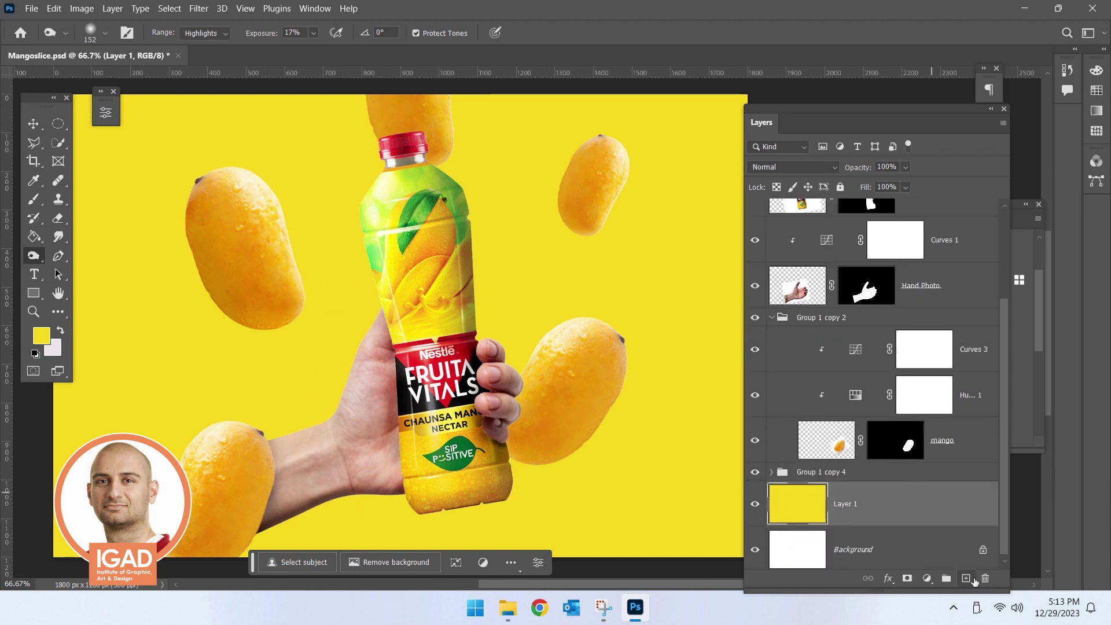
# - Add a new layer above Layer 1 and ready the Ellipse tool with a mango-orange foreground
pyautogui.click(966, 578)
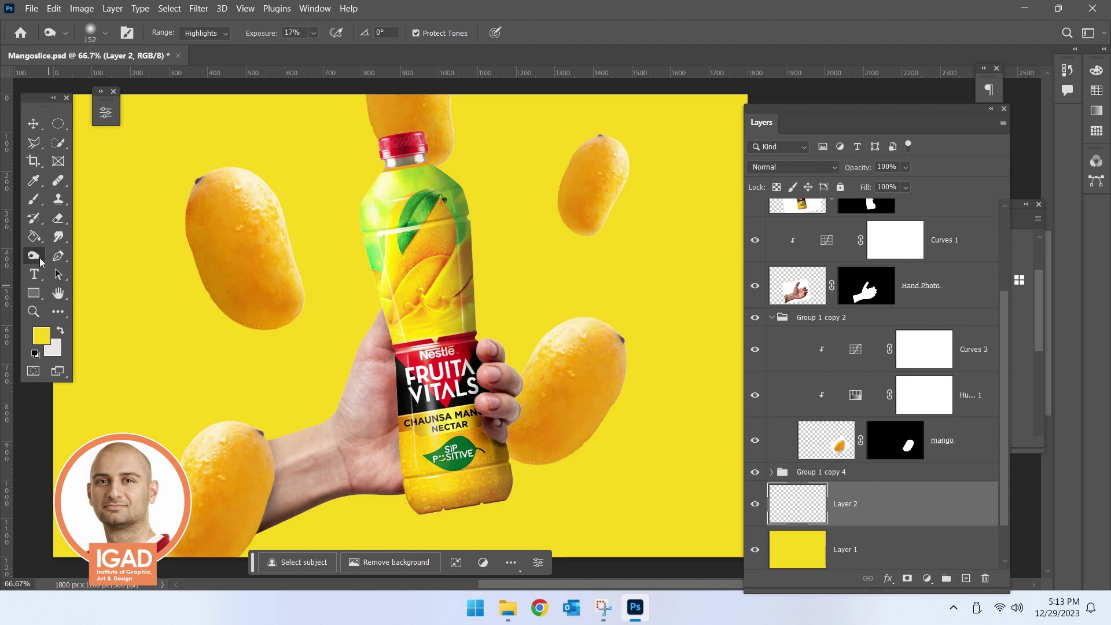
pyautogui.moveTo(34, 293); pyautogui.dragTo(85, 317)
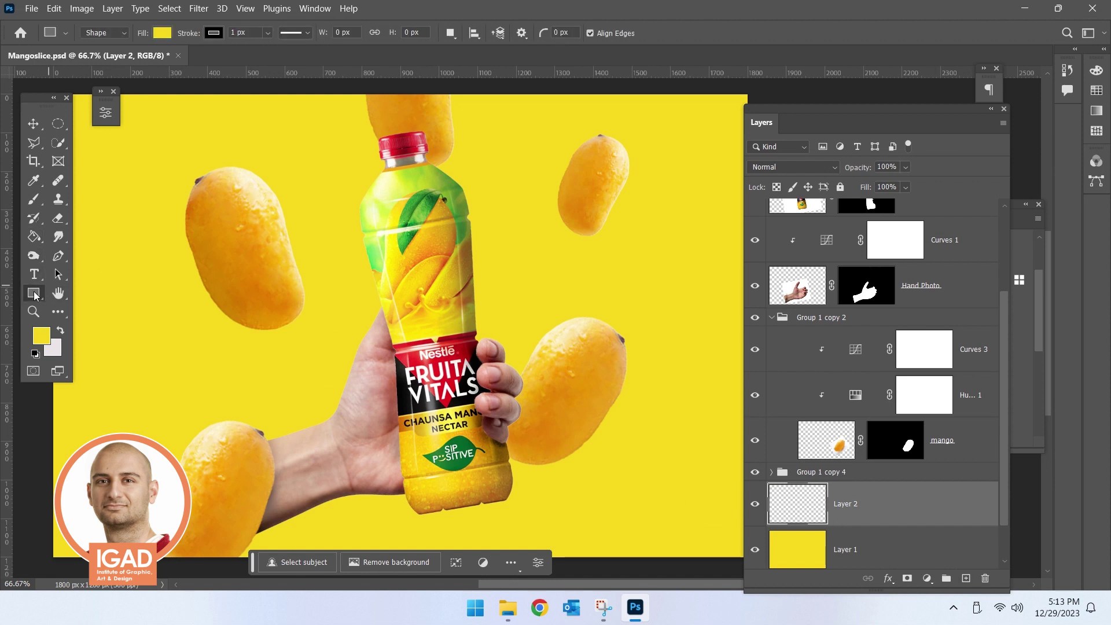
pyautogui.click(88, 308)
pyautogui.click(59, 332)
pyautogui.click(304, 307)
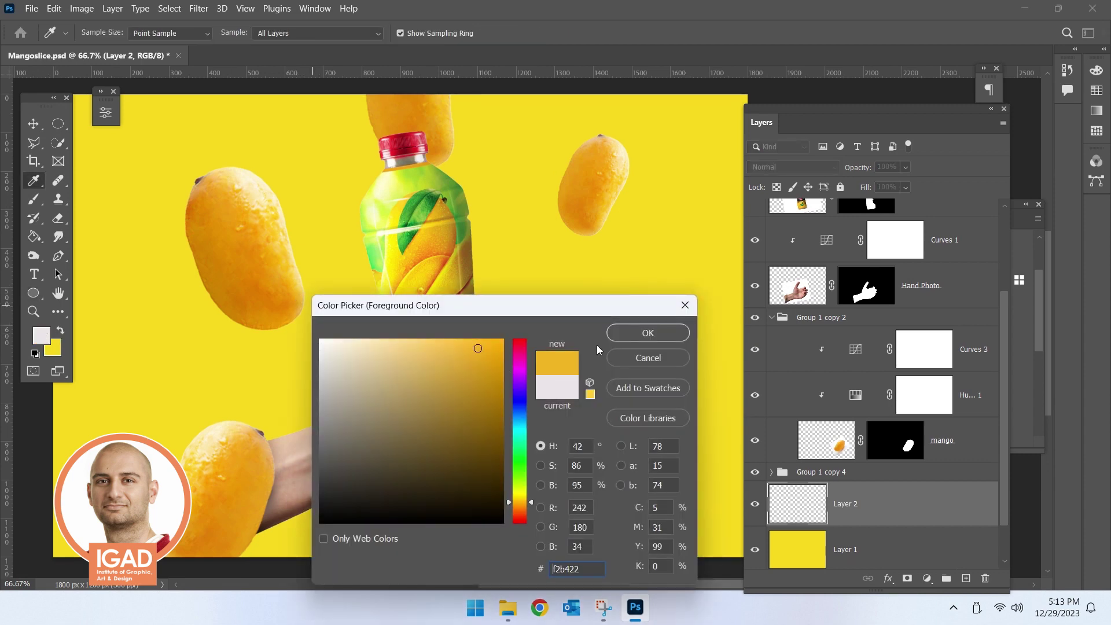
pyautogui.click(627, 336)
# - Draw a 615 px circle behind the bottle and set its fill to white
pyautogui.press('u')
pyautogui.moveTo(313, 221)
pyautogui.mouseDown()
pyautogui.moveTo(506, 383)
pyautogui.moveTo(510, 413)
pyautogui.mouseUp()
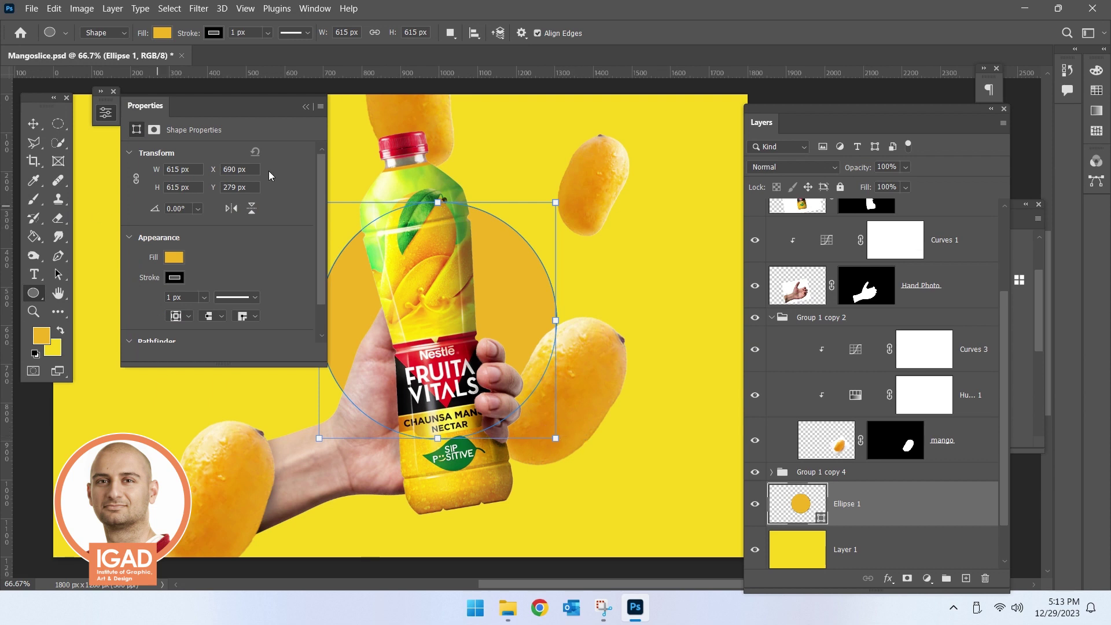
pyautogui.click(492, 303)
pyautogui.click(592, 230)
pyautogui.click(162, 33)
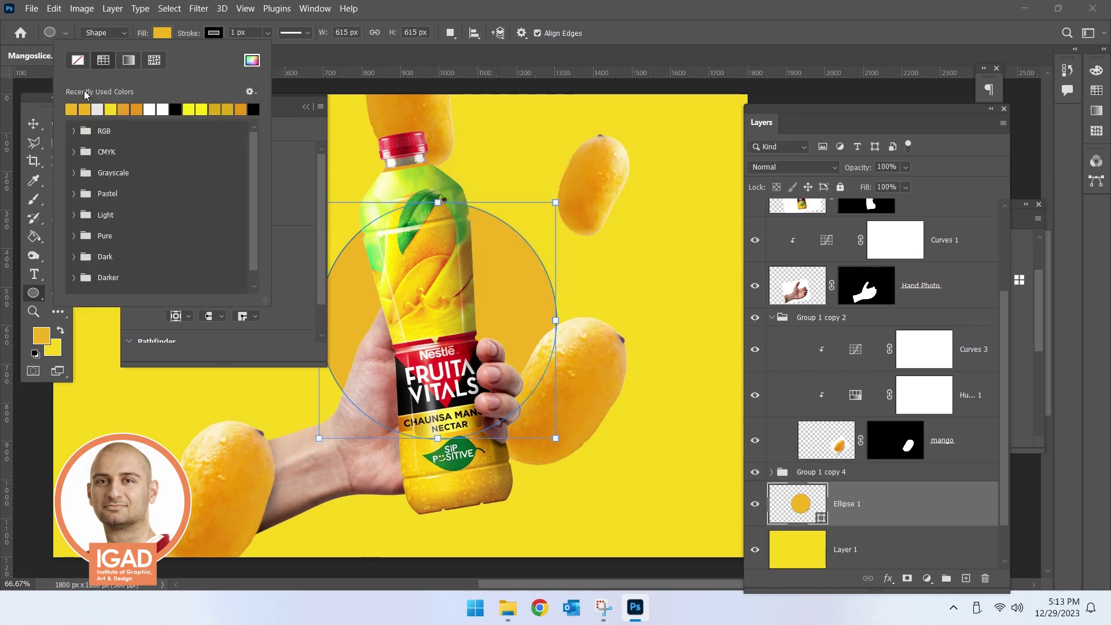
pyautogui.click(160, 109)
pyautogui.click(29, 121)
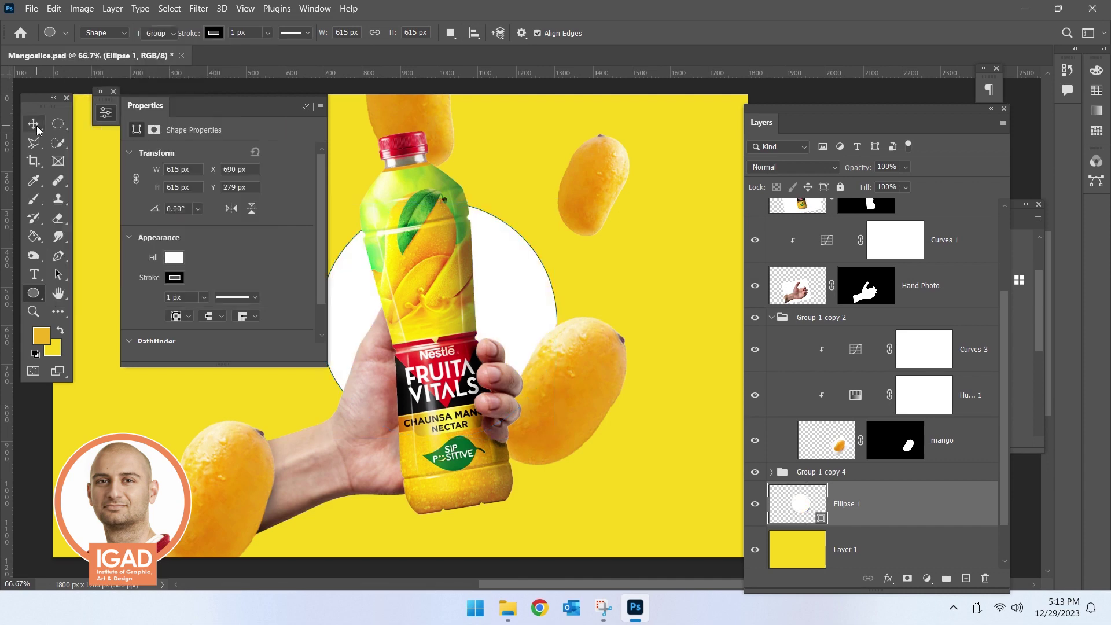
pyautogui.click(928, 472)
# - Review Ellipse 1's layer style and stroke colour options without changing them
pyautogui.doubleClick(914, 503)
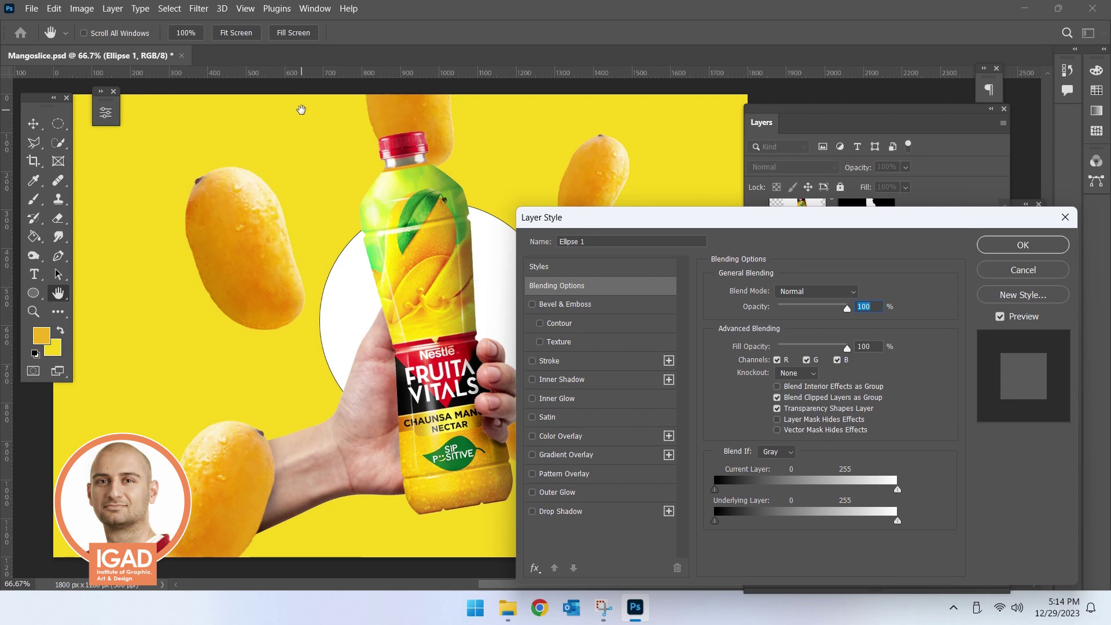
pyautogui.click(1023, 269)
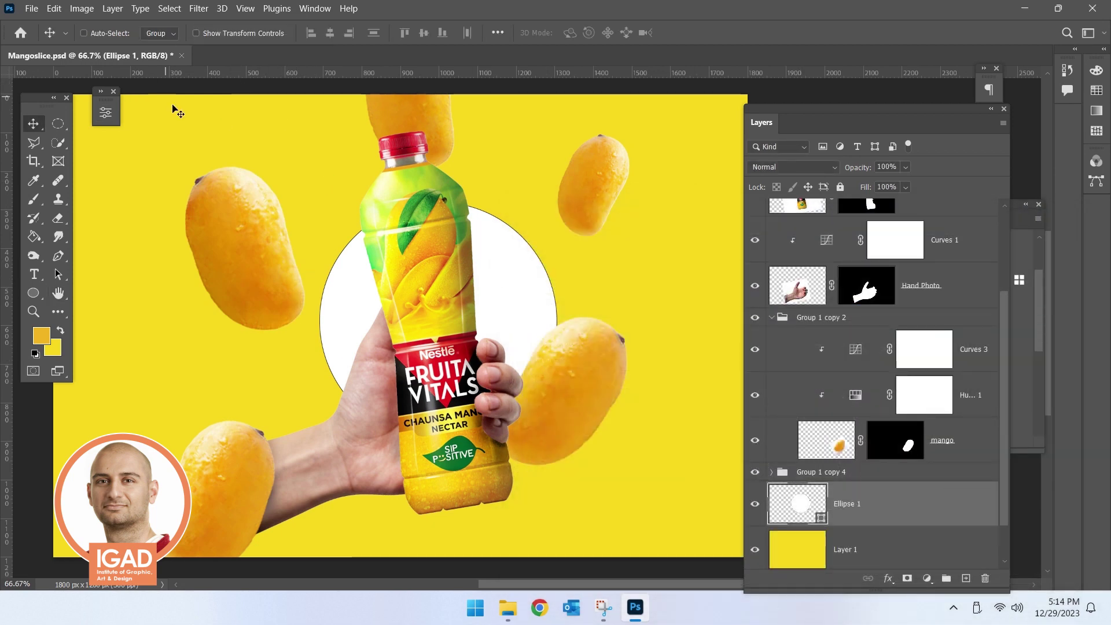
pyautogui.click(57, 255)
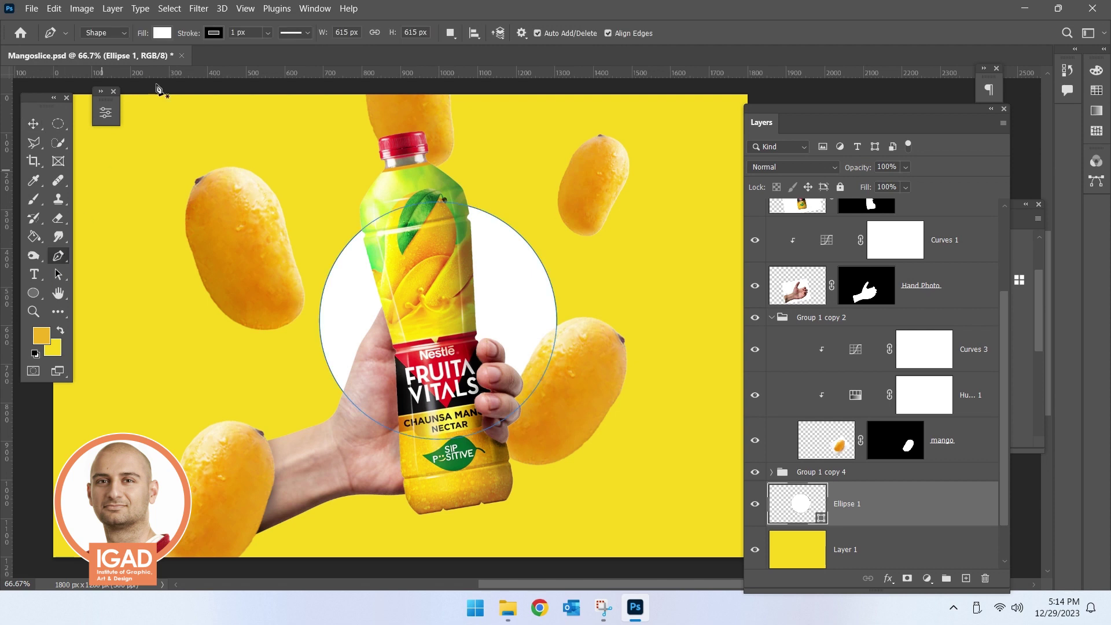
pyautogui.click(212, 33)
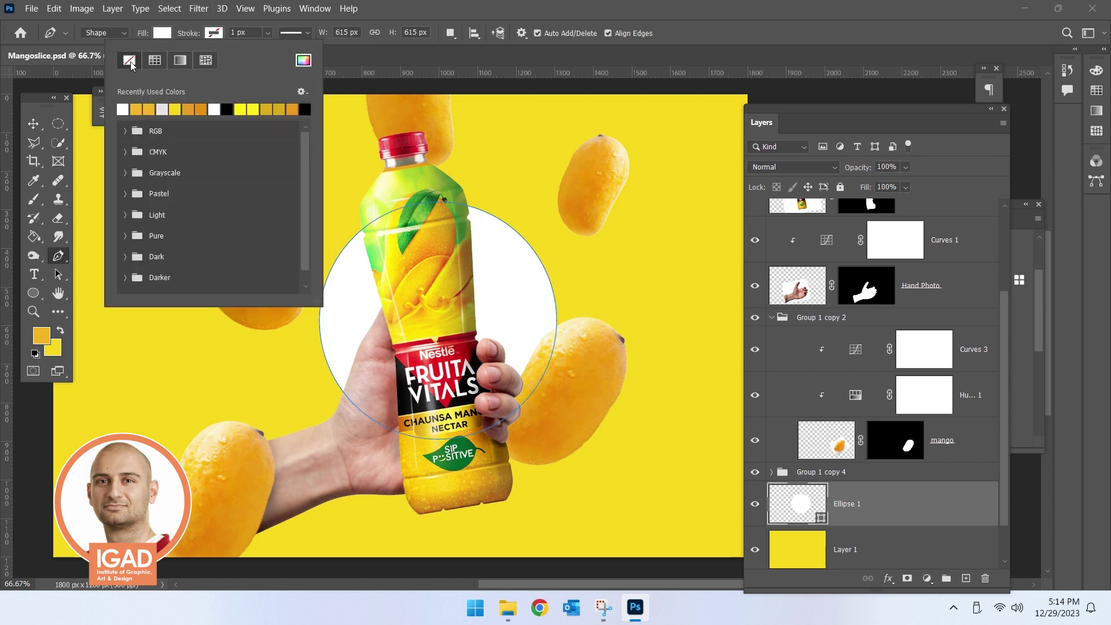
pyautogui.click(923, 453)
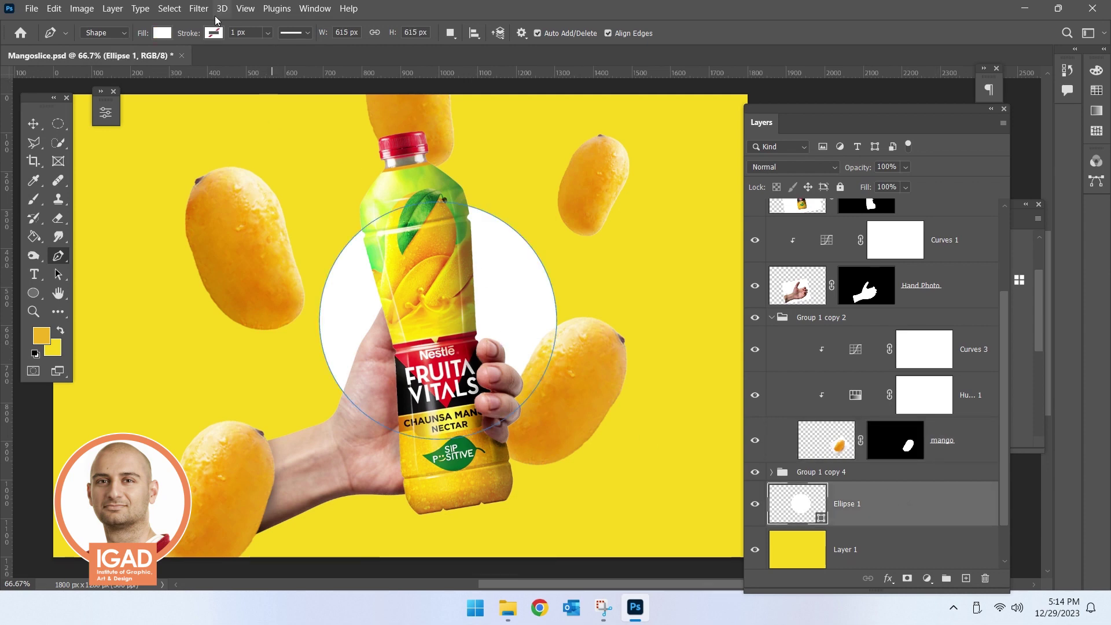
# - Convert Ellipse 1 to a smart object and apply a Gaussian Blur of about 115.8 px
pyautogui.click(198, 9)
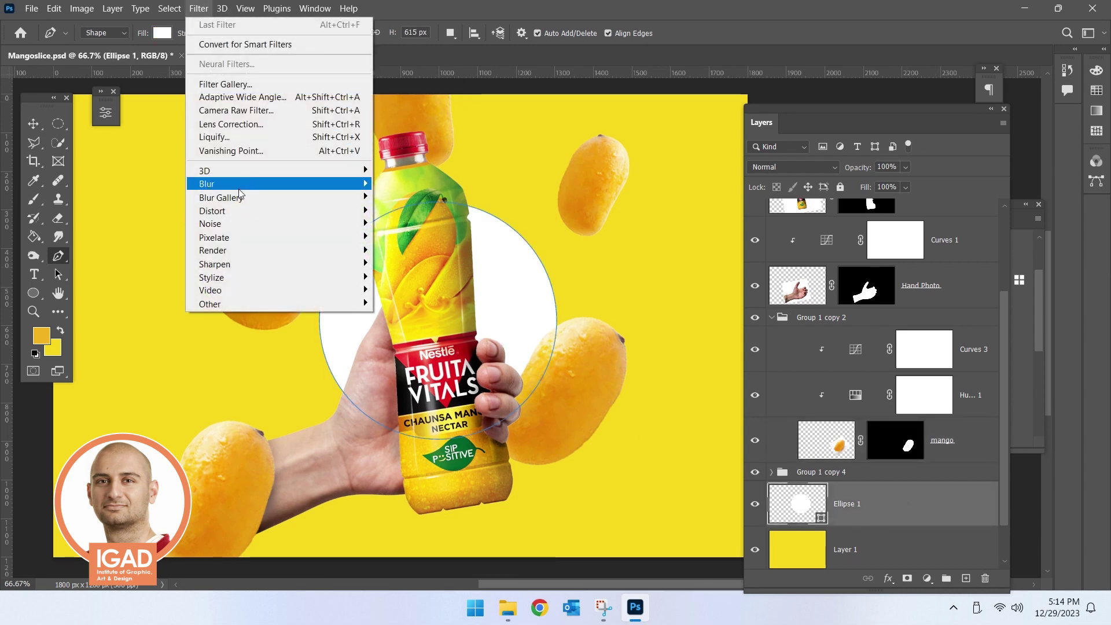
pyautogui.moveTo(206, 184)
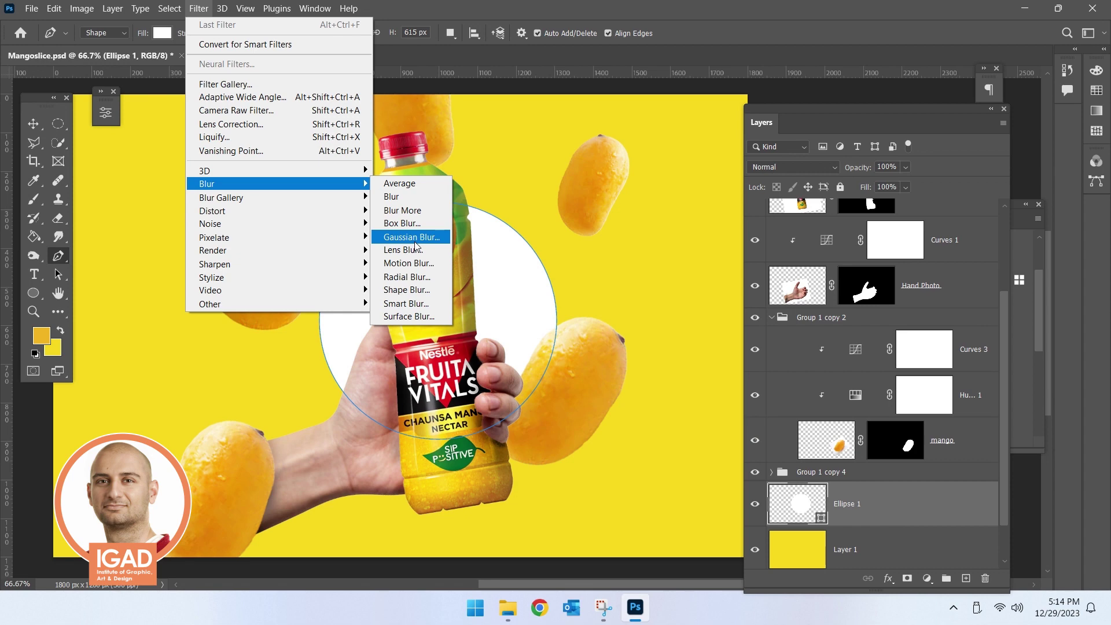
pyautogui.click(415, 236)
pyautogui.click(503, 247)
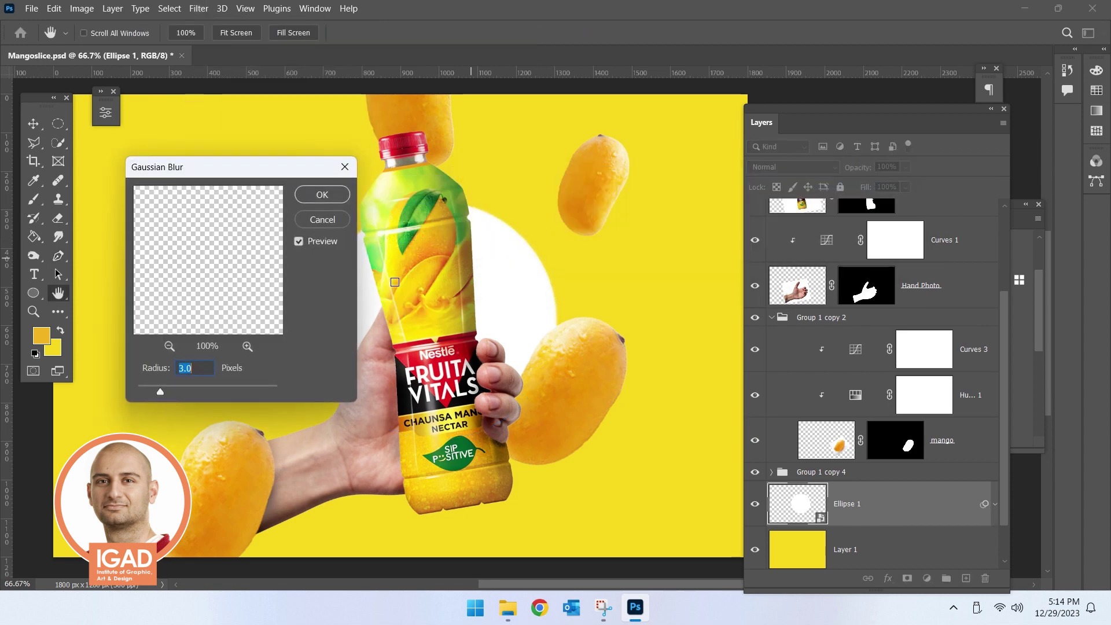
pyautogui.moveTo(213, 385); pyautogui.dragTo(248, 389)
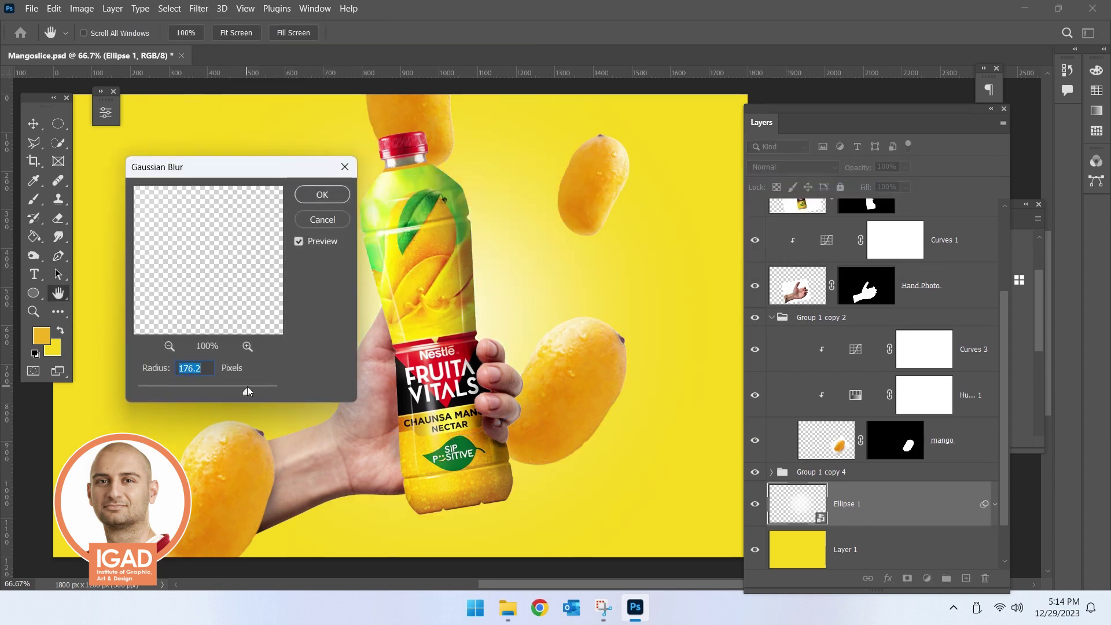
pyautogui.click(232, 390)
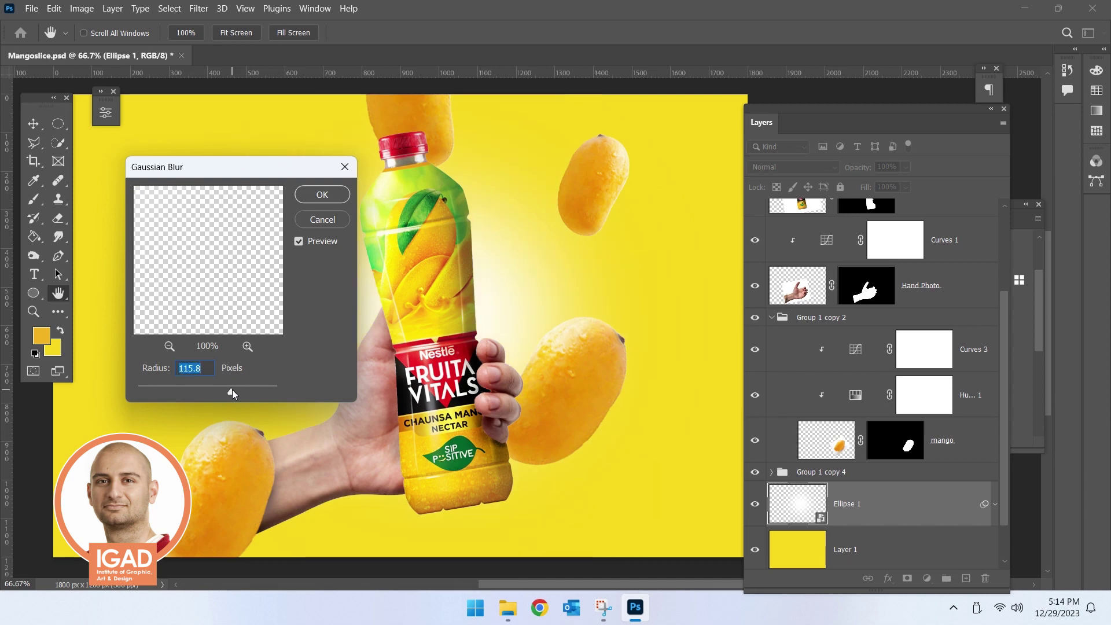
pyautogui.click(323, 196)
# - Lower Ellipse 1's opacity to 32% and save the document
pyautogui.press('p')
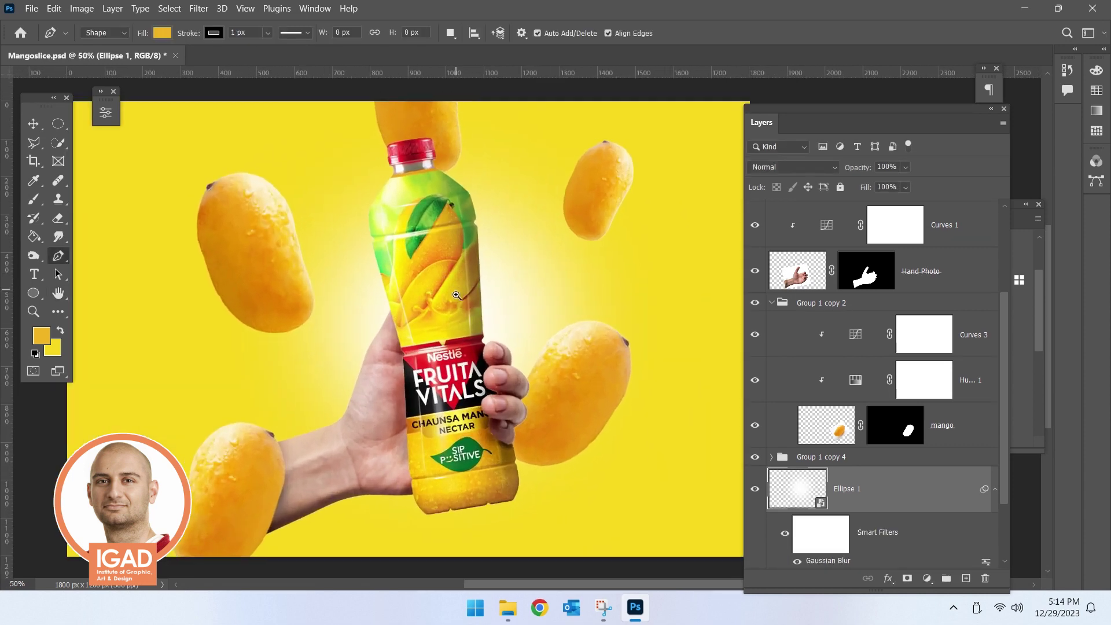
pyautogui.click(457, 296)
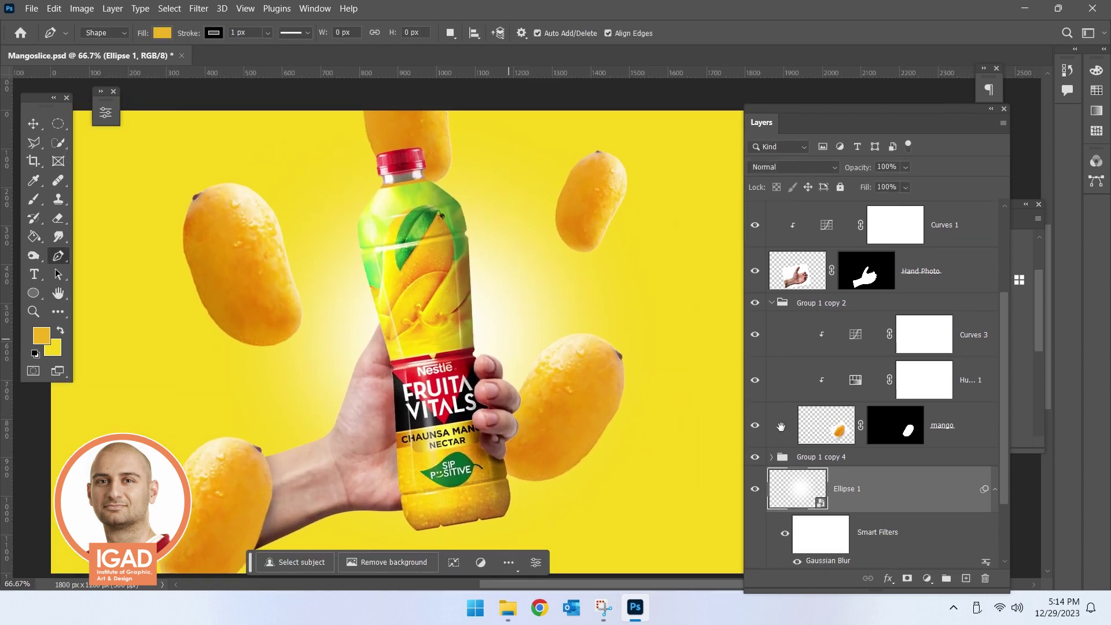
pyautogui.moveTo(904, 169); pyautogui.dragTo(869, 183)
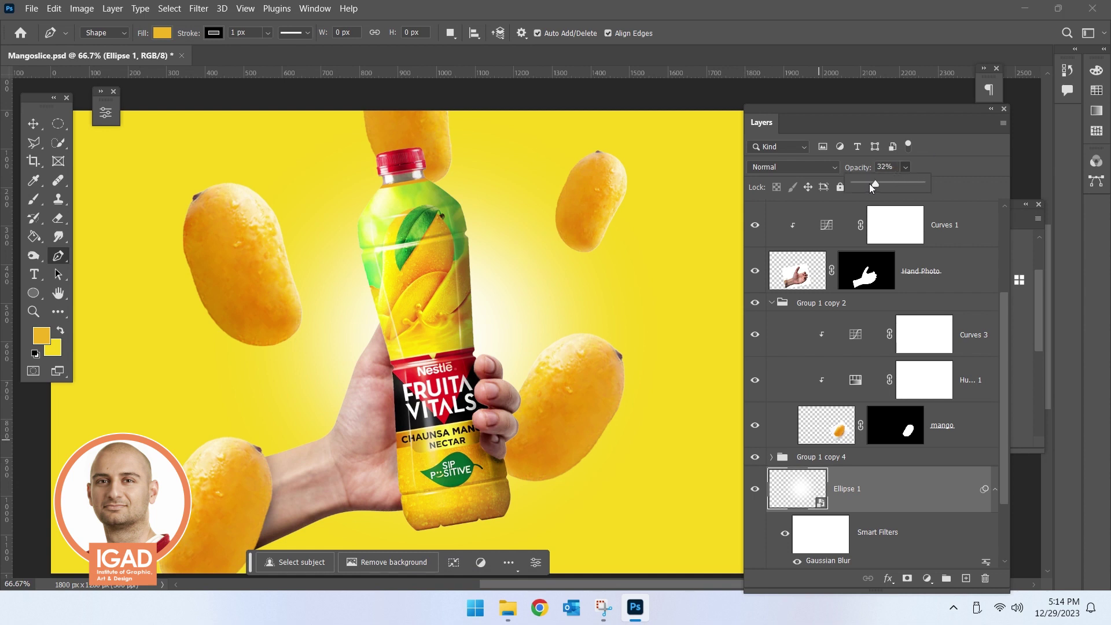
pyautogui.hotkey('ctrl', 's')
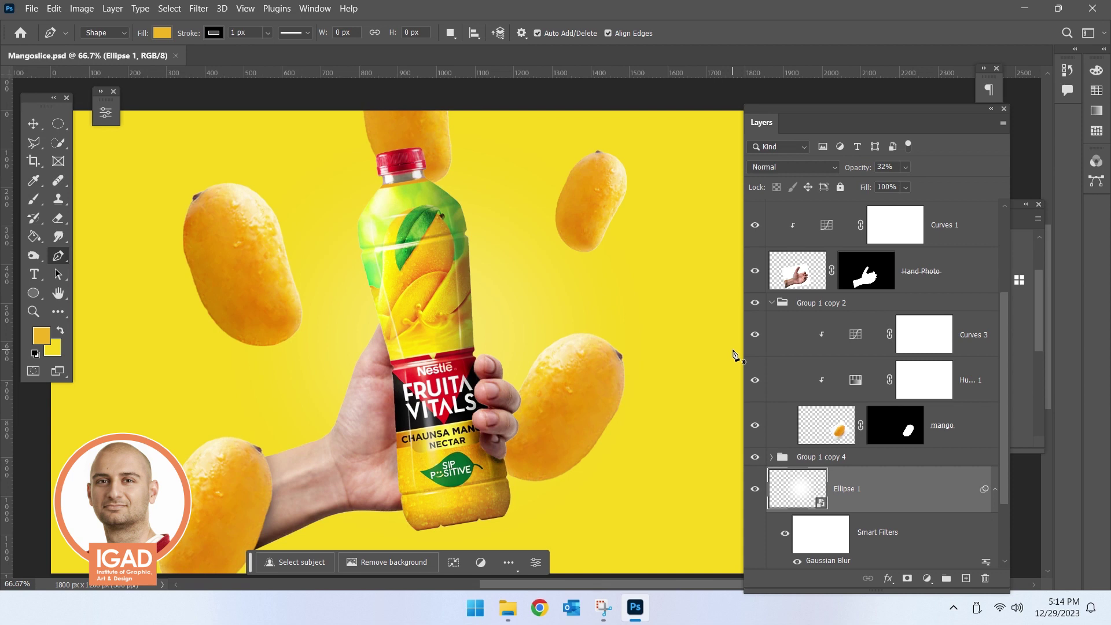
# - Rearrange the Layers panel and select the Hand Photo layer
pyautogui.click(992, 110)
pyautogui.hscroll(-1, 451, 399)
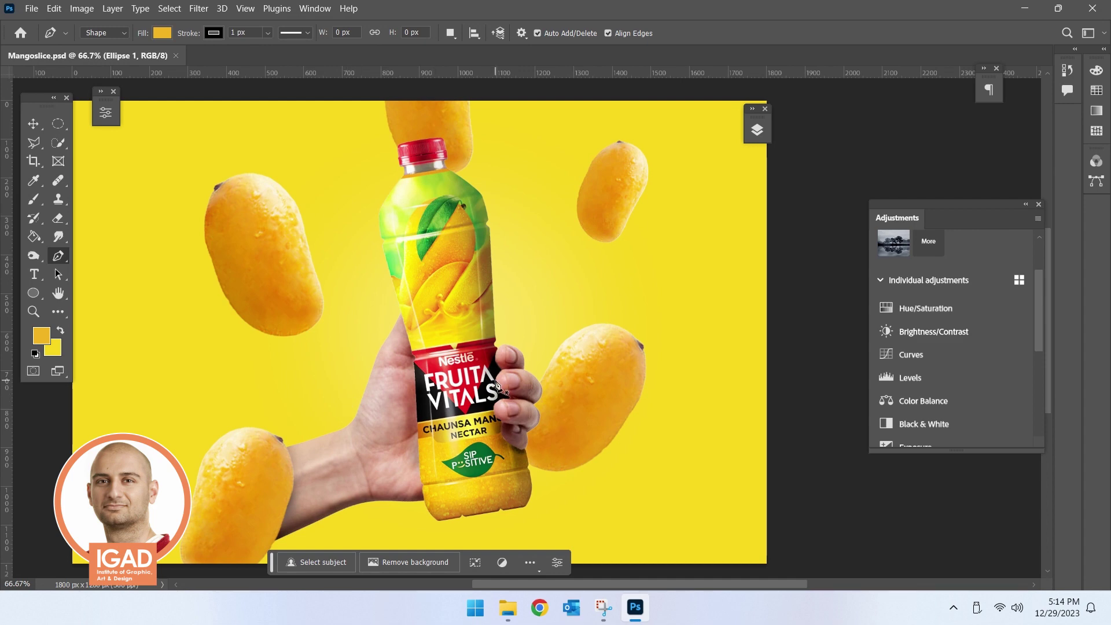
pyautogui.scroll(1, 561, 348)
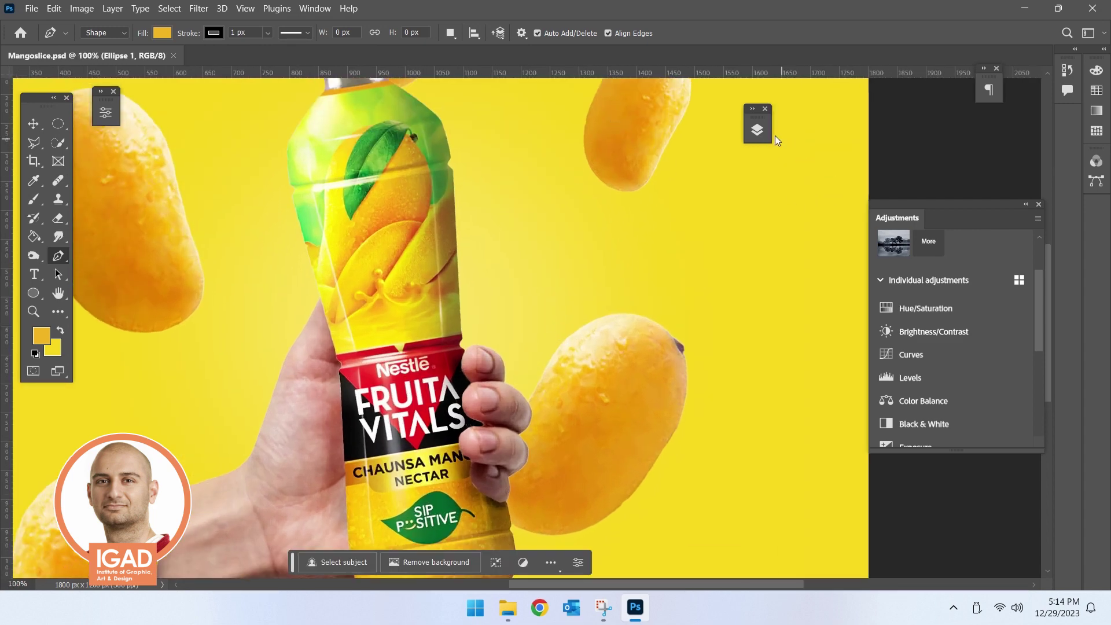
pyautogui.click(757, 129)
pyautogui.moveTo(636, 111); pyautogui.dragTo(899, 111)
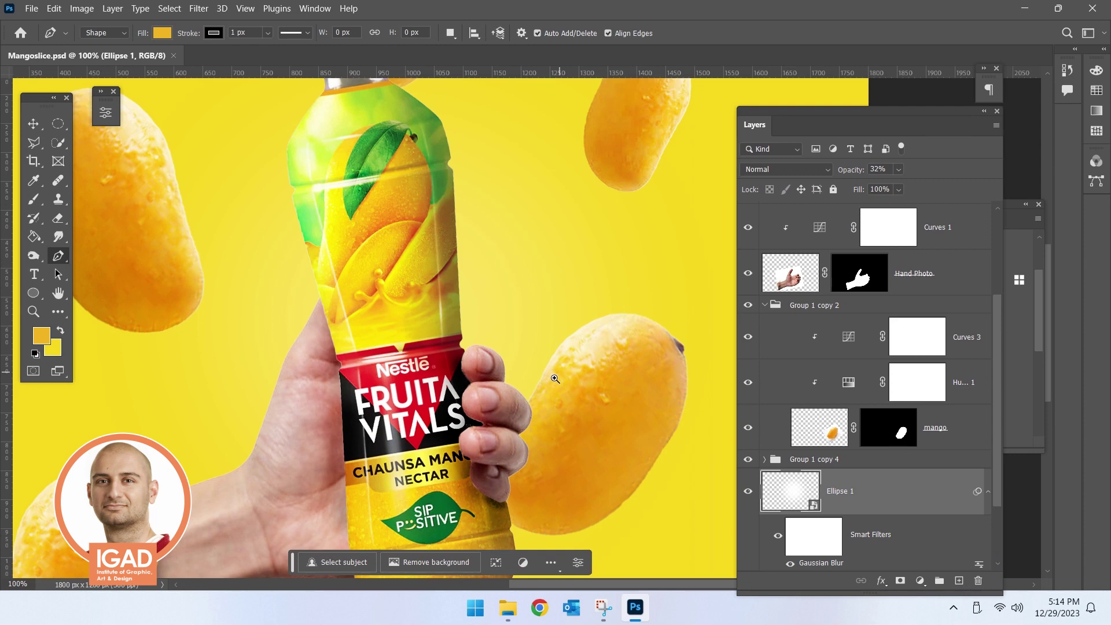
pyautogui.scroll(1, 555, 378)
pyautogui.scroll(1, 480, 400)
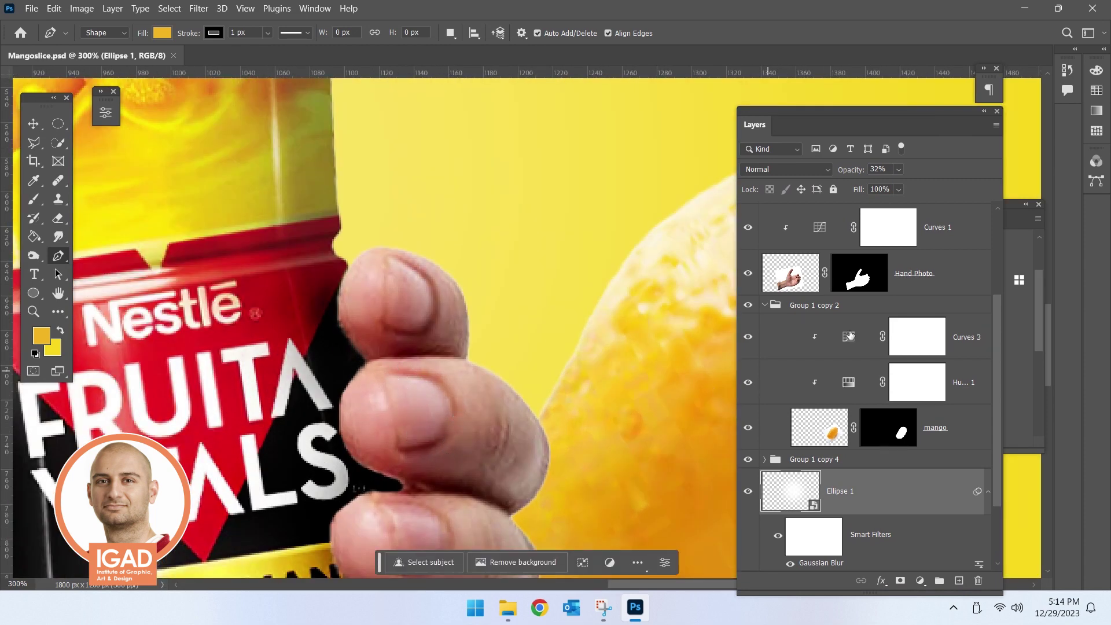
pyautogui.scroll(2, 945, 269)
pyautogui.scroll(3, 945, 269)
pyautogui.click(945, 230)
pyautogui.scroll(-3, 914, 436)
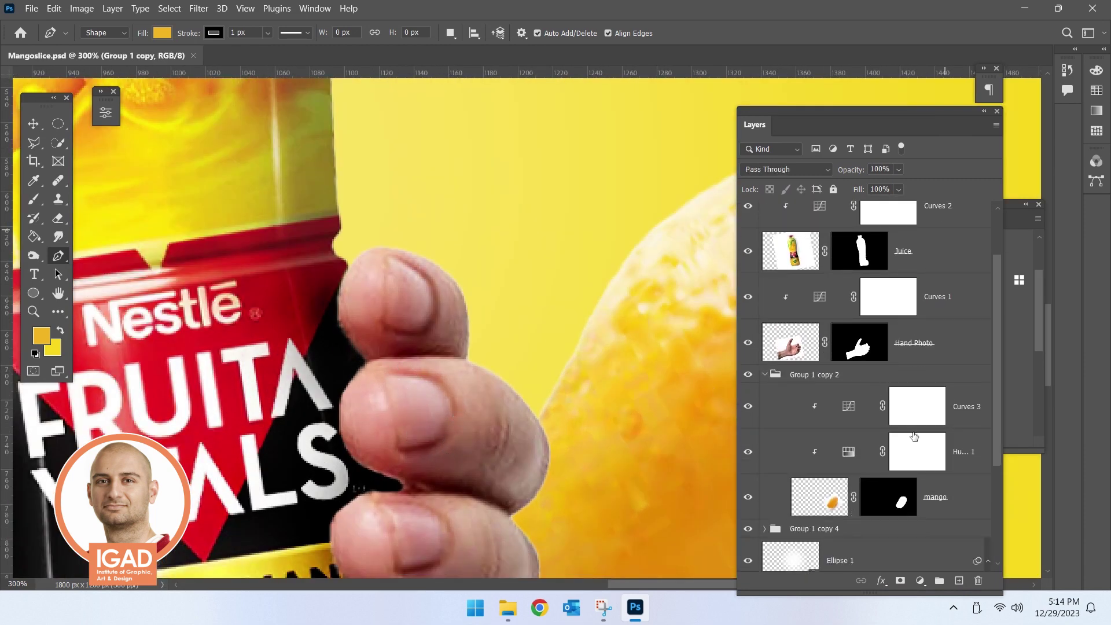
pyautogui.scroll(-2, 914, 435)
pyautogui.click(810, 292)
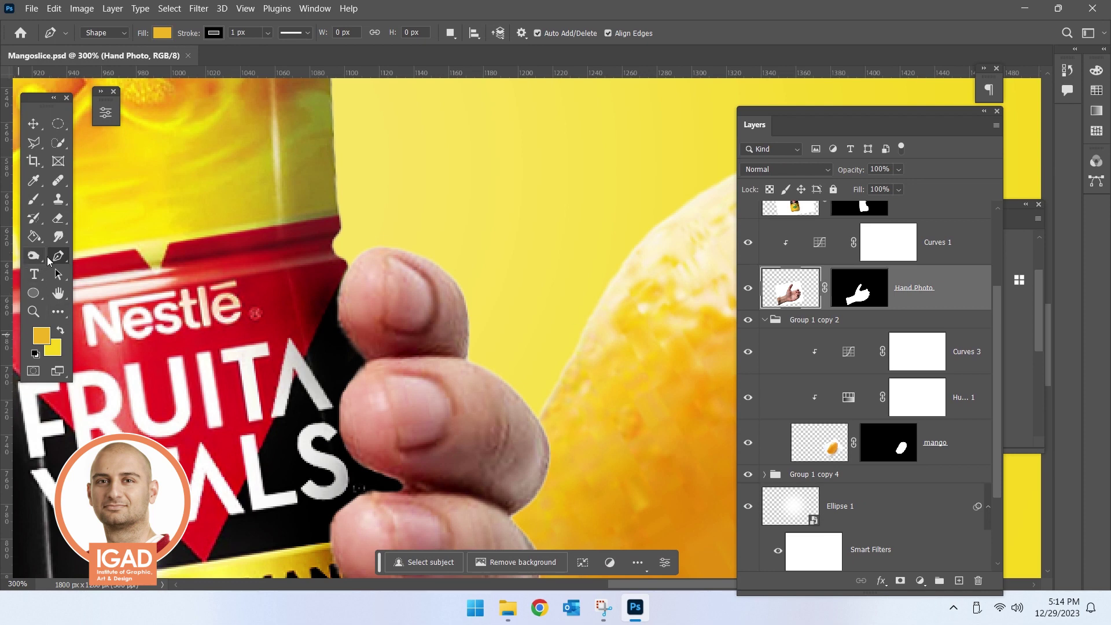
# - With the Dodge Tool, brighten both fingernails and the lower finger's left side
pyautogui.click(33, 255)
pyautogui.rightClick(34, 255)
pyautogui.click(75, 262)
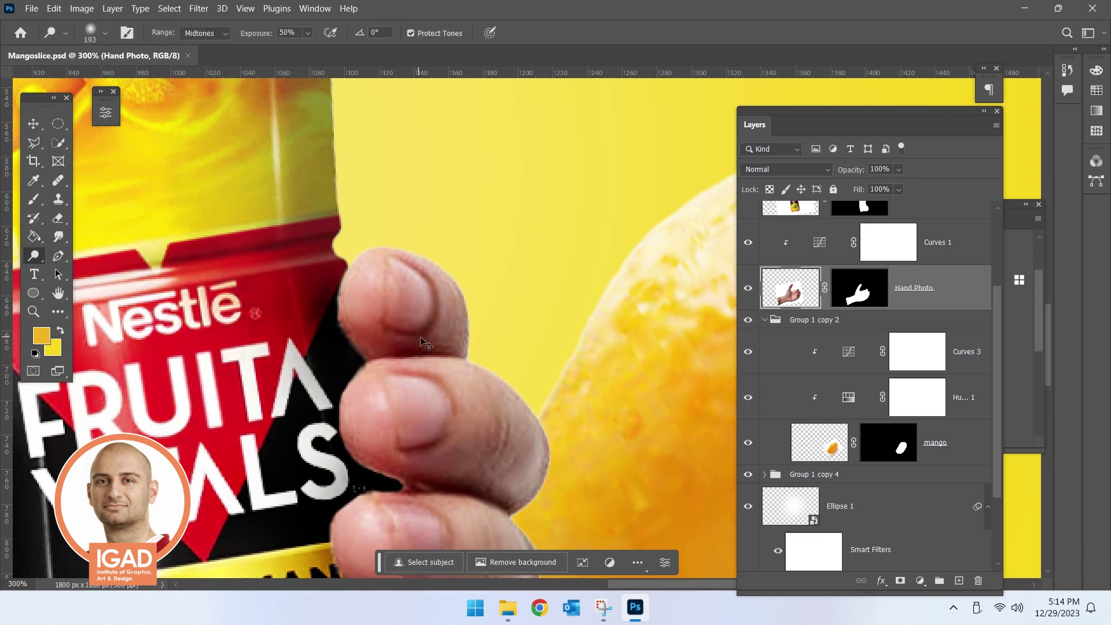
pyautogui.scroll(1, 426, 344)
pyautogui.rightClick(499, 328)
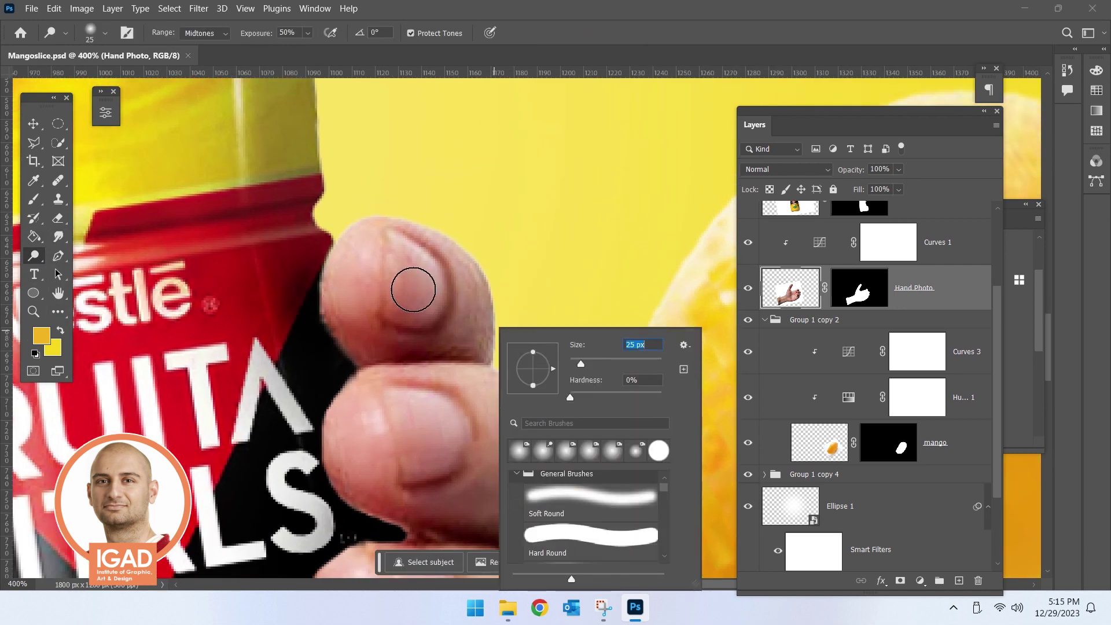
pyautogui.moveTo(413, 289); pyautogui.dragTo(407, 259)
pyautogui.moveTo(410, 417); pyautogui.dragTo(416, 457)
pyautogui.scroll(-1, 496, 409)
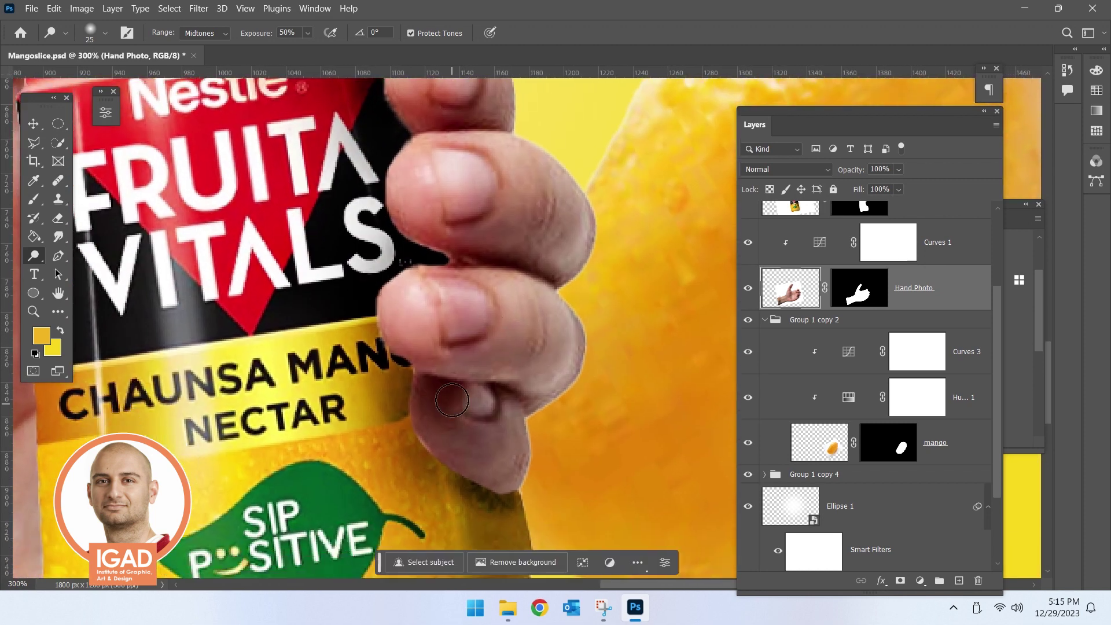
pyautogui.moveTo(426, 414); pyautogui.dragTo(457, 463)
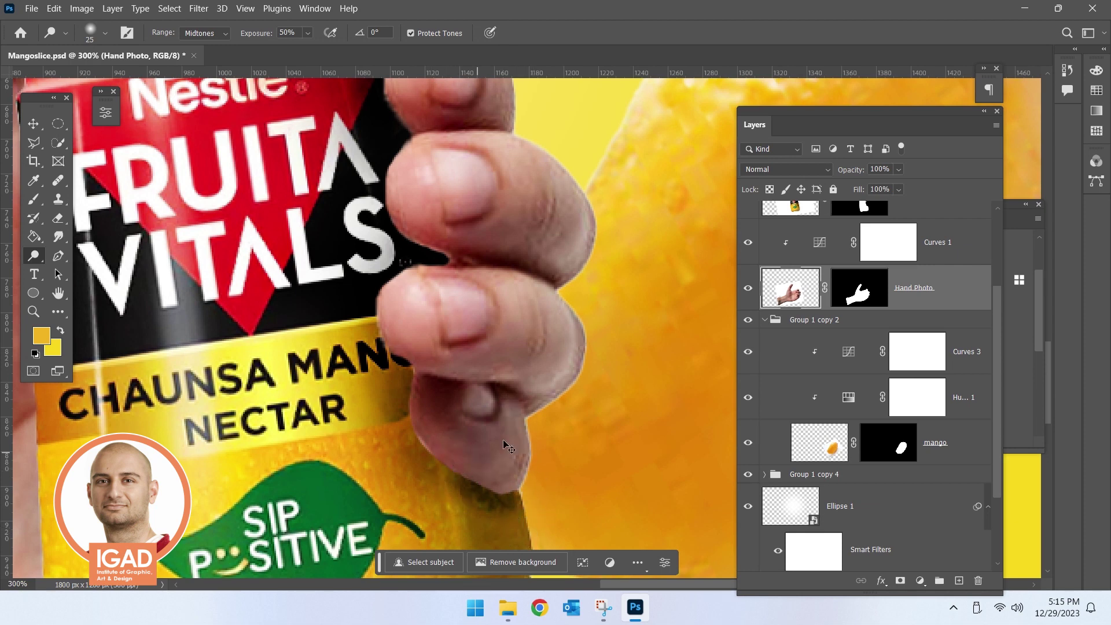
# - Dodge below the fingertip with a 102 px brush, then target the Hand Photo mask
pyautogui.scroll(-1, 442, 379)
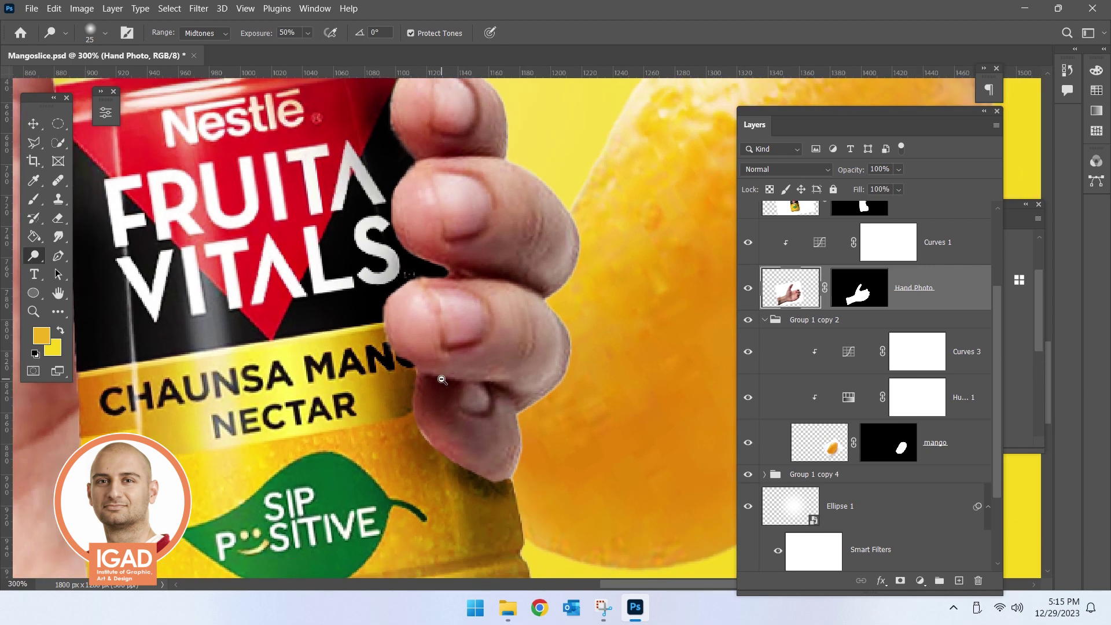
pyautogui.scroll(-4, 442, 379)
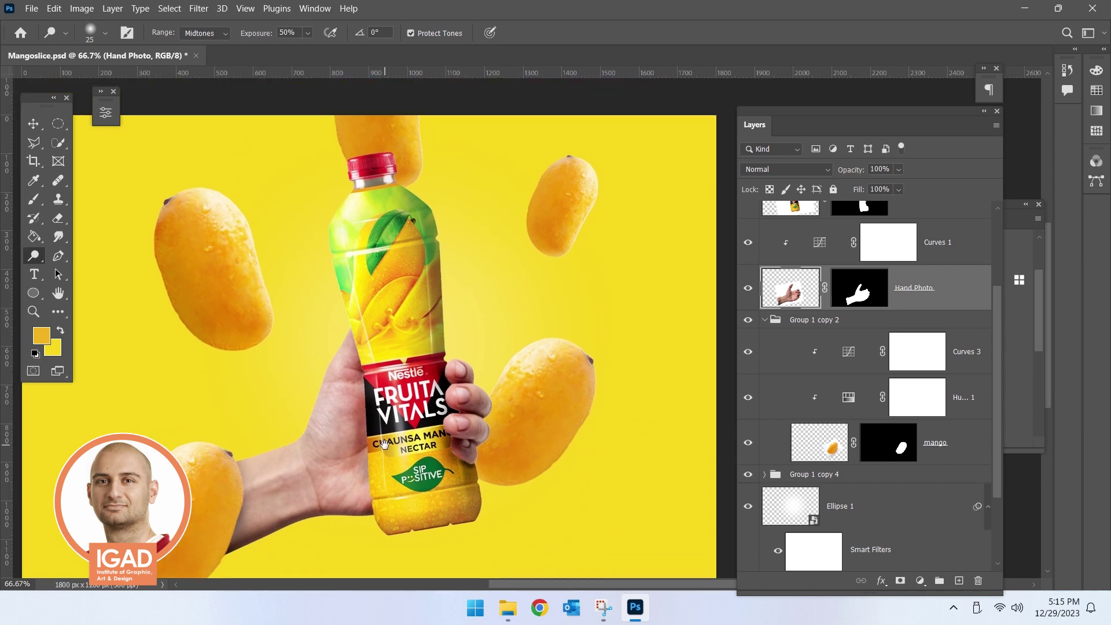
pyautogui.scroll(4, 384, 444)
pyautogui.scroll(1, 428, 347)
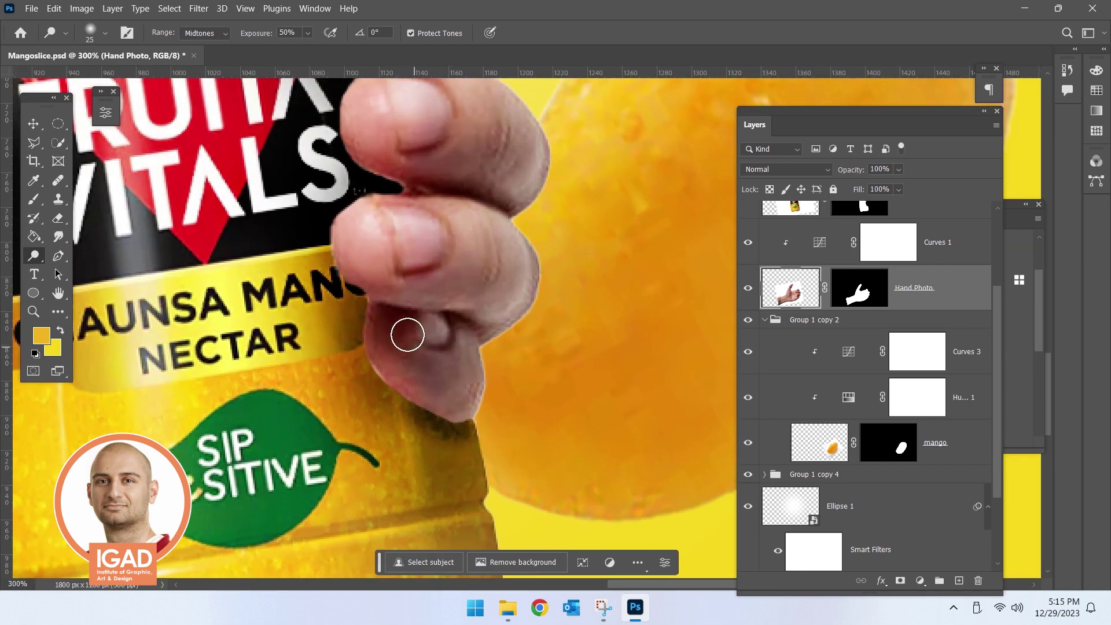
pyautogui.rightClick(468, 331)
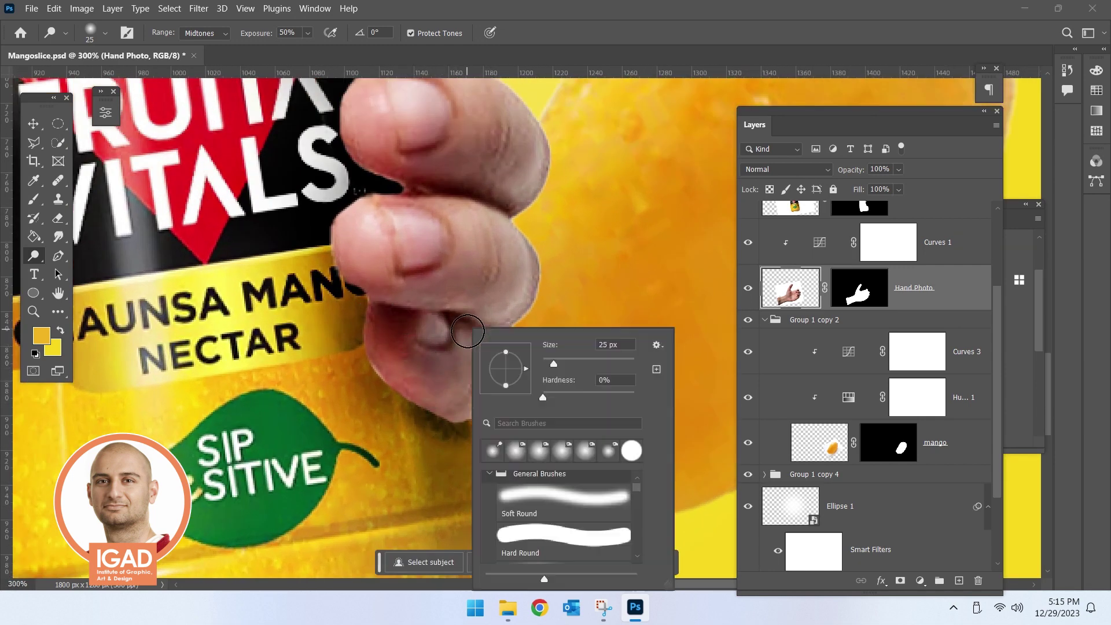
pyautogui.press('Return')
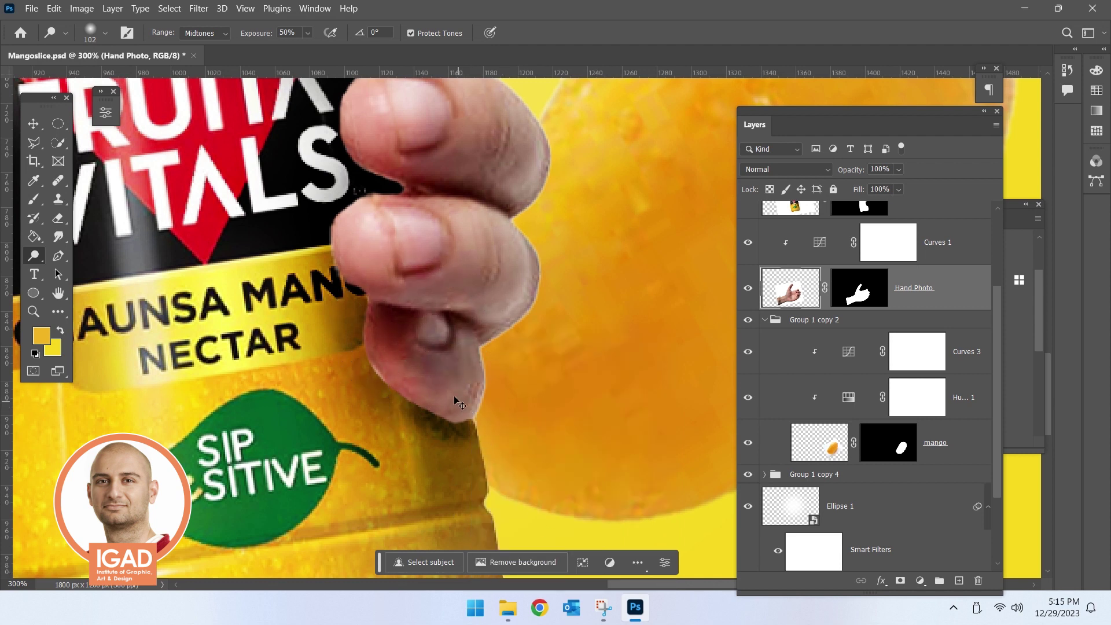
pyautogui.moveTo(404, 494); pyautogui.dragTo(378, 389)
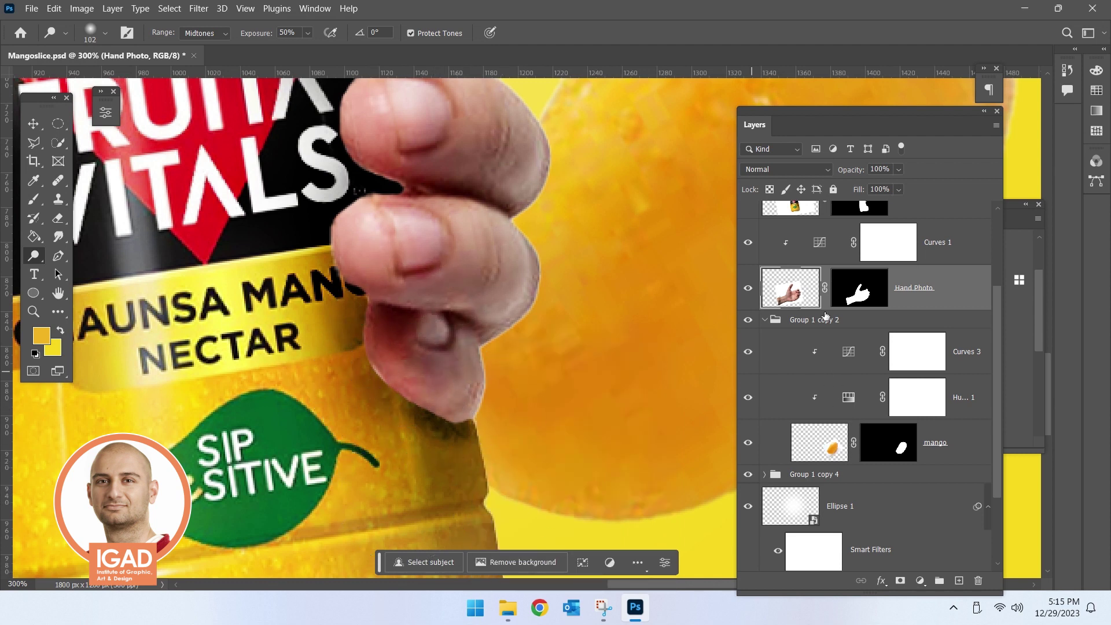
pyautogui.click(859, 287)
pyautogui.rightClick(343, 330)
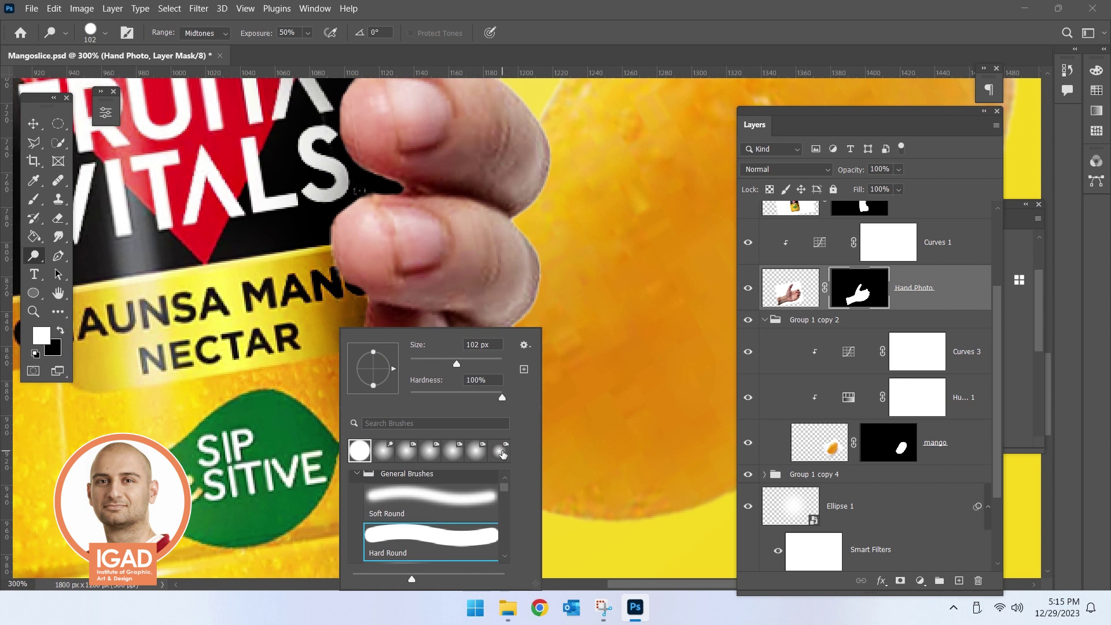
# - Switch to a smaller black Brush, try masking under the fingertip, then undo it
pyautogui.scroll(2, 503, 454)
pyautogui.moveTo(436, 365); pyautogui.dragTo(422, 364)
pyautogui.press('Return')
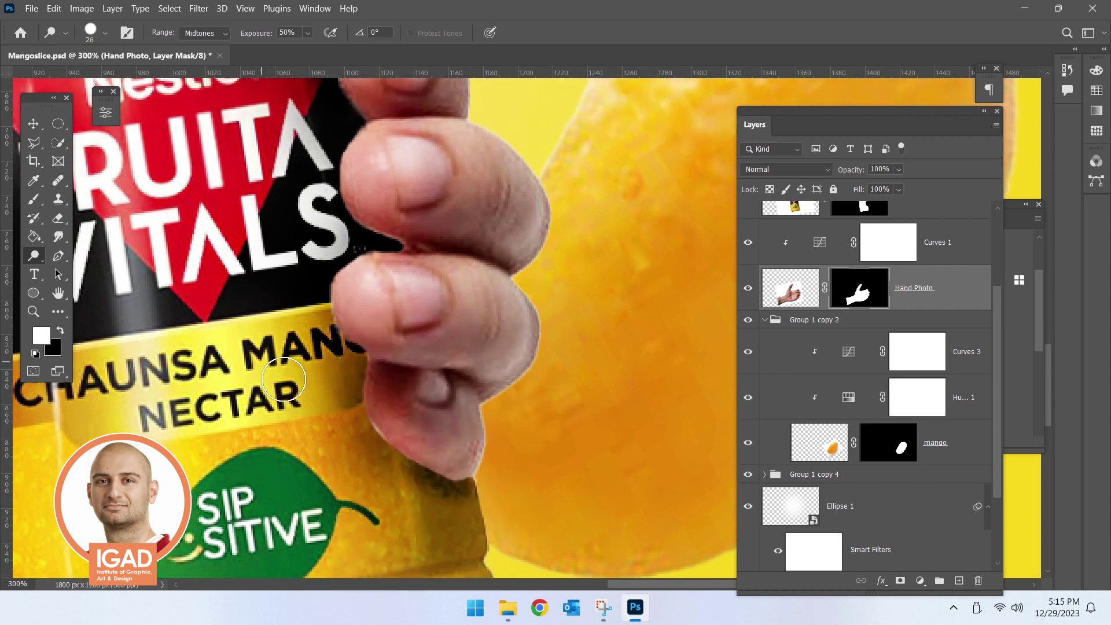
pyautogui.press('b')
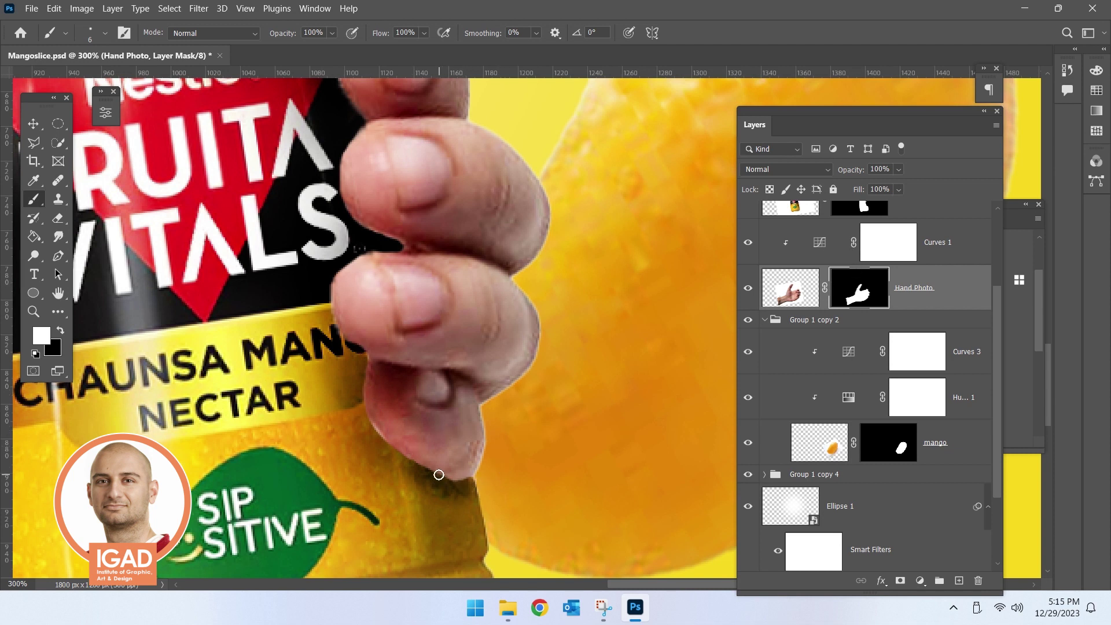
pyautogui.press('x')
pyautogui.moveTo(471, 479); pyautogui.dragTo(400, 450)
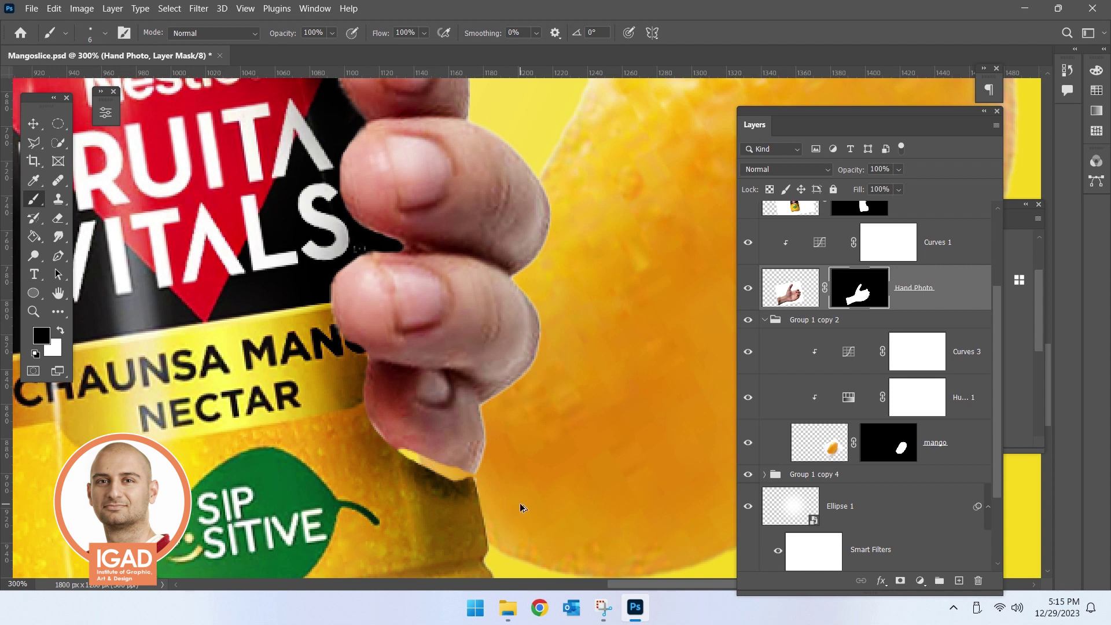
pyautogui.hotkey('ctrl', 'z')
pyautogui.hotkey('ctrl', 'z')
# - Paint white on the Juice layer mask with a 25 px brush to reveal bottle at the fingertip
pyautogui.scroll(1, 834, 313)
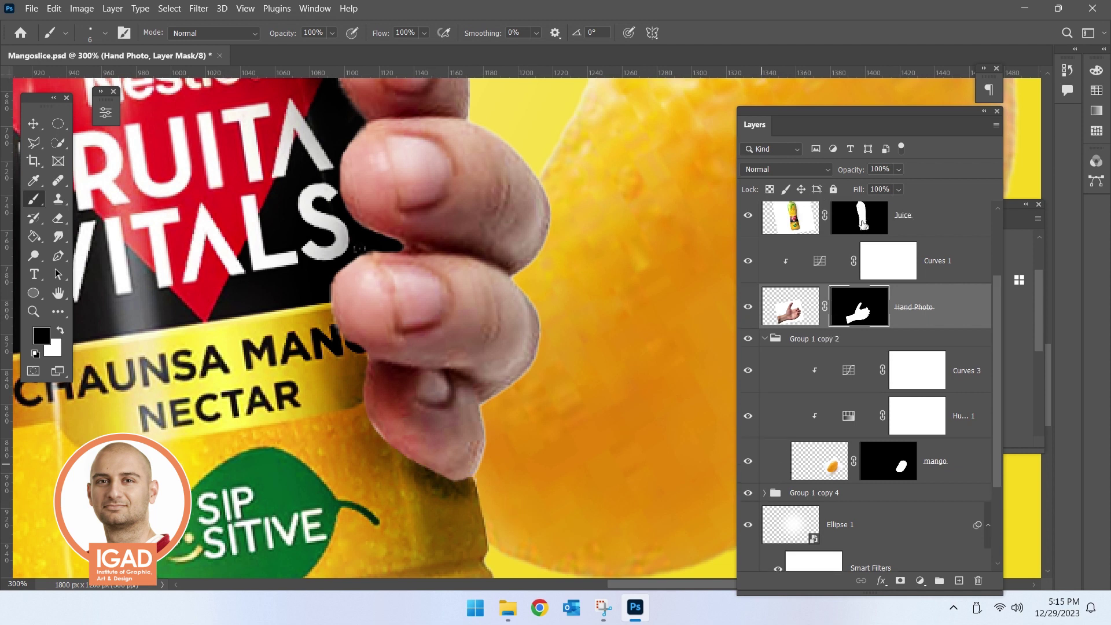
pyautogui.click(866, 207)
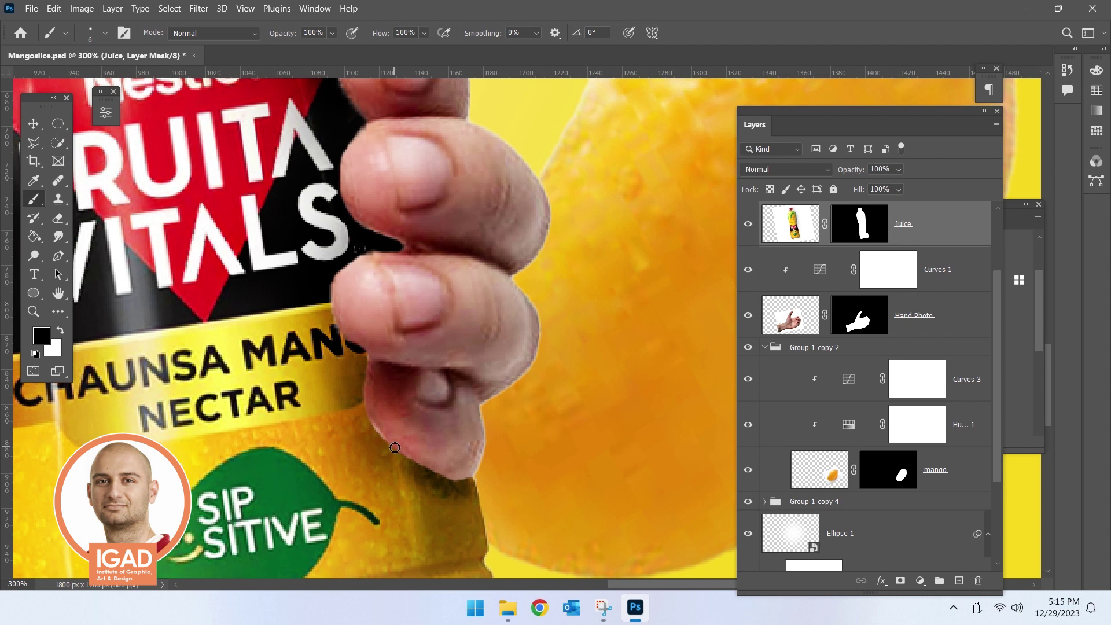
pyautogui.press('x')
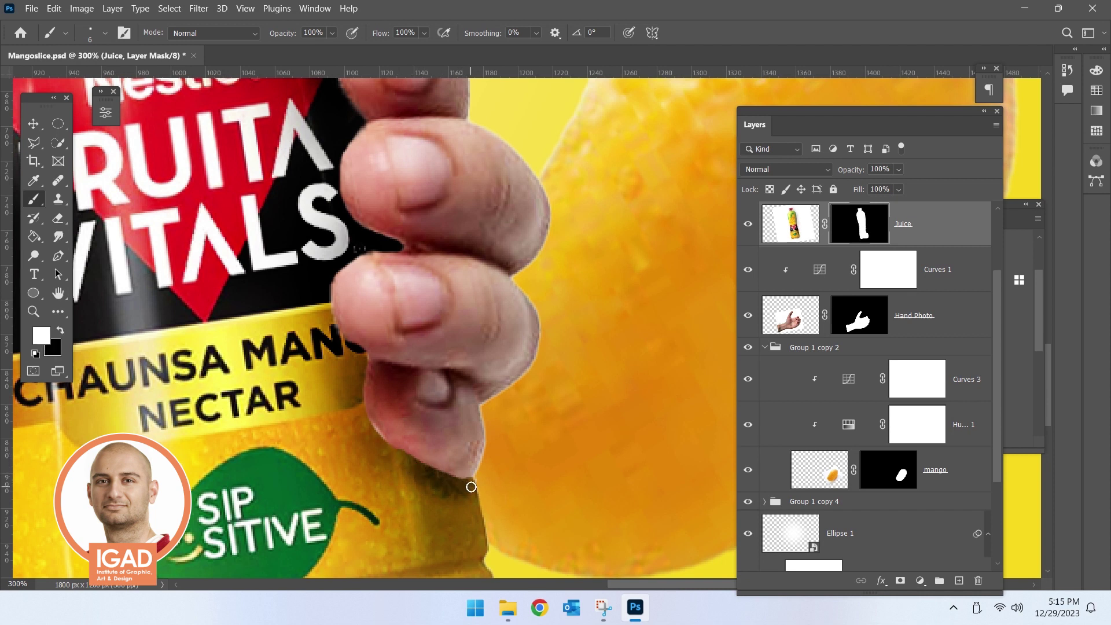
pyautogui.click(476, 485)
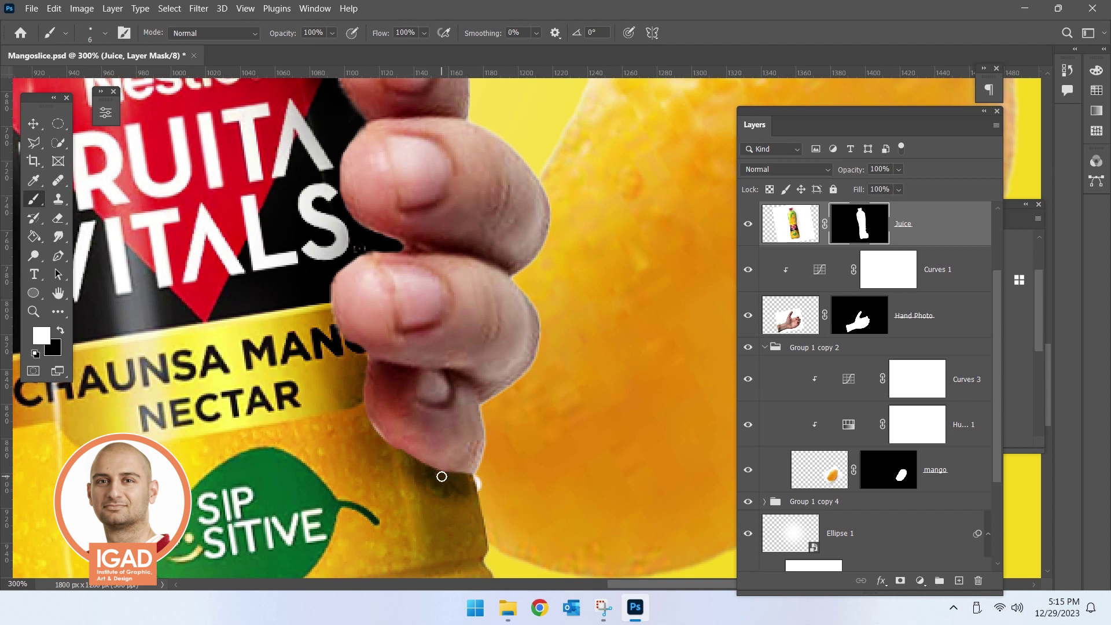
pyautogui.rightClick(370, 436)
pyautogui.moveTo(457, 370); pyautogui.dragTo(461, 369)
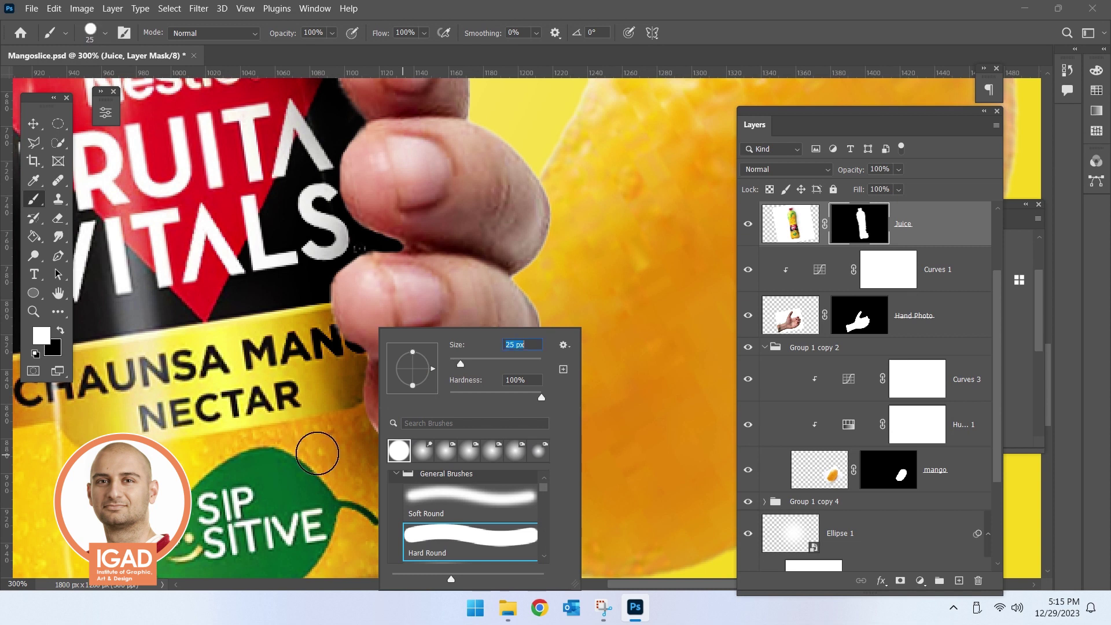
pyautogui.click(370, 443)
pyautogui.click(455, 488)
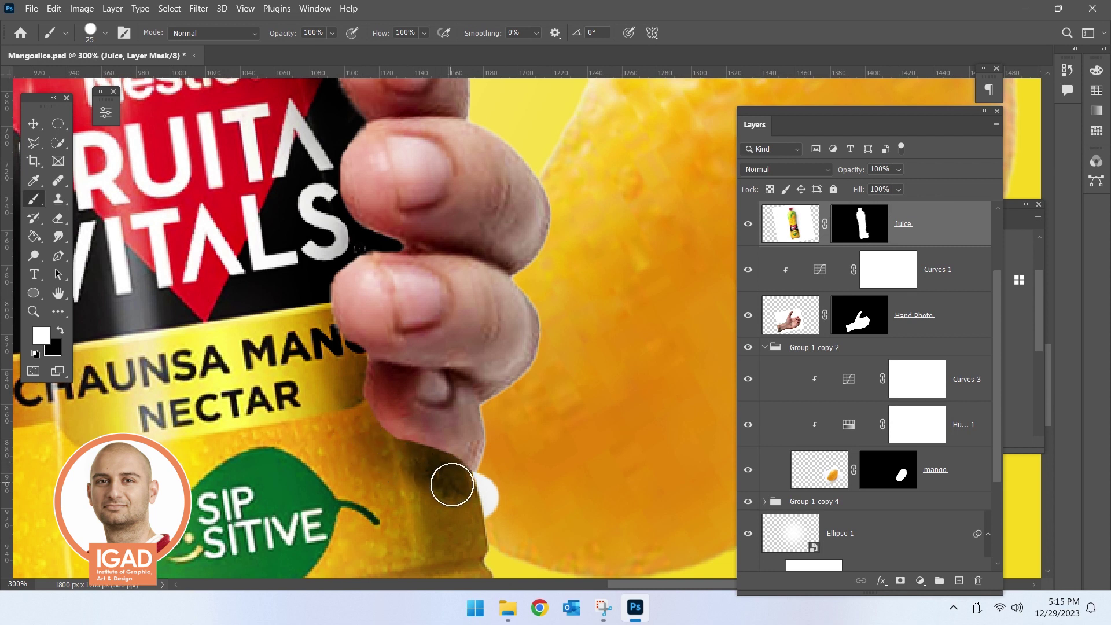
# - Alternate black and white strokes on the Juice mask near the fingertip and darker bottle area
pyautogui.press('x')
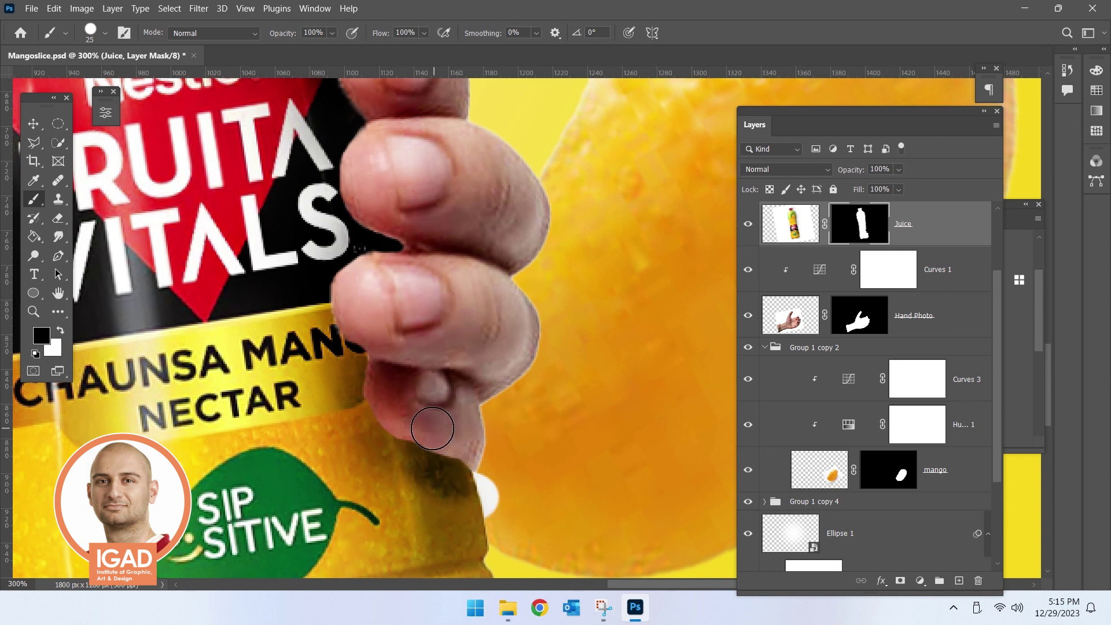
pyautogui.press('x')
pyautogui.moveTo(504, 512); pyautogui.dragTo(508, 524)
pyautogui.press('x')
pyautogui.moveTo(503, 471); pyautogui.dragTo(498, 504)
pyautogui.press('x')
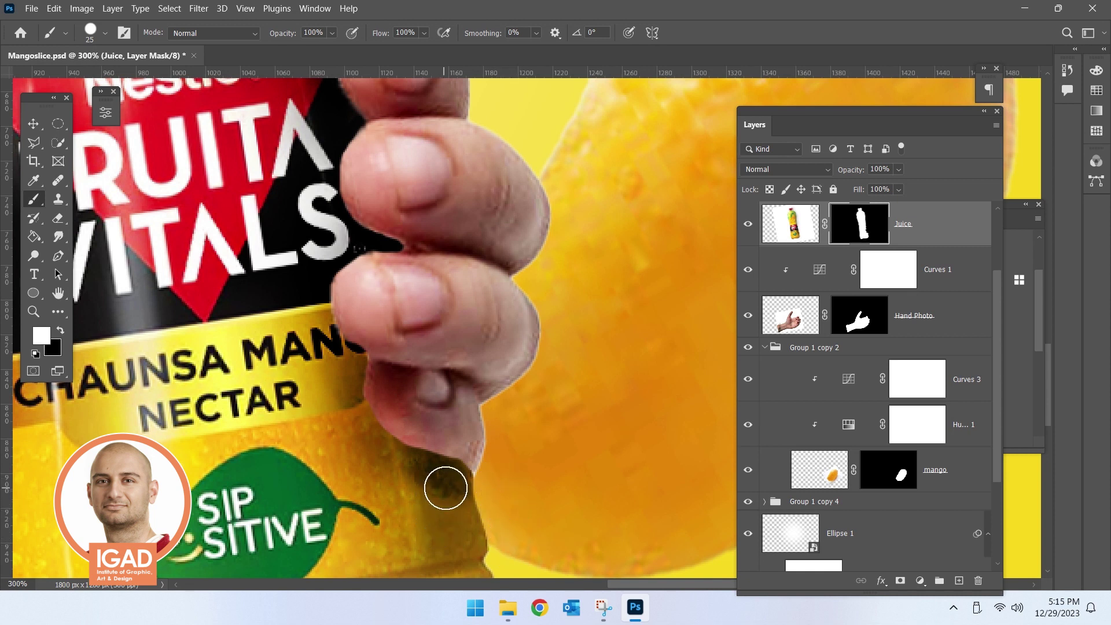
pyautogui.moveTo(446, 484); pyautogui.dragTo(462, 536)
pyautogui.press('x')
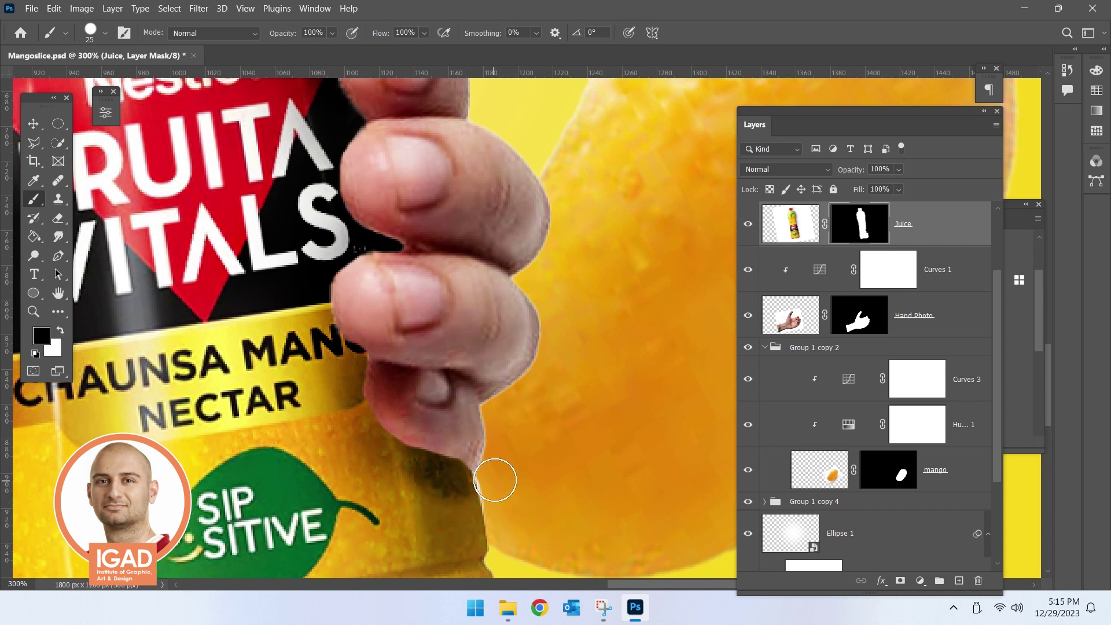
# - Attempt a 0 px brush size, dismiss the invalid-size warning, and zoom onto the fingertip edge
pyautogui.rightClick(570, 483)
pyautogui.moveTo(623, 363); pyautogui.dragTo(613, 364)
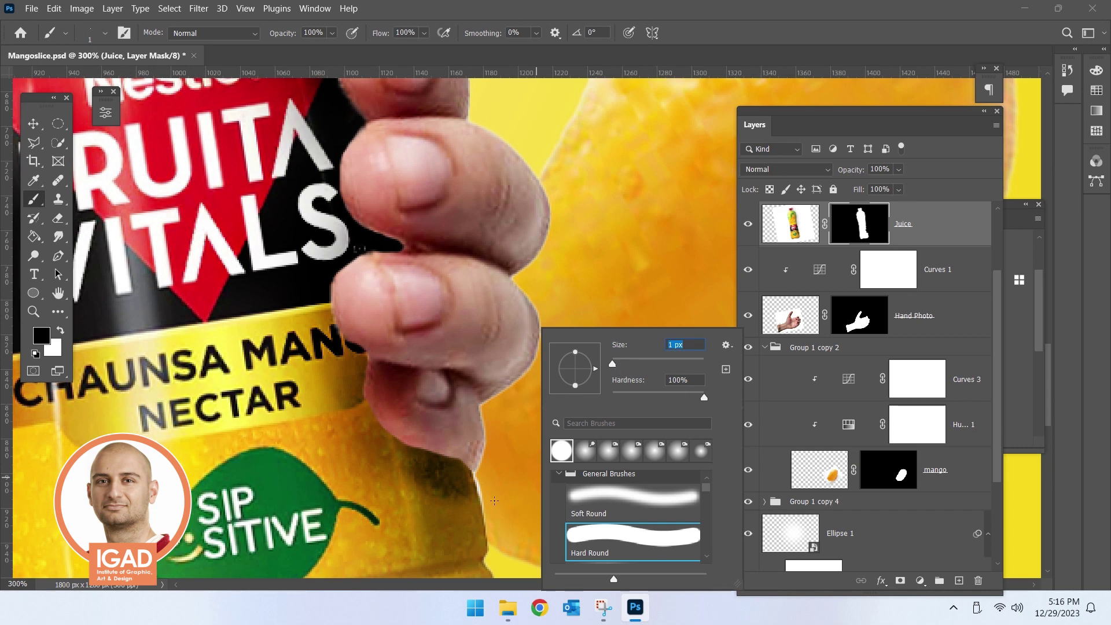
pyautogui.write('0')
pyautogui.press('Return')
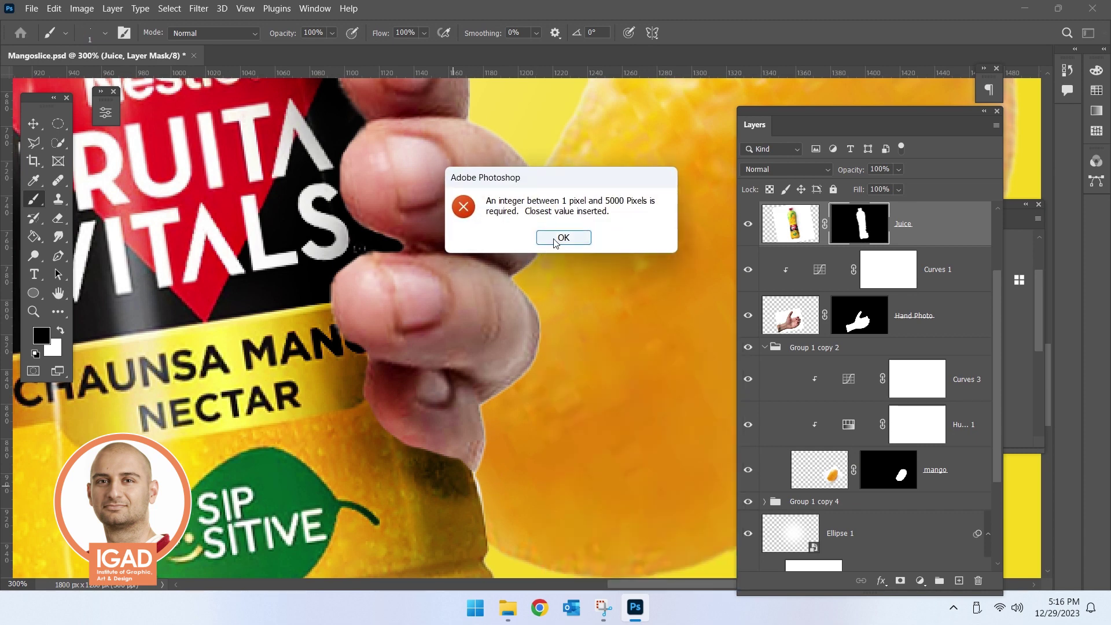
pyautogui.click(564, 304)
pyautogui.click(492, 477)
pyautogui.moveTo(491, 476); pyautogui.dragTo(426, 365)
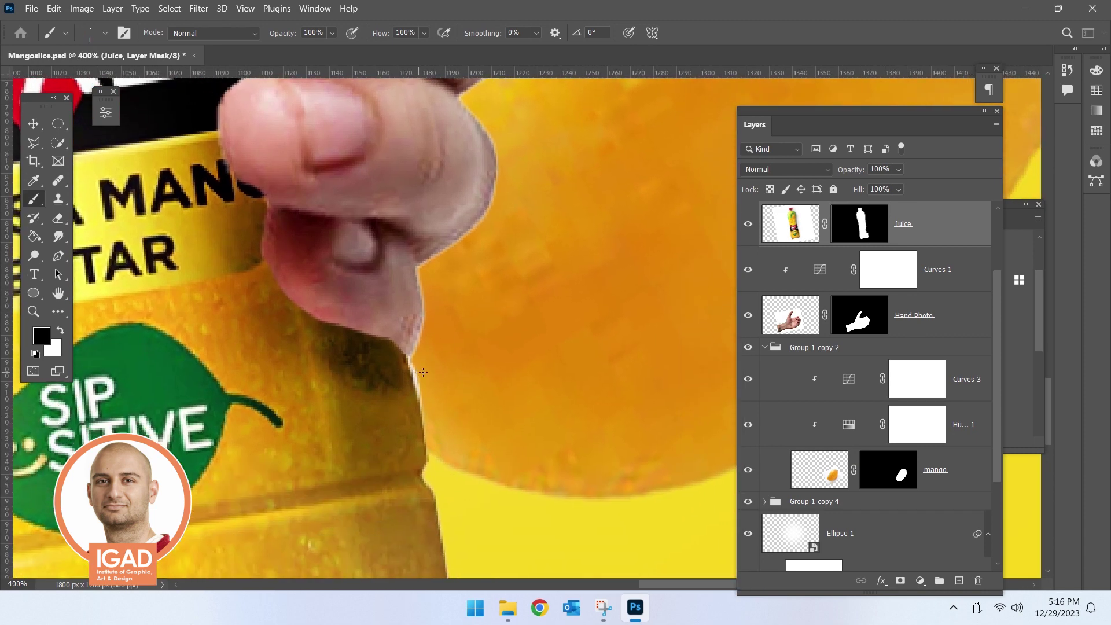
# - Touch up the bottle edge against the mango with a 14 px brush, then zoom out
pyautogui.rightClick(417, 372)
pyautogui.moveTo(508, 363); pyautogui.dragTo(518, 364)
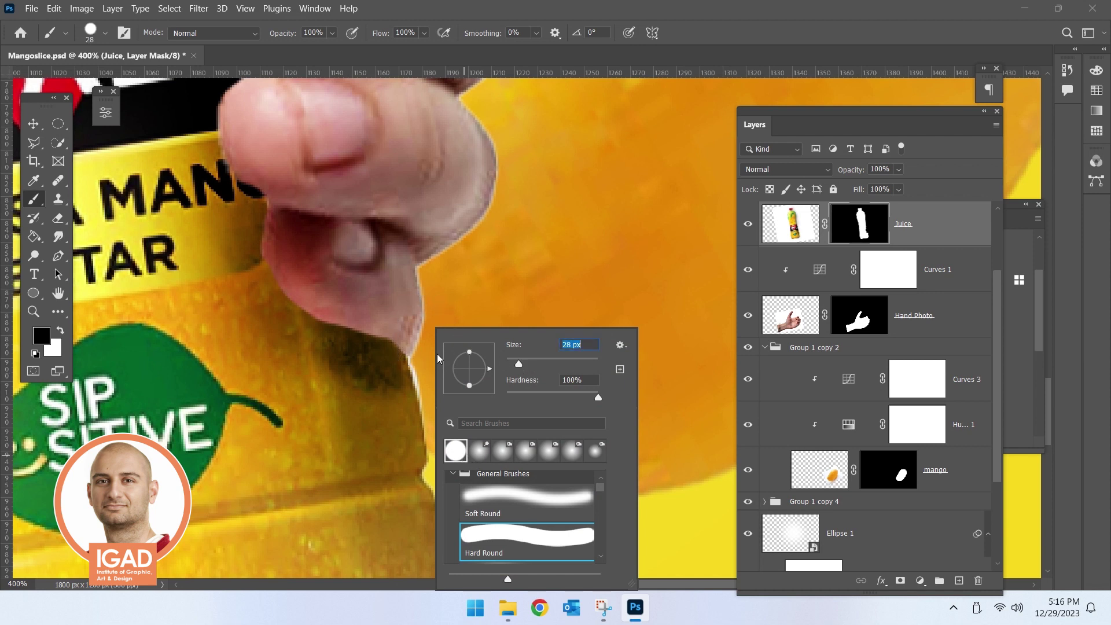
pyautogui.write('14')
pyautogui.press('Return')
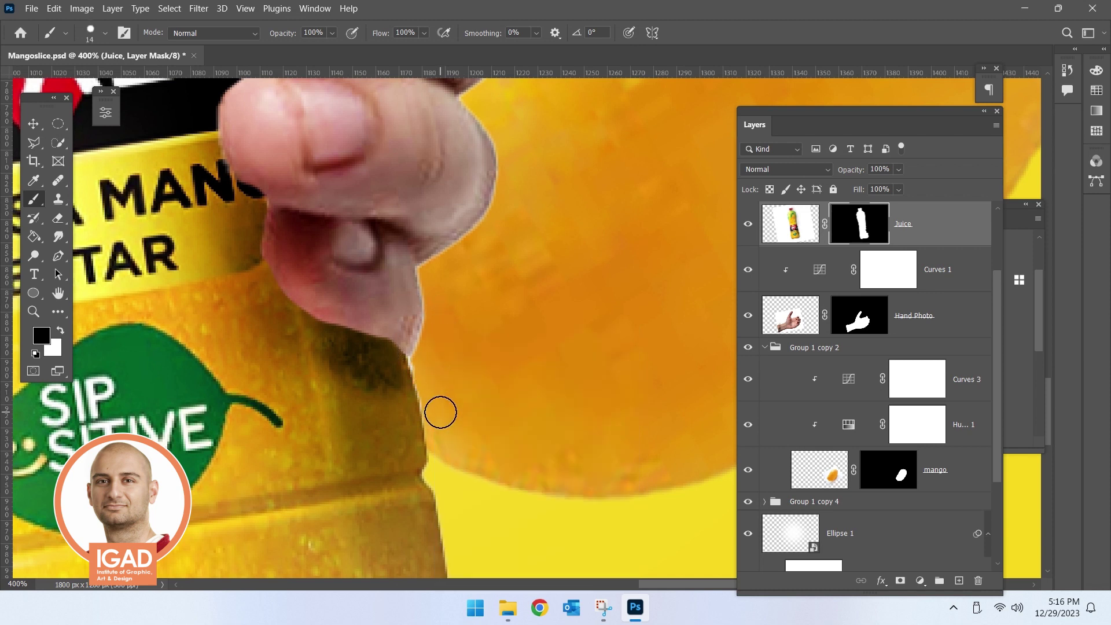
pyautogui.moveTo(427, 364); pyautogui.dragTo(443, 462)
pyautogui.keyDown('ctrl'); pyautogui.keyDown('alt'); pyautogui.click(443, 461); pyautogui.keyUp('alt'); pyautogui.keyUp('ctrl')
pyautogui.keyDown('ctrl'); pyautogui.keyDown('alt'); pyautogui.click(405, 347); pyautogui.keyUp('alt'); pyautogui.keyUp('ctrl')
pyautogui.keyDown('ctrl'); pyautogui.keyDown('alt'); pyautogui.click(358, 209); pyautogui.keyUp('alt'); pyautogui.keyUp('ctrl')
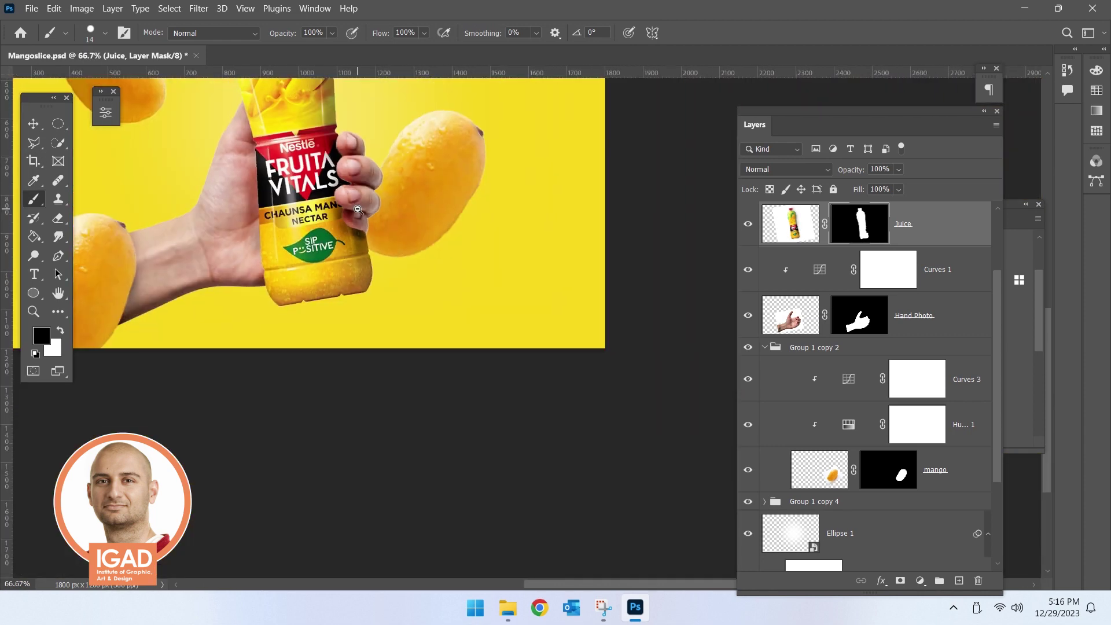
# - Save the document and group the Juice layer with Curves 2 into Group 2
pyautogui.hotkey('ctrl', 's')
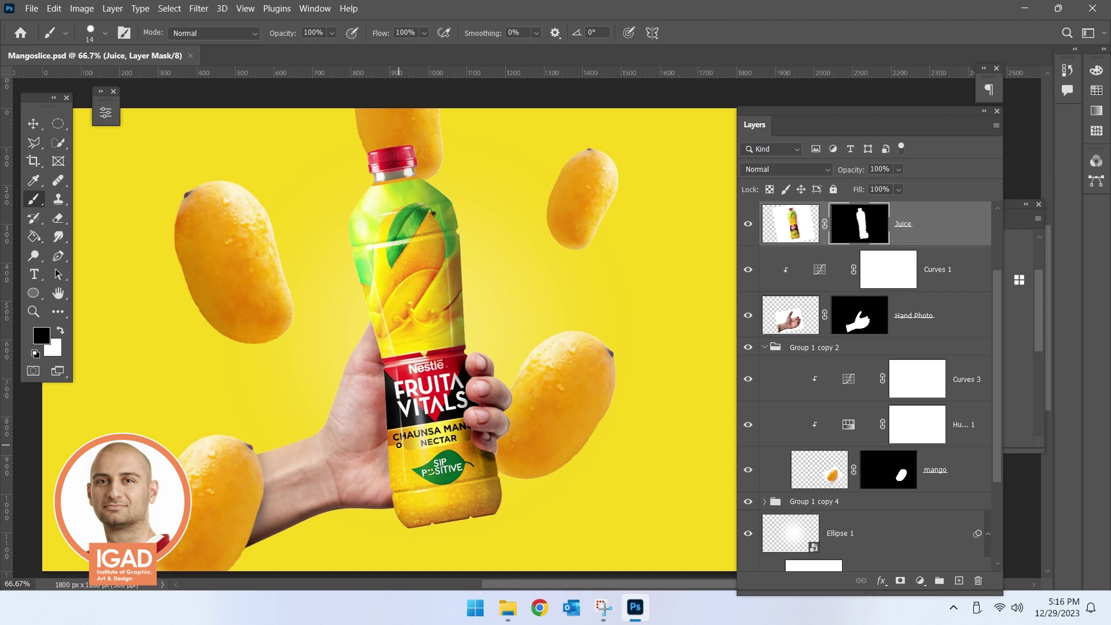
pyautogui.click(33, 124)
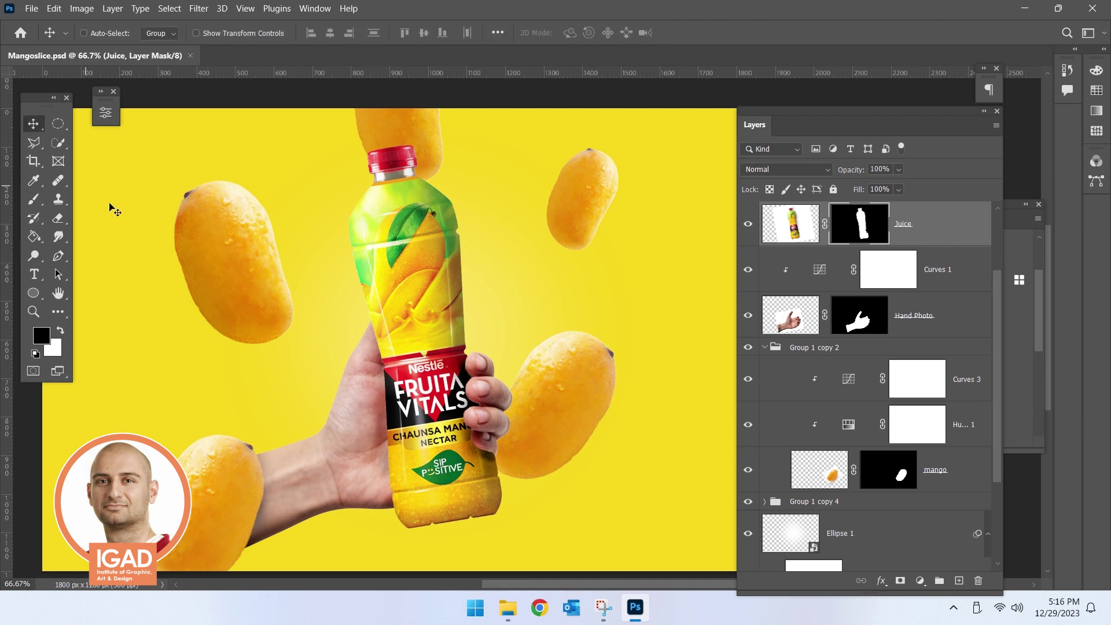
pyautogui.rightClick(397, 302)
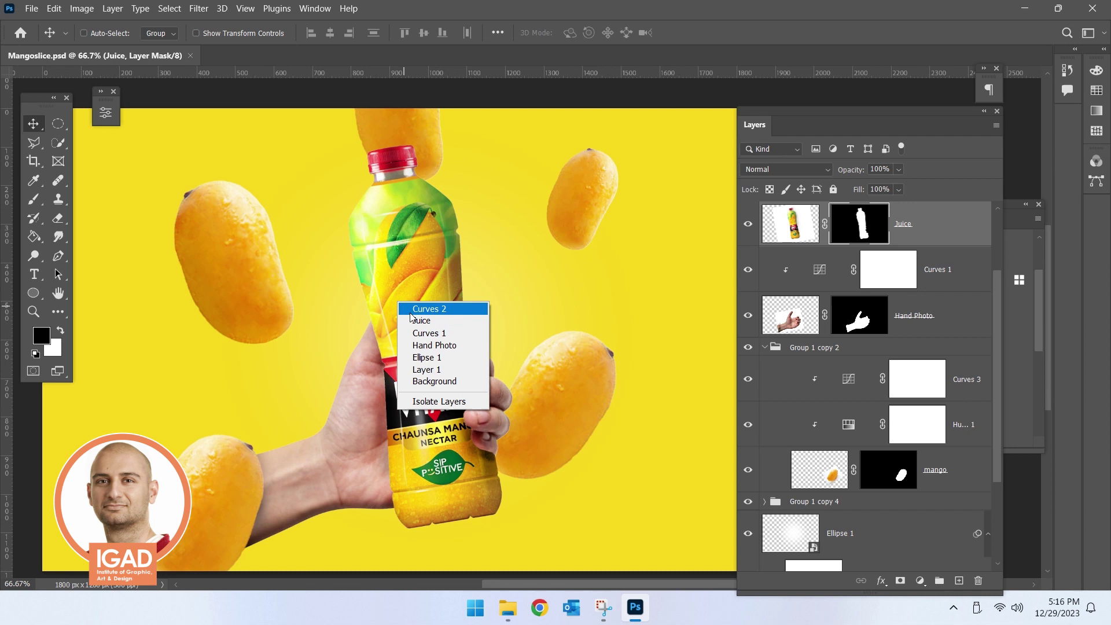
pyautogui.click(792, 226)
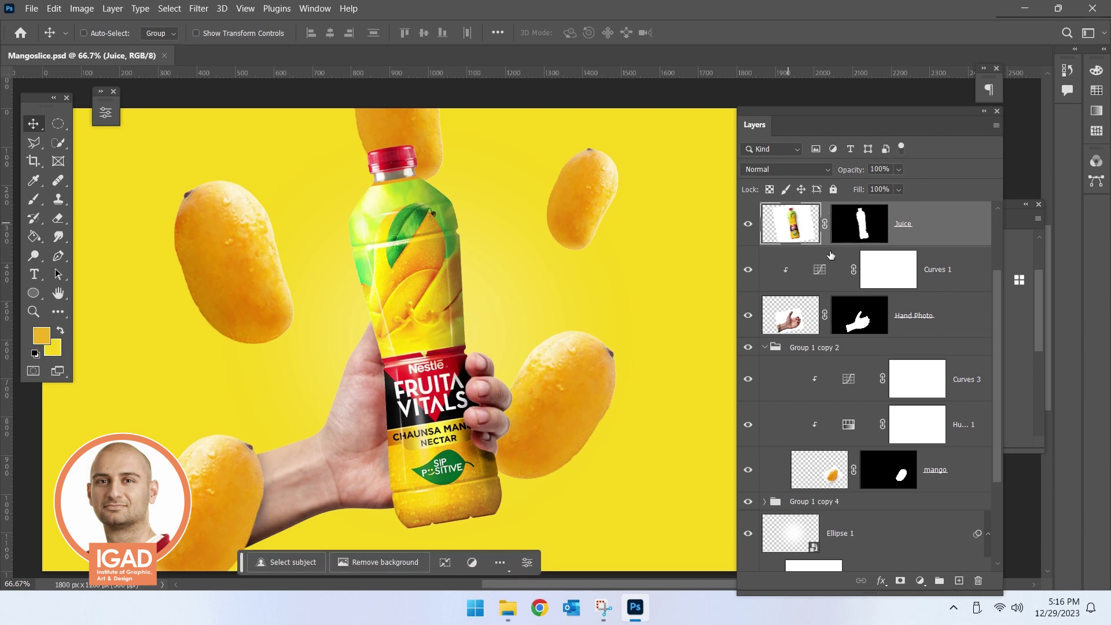
pyautogui.scroll(2, 862, 289)
pyautogui.keyDown('shift'); pyautogui.click(943, 284); pyautogui.keyUp('shift')
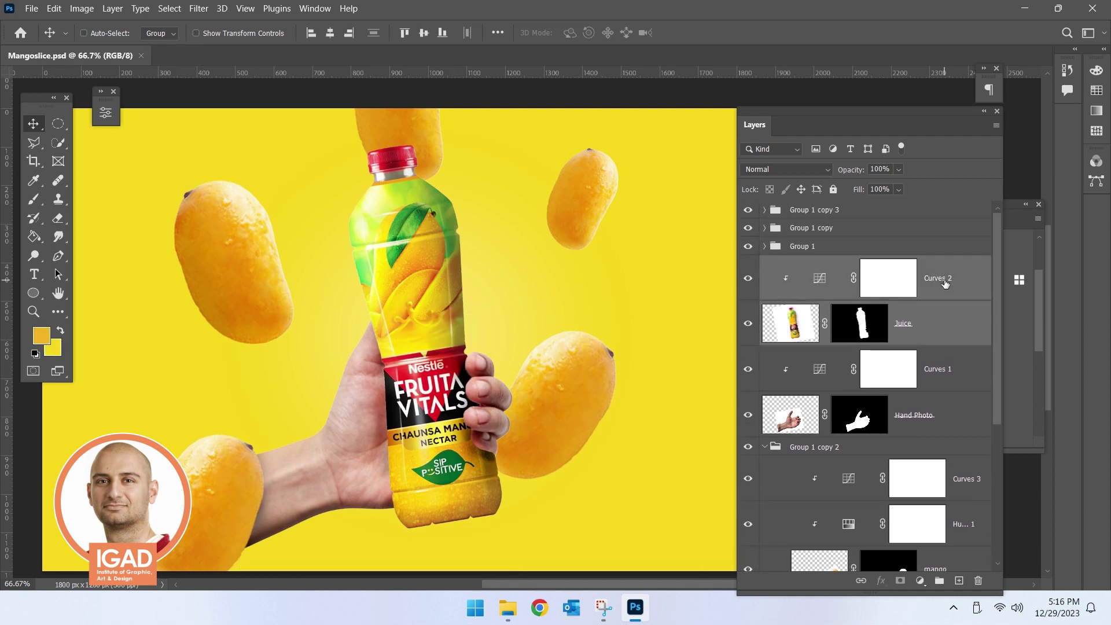
pyautogui.hotkey('ctrl', 'g')
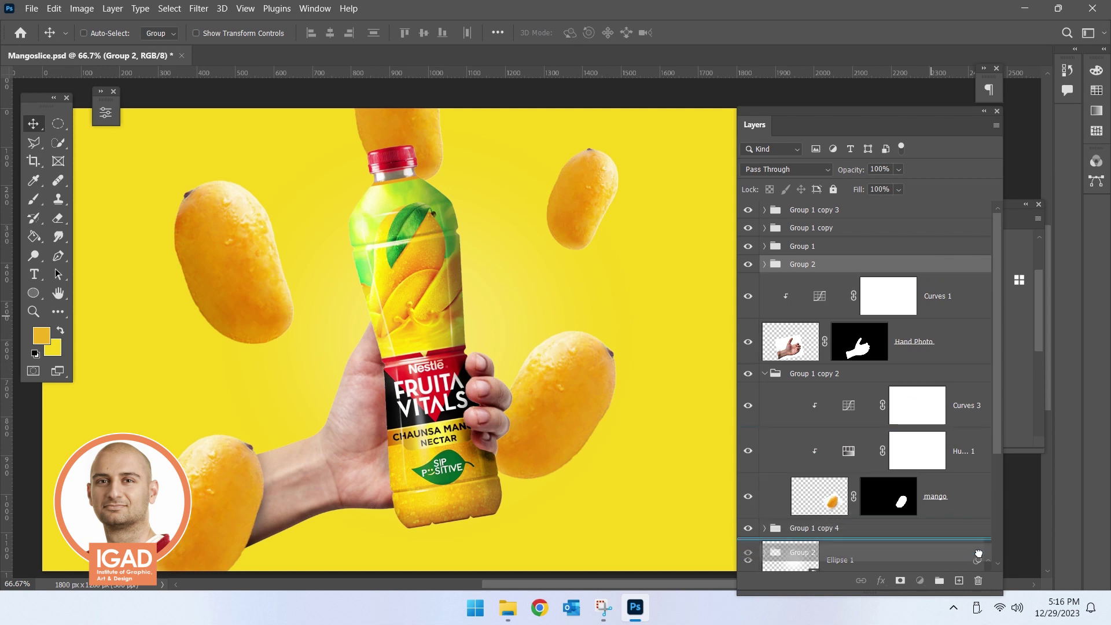
# - Duplicate Group 2, shift the copy left, and rotate it about -11.5°
pyautogui.hotkey('ctrl', 'j')
pyautogui.moveTo(470, 371); pyautogui.dragTo(408, 347)
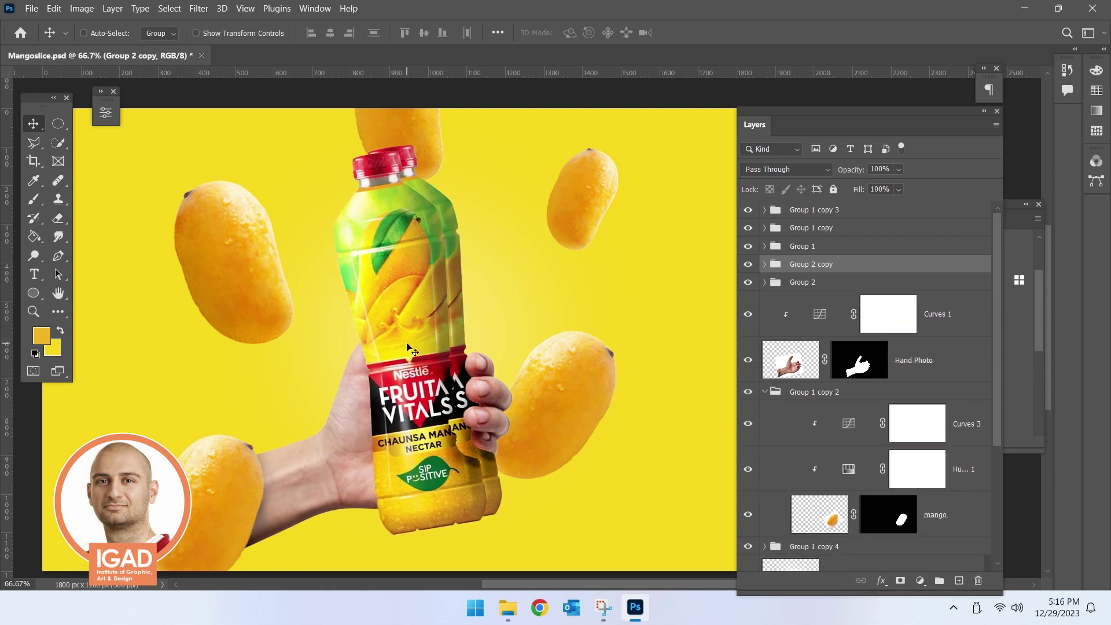
pyautogui.hotkey('ctrl', 't')
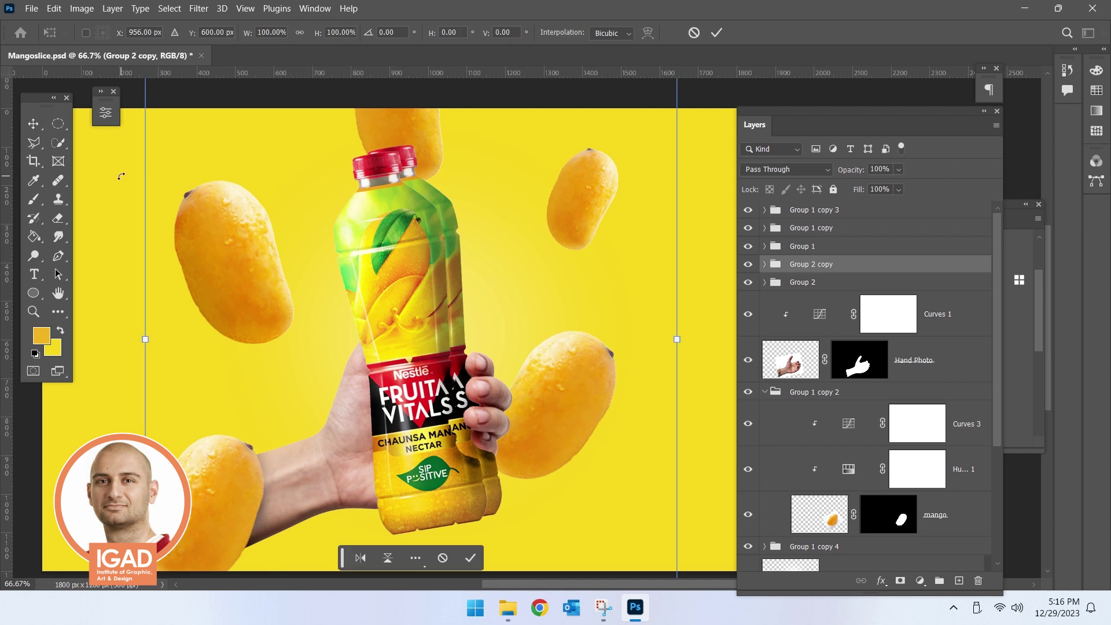
pyautogui.moveTo(121, 176); pyautogui.dragTo(95, 237)
pyautogui.moveTo(386, 304); pyautogui.dragTo(376, 304)
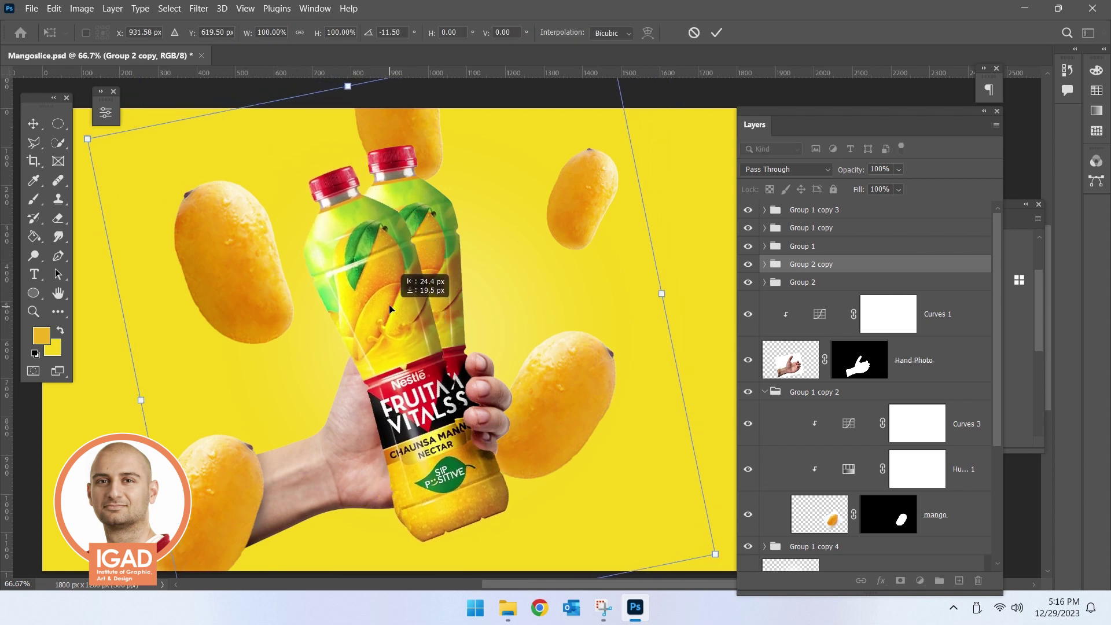
pyautogui.press('Return')
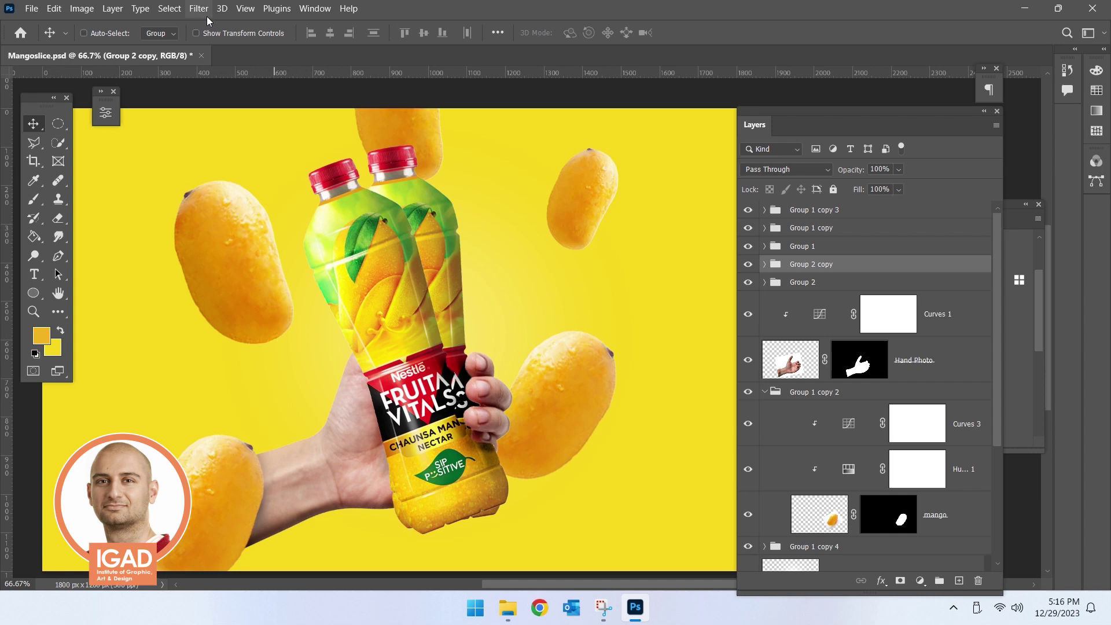
# - Convert Group 2 copy to a smart object
pyautogui.click(198, 8)
pyautogui.click(829, 268)
pyautogui.rightClick(828, 266)
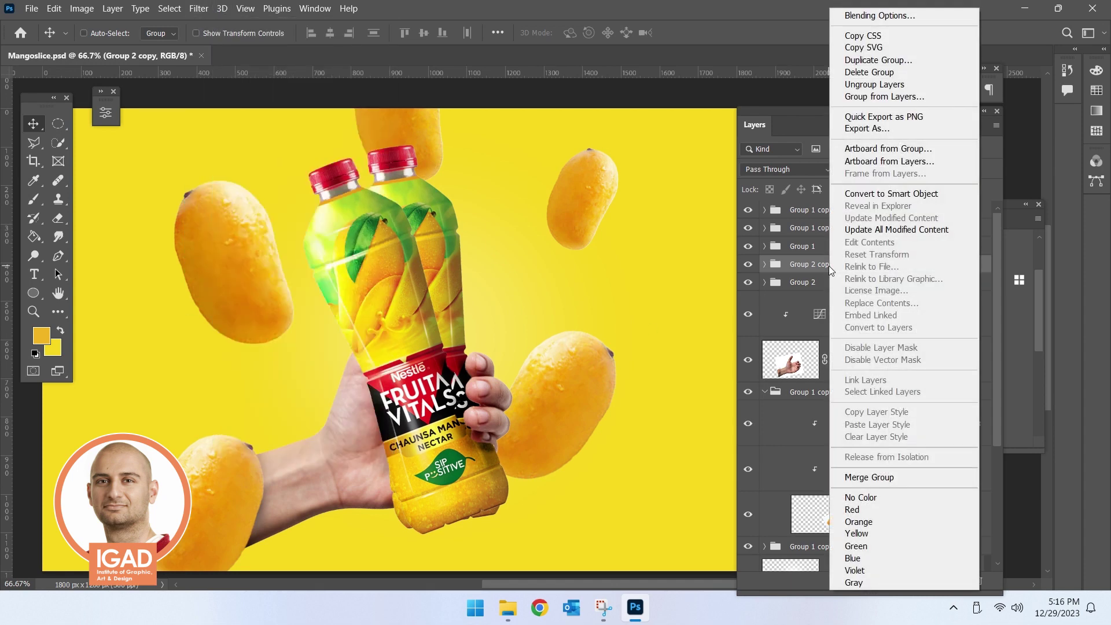
pyautogui.click(881, 194)
# - Apply Motion Blur with a longer Distance and move the blurred copy beneath the sharp bottle
pyautogui.click(198, 8)
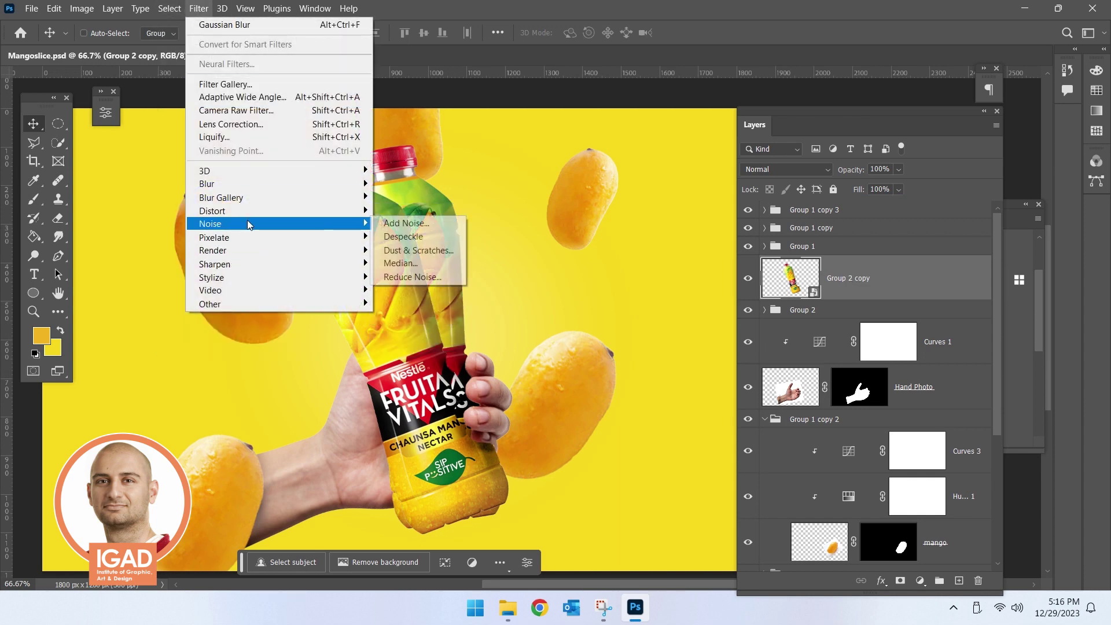
pyautogui.moveTo(206, 184)
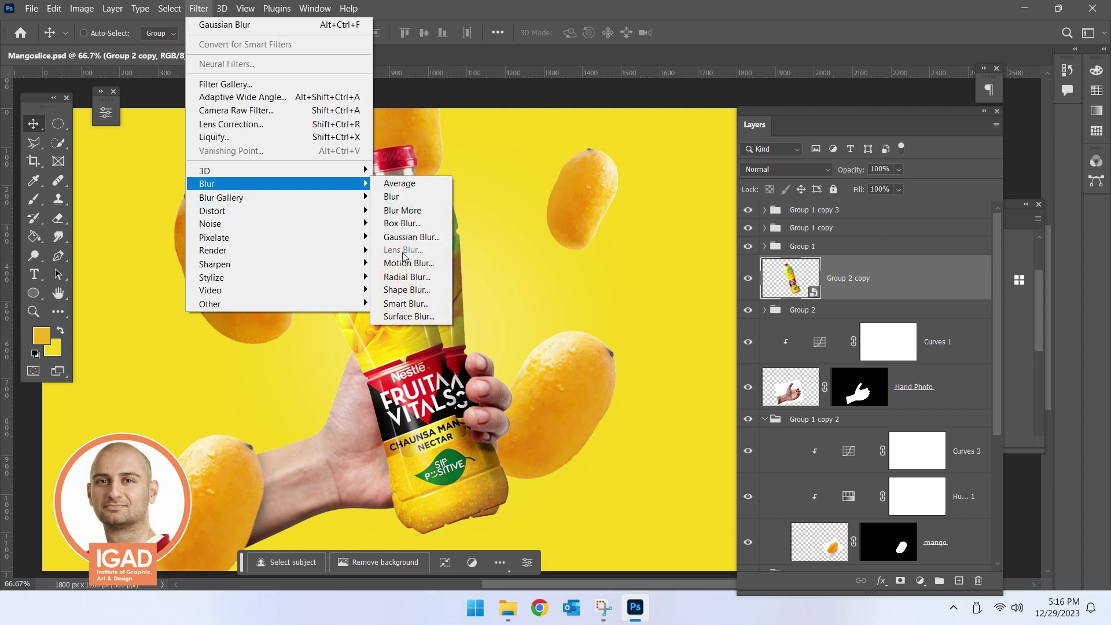
pyautogui.click(403, 264)
pyautogui.moveTo(461, 349)
pyautogui.mouseDown()
pyautogui.moveTo(499, 348)
pyautogui.moveTo(478, 350)
pyautogui.mouseUp()
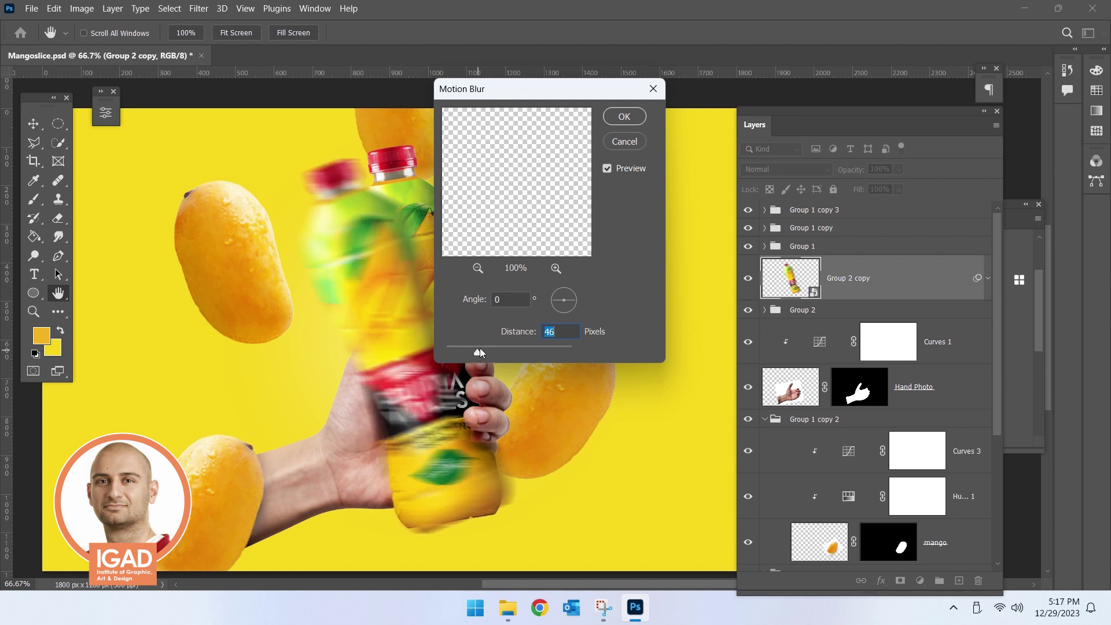
pyautogui.click(624, 116)
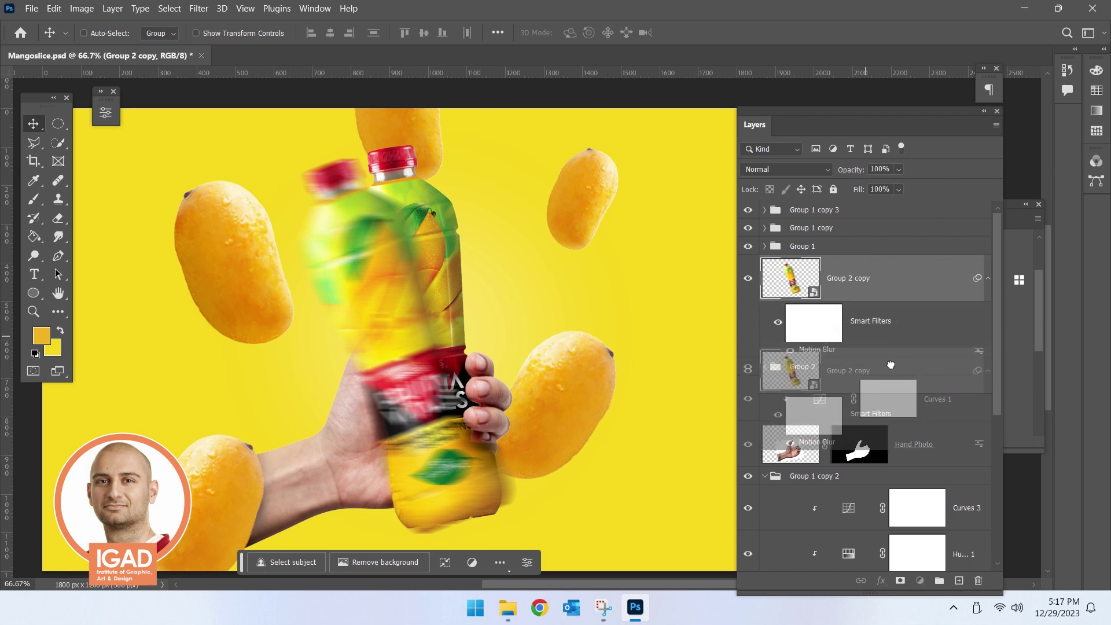
pyautogui.moveTo(889, 266); pyautogui.dragTo(885, 381)
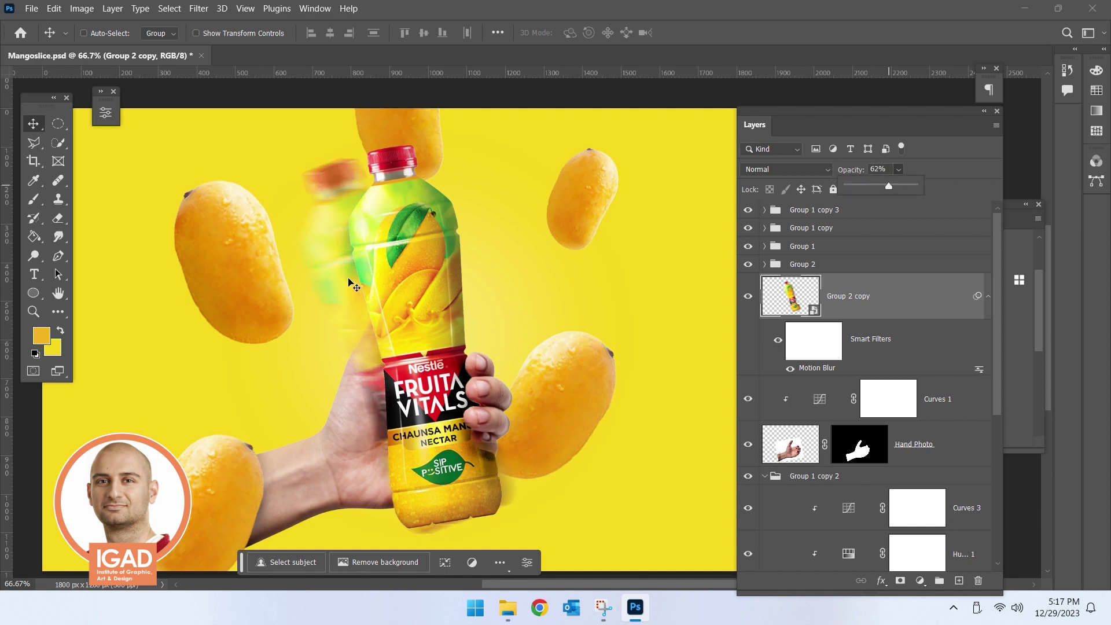
# - Alt-drag a copy of the blurred bottle right and rotate it clockwise
pyautogui.moveTo(350, 284); pyautogui.dragTo(492, 291)
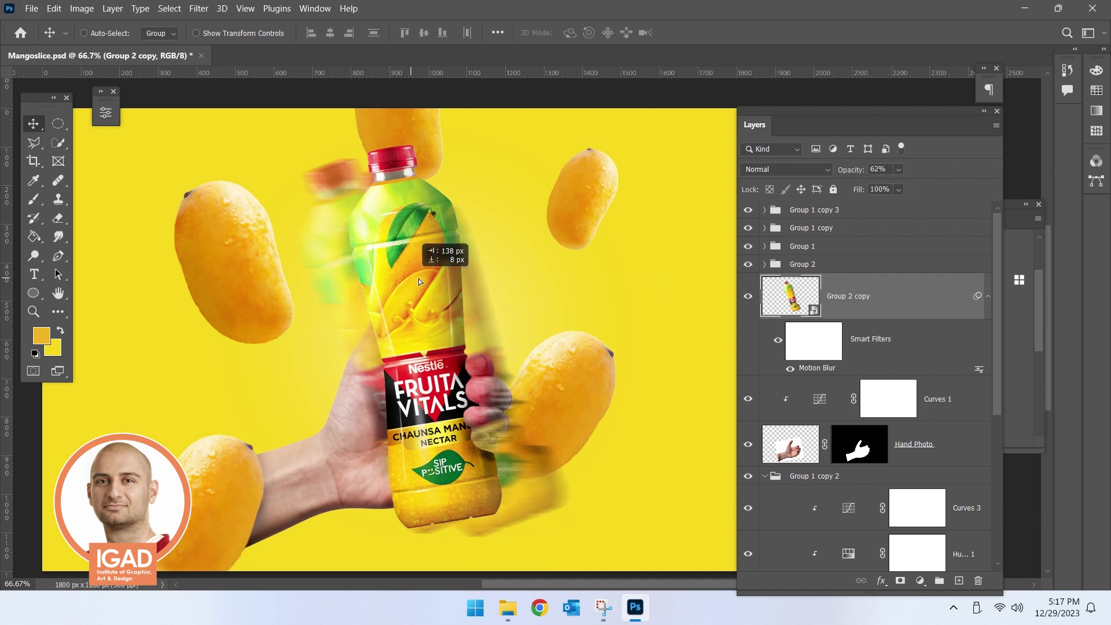
pyautogui.hotkey('ctrl', 't')
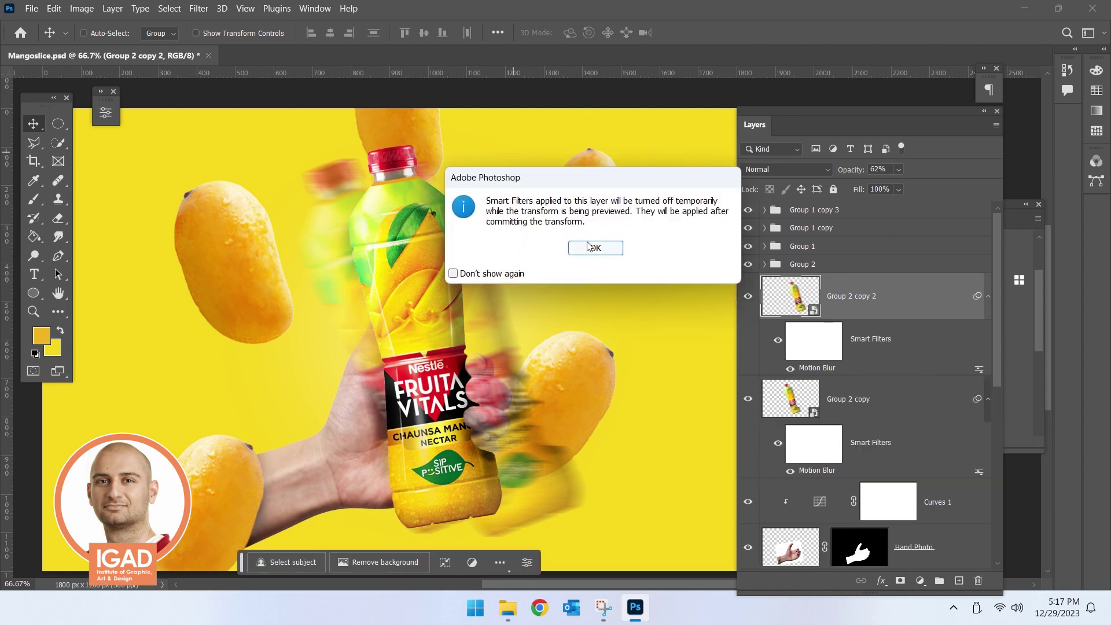
pyautogui.click(588, 248)
pyautogui.moveTo(601, 139); pyautogui.dragTo(666, 185)
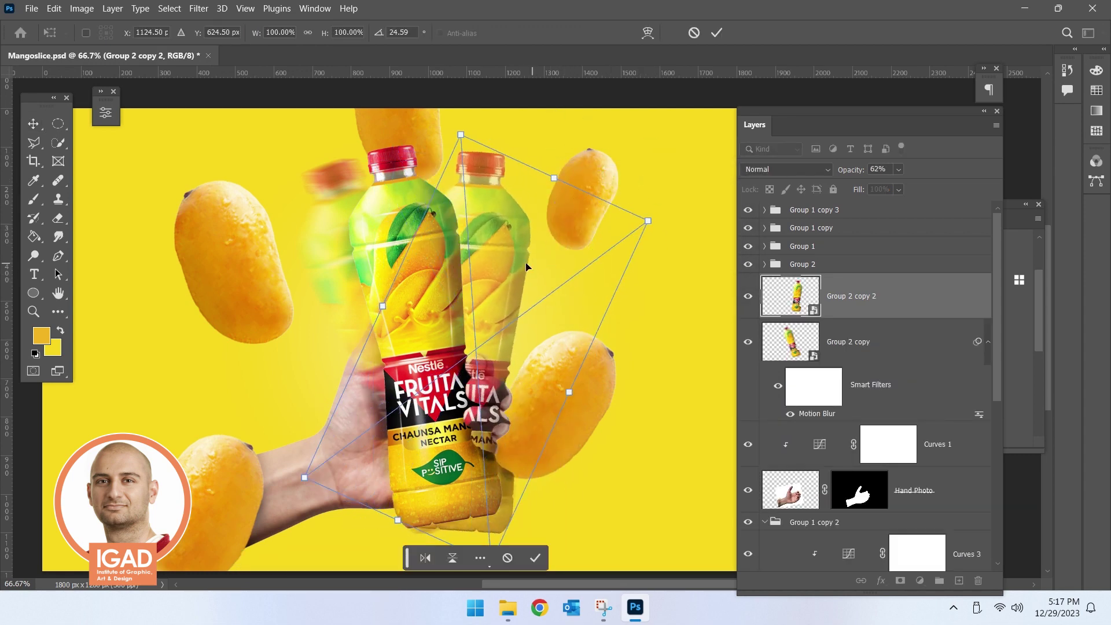
pyautogui.moveTo(527, 267); pyautogui.dragTo(514, 246)
pyautogui.press('Return')
# - Reposition the second ghost bottle further left and zoom in on the fingers
pyautogui.moveTo(513, 310)
pyautogui.mouseDown()
pyautogui.moveTo(481, 303)
pyautogui.moveTo(482, 288)
pyautogui.moveTo(466, 310)
pyautogui.mouseUp()
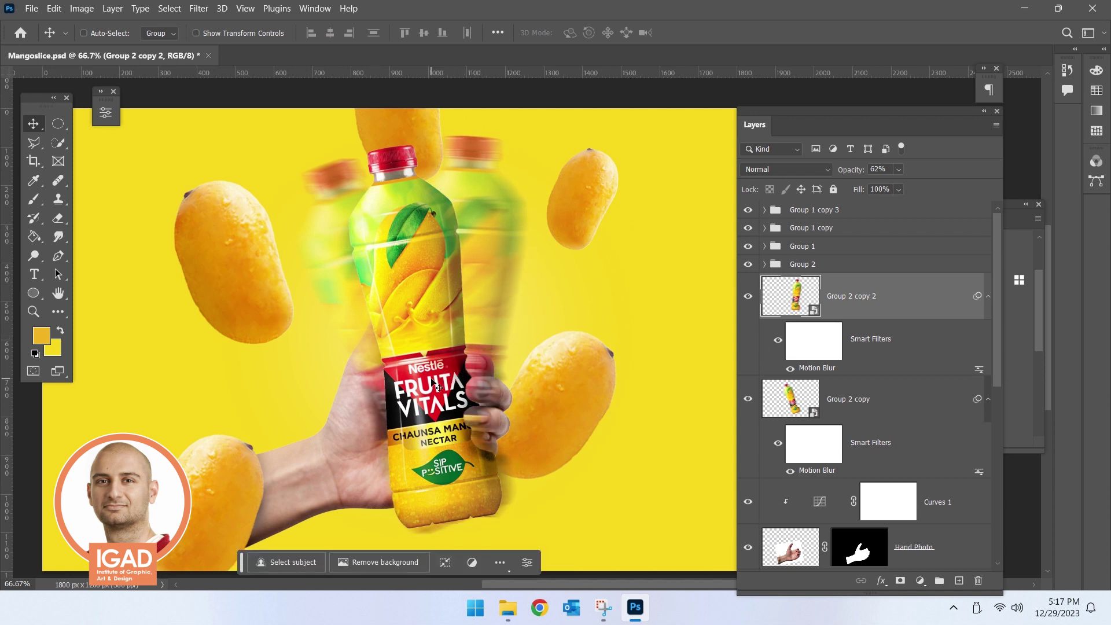
pyautogui.moveTo(489, 283); pyautogui.dragTo(469, 293)
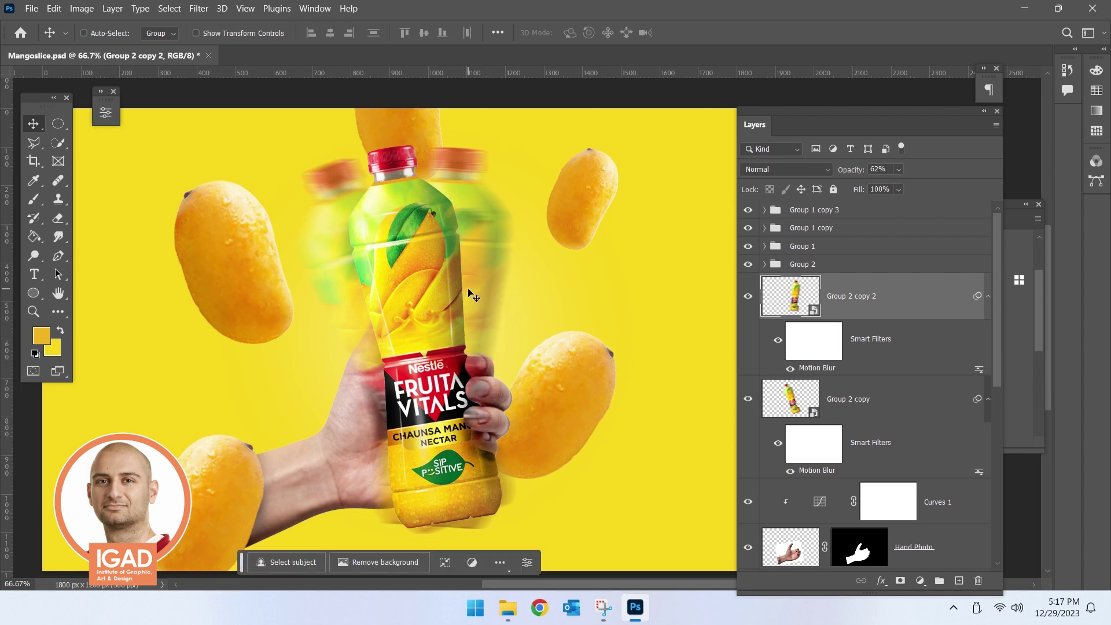
pyautogui.hotkey('ctrl', 't')
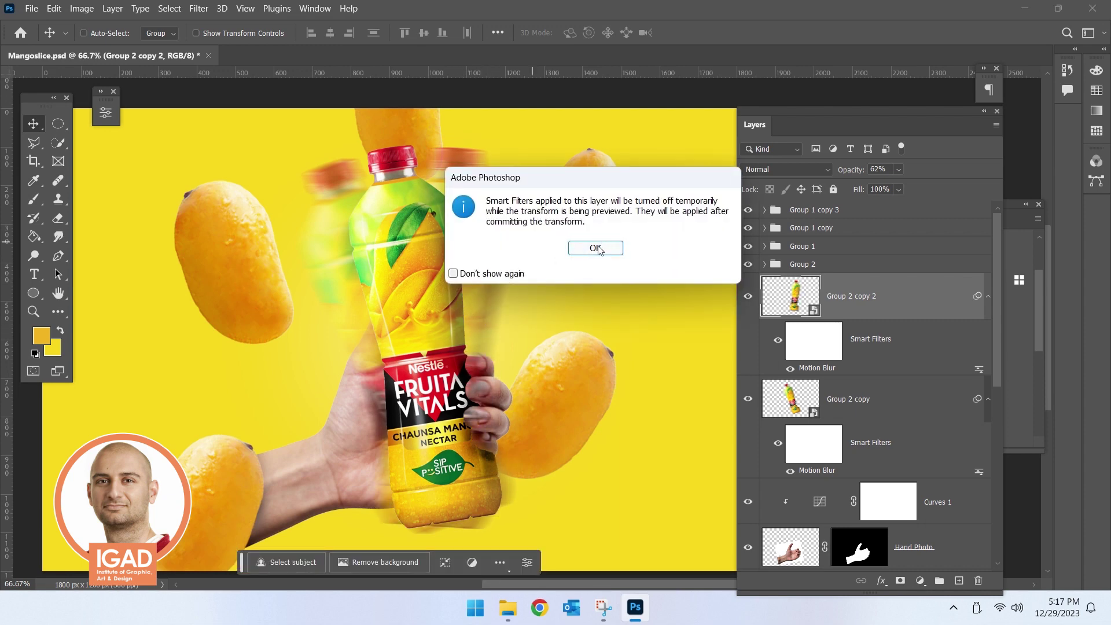
pyautogui.click(595, 249)
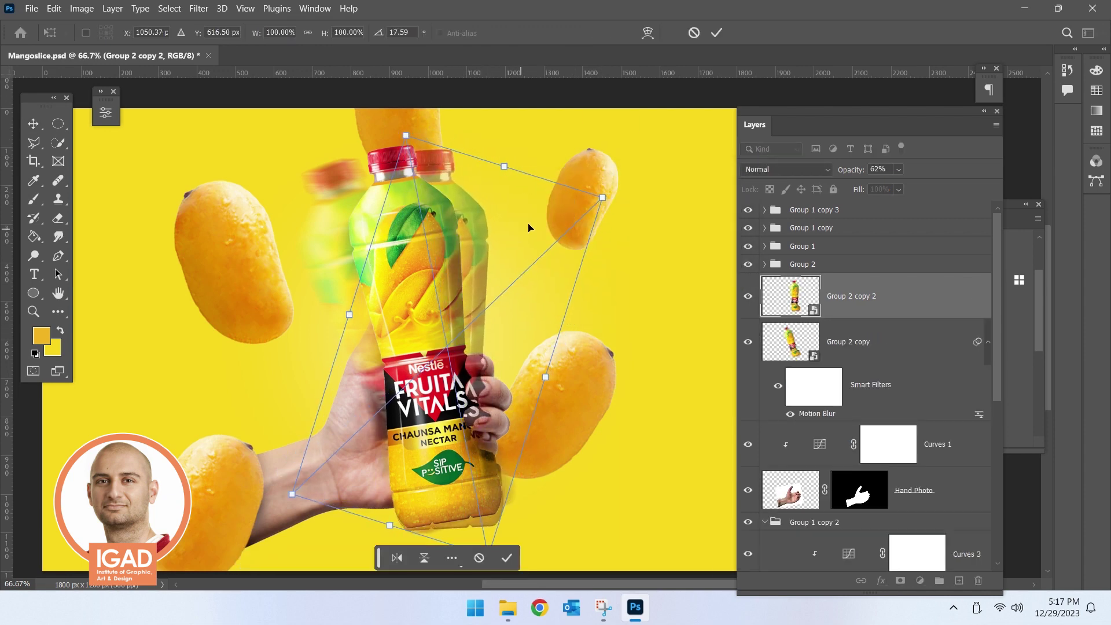
pyautogui.press('Return')
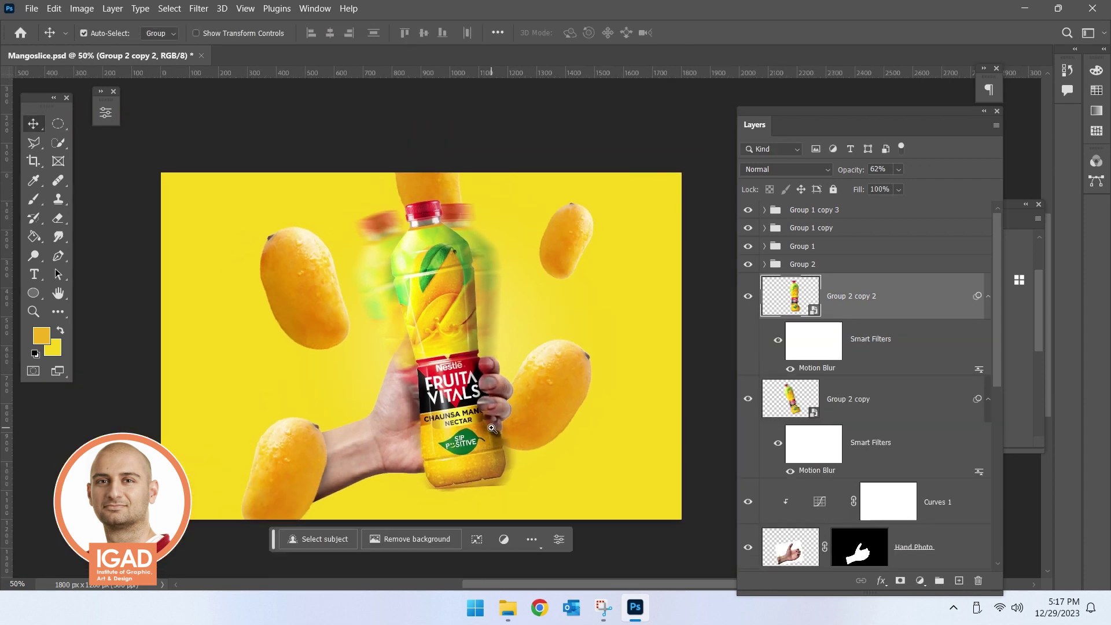
pyautogui.hotkey('ctrl', '+')
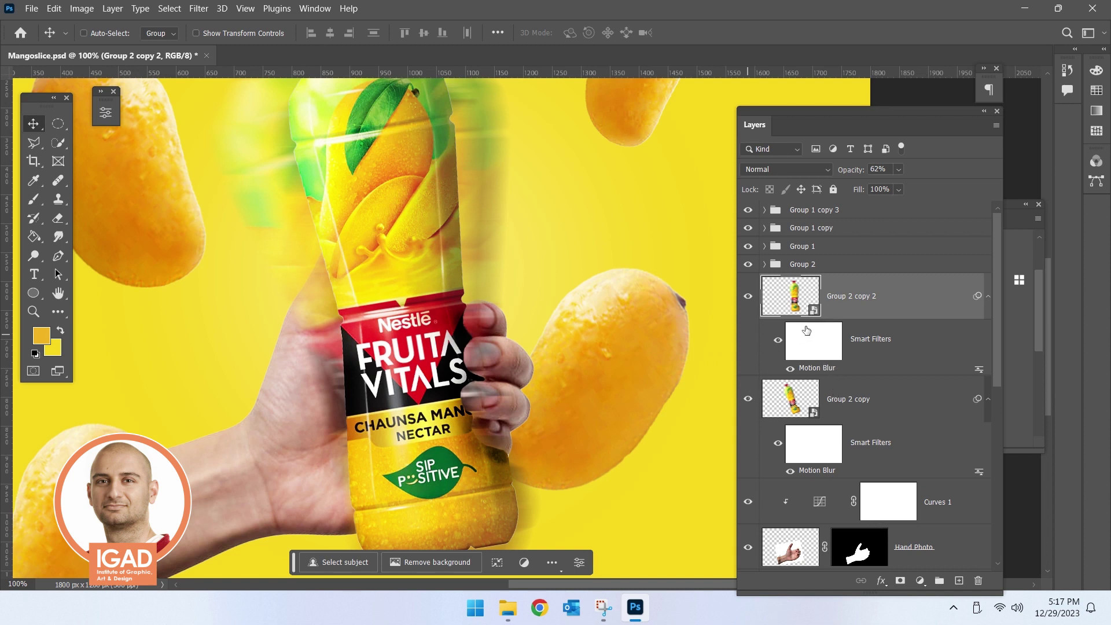
# - Add a layer mask to Group 2 copy 2 and enlarge the brush
pyautogui.click(899, 580)
pyautogui.press('b')
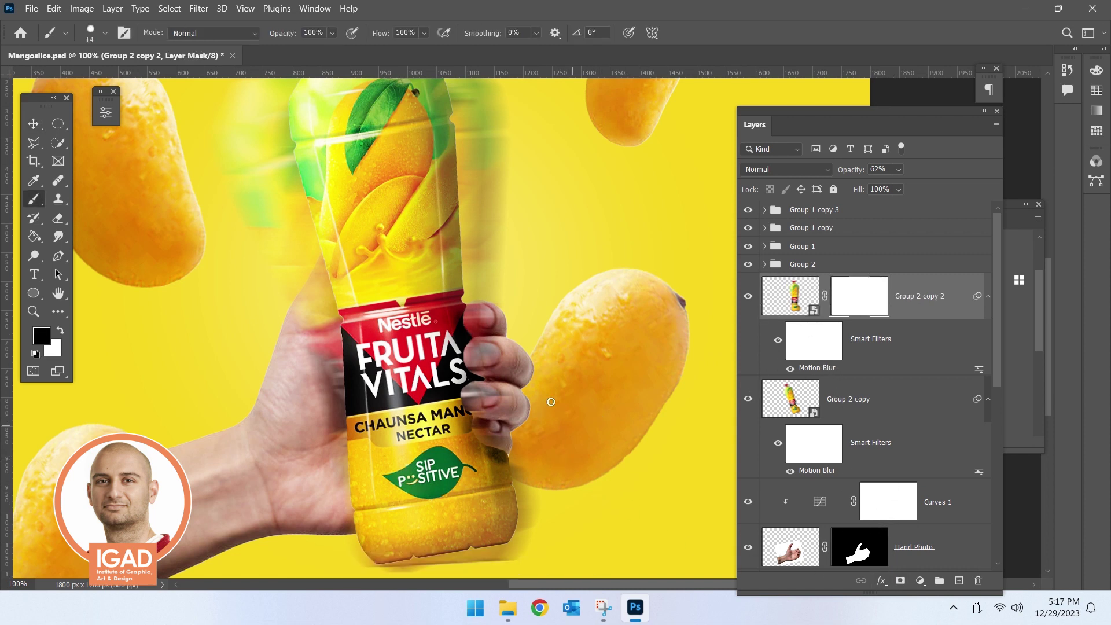
pyautogui.click(494, 382)
pyautogui.rightClick(494, 382)
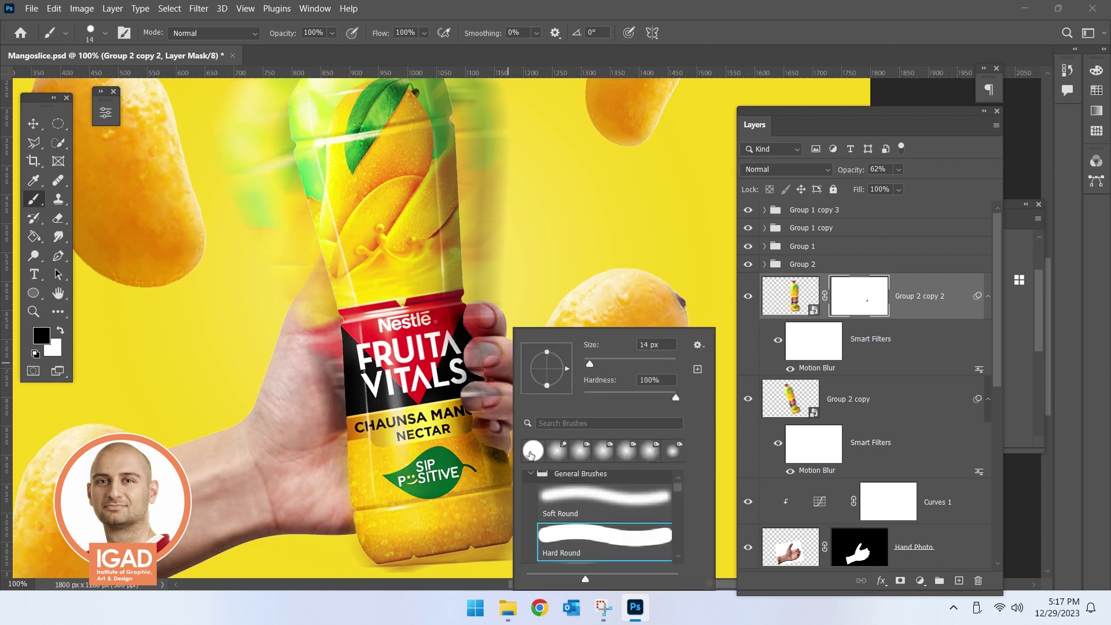
pyautogui.press('o')
pyautogui.moveTo(589, 364); pyautogui.dragTo(619, 364)
pyautogui.press('Return')
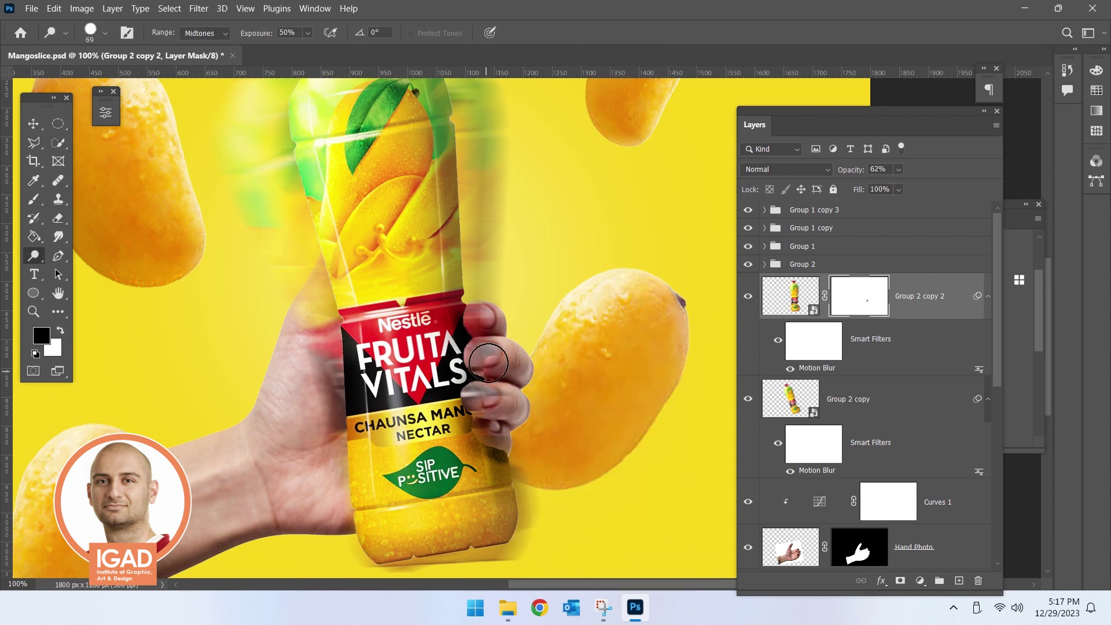
# - Paint black with a 51 px brush to hide the ghost over the fingers
pyautogui.press('b')
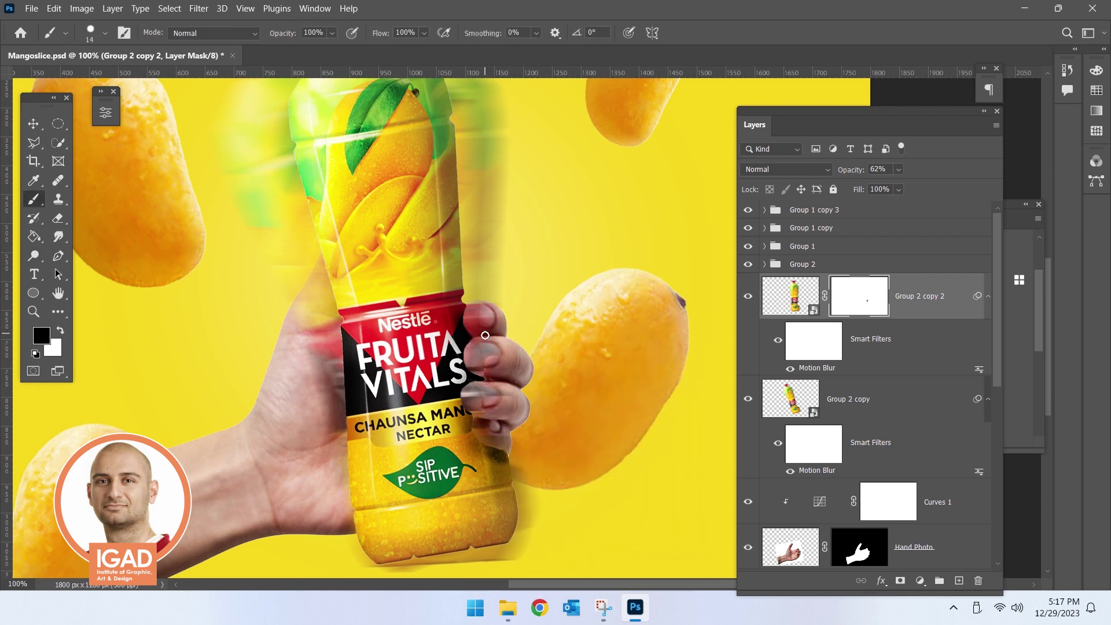
pyautogui.press('x')
pyautogui.rightClick(491, 357)
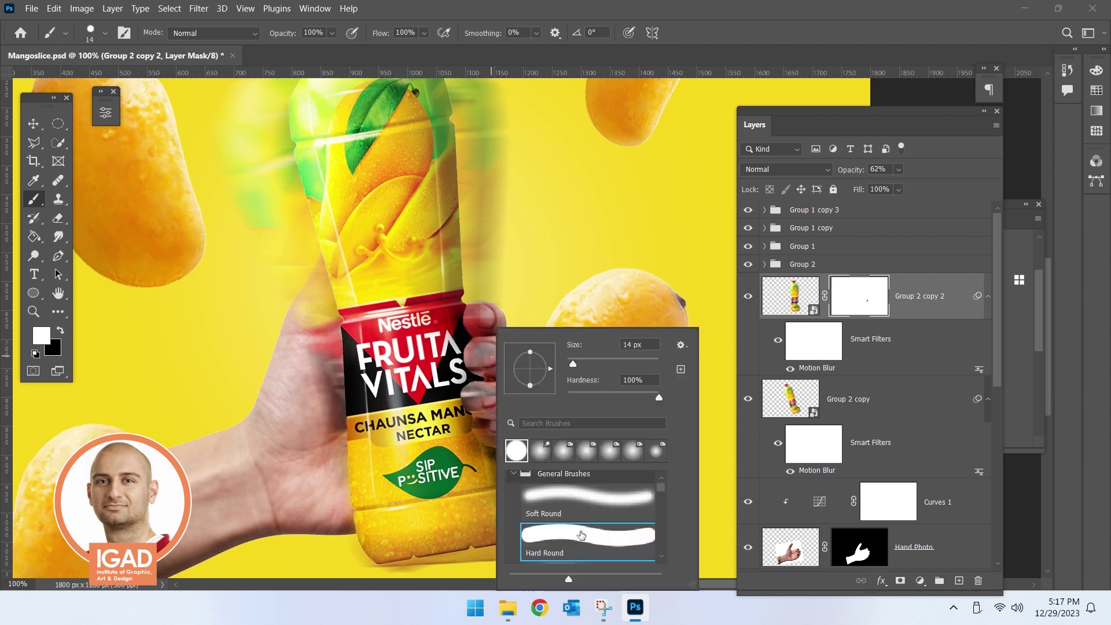
pyautogui.scroll(1, 581, 533)
pyautogui.click(592, 361)
pyautogui.click(488, 368)
pyautogui.press('x')
pyautogui.moveTo(484, 407); pyautogui.dragTo(497, 441)
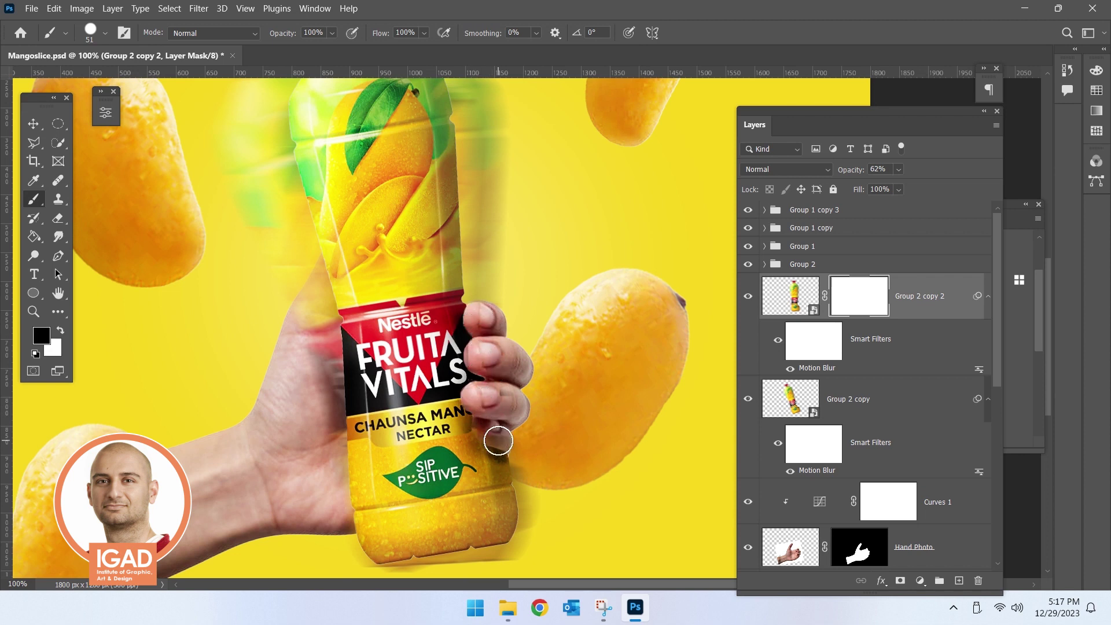
# - Switch to the Dodge tool with a 102 px brush and swap the colours
pyautogui.rightClick(497, 441)
pyautogui.press('o')
pyautogui.click(631, 361)
pyautogui.click(483, 325)
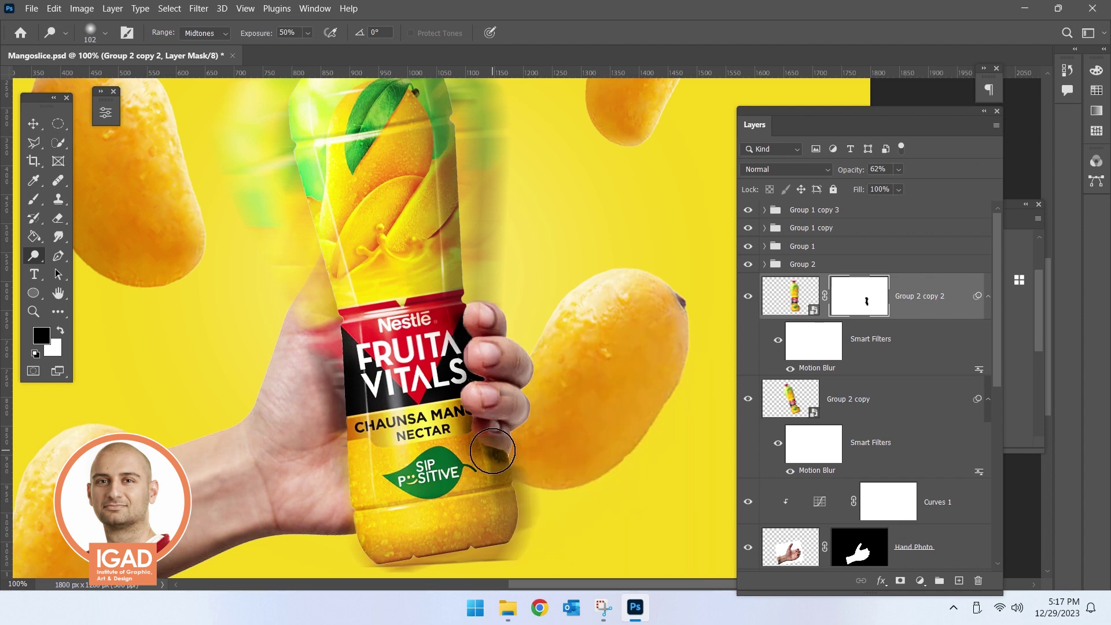
pyautogui.press('x')
pyautogui.press('x')
pyautogui.moveTo(477, 421); pyautogui.dragTo(548, 407)
# - Lighten the mask over the fingers using a Hard Round brush tip
pyautogui.rightClick(549, 408)
pyautogui.click(573, 455)
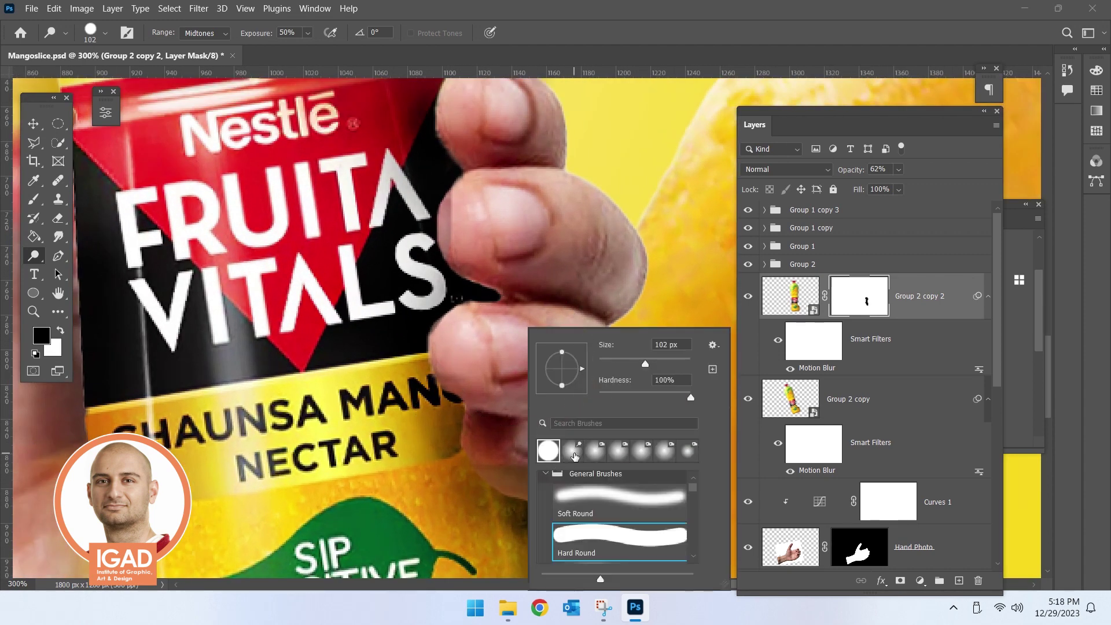
pyautogui.press('Escape')
pyautogui.moveTo(486, 277); pyautogui.dragTo(509, 243)
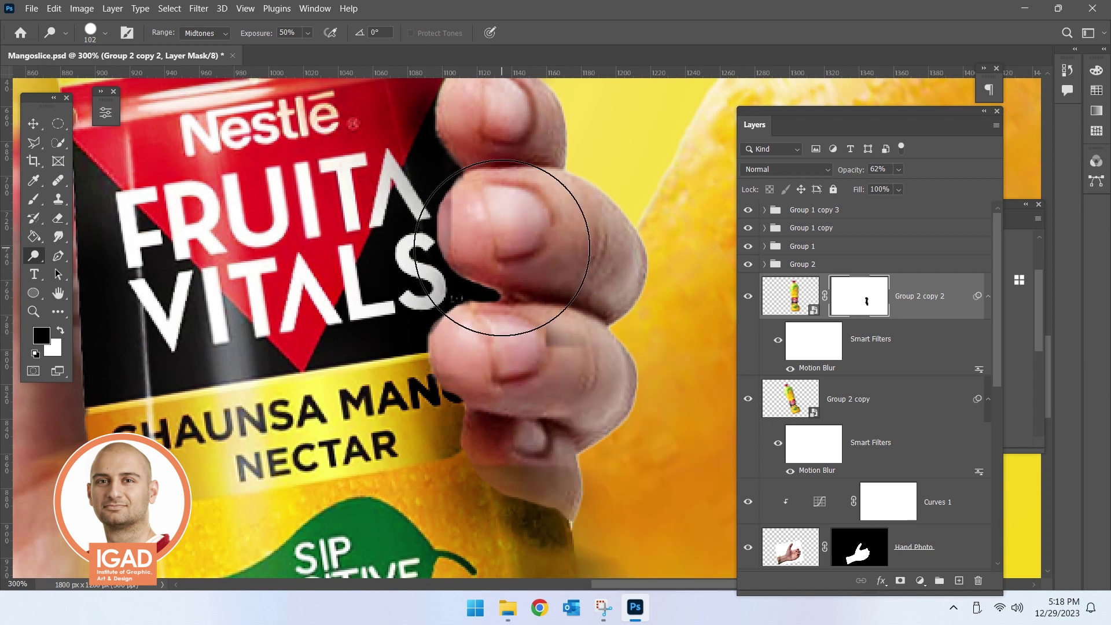
pyautogui.press('x')
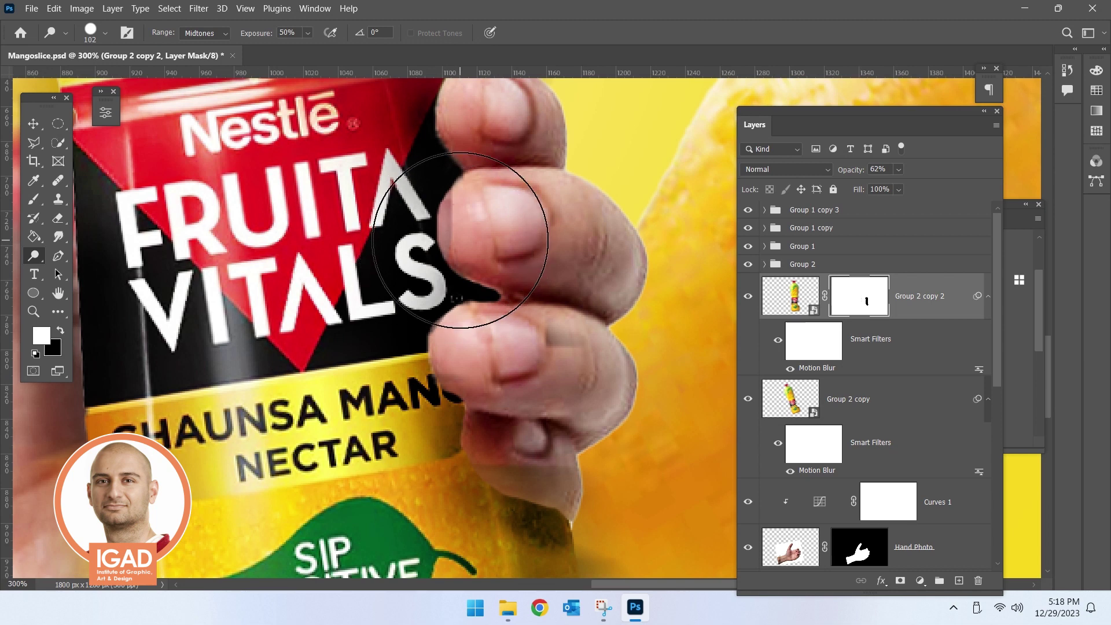
pyautogui.press('x')
pyautogui.click(846, 404)
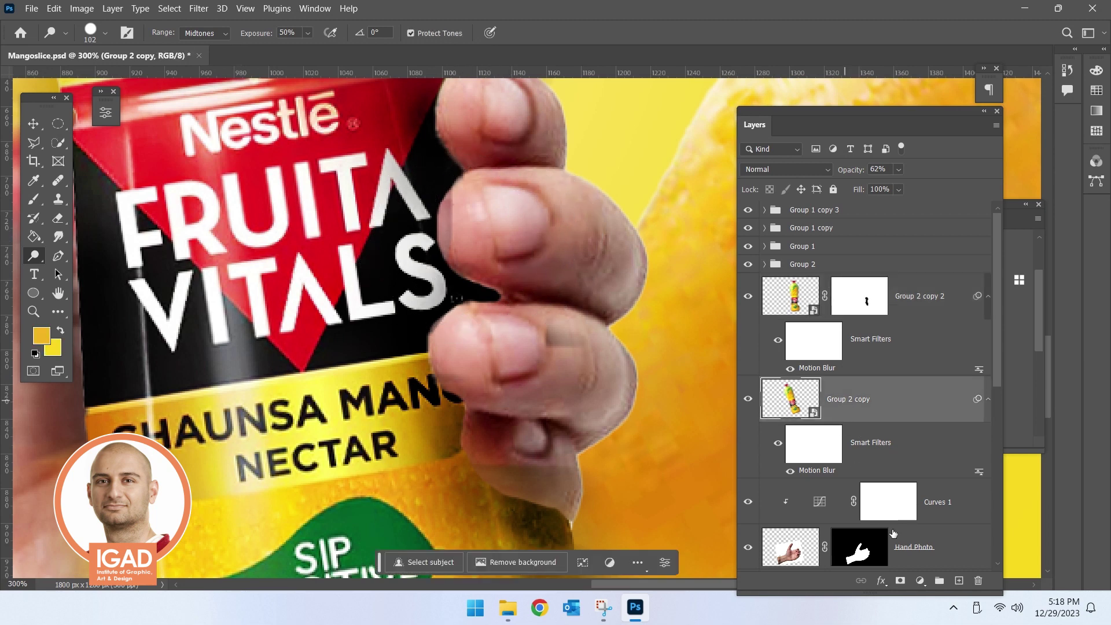
# - Show Group 2 copy 2 and paint black on its mask over the gripping fingers
pyautogui.press('x')
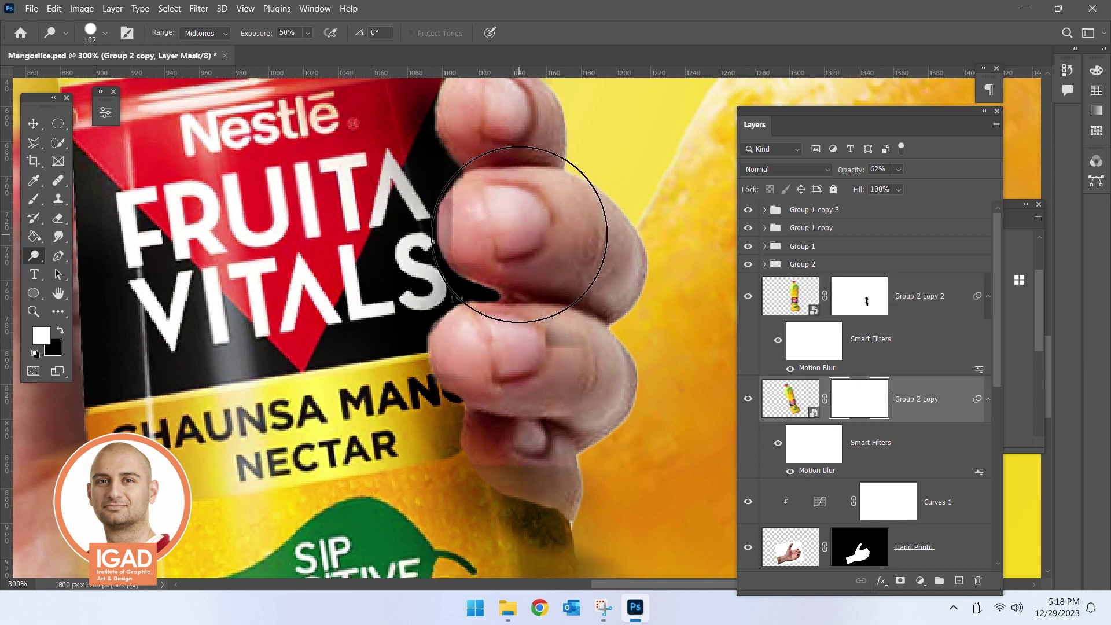
pyautogui.scroll(-2, 542, 428)
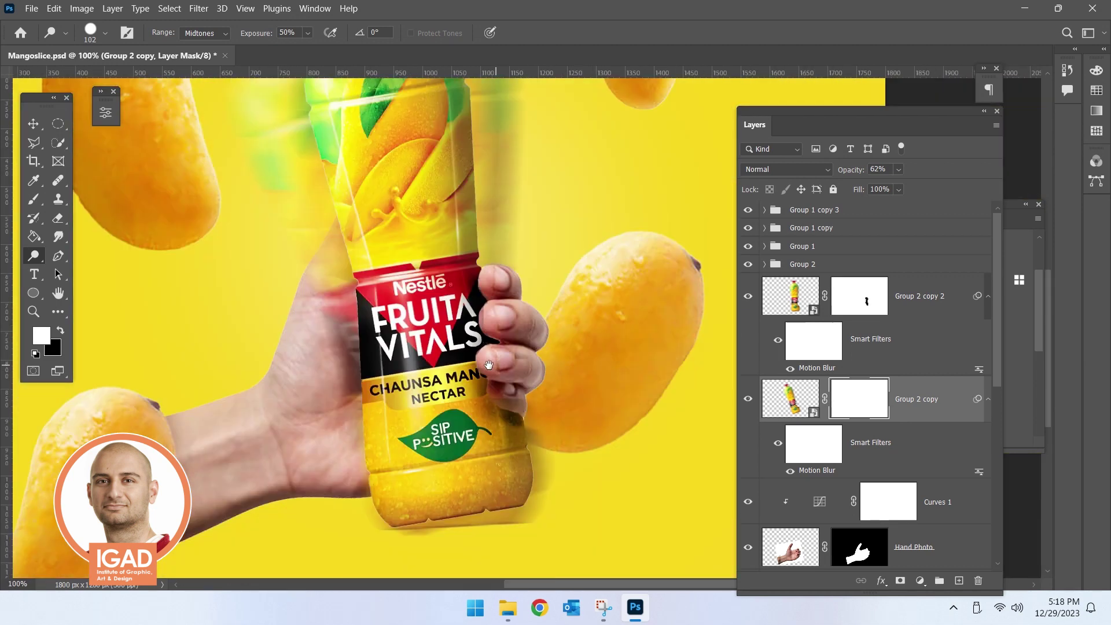
pyautogui.click(746, 301)
pyautogui.click(845, 295)
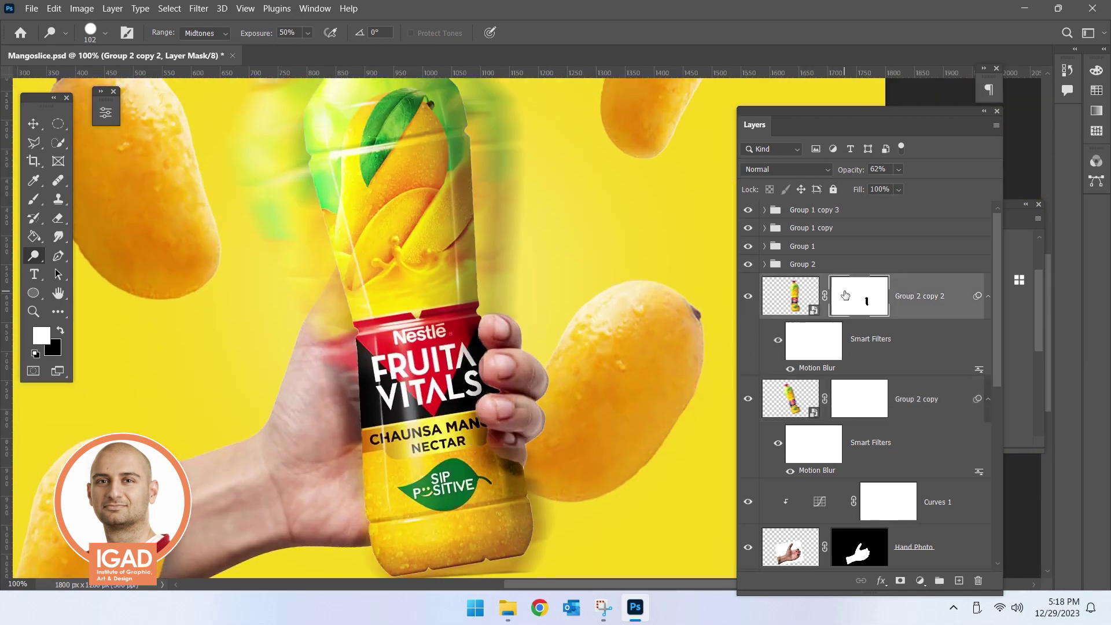
pyautogui.press('b')
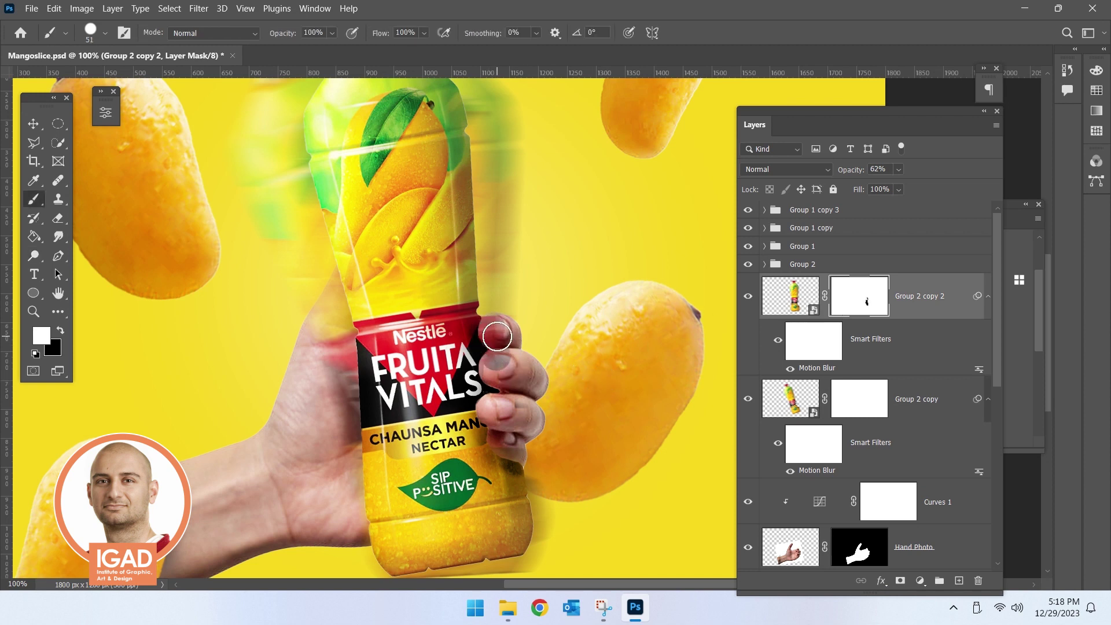
pyautogui.press('x')
pyautogui.moveTo(497, 336); pyautogui.dragTo(497, 392)
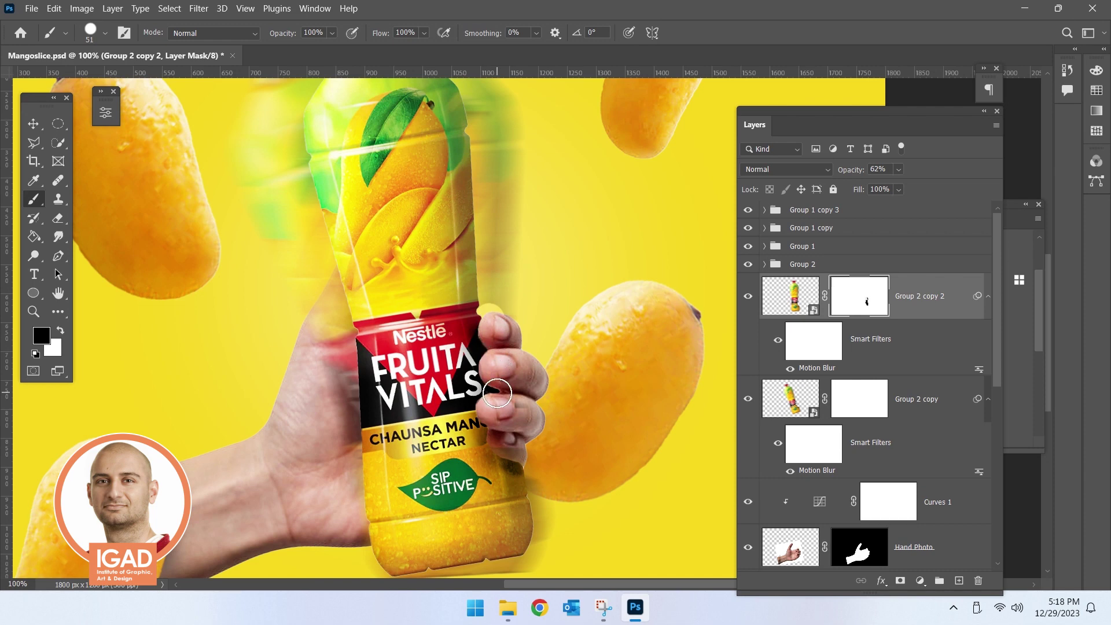
# - Touch up the Group 2 copy 2 mask around the fingers, then hide that layer to compare
pyautogui.scroll(1, 489, 331)
pyautogui.press('x')
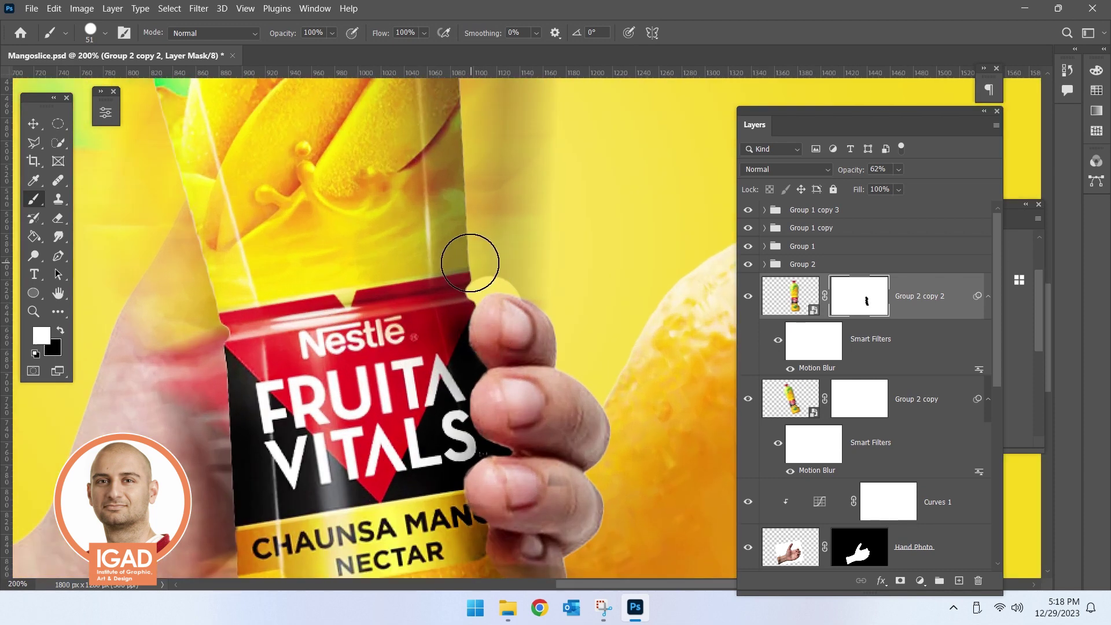
pyautogui.rightClick(508, 271)
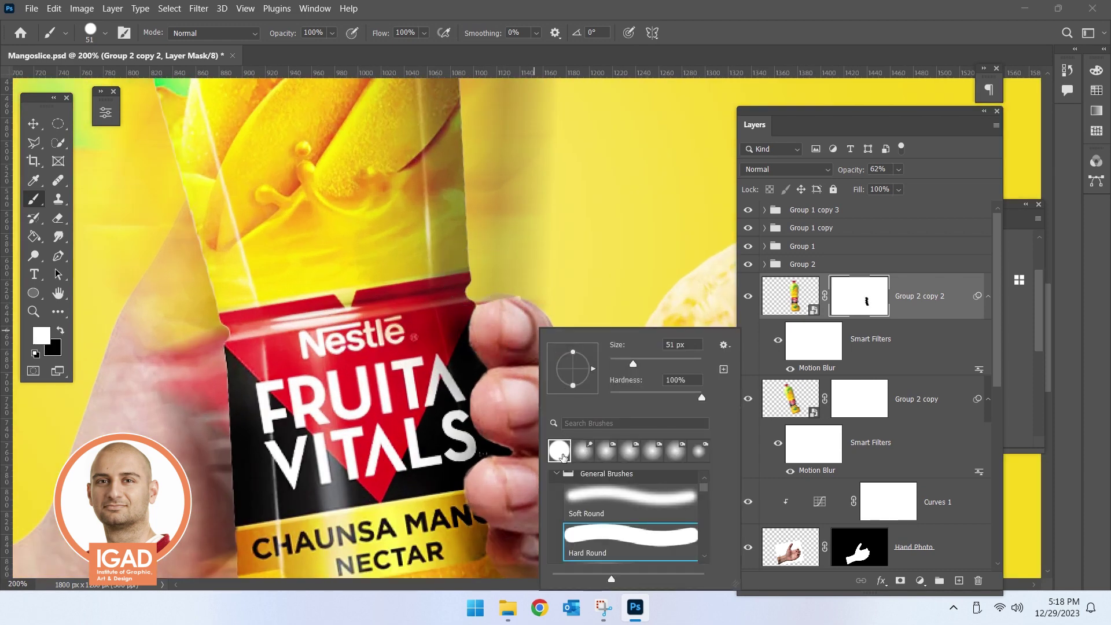
pyautogui.click(501, 321)
pyautogui.press('x')
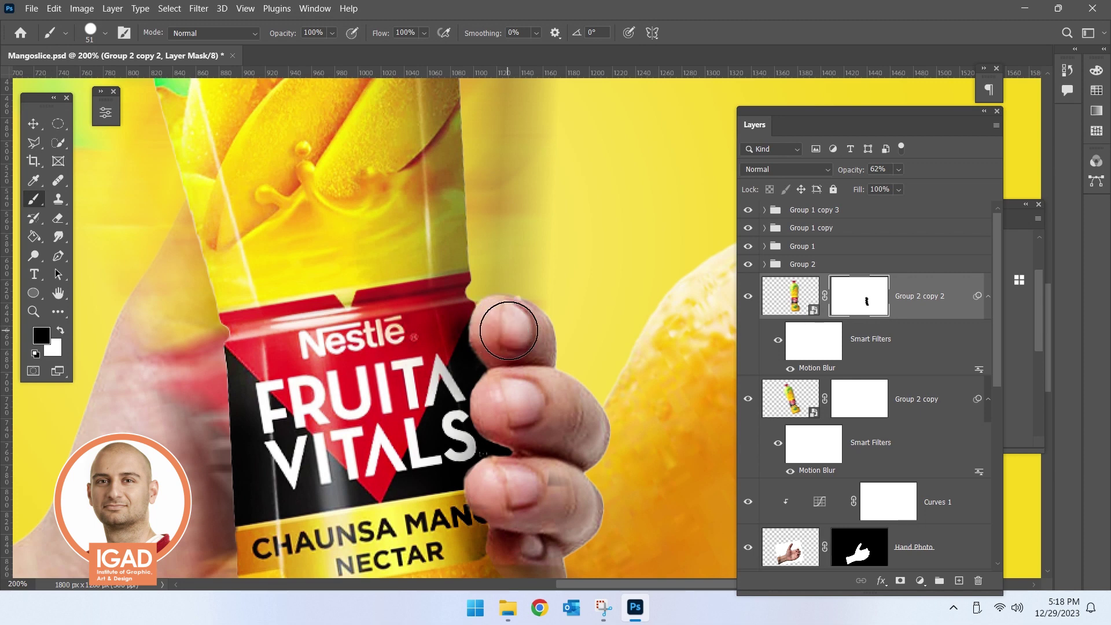
pyautogui.hotkey('alt', 'space')
pyautogui.keyDown('alt'); pyautogui.click(478, 377); pyautogui.keyUp('alt')
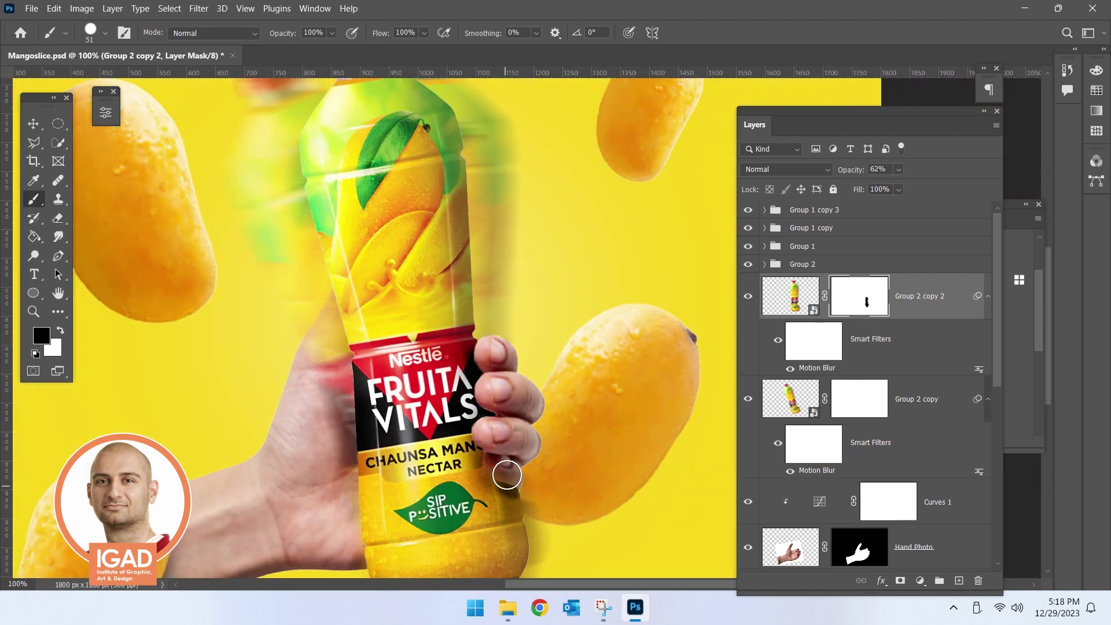
pyautogui.press('x')
pyautogui.moveTo(491, 471); pyautogui.dragTo(496, 453)
pyautogui.press('x')
pyautogui.click(748, 296)
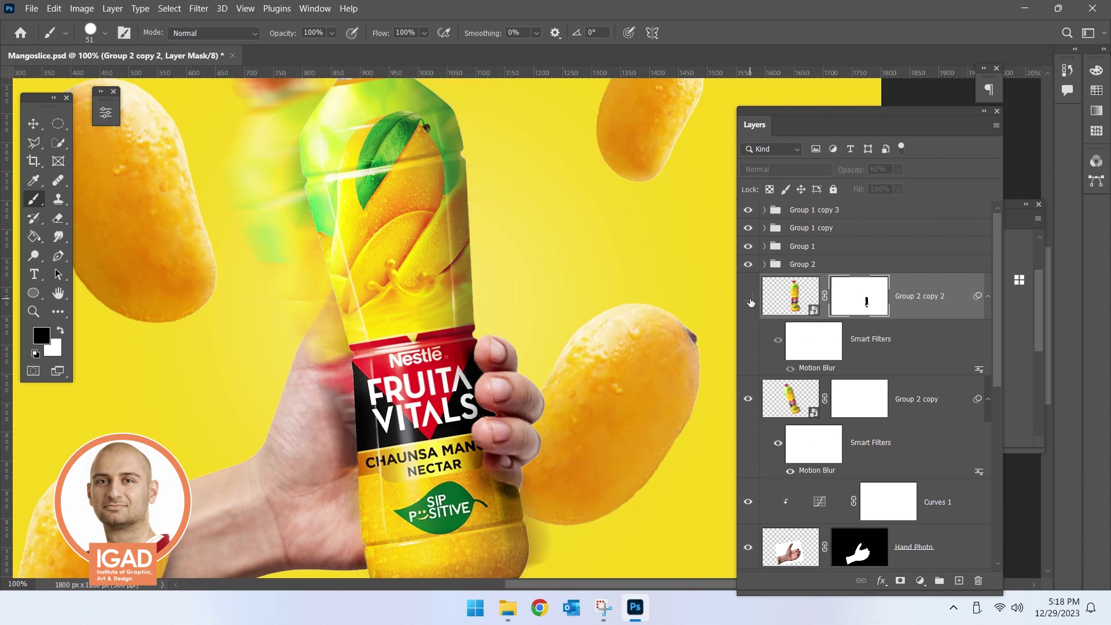
# - Compare the ghost layers and mask the Group 2 copy blur near the fingers
pyautogui.click(748, 296)
pyautogui.click(748, 399)
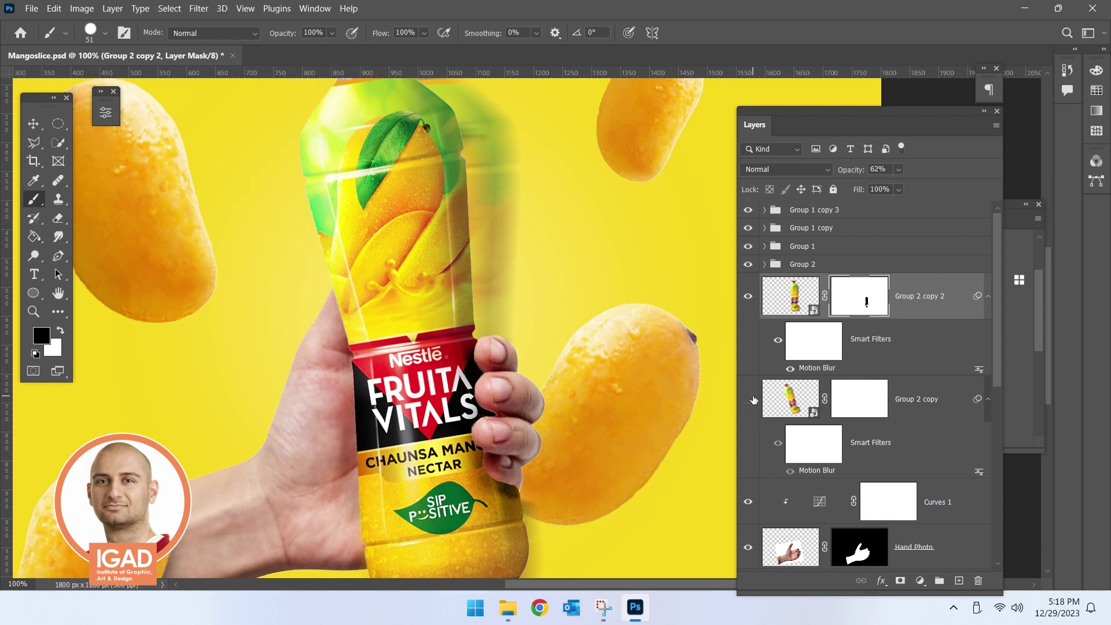
pyautogui.click(749, 399)
pyautogui.click(845, 405)
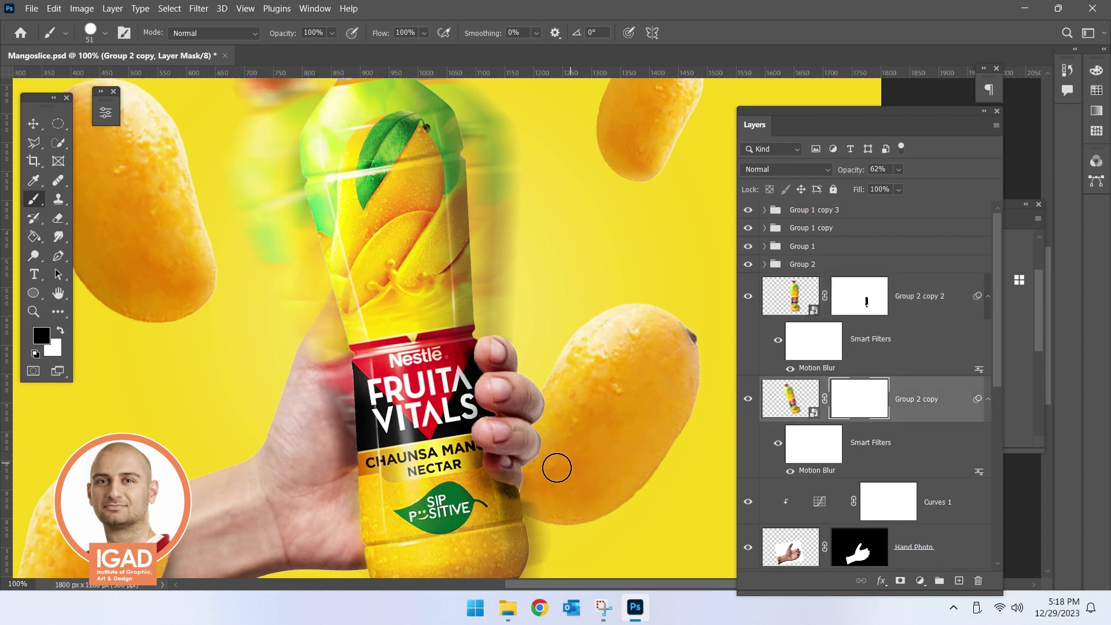
pyautogui.click(482, 459)
# - Reselect the Group 2 copy 2 mask and save the document
pyautogui.scroll(-3, 496, 404)
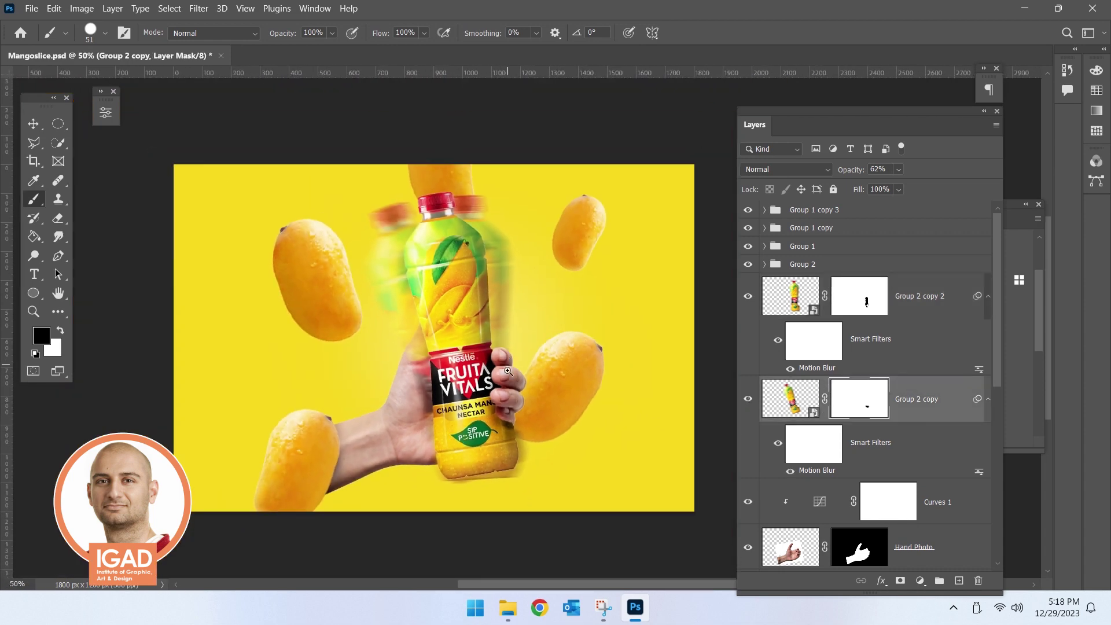
pyautogui.scroll(1, 497, 404)
pyautogui.scroll(3, 497, 403)
pyautogui.scroll(1, 494, 360)
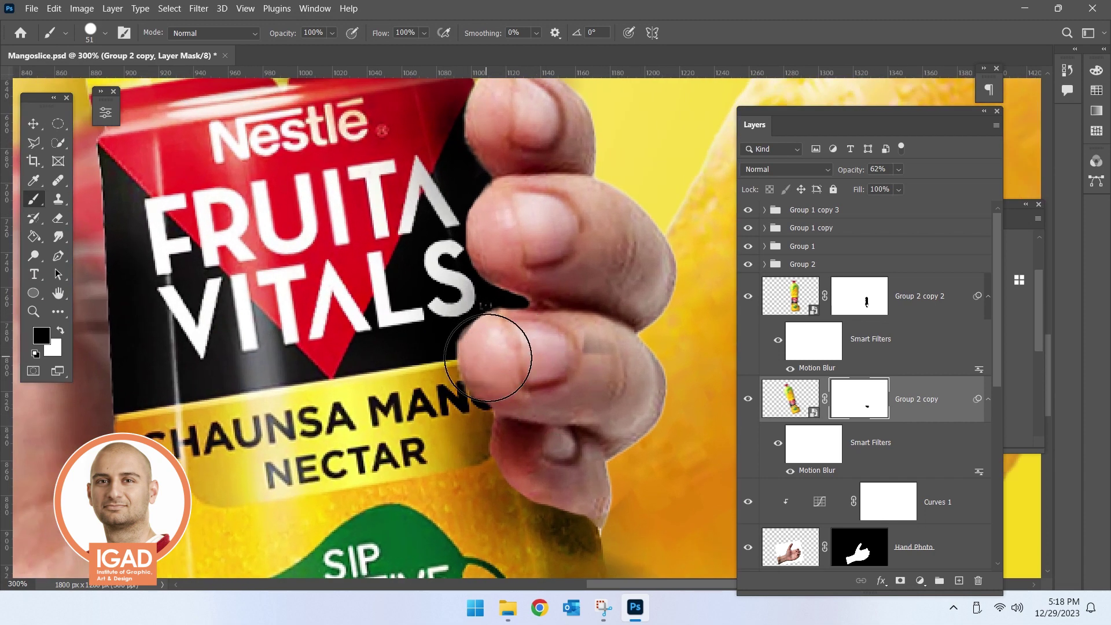
pyautogui.scroll(1, 495, 360)
pyautogui.click(847, 306)
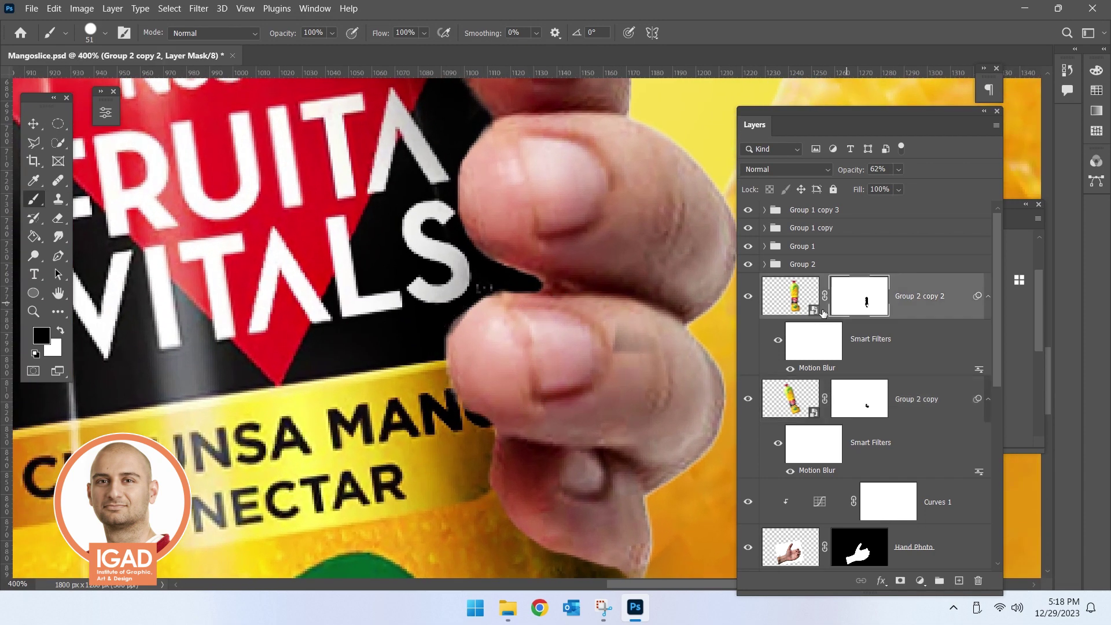
pyautogui.scroll(-1, 507, 354)
pyautogui.scroll(-1, 499, 344)
pyautogui.scroll(-1, 499, 344)
pyautogui.scroll(-1, 480, 329)
pyautogui.scroll(-1, 463, 318)
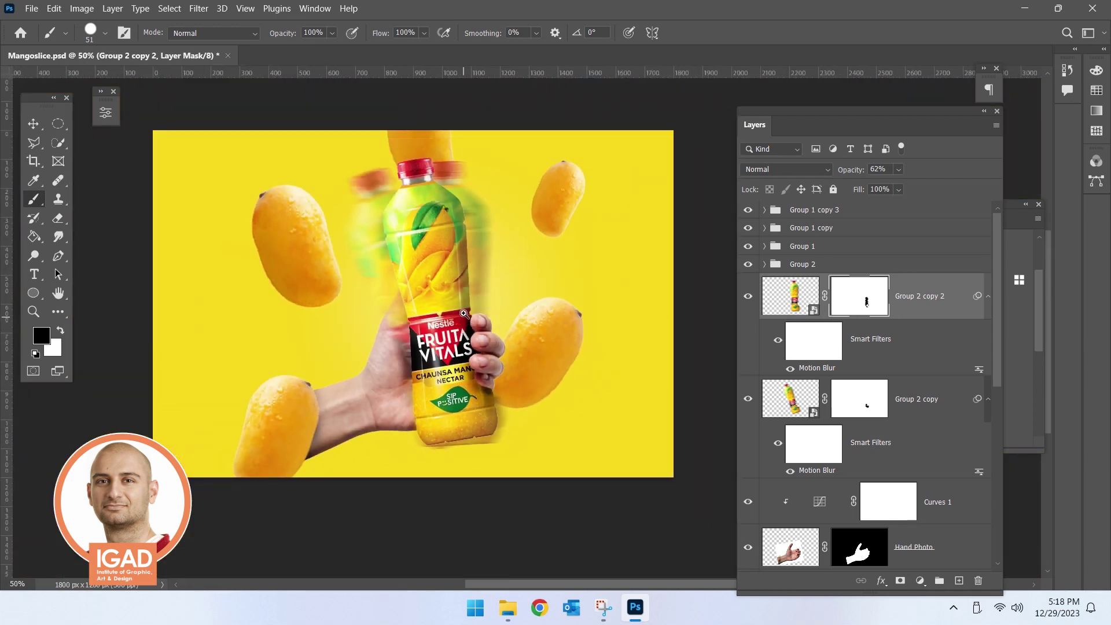
pyautogui.hotkey('ctrl', 's')
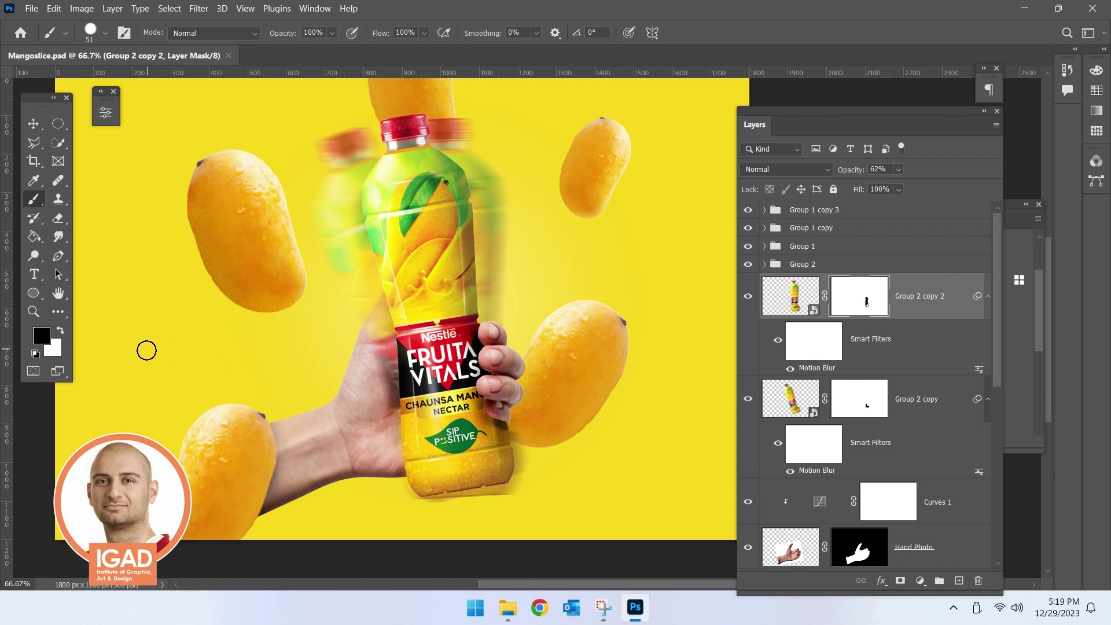
pyautogui.click(34, 274)
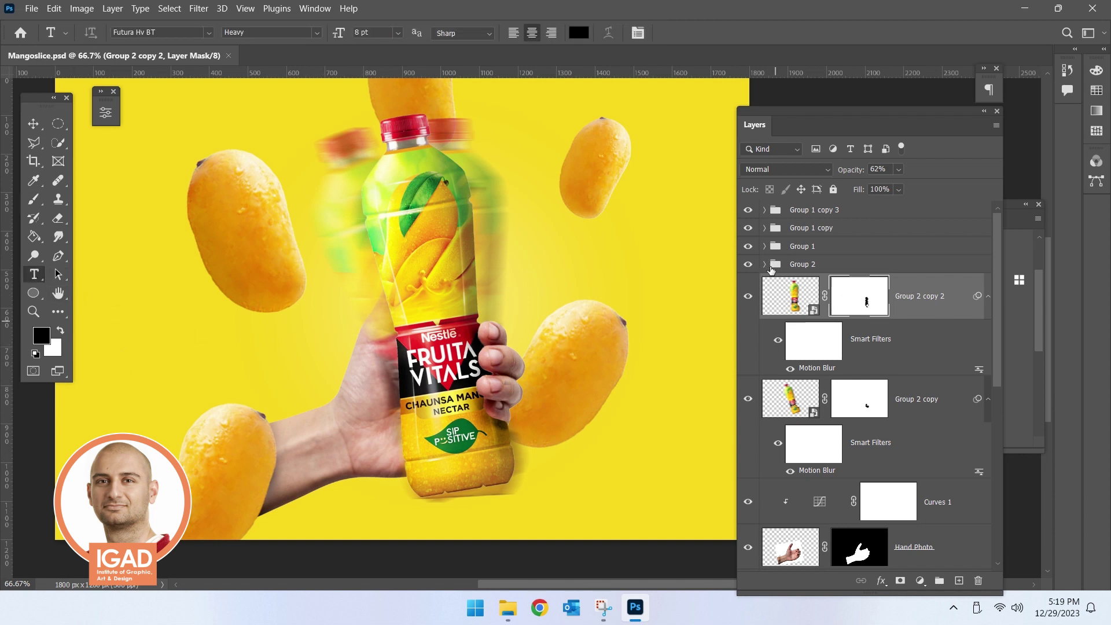
# - Create a text layer above Group 1 copy 3 reading 'Fruits lovers' and select all its text
pyautogui.click(891, 209)
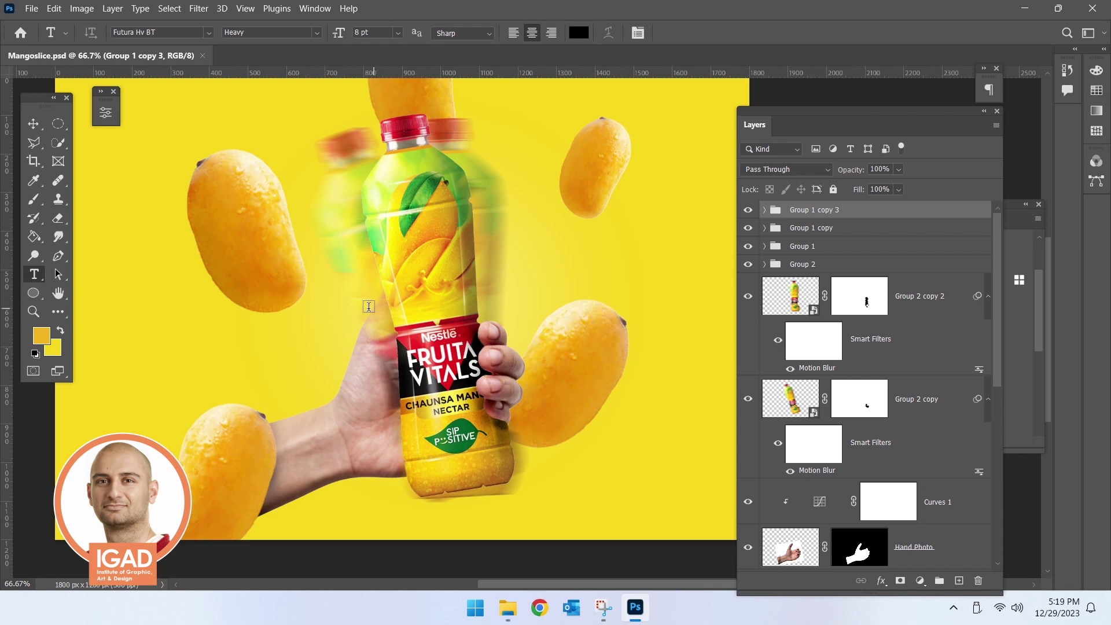
pyautogui.click(369, 306)
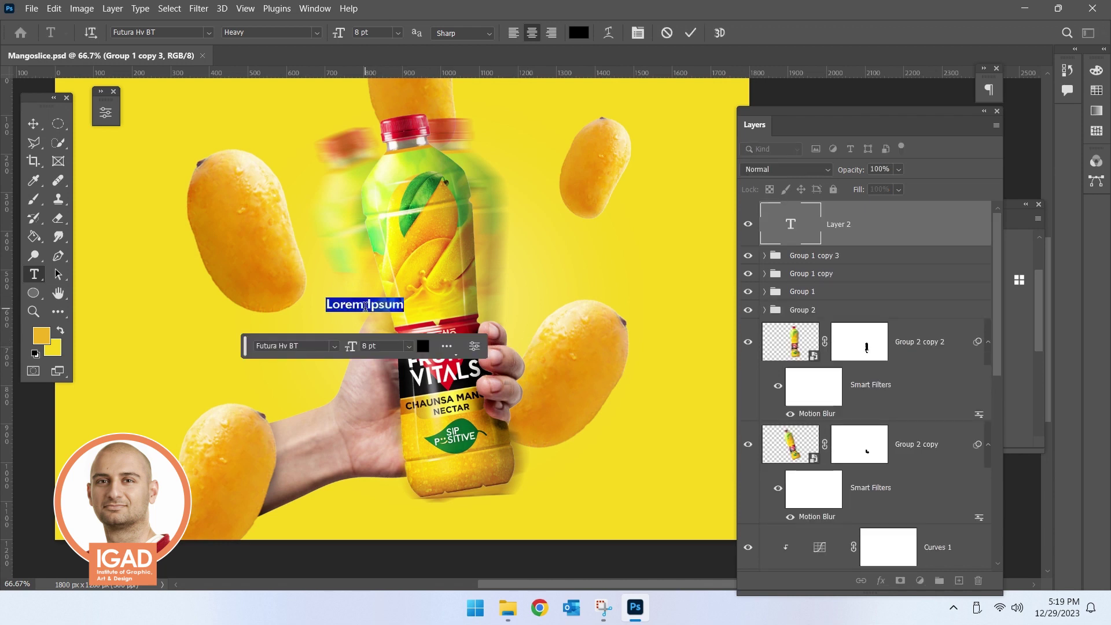
pyautogui.press('BackSpace')
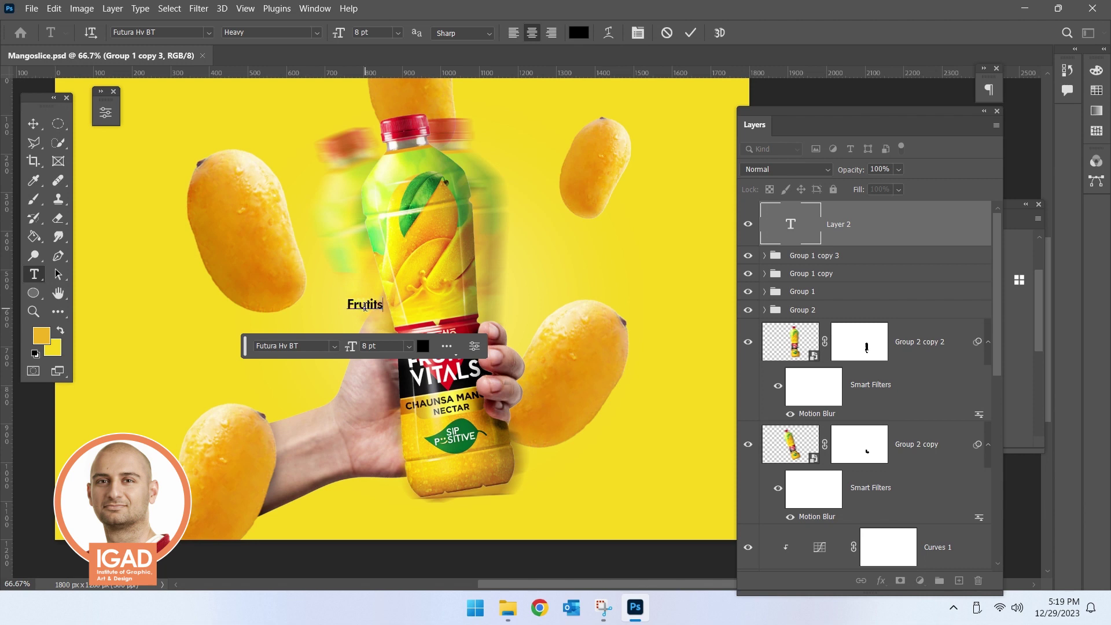
pyautogui.write('Frui')
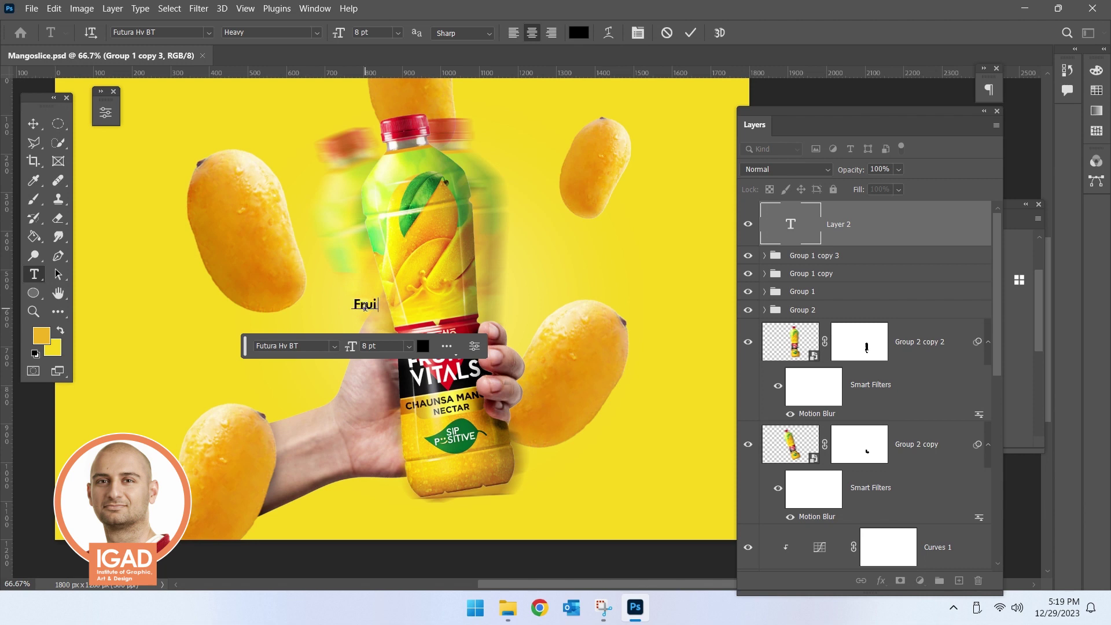
pyautogui.write('ts lovers')
pyautogui.hotkey('ctrl', 'a')
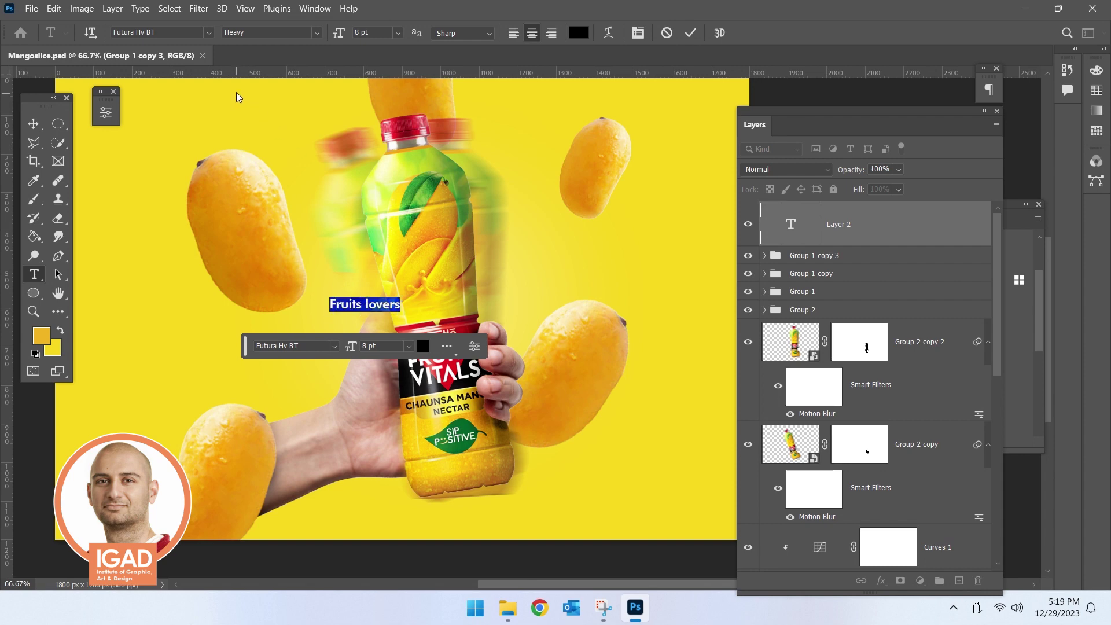
pyautogui.click(315, 9)
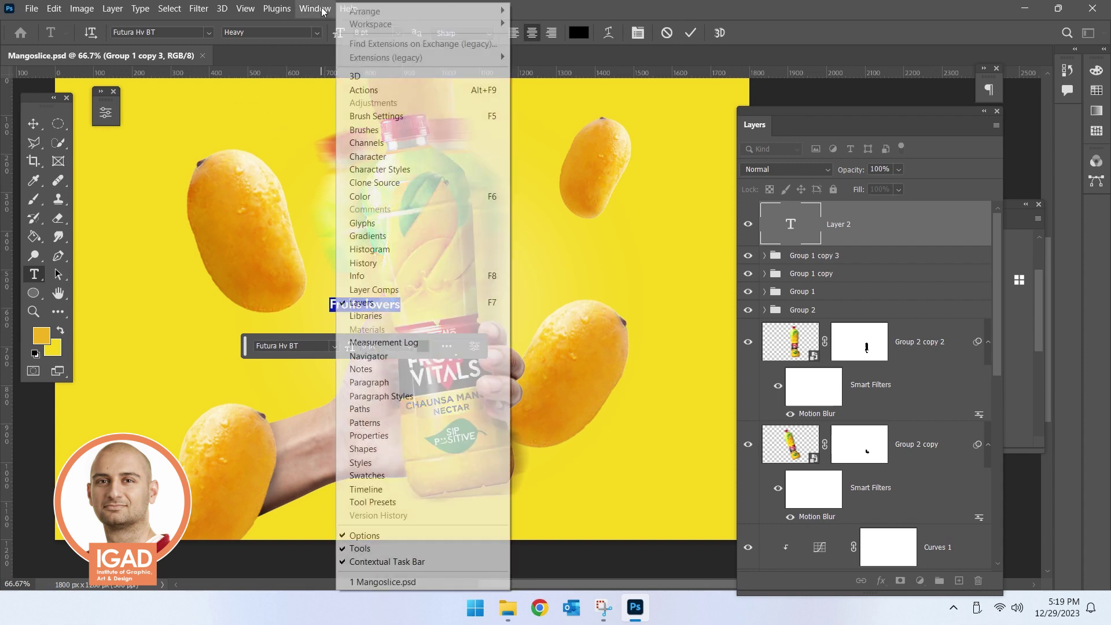
# - Set the headline to all caps at 72 pt, commit it and nudge it down-right
pyautogui.click(394, 156)
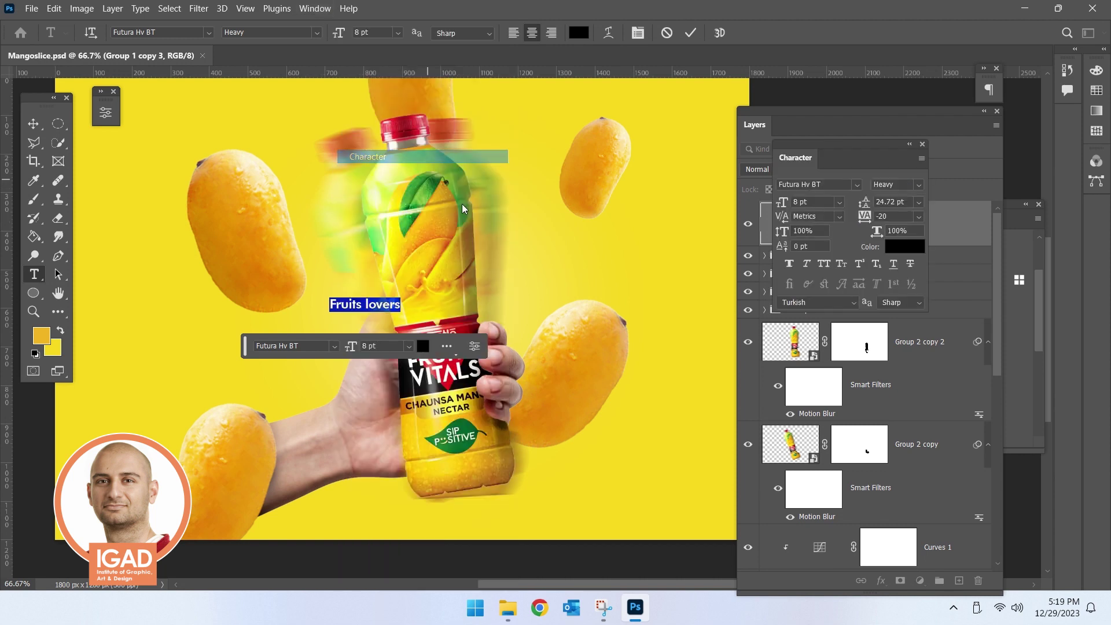
pyautogui.click(824, 263)
pyautogui.click(839, 202)
pyautogui.click(831, 412)
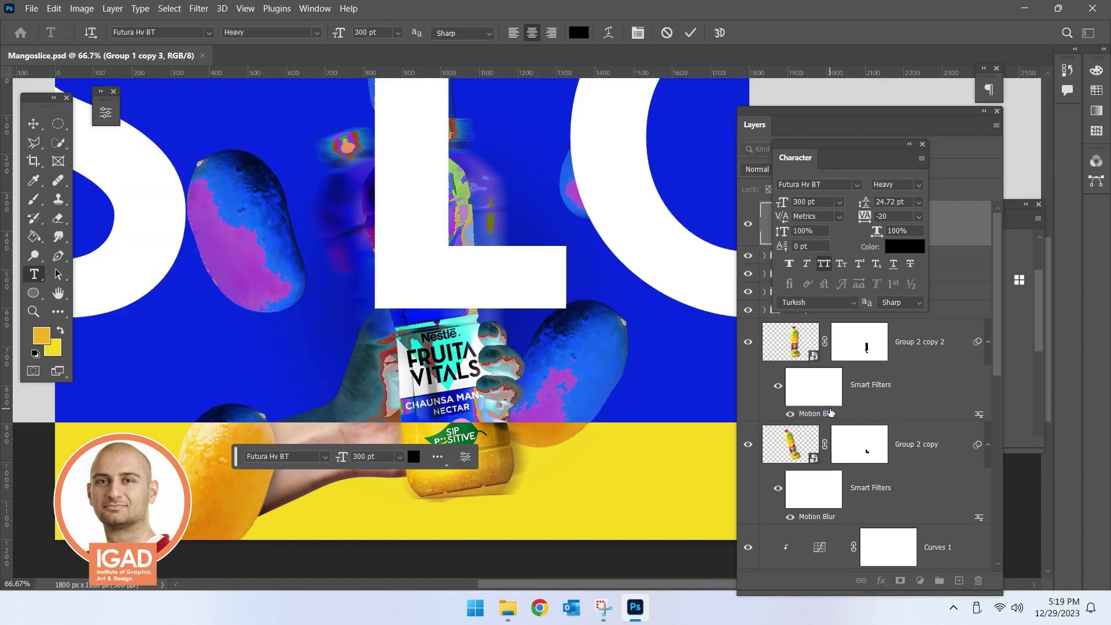
pyautogui.click(839, 202)
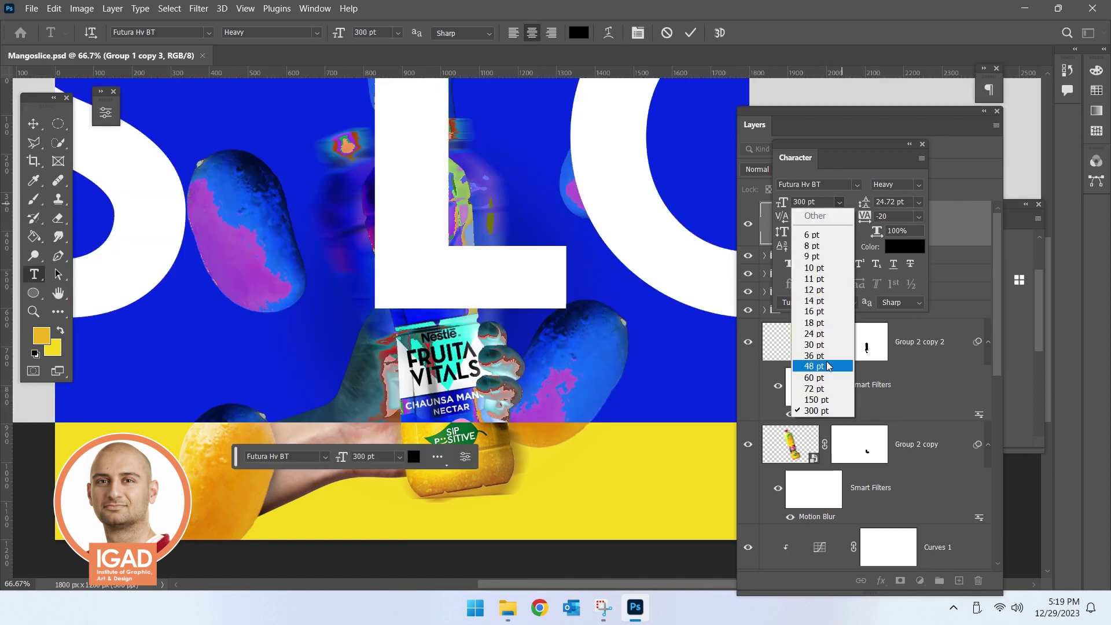
pyautogui.click(822, 402)
pyautogui.click(839, 201)
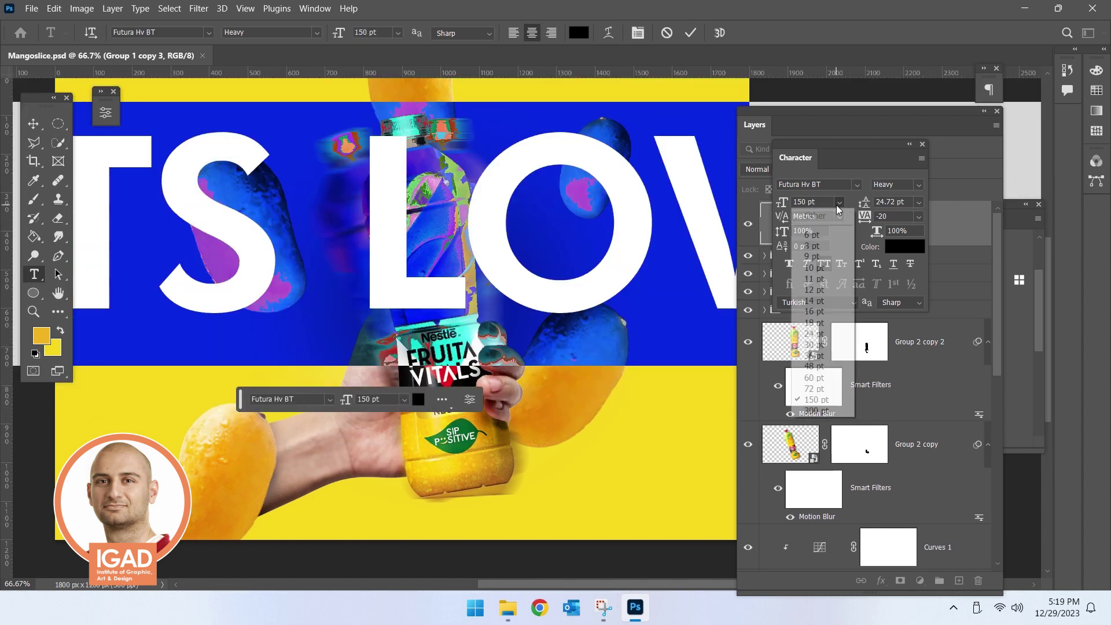
pyautogui.click(822, 392)
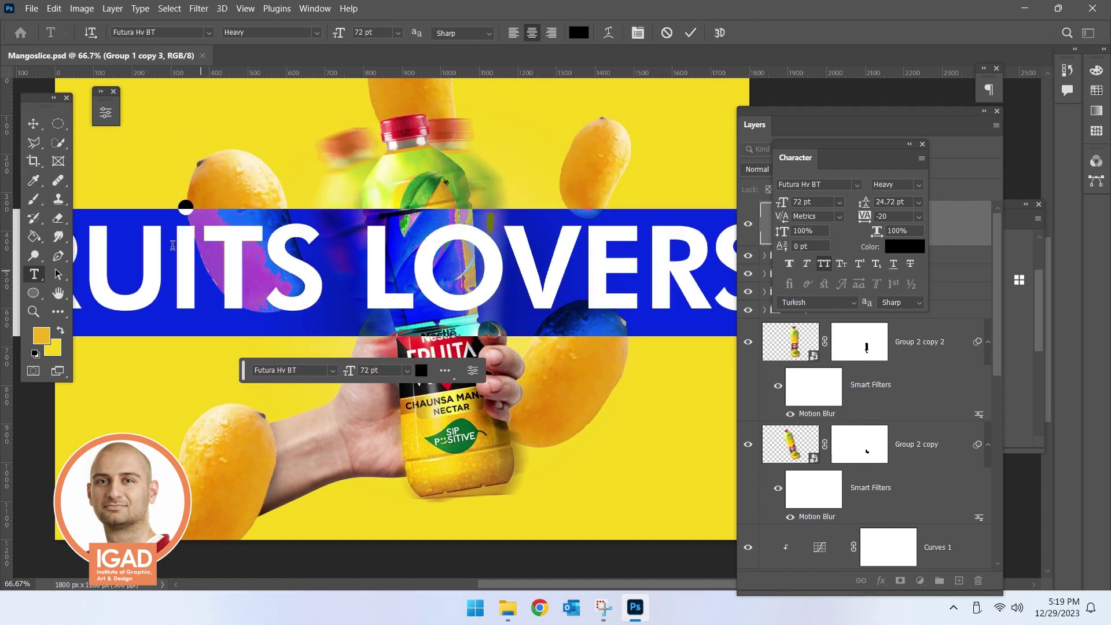
pyautogui.click(38, 130)
pyautogui.moveTo(454, 313); pyautogui.dragTo(472, 331)
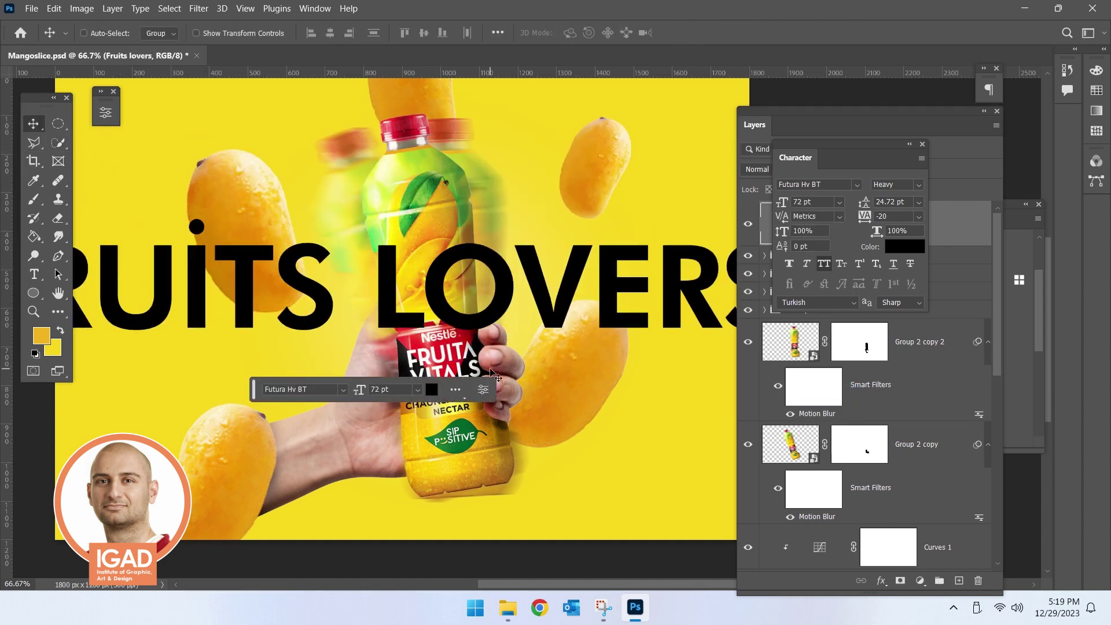
pyautogui.scroll(-1, 484, 343)
pyautogui.click(484, 382)
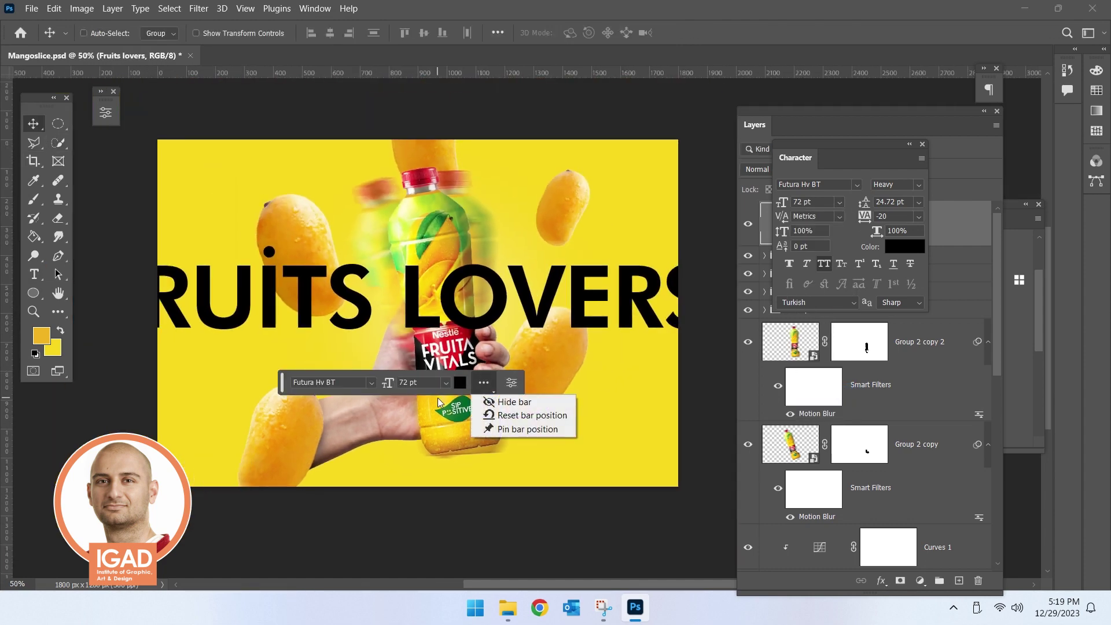
# - Break the headline into FRUITS and LOVERS lines and increase the leading to about 56 pt
pyautogui.click(354, 290)
pyautogui.click(35, 275)
pyautogui.click(400, 300)
pyautogui.press('Return')
pyautogui.hotkey('ctrl', 'a')
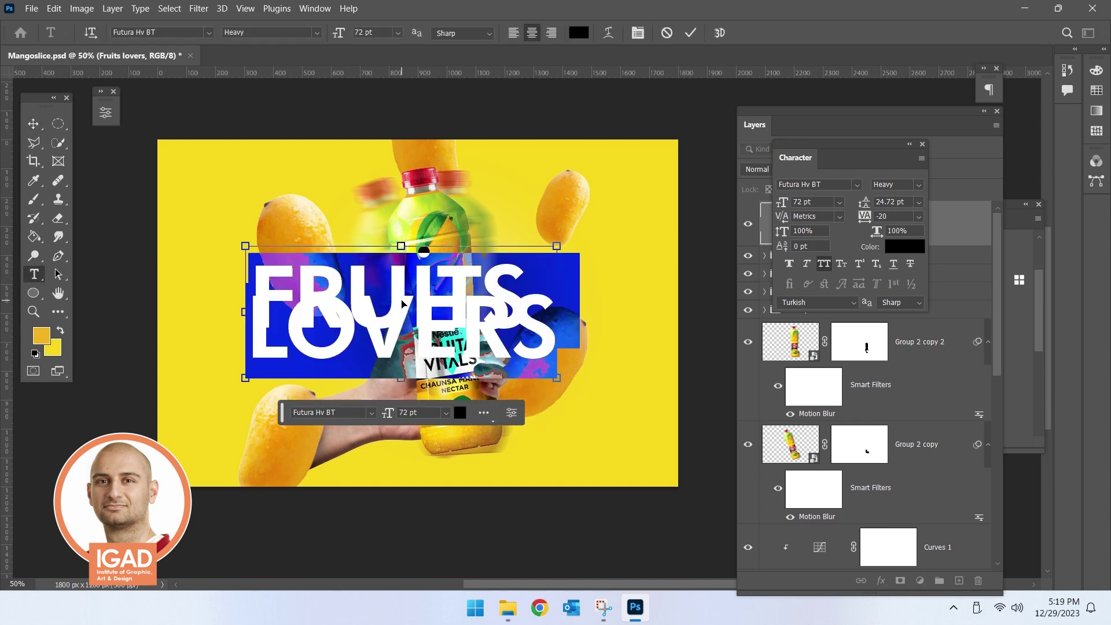
pyautogui.hotkey('alt', 'space')
pyautogui.press('Down')
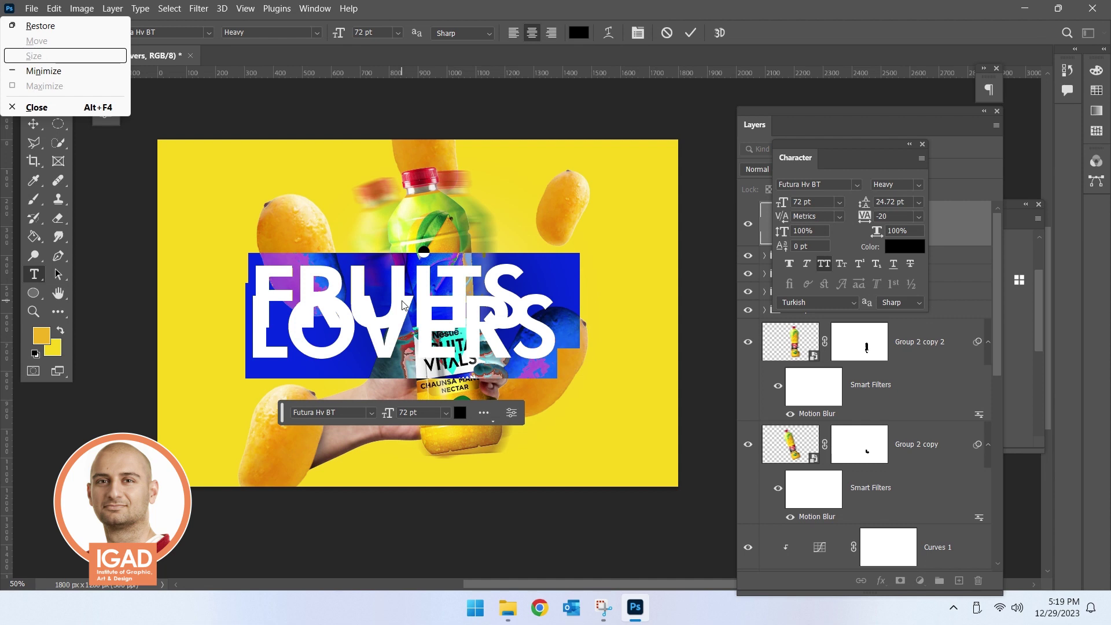
pyautogui.press('Escape')
pyautogui.hotkey('alt', 'Down')
pyautogui.hotkey('alt', 'Down')
pyautogui.hotkey('alt', 'Down')
pyautogui.hotkey('alt', 'Down')
pyautogui.hotkey('alt', 'Down')
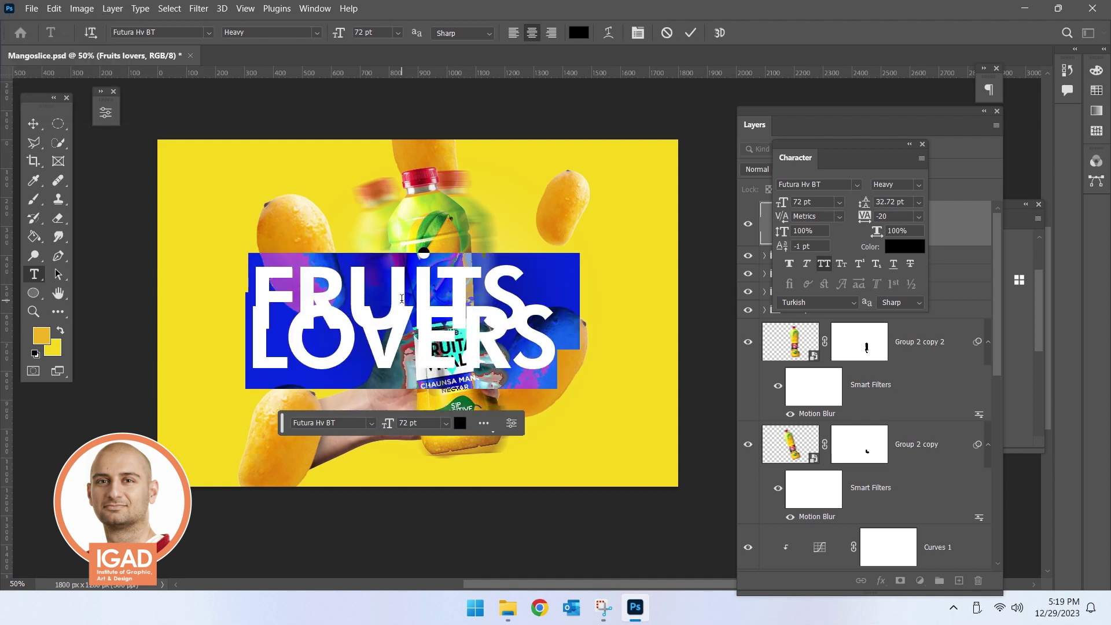
pyautogui.hotkey('alt', 'Down')
pyautogui.hotkey('alt', 'Down')
pyautogui.hotkey('alt', 'Down')
pyautogui.hotkey('alt', 'Down')
pyautogui.hotkey('alt', 'Down')
pyautogui.hotkey('alt', 'Down')
pyautogui.hotkey('alt', 'Down')
pyautogui.hotkey('alt', 'Down')
pyautogui.hotkey('alt', 'Down')
pyautogui.click(33, 123)
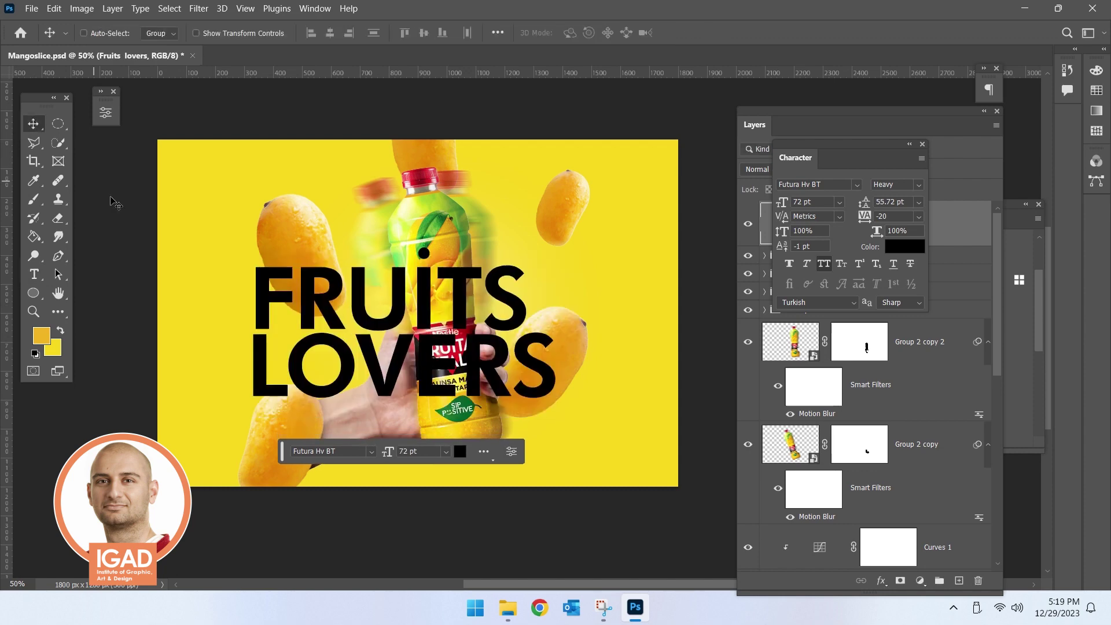
# - Move the headline to the poster's left side, overlapping the bottle
pyautogui.moveTo(474, 361); pyautogui.dragTo(391, 350)
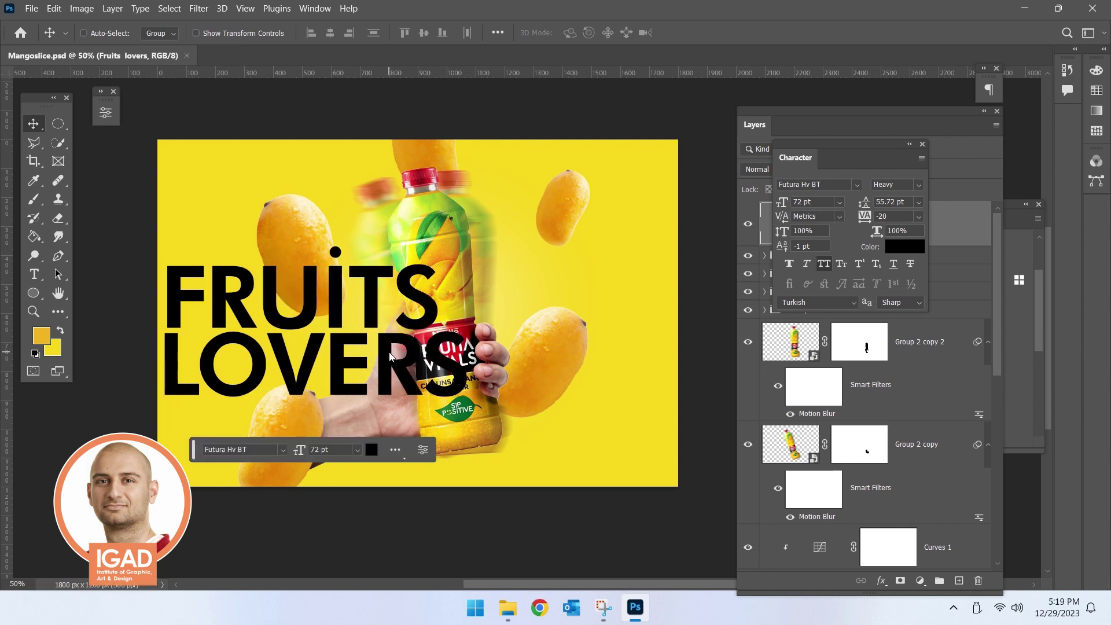
pyautogui.hotkey('ctrl', '+')
pyautogui.moveTo(361, 328); pyautogui.dragTo(374, 332)
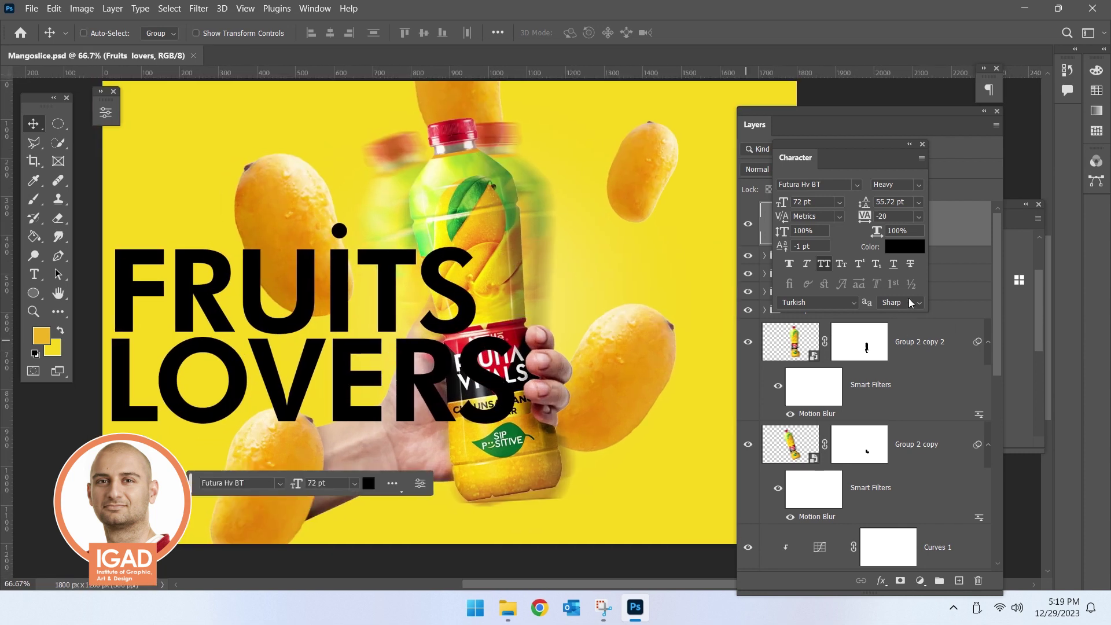
pyautogui.moveTo(853, 114); pyautogui.dragTo(921, 112)
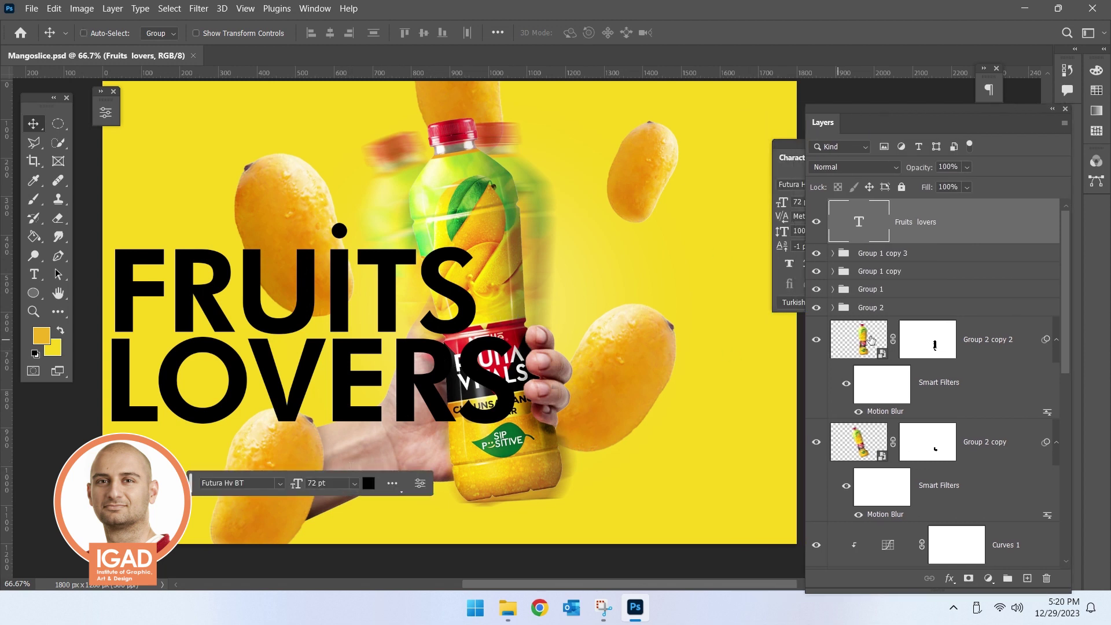
# - Change the FRUITS LOVERS text colour to white (ffffff) and commit it
pyautogui.doubleClick(890, 257)
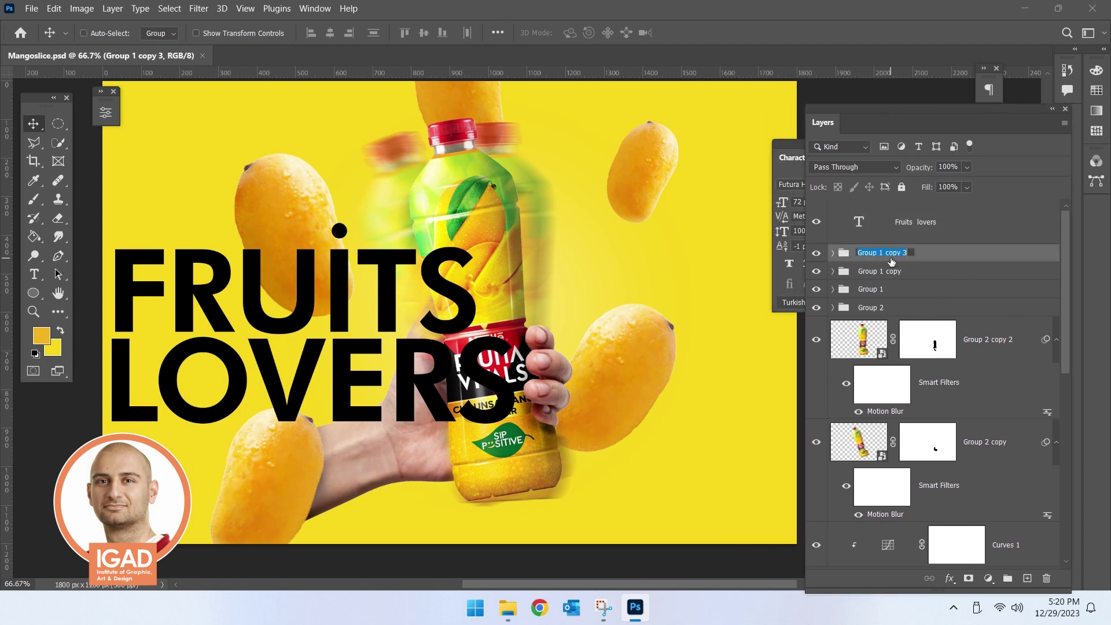
pyautogui.doubleClick(858, 224)
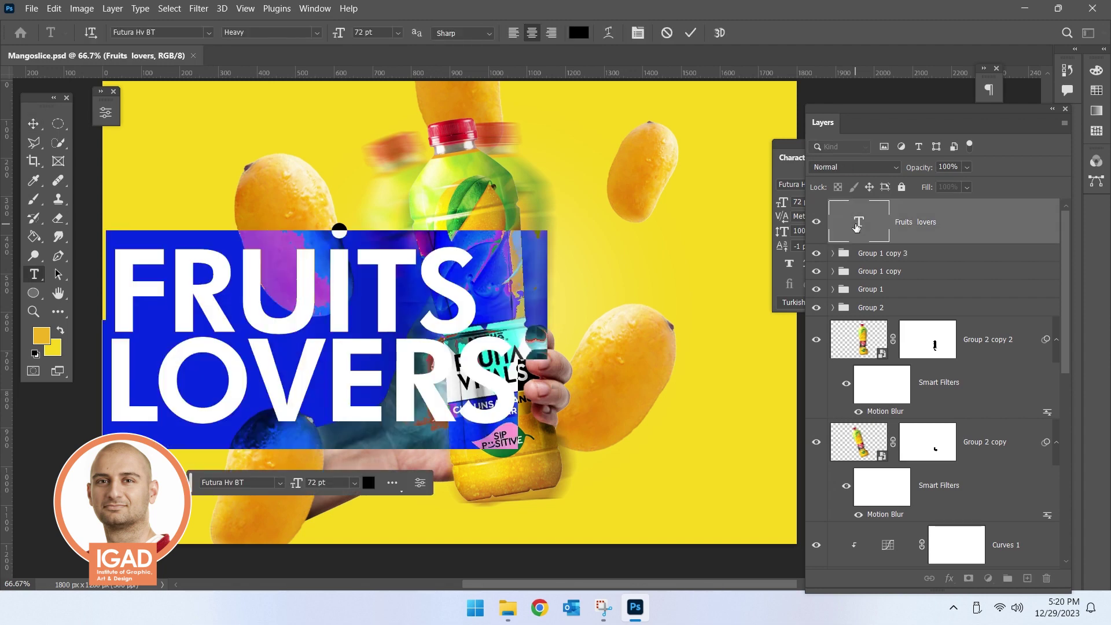
pyautogui.click(45, 339)
pyautogui.click(294, 304)
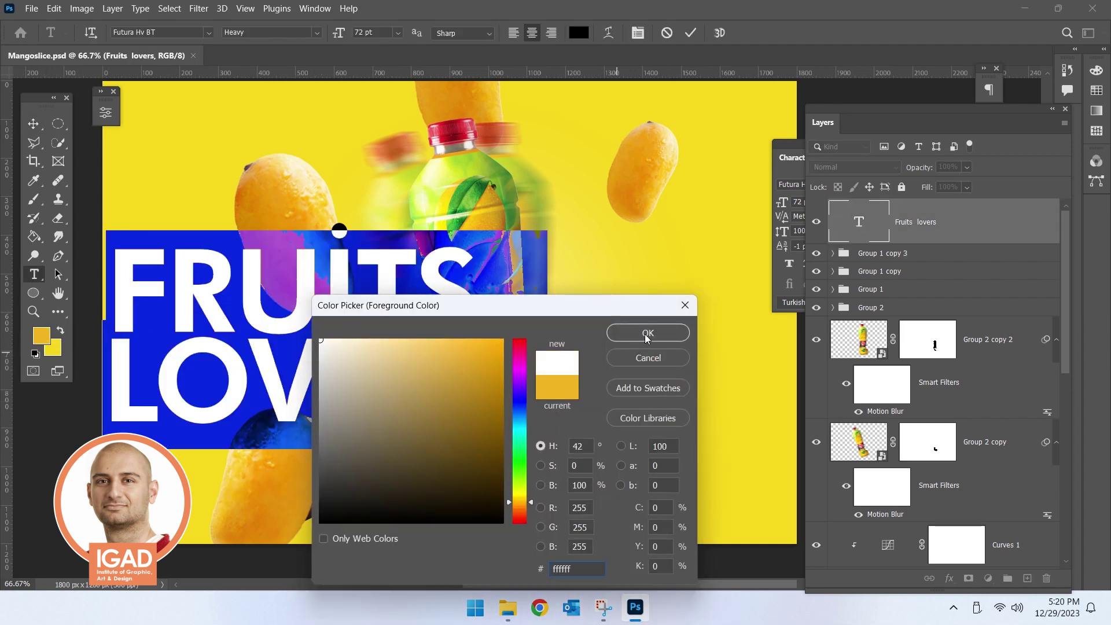
pyautogui.click(646, 334)
pyautogui.click(33, 124)
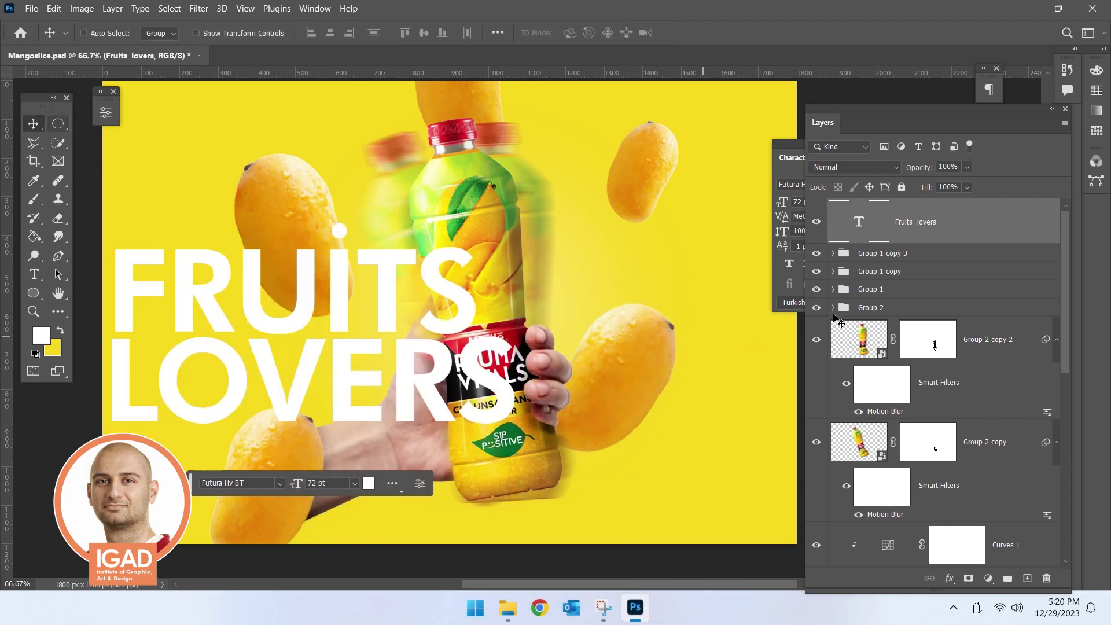
pyautogui.click(947, 292)
pyautogui.keyDown('ctrl'); pyautogui.keyDown('alt'); pyautogui.click(472, 346); pyautogui.keyUp('alt'); pyautogui.keyUp('ctrl')
pyautogui.click(422, 369)
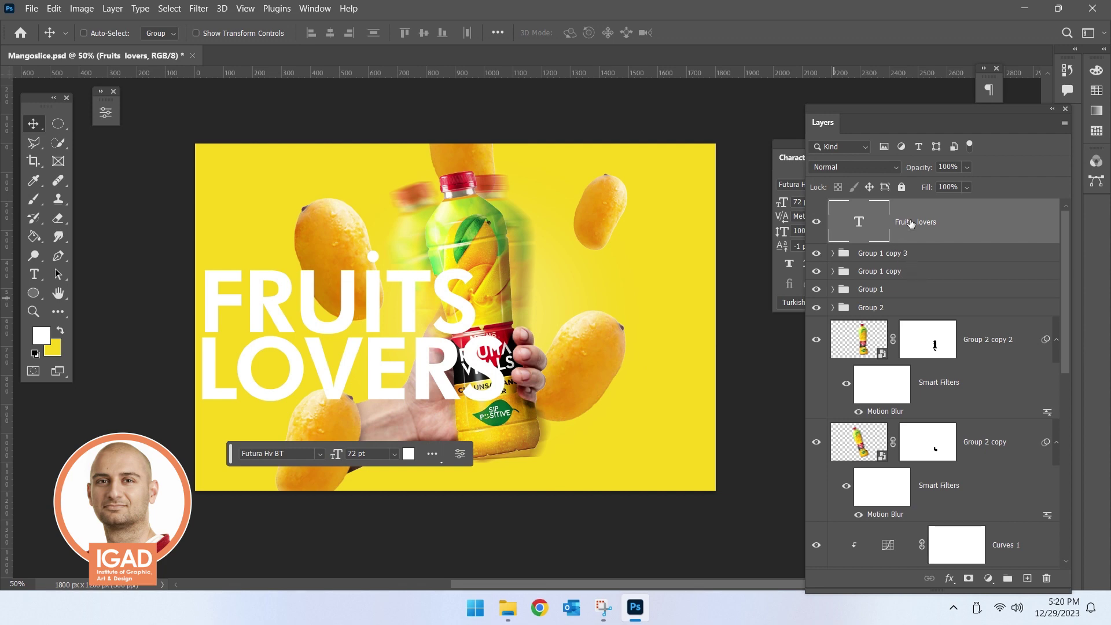
# - Duplicate the headline, shift the copy right and place it just above Layer 1
pyautogui.hotkey('ctrl', 'j')
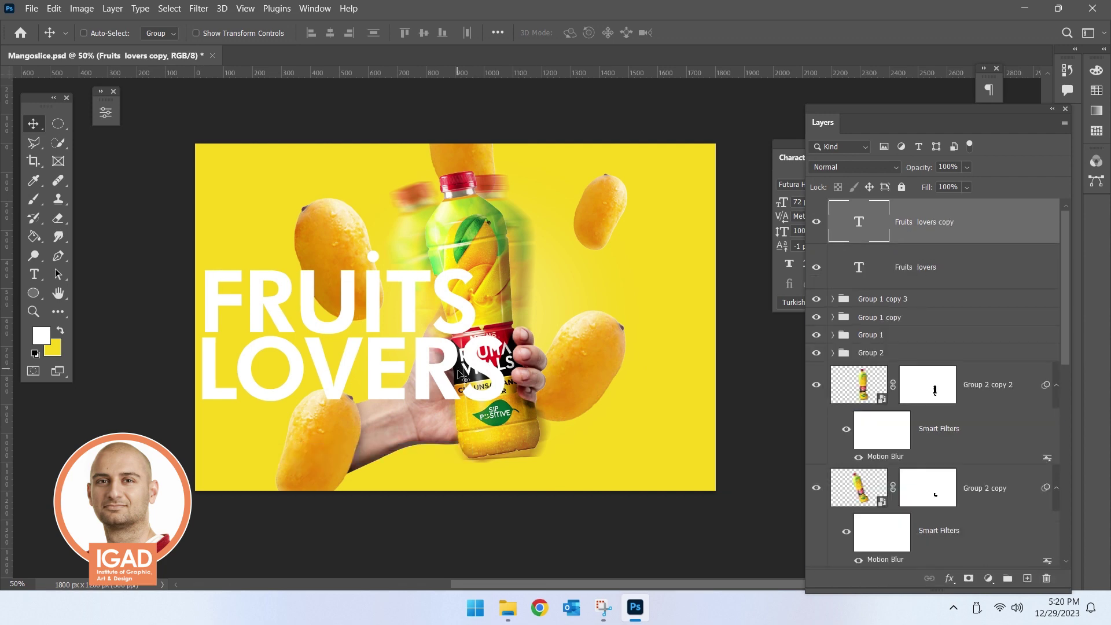
pyautogui.moveTo(463, 375); pyautogui.dragTo(690, 367)
pyautogui.moveTo(894, 238)
pyautogui.mouseDown()
pyautogui.moveTo(931, 288)
pyautogui.moveTo(971, 569)
pyautogui.moveTo(961, 498)
pyautogui.mouseUp()
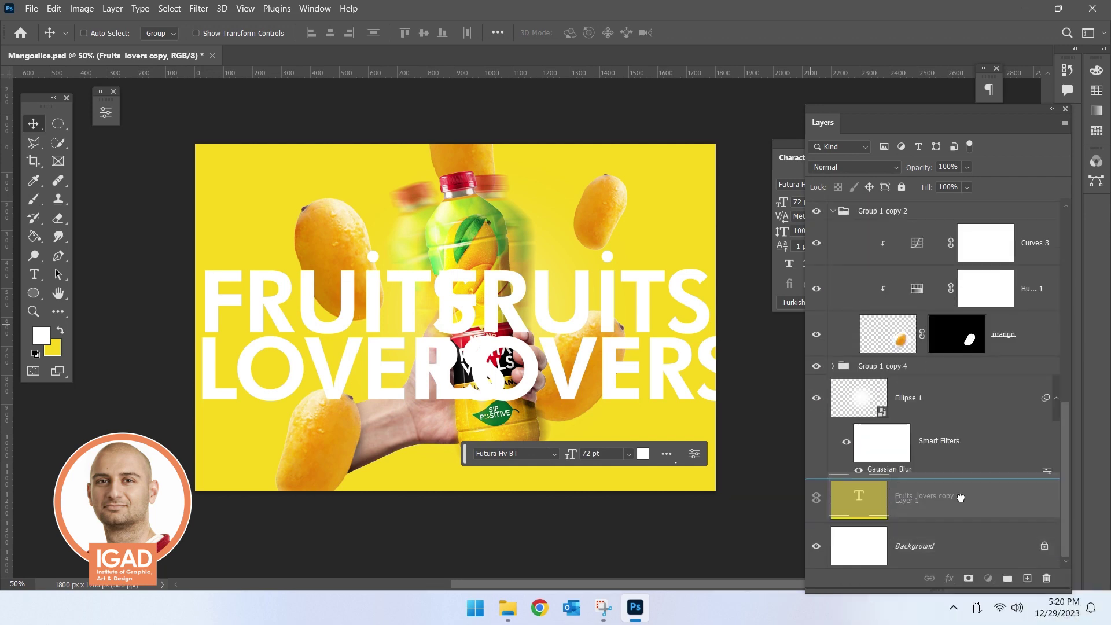
pyautogui.moveTo(960, 498); pyautogui.dragTo(961, 490)
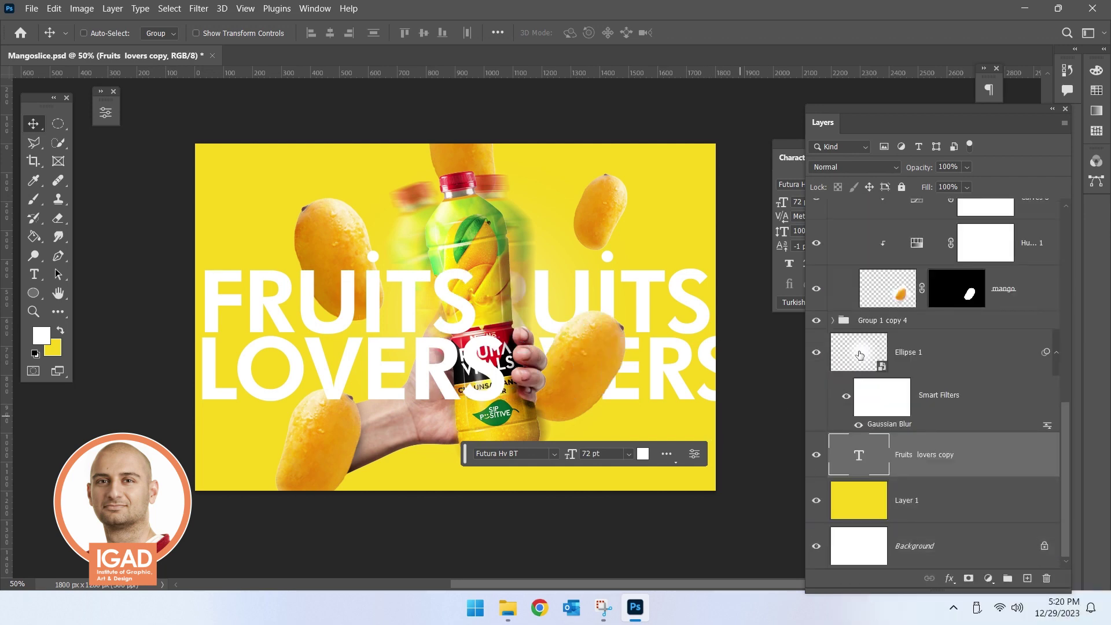
# - Fade the 'Fruits lovers copy' layer to 35% opacity
pyautogui.click(36, 274)
pyautogui.click(27, 128)
pyautogui.rightClick(933, 461)
pyautogui.press('Escape')
pyautogui.moveTo(967, 169); pyautogui.dragTo(938, 183)
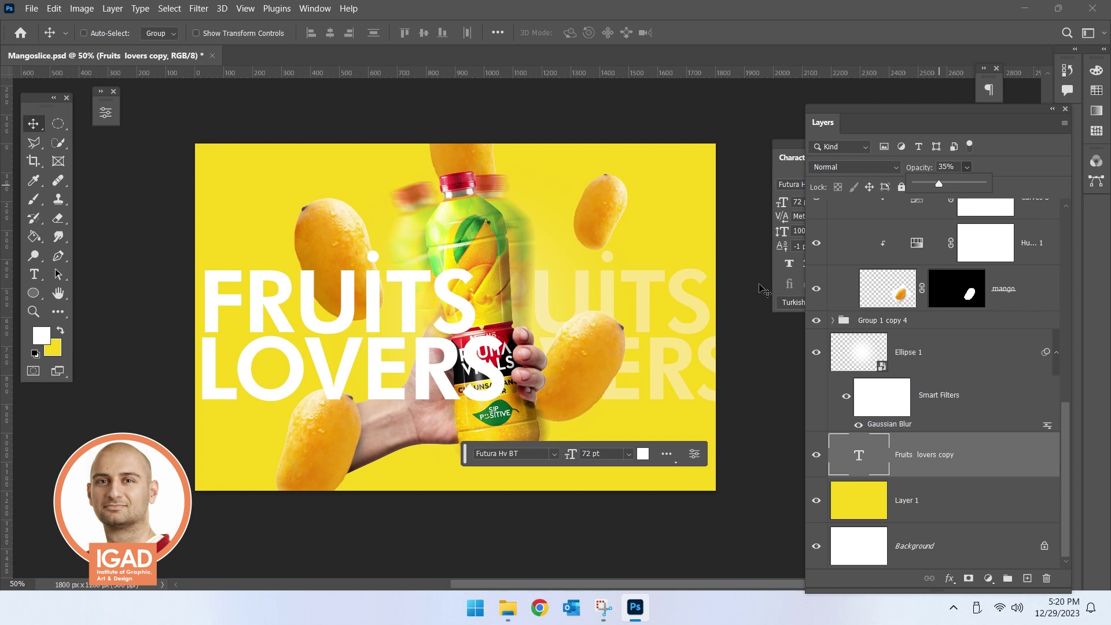
pyautogui.scroll(1, 354, 399)
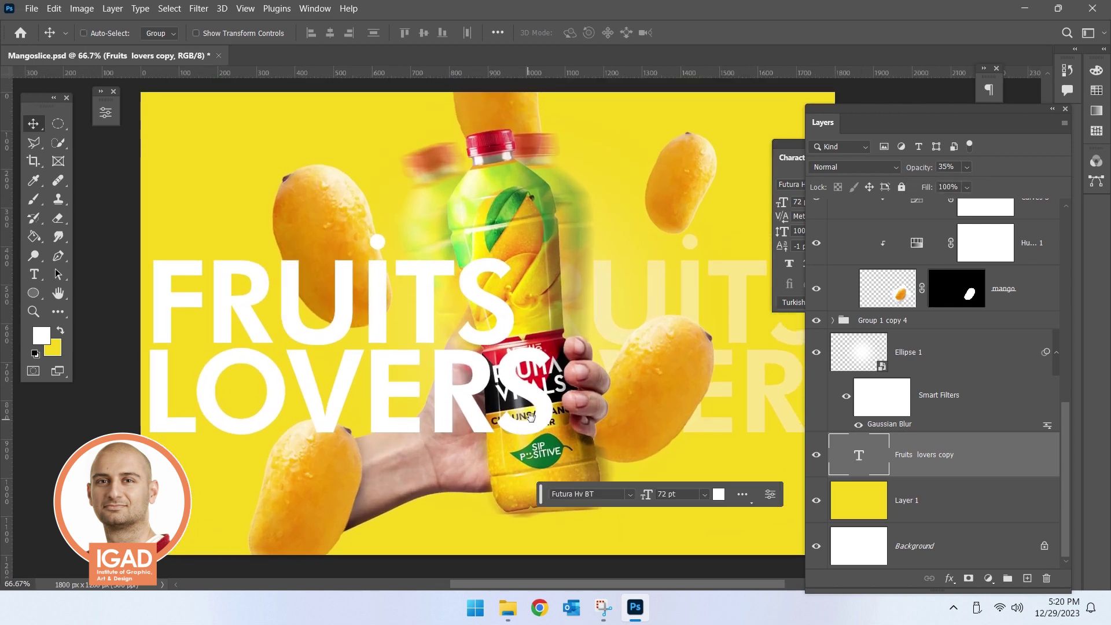
pyautogui.moveTo(530, 417); pyautogui.dragTo(489, 456)
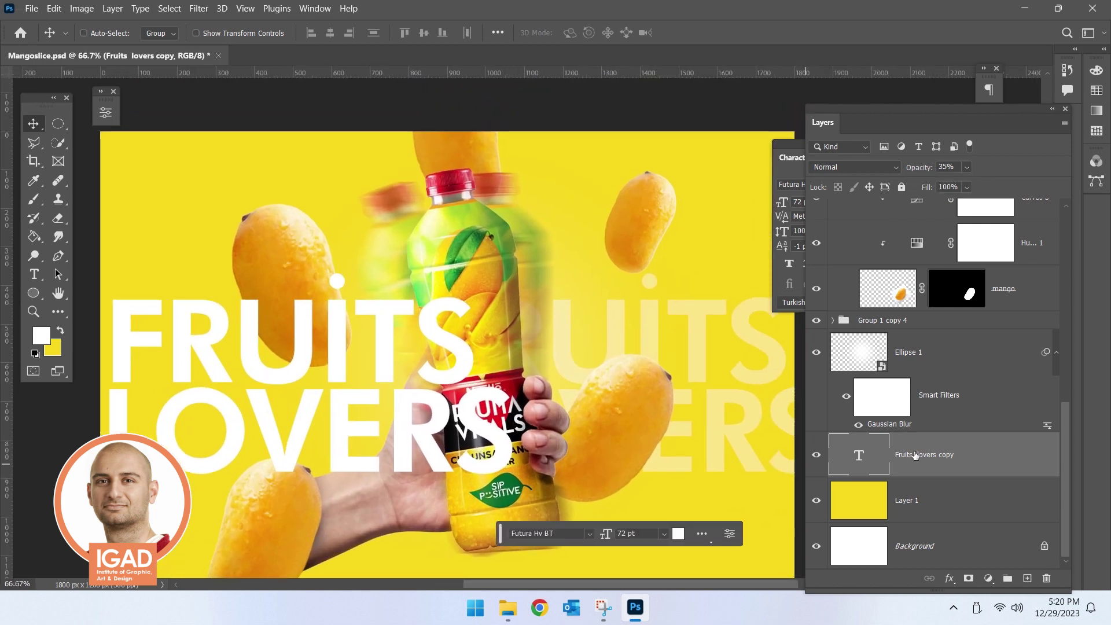
# - Add a 27 px, 98% opacity light-teal (65f5d5) stroke to the duplicate headline
pyautogui.rightClick(940, 455)
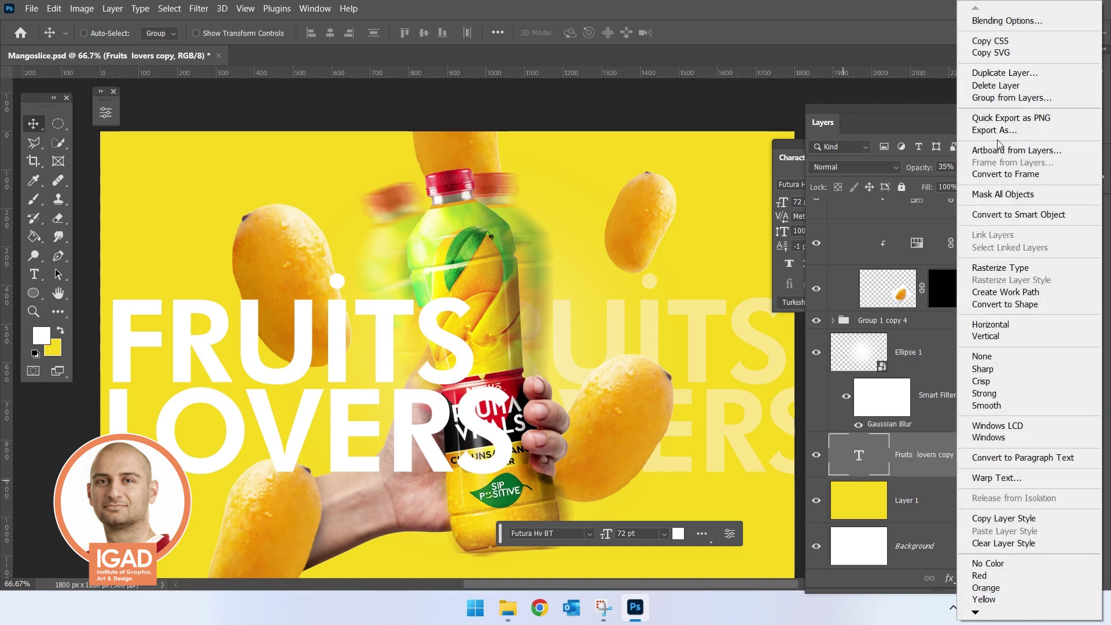
pyautogui.click(1007, 21)
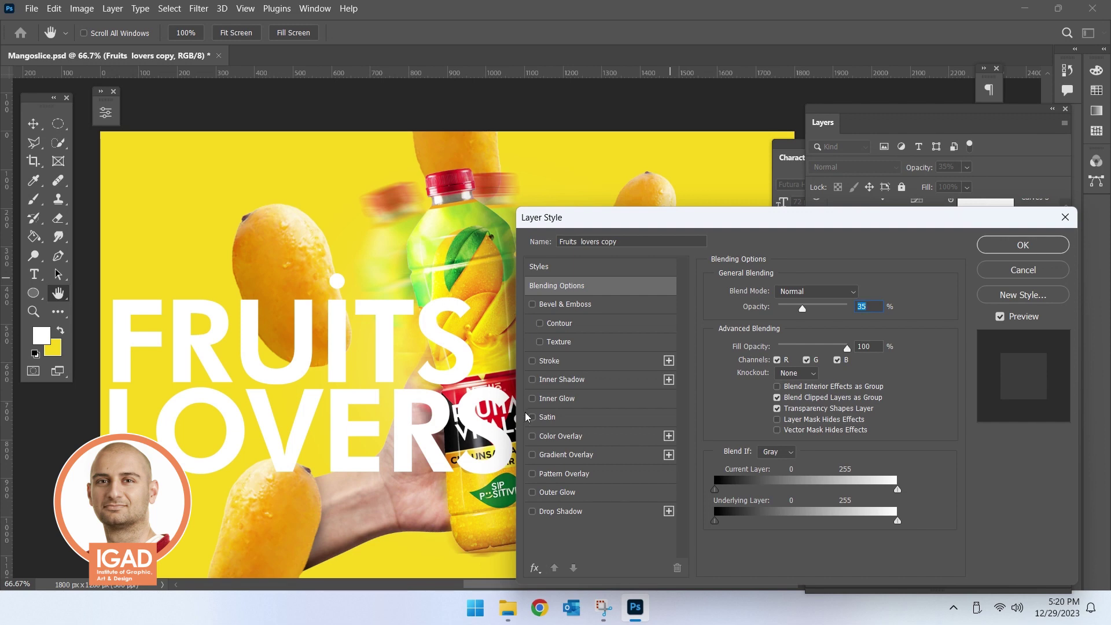
pyautogui.click(532, 361)
pyautogui.moveTo(771, 293); pyautogui.dragTo(776, 292)
pyautogui.moveTo(833, 340); pyautogui.dragTo(834, 348)
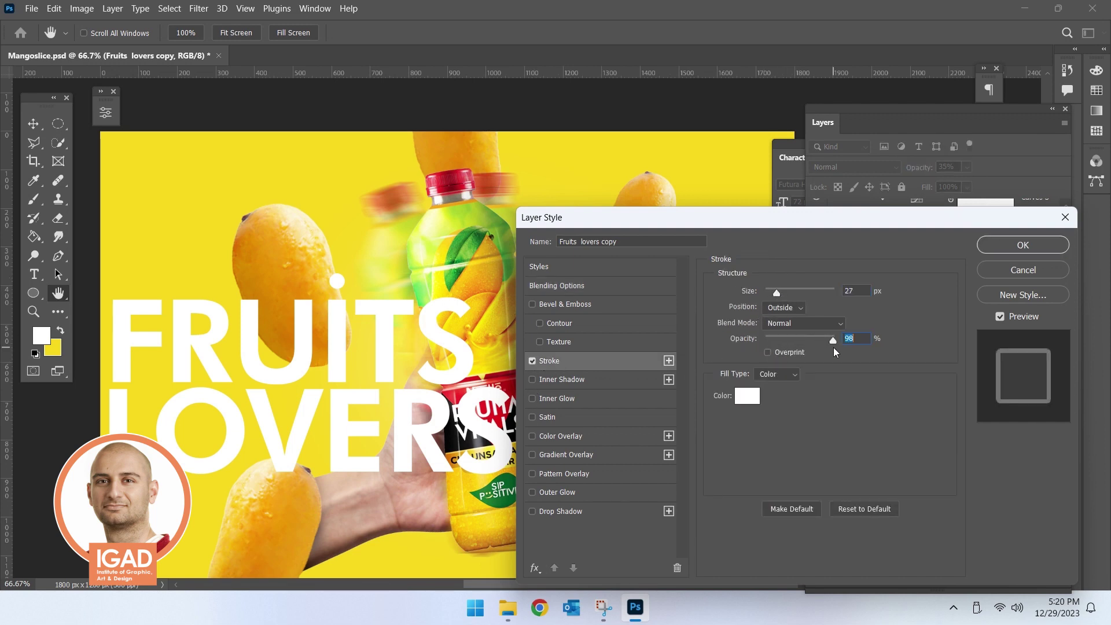
pyautogui.click(746, 396)
pyautogui.click(430, 402)
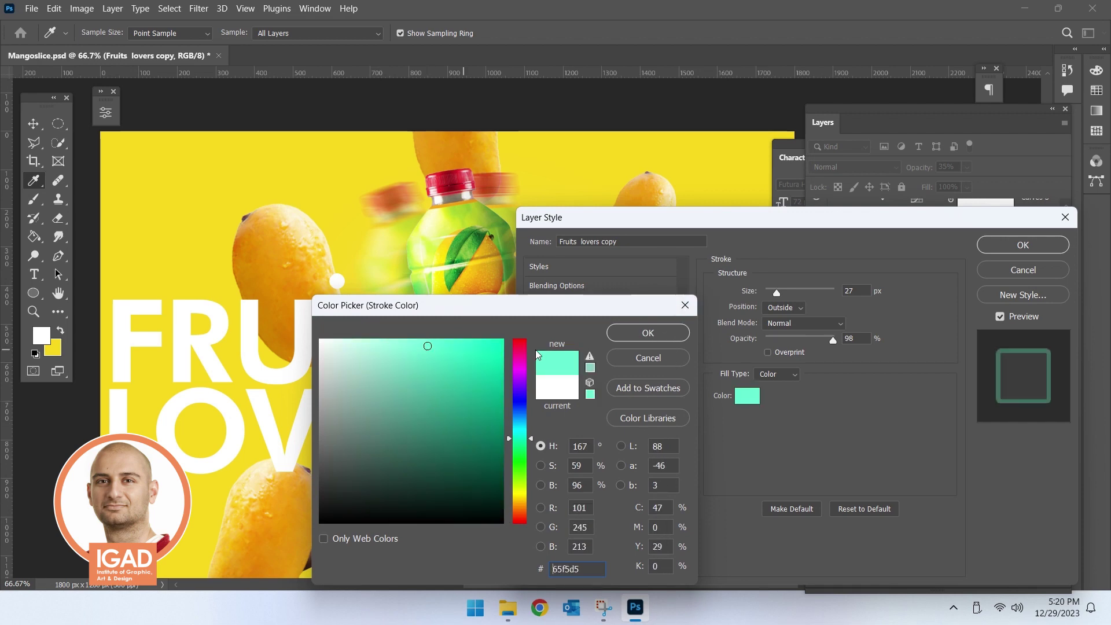
pyautogui.click(648, 333)
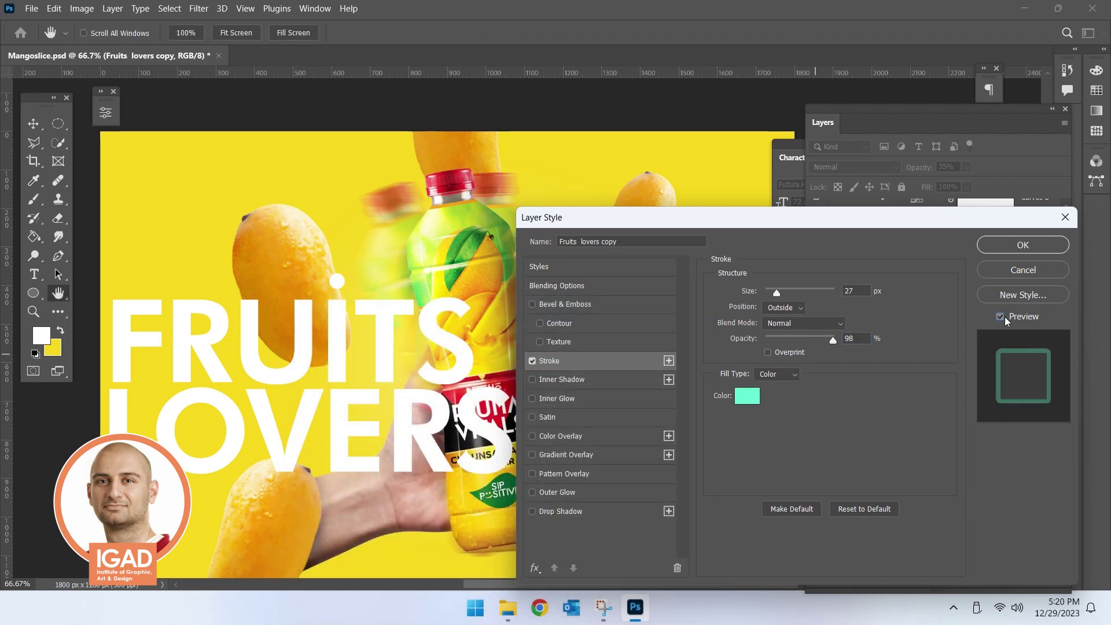
pyautogui.click(1023, 245)
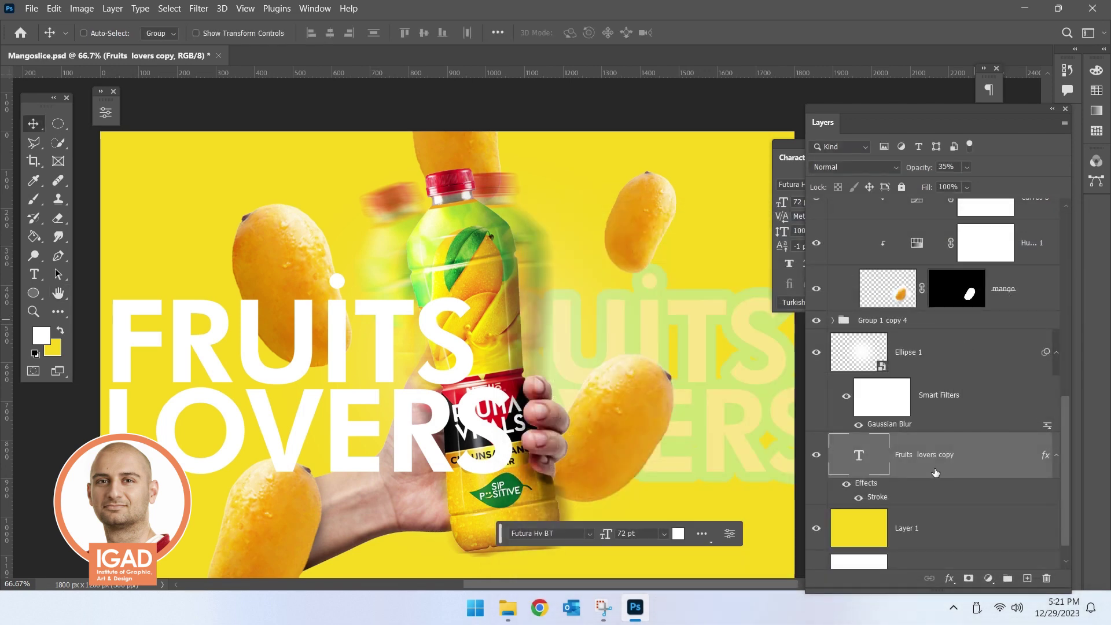
pyautogui.scroll(3, 932, 463)
pyautogui.scroll(3, 919, 434)
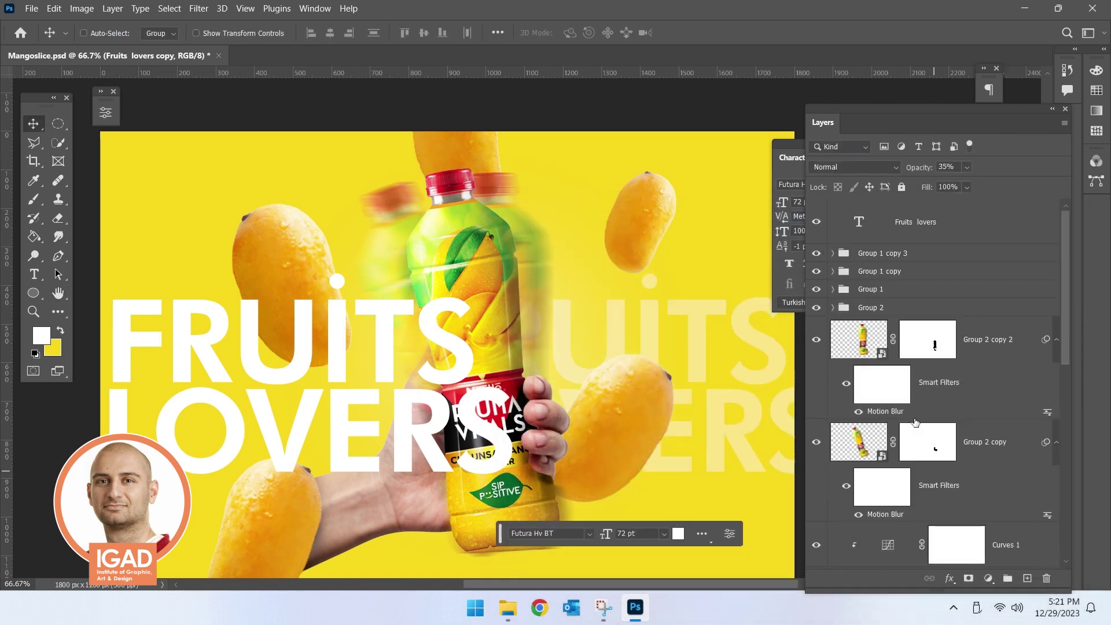
# - Give the Fruits lovers headline a 10 px white (ffffff) stroke
pyautogui.scroll(1, 649, 408)
pyautogui.rightClick(945, 224)
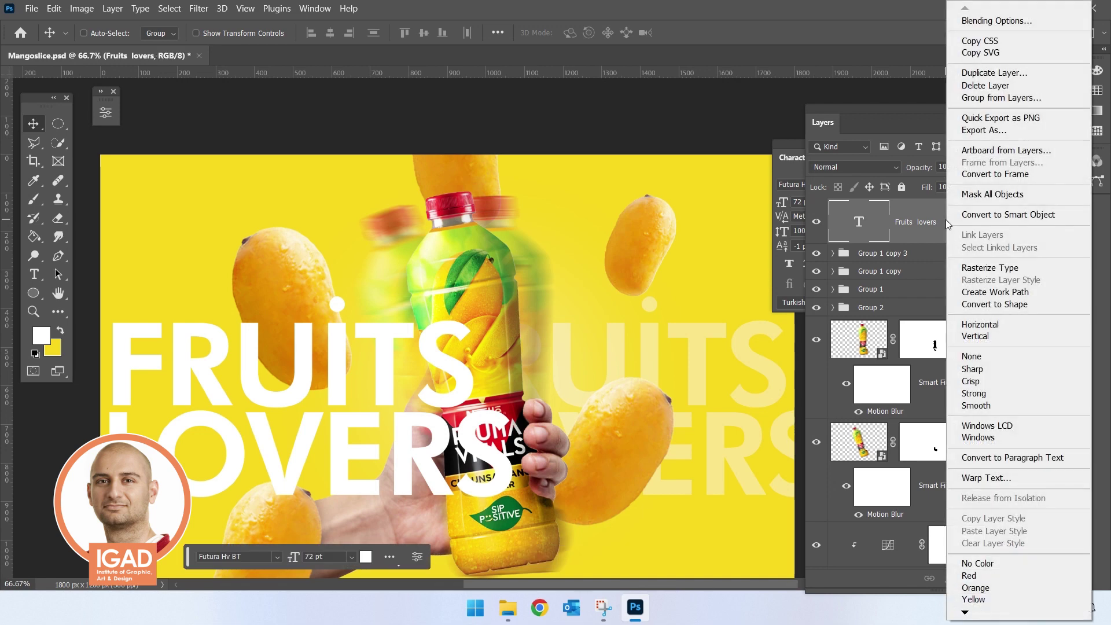
pyautogui.click(996, 21)
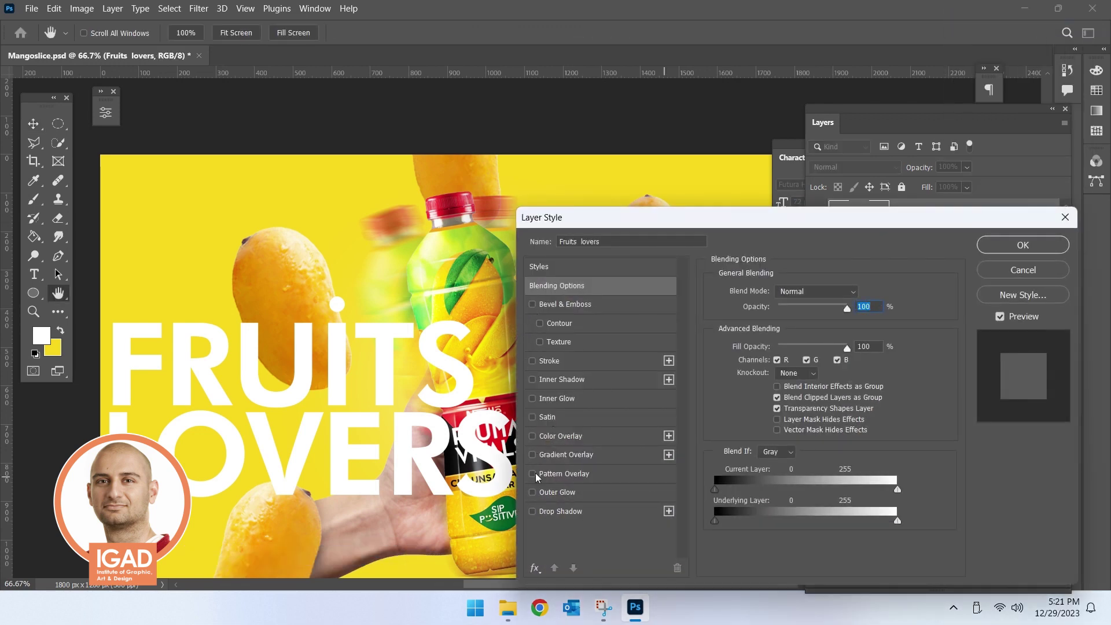
pyautogui.click(532, 361)
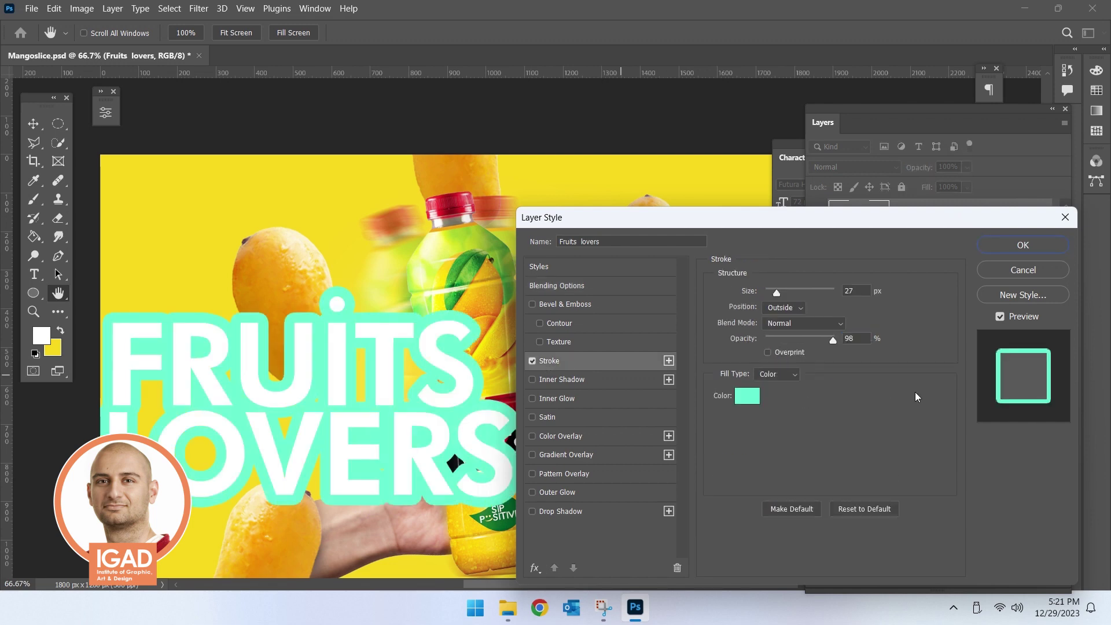
pyautogui.moveTo(776, 293); pyautogui.dragTo(773, 294)
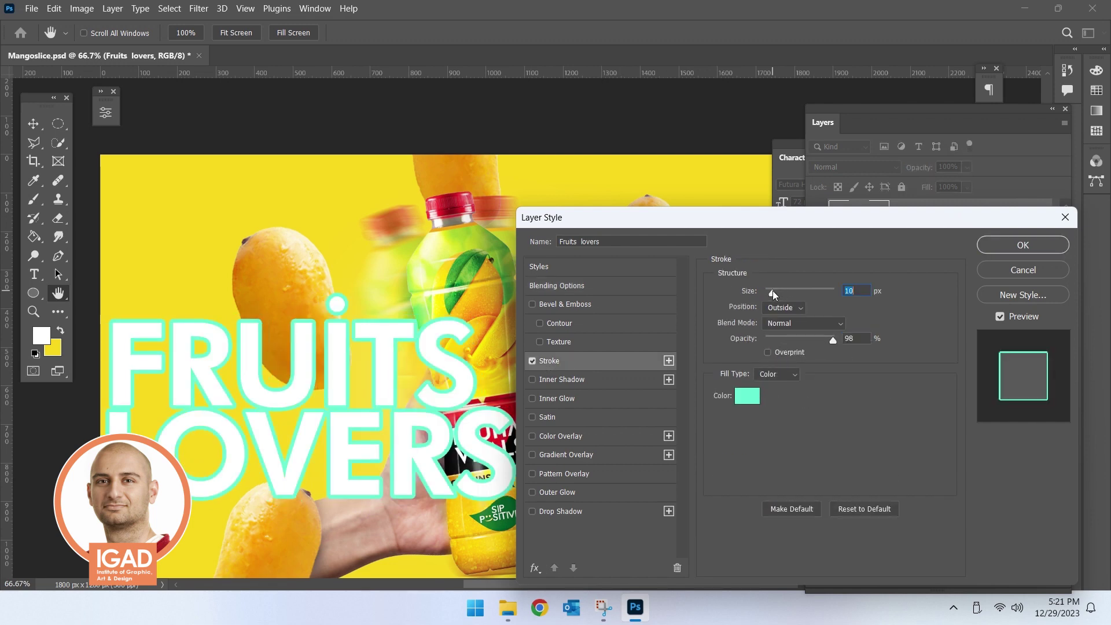
pyautogui.click(747, 395)
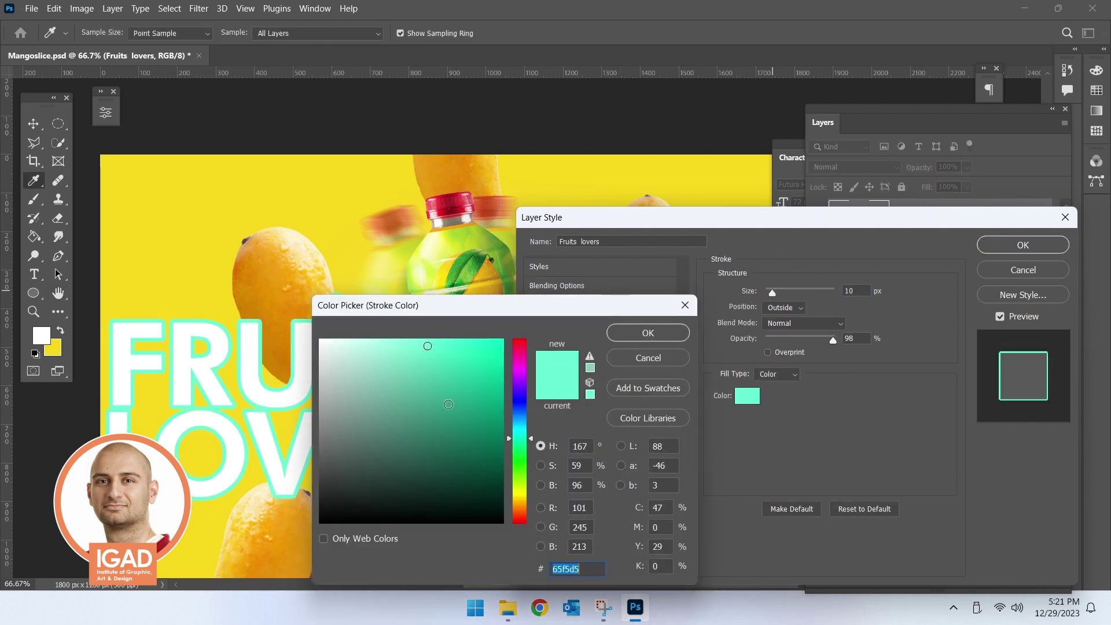
pyautogui.write('ffffff')
pyautogui.press('Return')
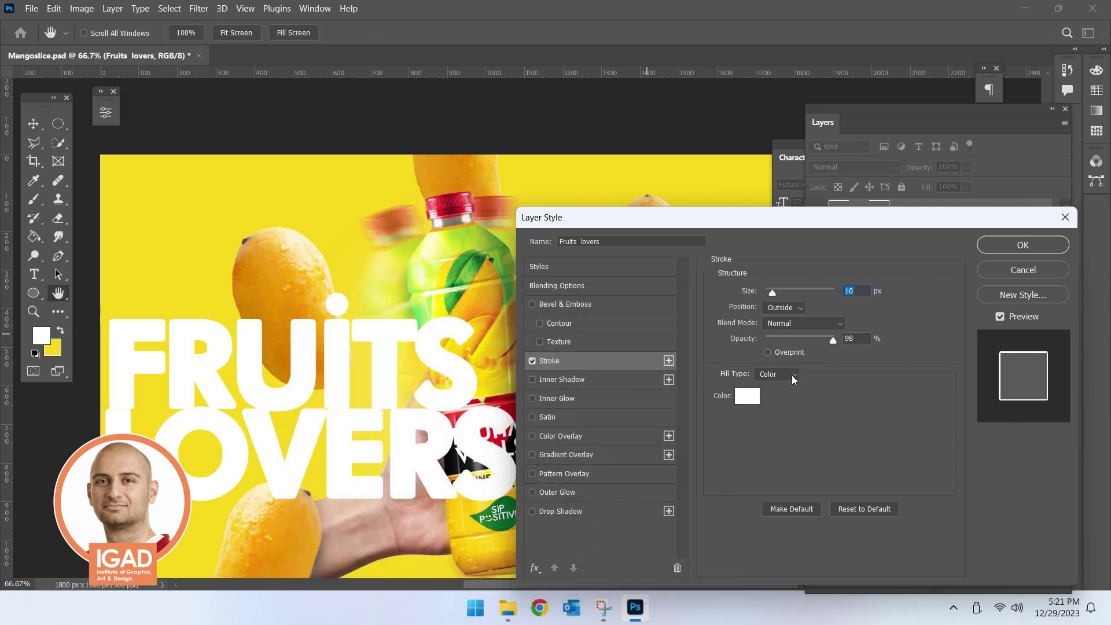
pyautogui.click(835, 324)
pyautogui.click(1023, 245)
# - Compare the headline with and without the stroke, then set its blend mode to Color Burn
pyautogui.click(858, 264)
pyautogui.click(859, 264)
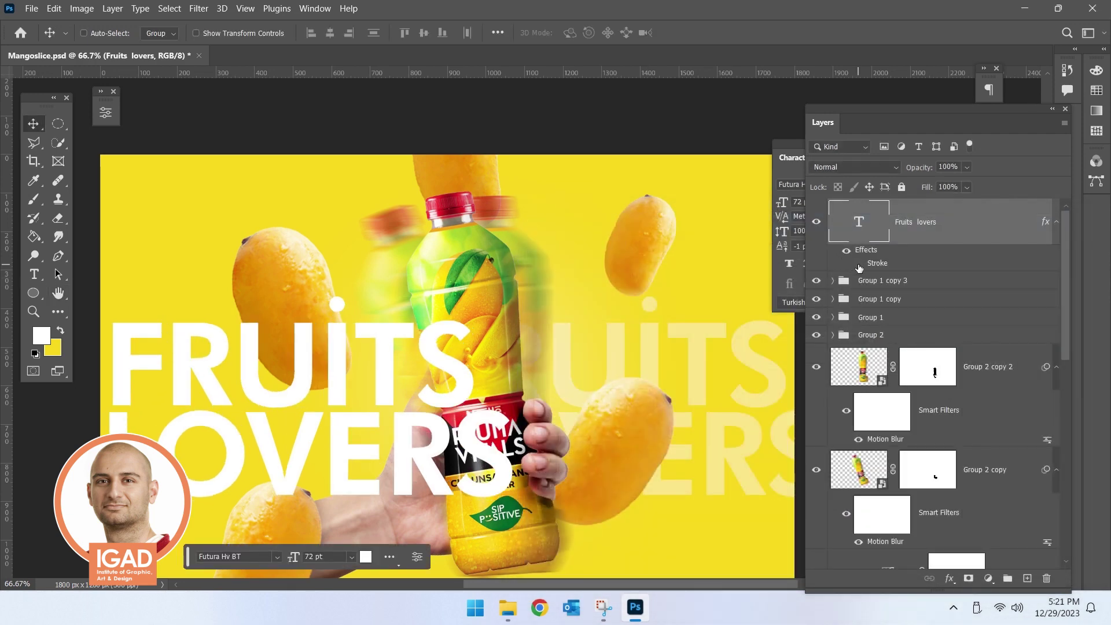
pyautogui.click(859, 264)
pyautogui.click(858, 264)
pyautogui.click(859, 264)
pyautogui.click(852, 171)
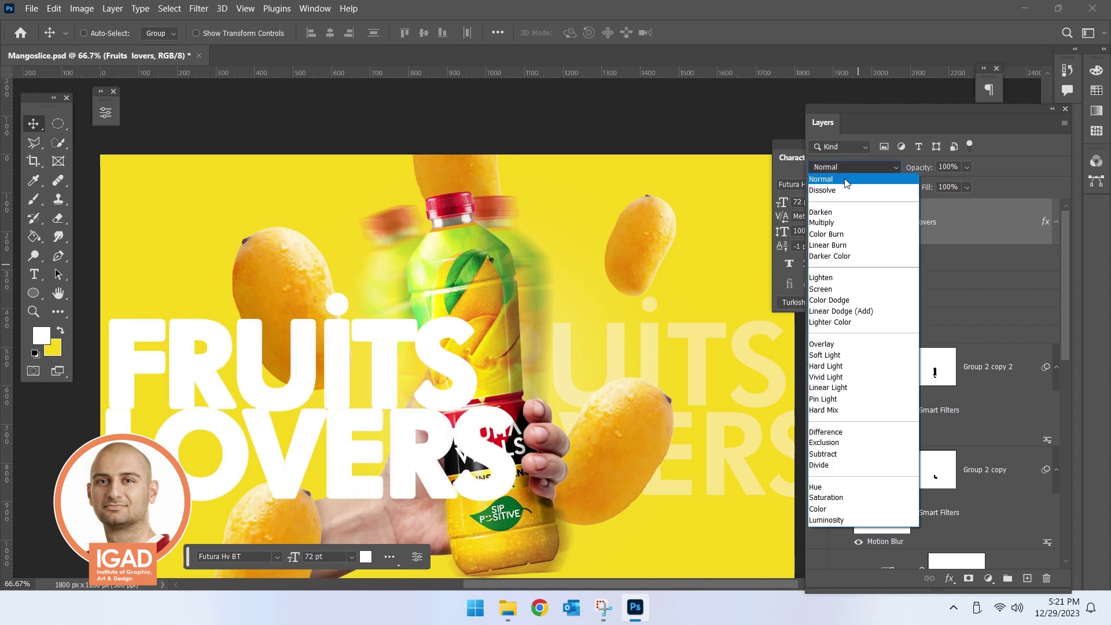
pyautogui.click(845, 180)
pyautogui.press('Down')
pyautogui.press('Down')
pyautogui.press('Down')
pyautogui.press('Down')
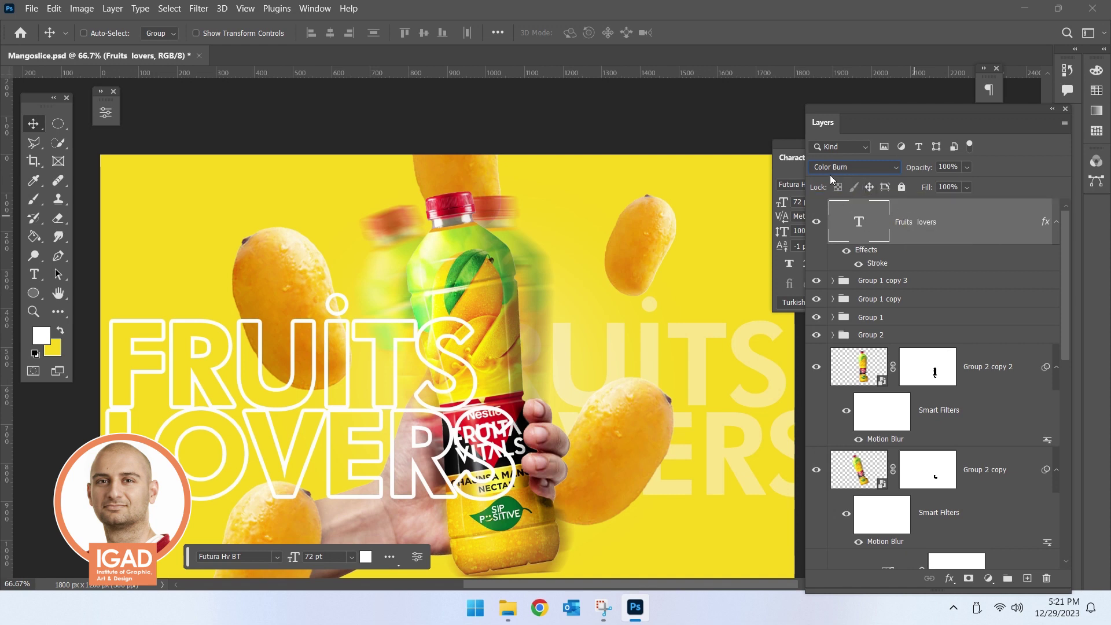
pyautogui.click(933, 299)
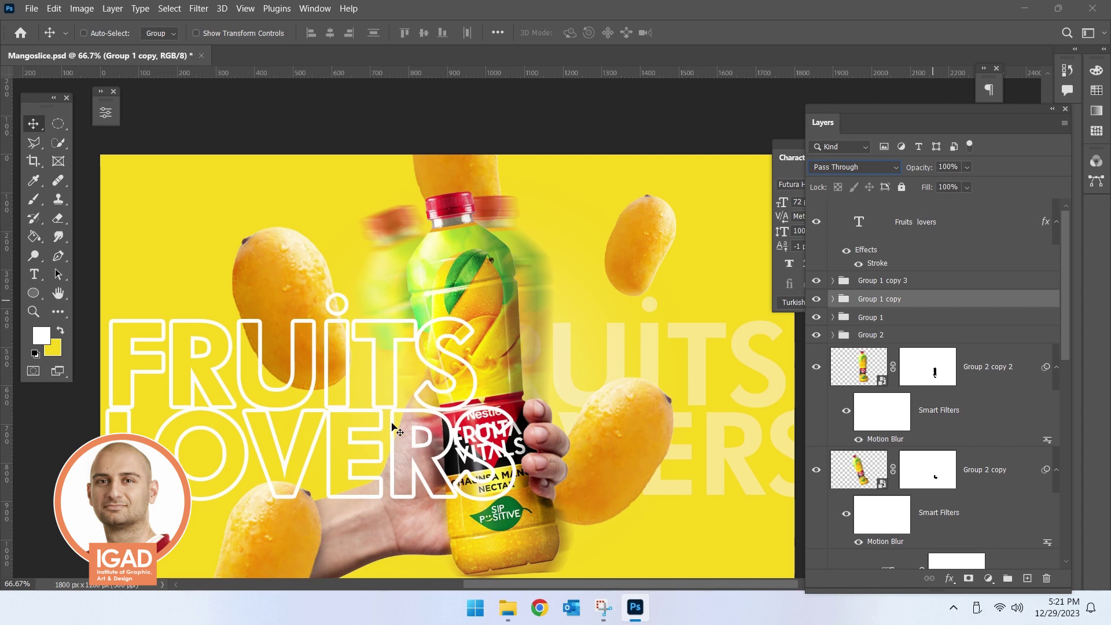
# - Pan around the ad and select the Ellipse 1 layer from the canvas
pyautogui.moveTo(506, 403); pyautogui.dragTo(330, 382)
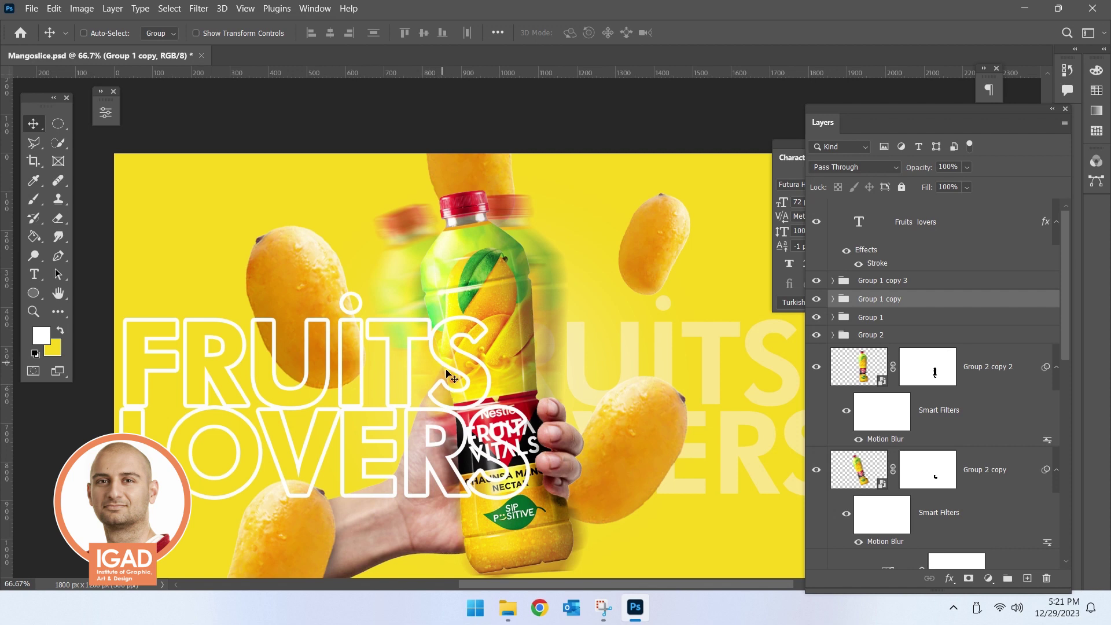
pyautogui.moveTo(370, 394); pyautogui.dragTo(330, 340)
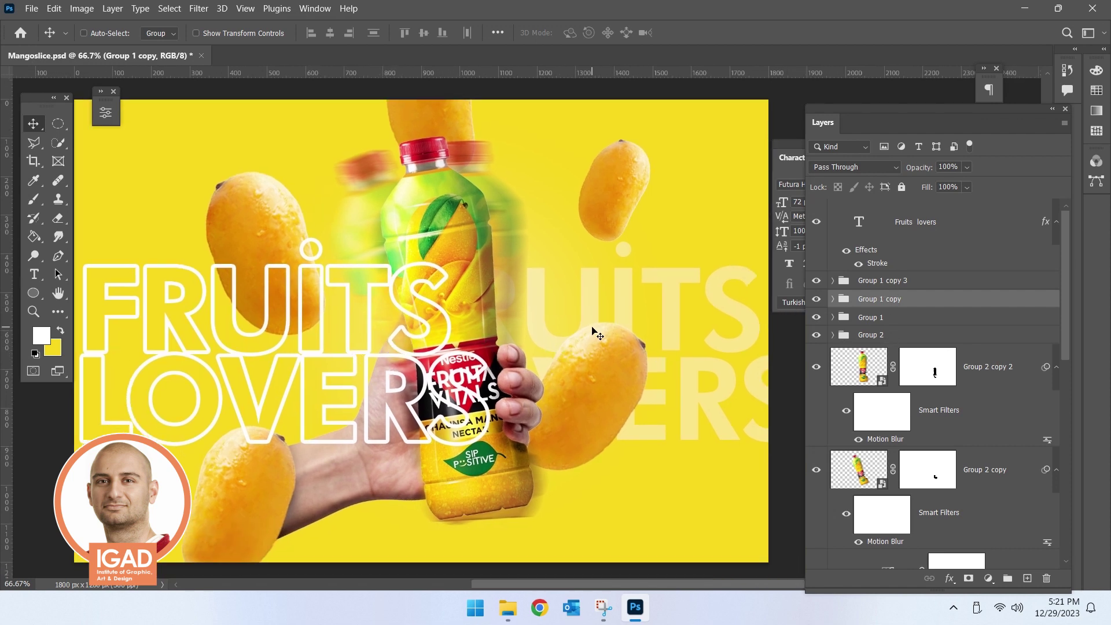
pyautogui.rightClick(626, 295)
pyautogui.click(648, 298)
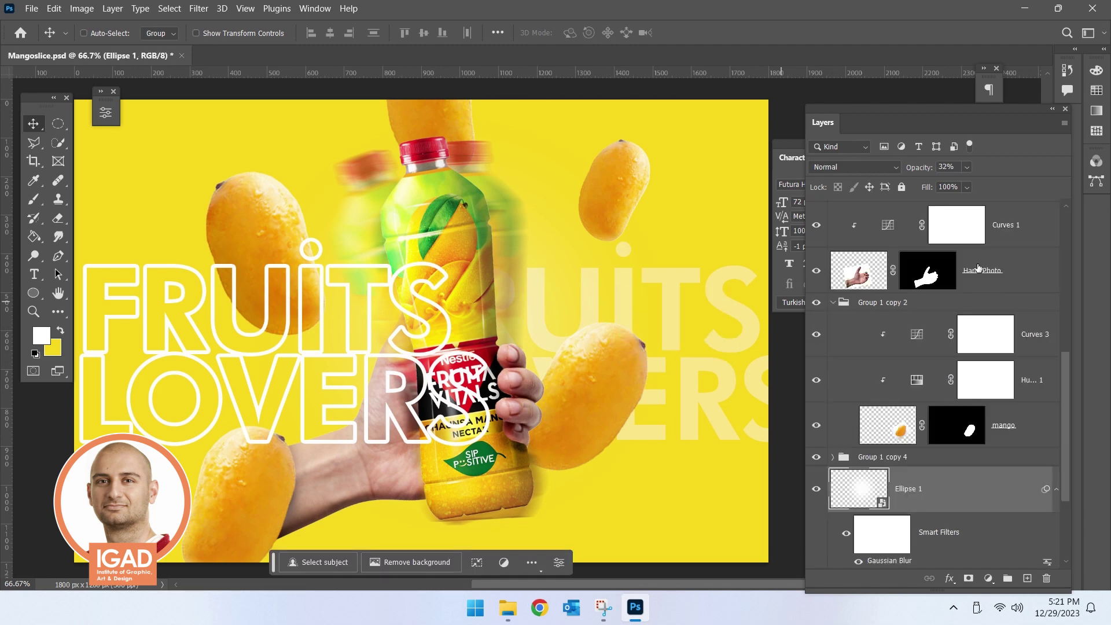
pyautogui.scroll(3, 994, 416)
pyautogui.scroll(3, 994, 417)
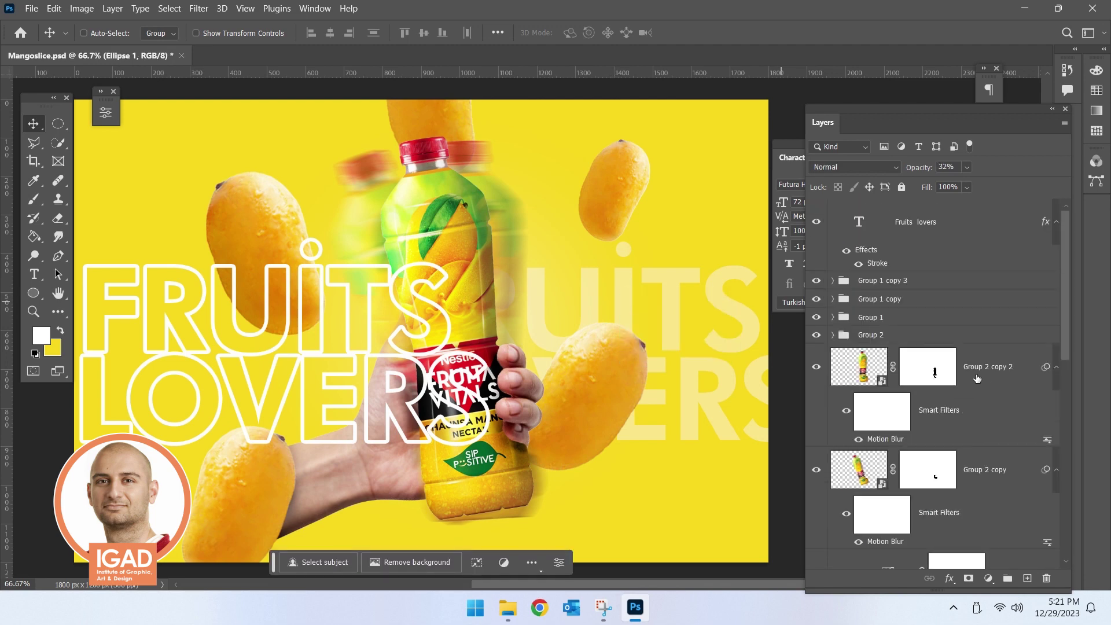
# - Copy the Fruits lovers layer style and paste it onto Fruits lovers copy
pyautogui.rightClick(954, 223)
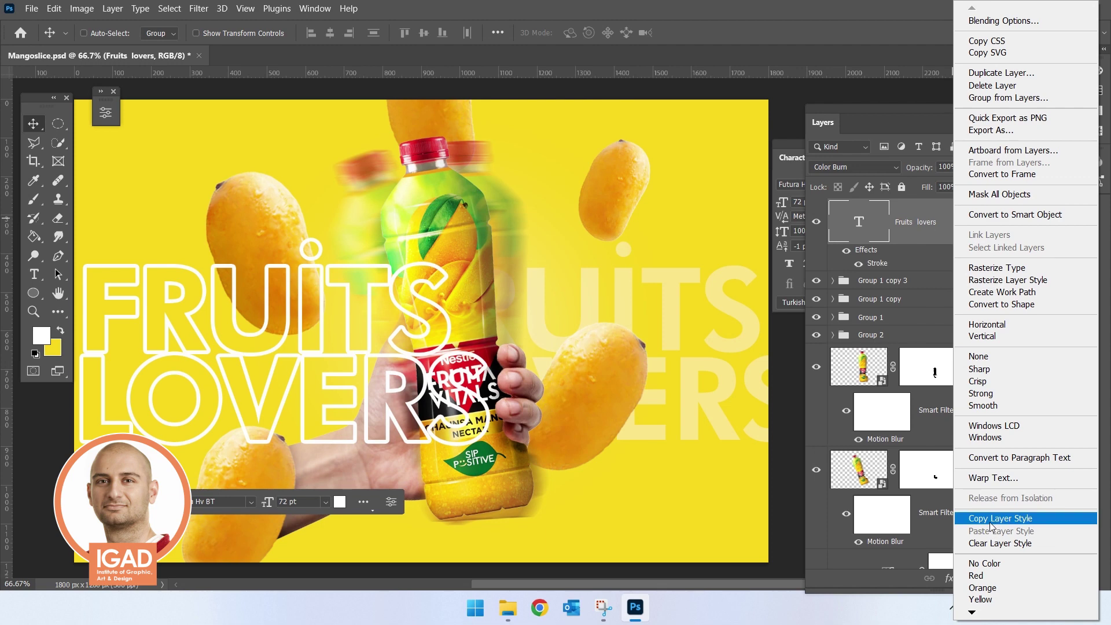
pyautogui.click(1000, 518)
pyautogui.scroll(-5, 937, 485)
pyautogui.scroll(-3, 938, 485)
pyautogui.rightClick(952, 463)
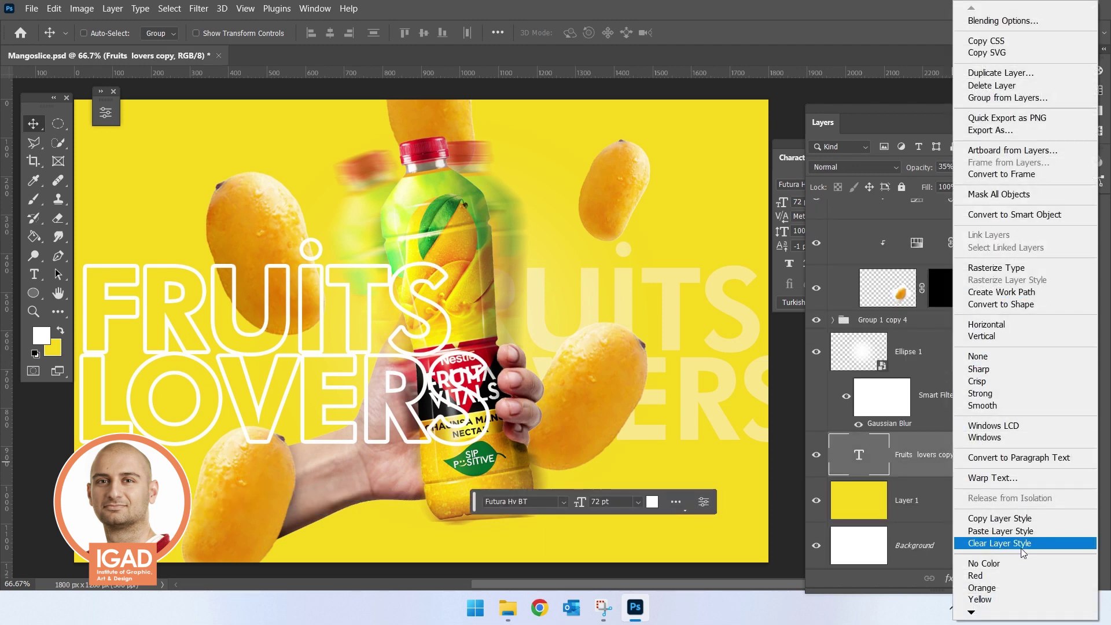
pyautogui.click(1000, 530)
# - Move the duplicate headline right and down
pyautogui.press('ctrl')
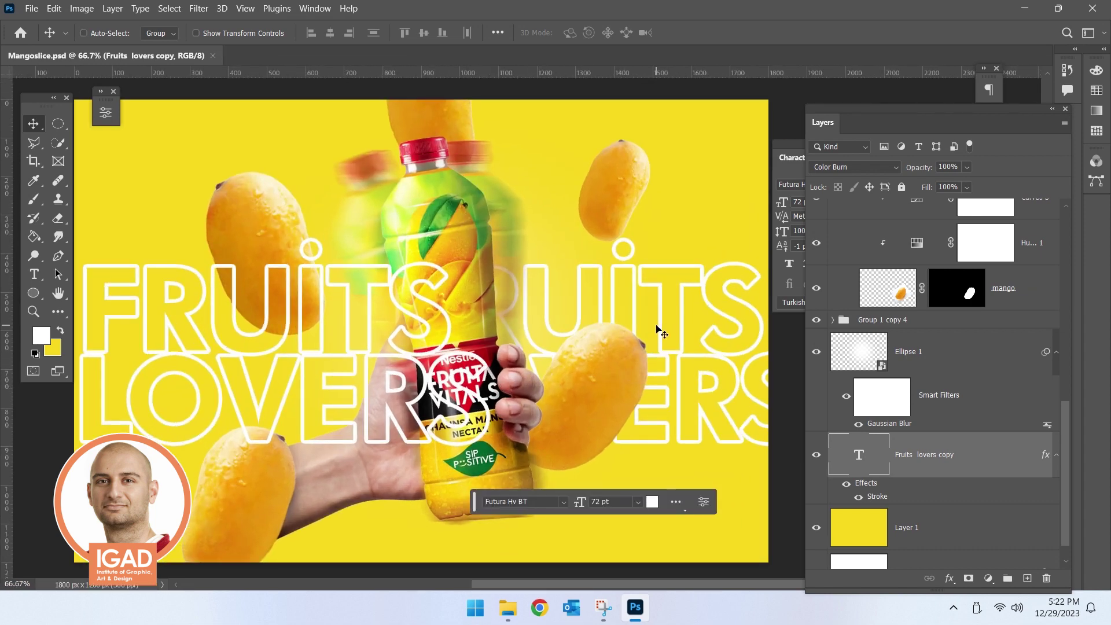
pyautogui.moveTo(660, 341); pyautogui.dragTo(665, 379)
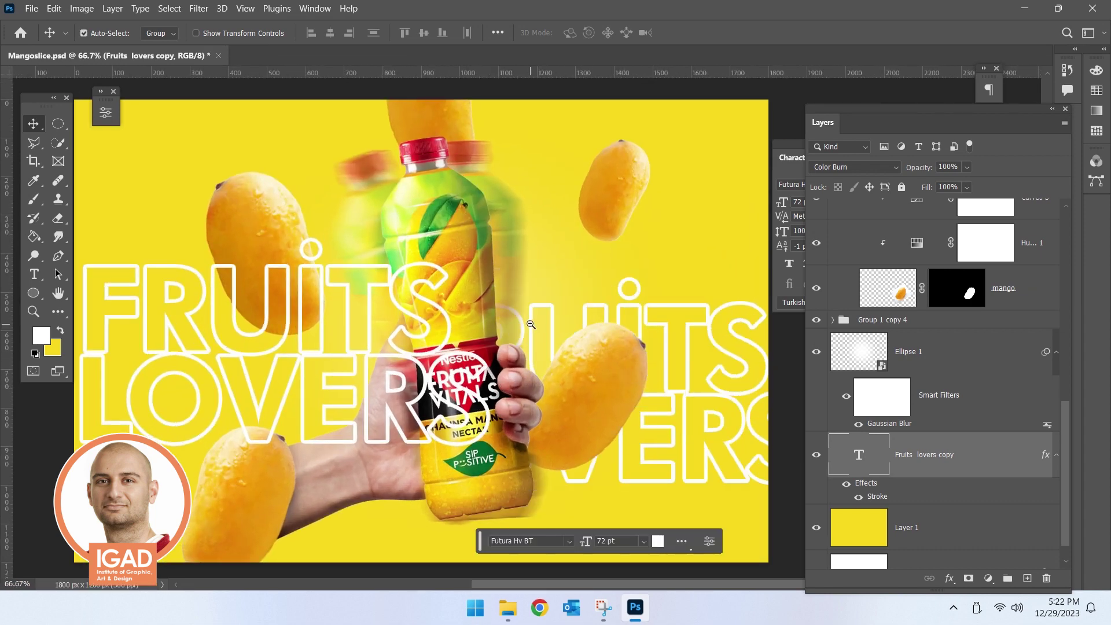
pyautogui.hotkey('ctrl', '-')
pyautogui.keyDown('ctrl'); pyautogui.click(485, 317); pyautogui.keyUp('ctrl')
pyautogui.rightClick(427, 346)
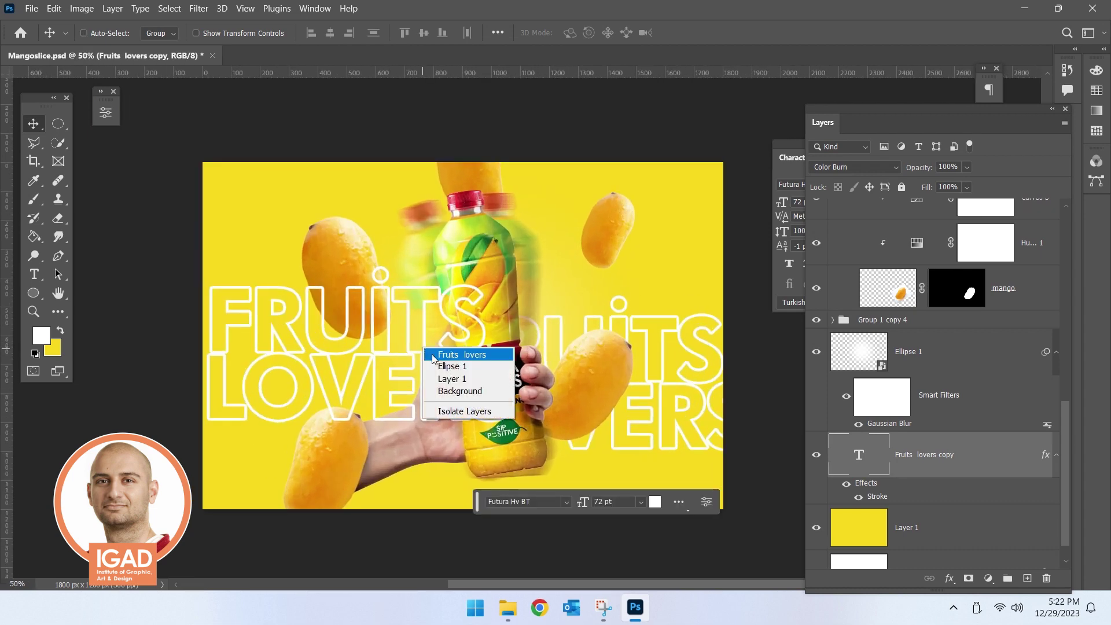
# - Nudge the main FRUITS LOVERS headline down slightly and check the whole ad
pyautogui.click(435, 353)
pyautogui.hotkey('shift', 'Down')
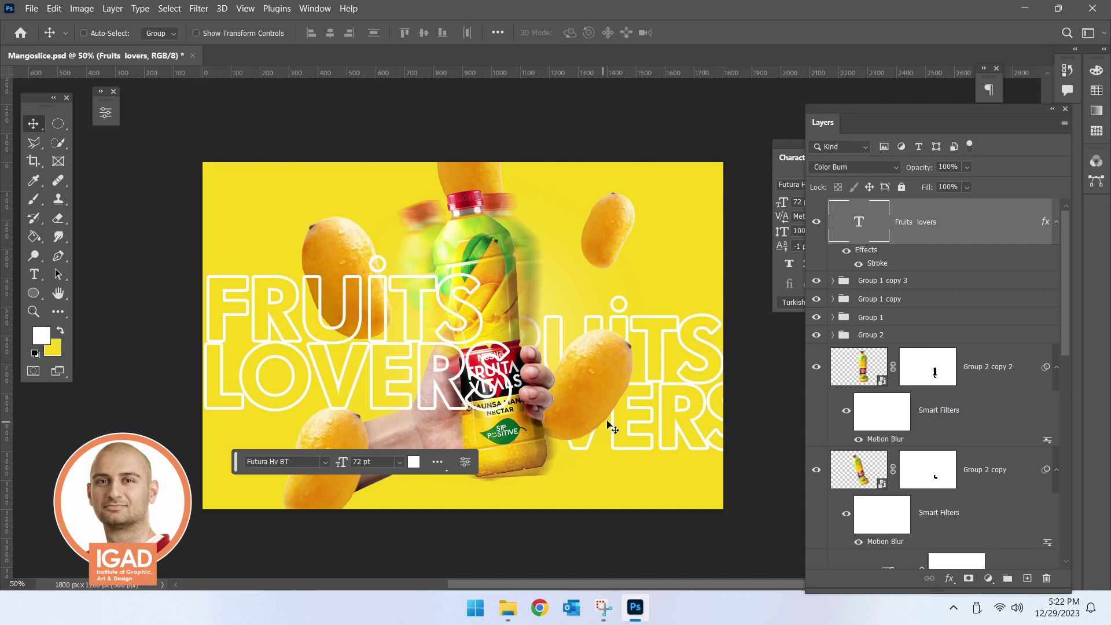
pyautogui.hotkey('ctrl', '-')
pyautogui.hotkey('ctrl', '+')
pyautogui.hotkey('ctrl', '+')
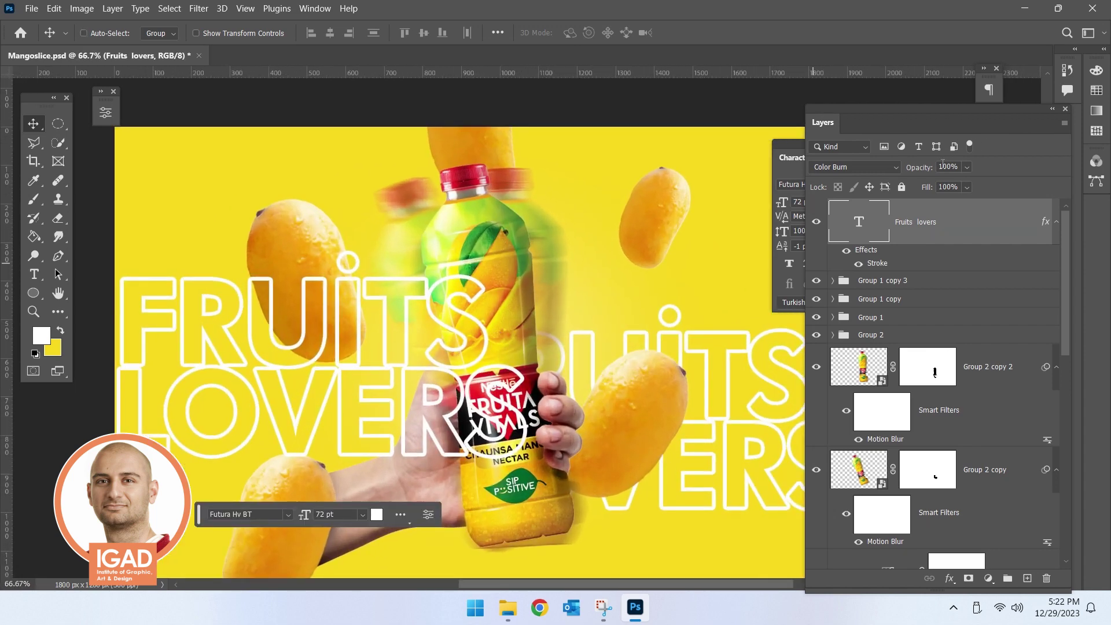
# - Save, then preview the ad in full-screen mode with panels hidden at about 100% zoom
pyautogui.press('Tab')
pyautogui.hotkey('ctrl', 's')
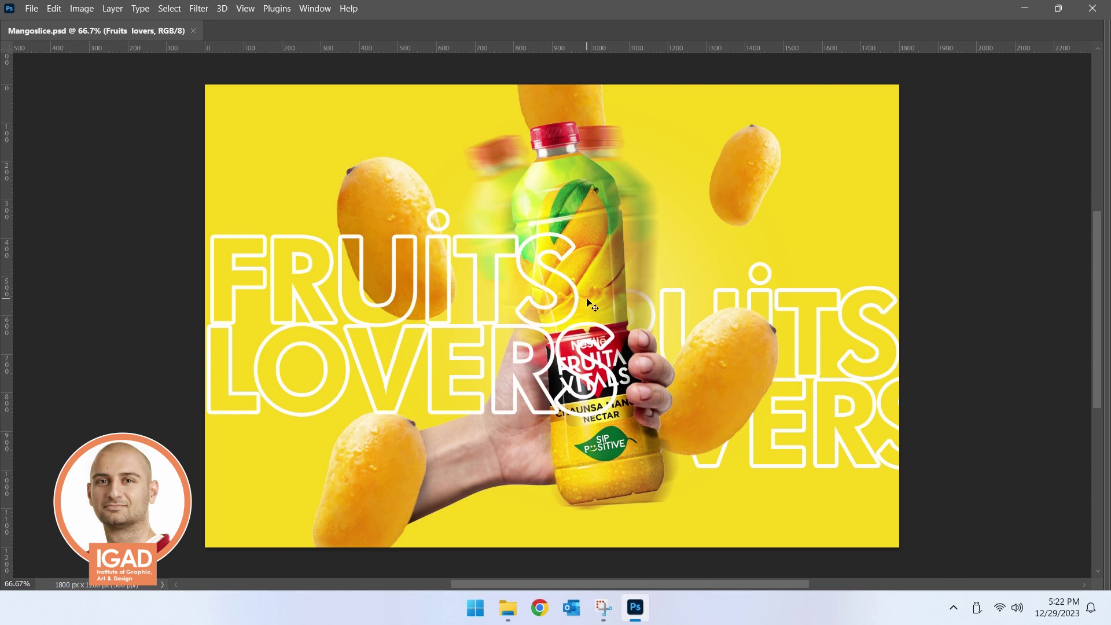
pyautogui.press('Tab')
pyautogui.press('Tab')
pyautogui.press('f')
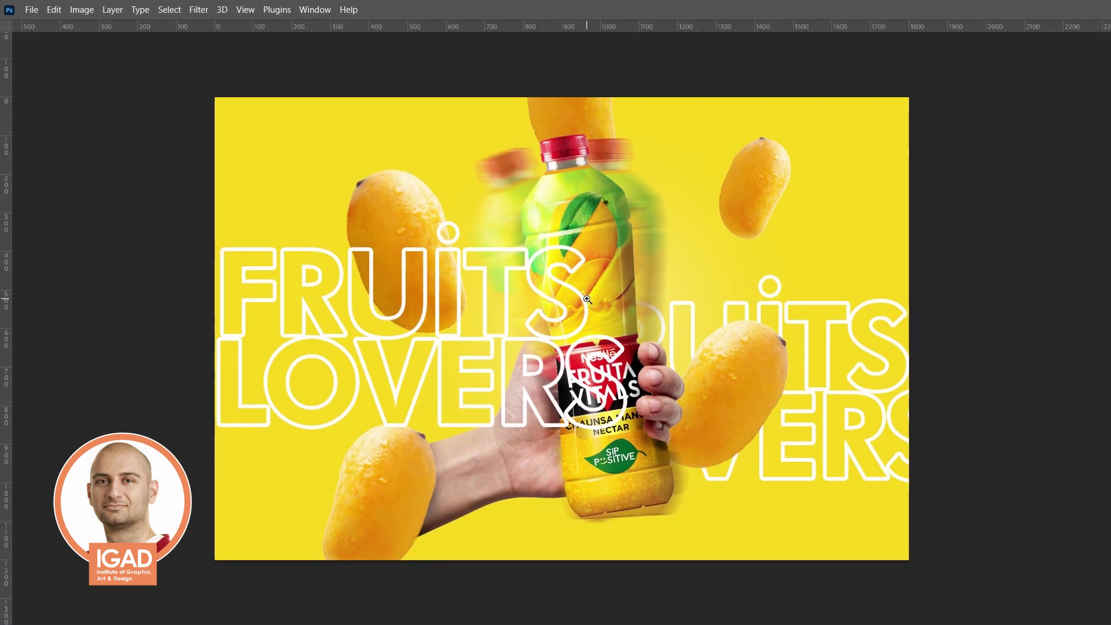
pyautogui.click(588, 299)
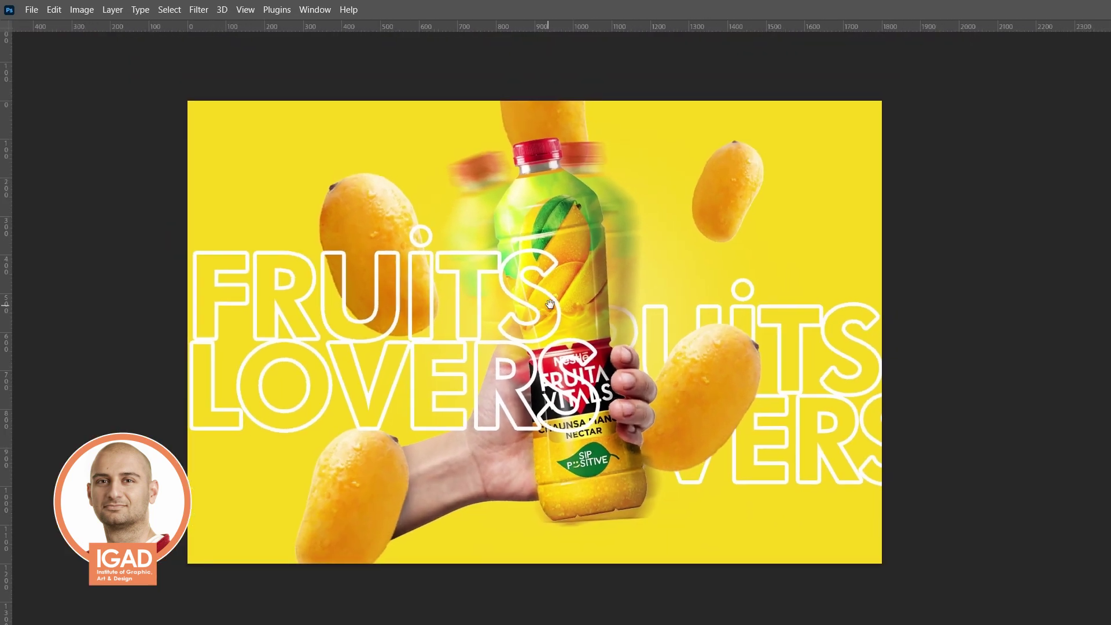
pyautogui.click(575, 307)
pyautogui.moveTo(574, 308); pyautogui.dragTo(583, 286)
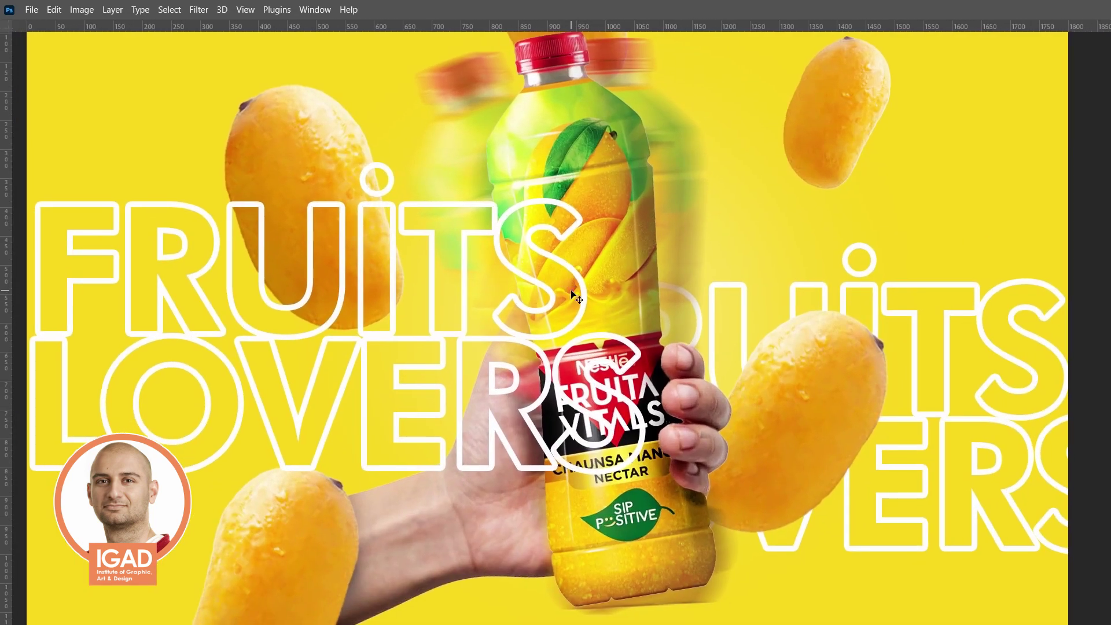